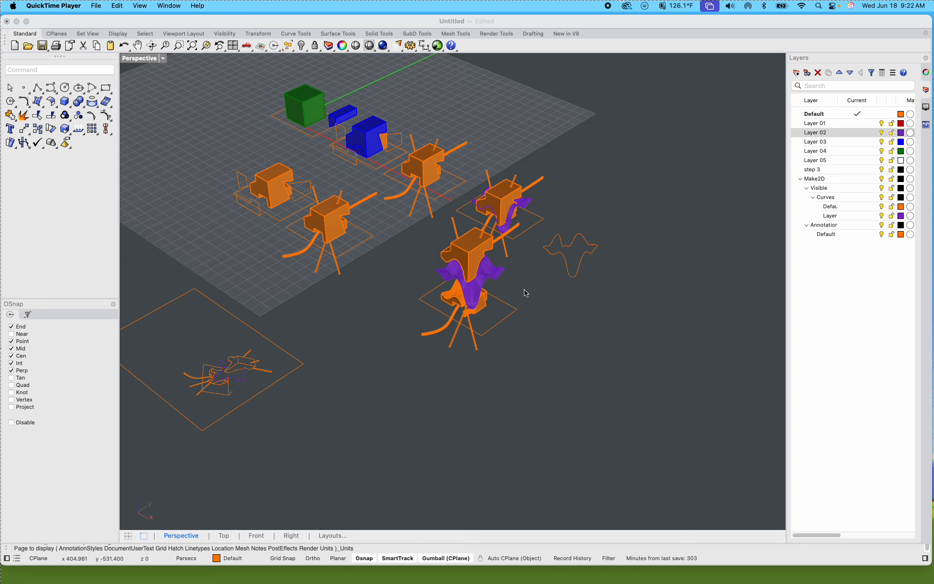
Step: Examine the wavy outline curve and the neighbouring purple surfaces in the Perspective view
scroll(504, 275, "up", 5)
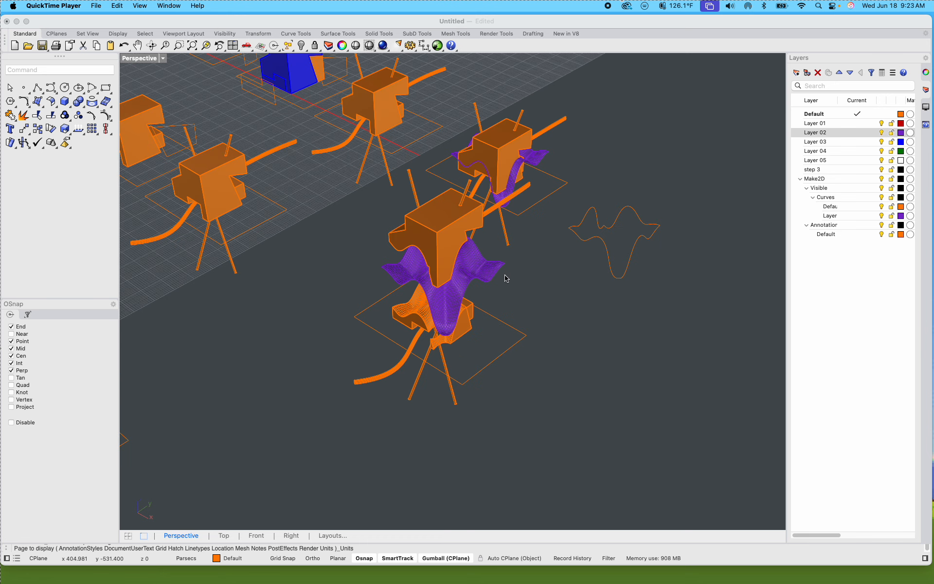
left_click(539, 291)
right_click_drag(539, 291, 428, 245, "shift")
scroll(500, 210, "up", 5)
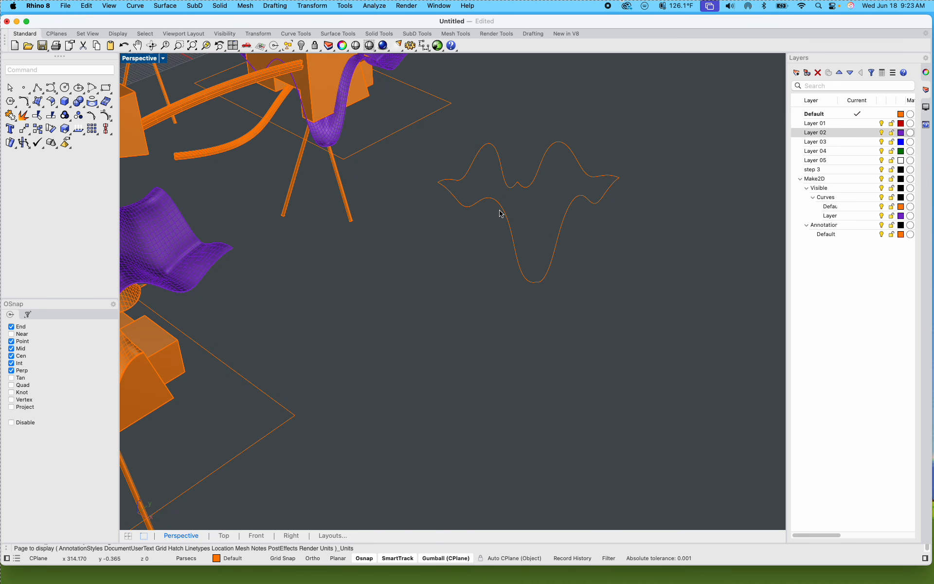
scroll(522, 203, "down", 4)
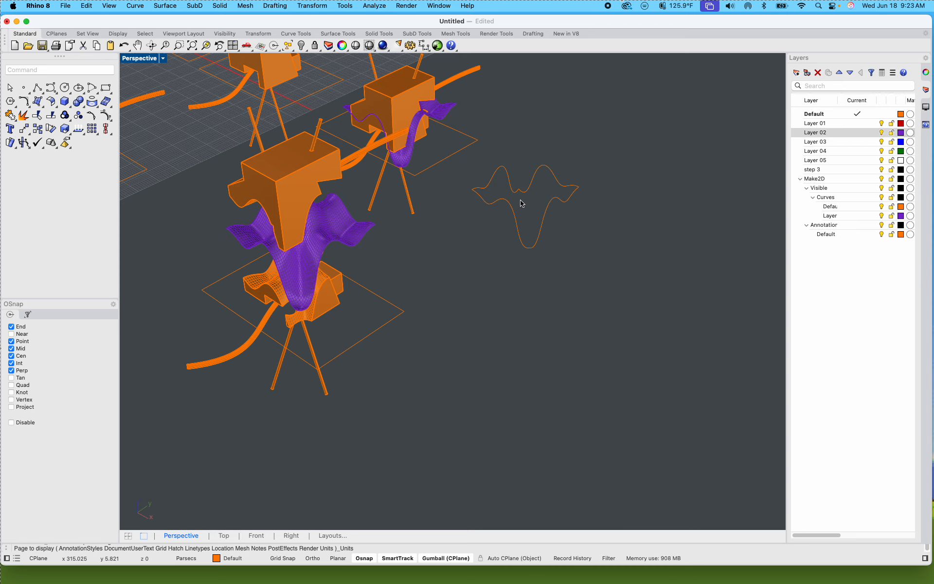
scroll(521, 203, "up", 3)
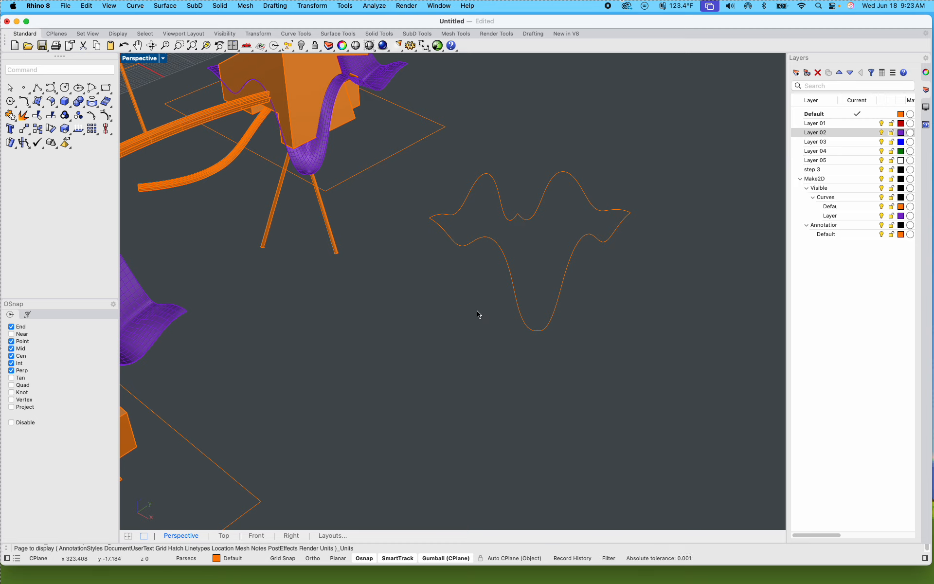
scroll(479, 314, "down", 3)
scroll(586, 246, "up", 3)
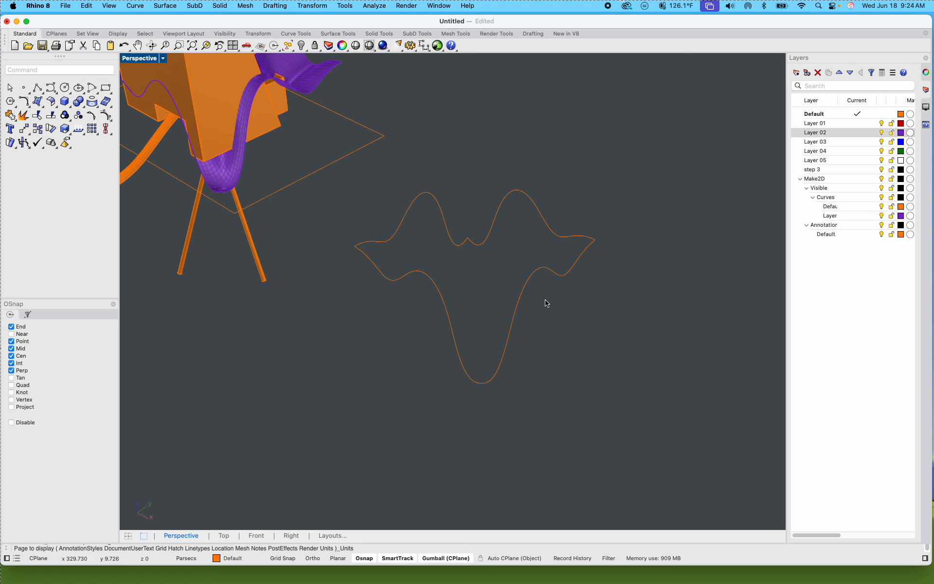
scroll(550, 338, "down", 5)
right_click_drag(554, 342, 456, 274, "shift")
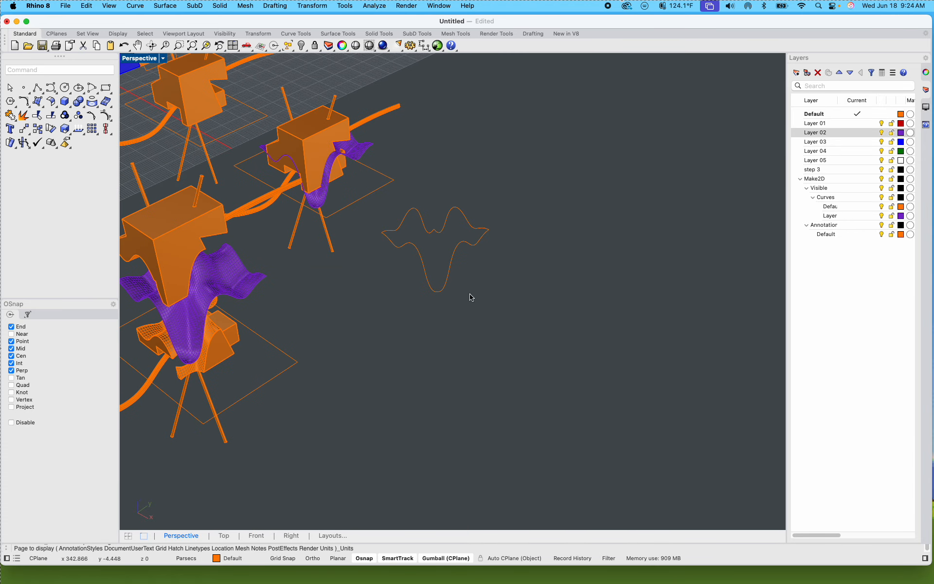
Step: Draw a straight vertical six-point polyline about 29 units long, with unevenly spaced points, beside the square outline in the Top view
right_click_drag(479, 314, 391, 324, "shift")
left_click(40, 93)
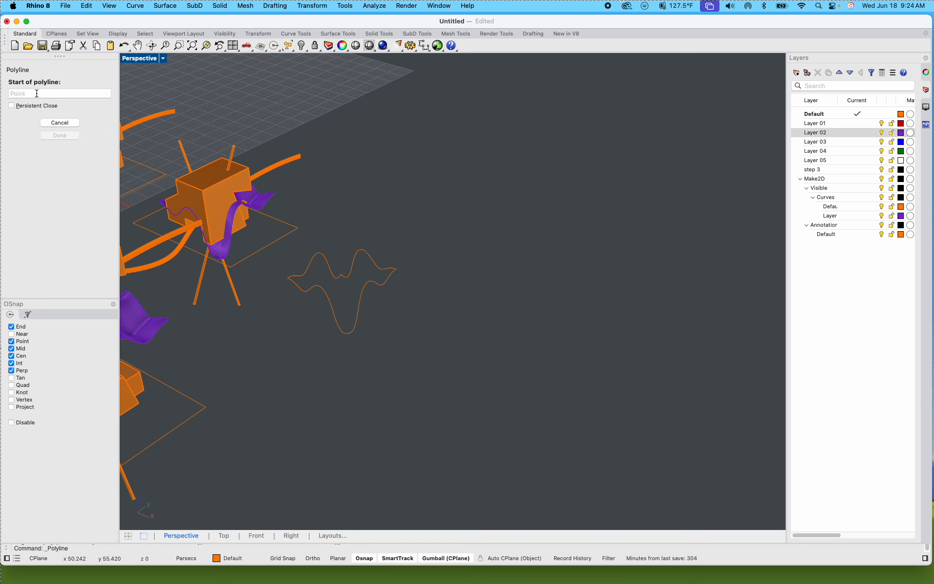
double_click(146, 57)
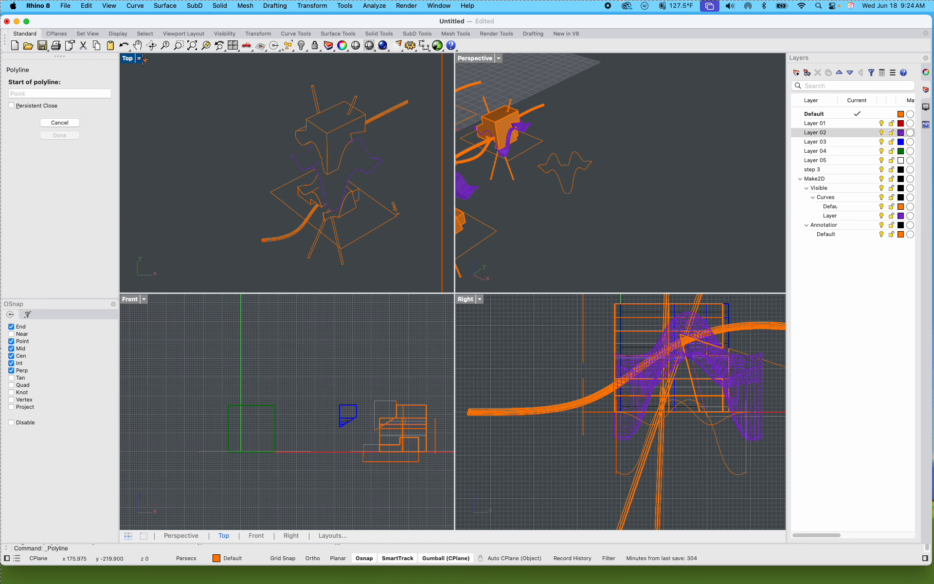
double_click(132, 58)
scroll(238, 161, "down", 15)
right_click_drag(312, 148, 260, 281)
scroll(274, 160, "up", 5)
right_click_drag(271, 148, 244, 288)
scroll(251, 275, "down", 5)
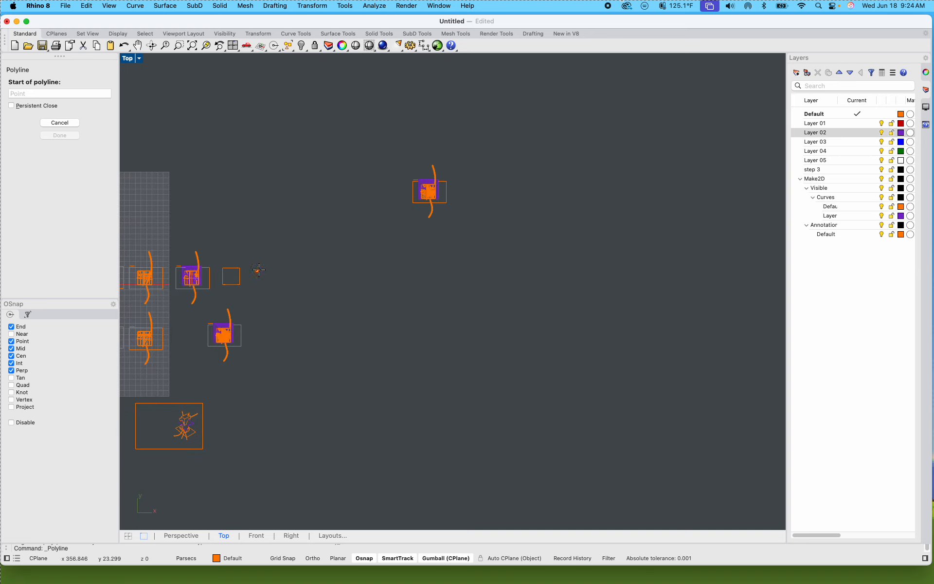
scroll(243, 269, "up", 6)
right_click_drag(315, 265, 338, 271)
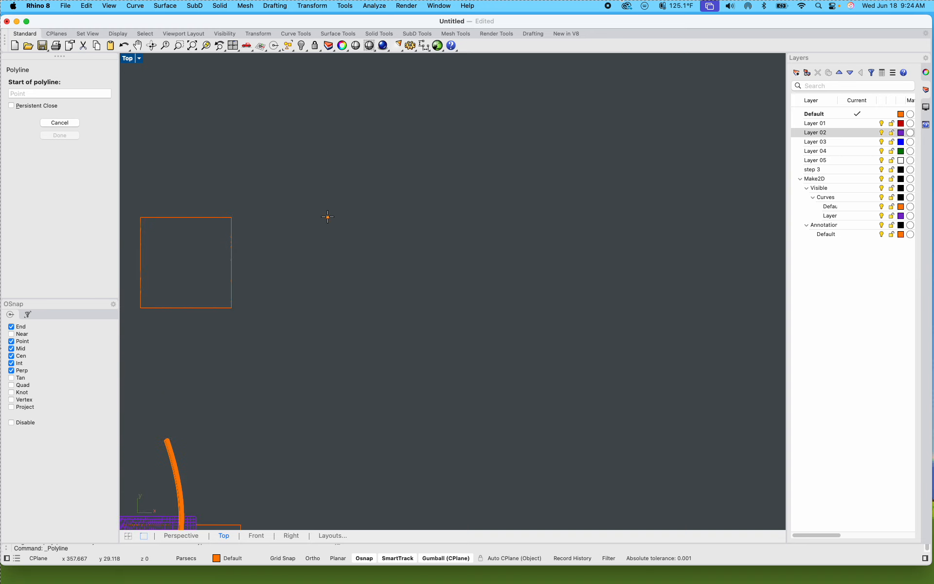
left_click(327, 216)
left_click(327, 241)
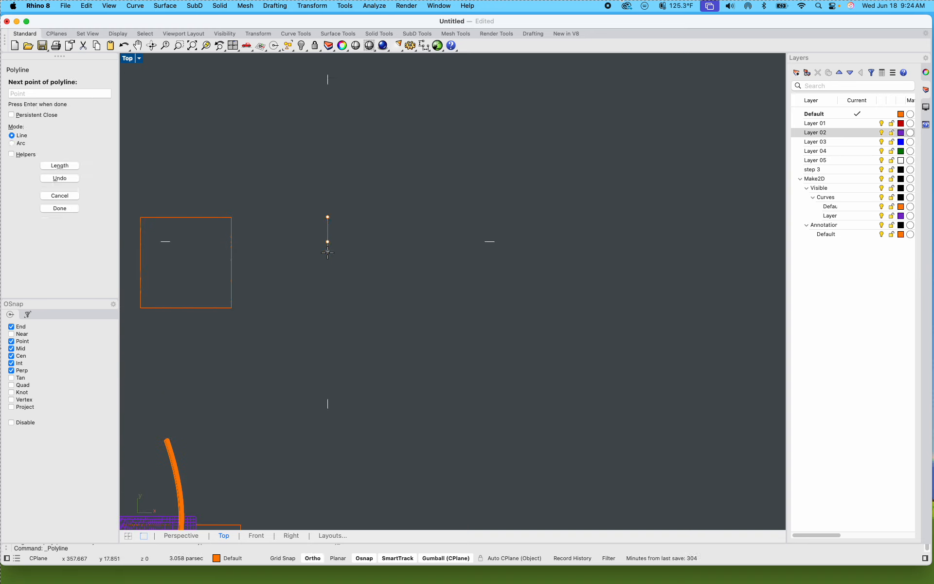
left_click(328, 254)
left_click(327, 273)
left_click(328, 291)
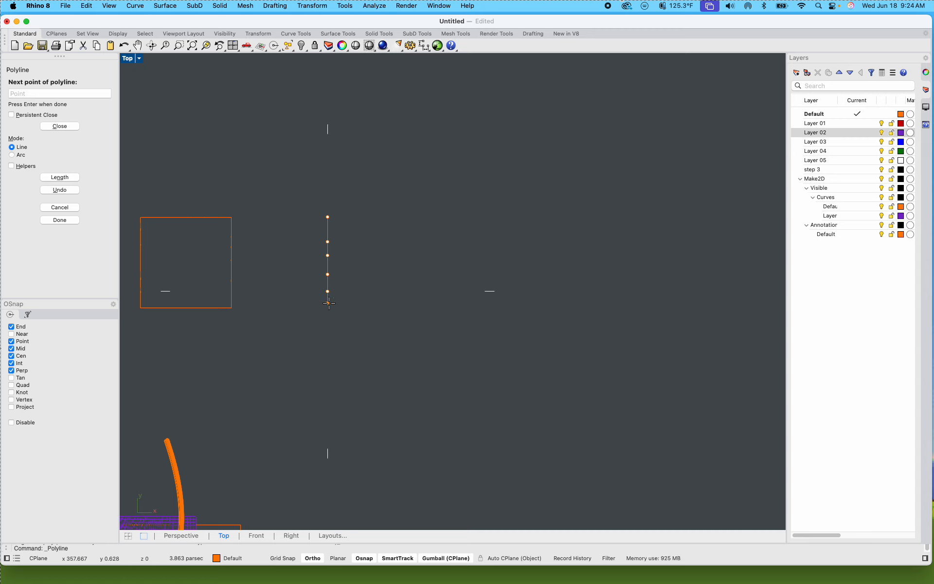
left_click(327, 305)
key("Return")
Step: Copy the polyline four times horizontally away from the square, spreading five parallel lines over about 23 units
left_click_drag(313, 210, 356, 334)
type("copy")
key("Return")
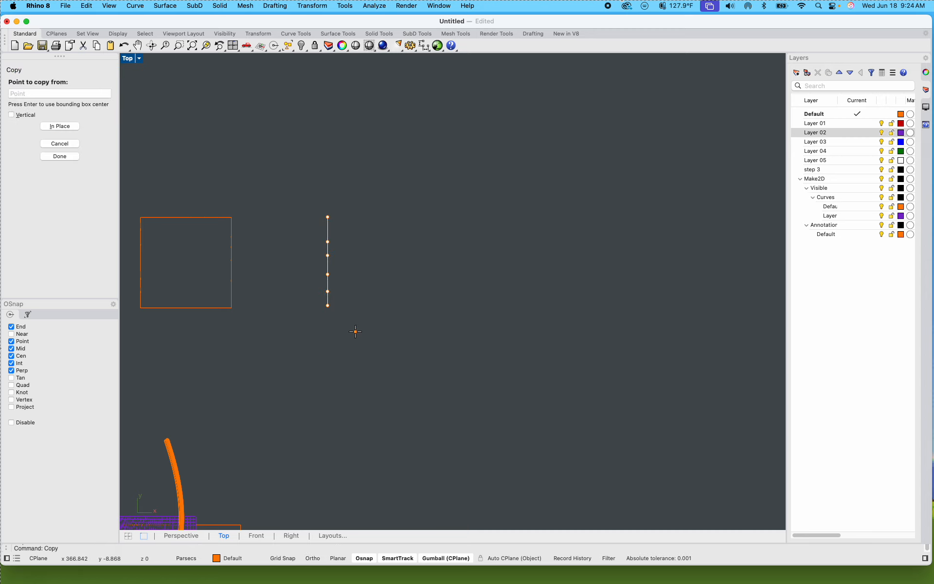
left_click(356, 332)
left_click(372, 332, "shift")
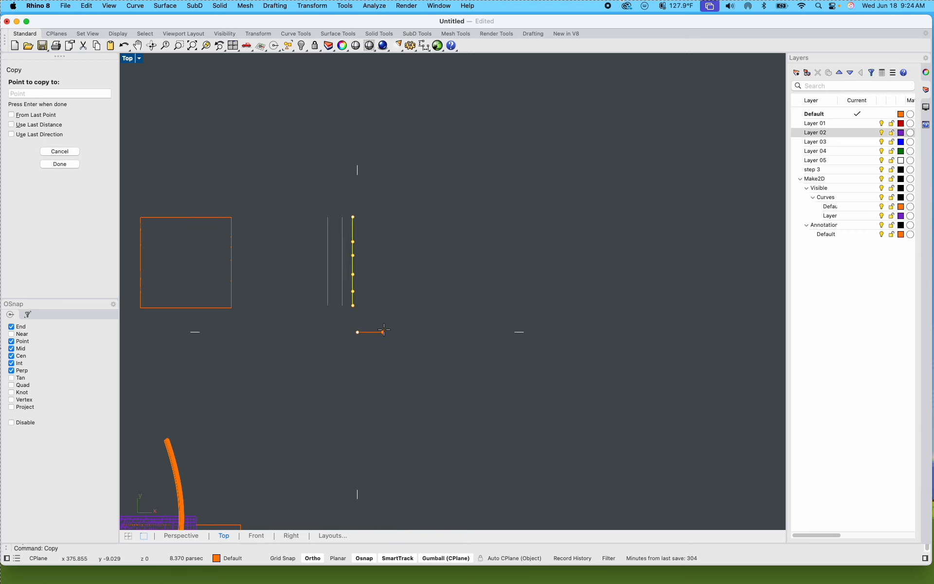
left_click(391, 330, "shift")
left_click(408, 331, "shift")
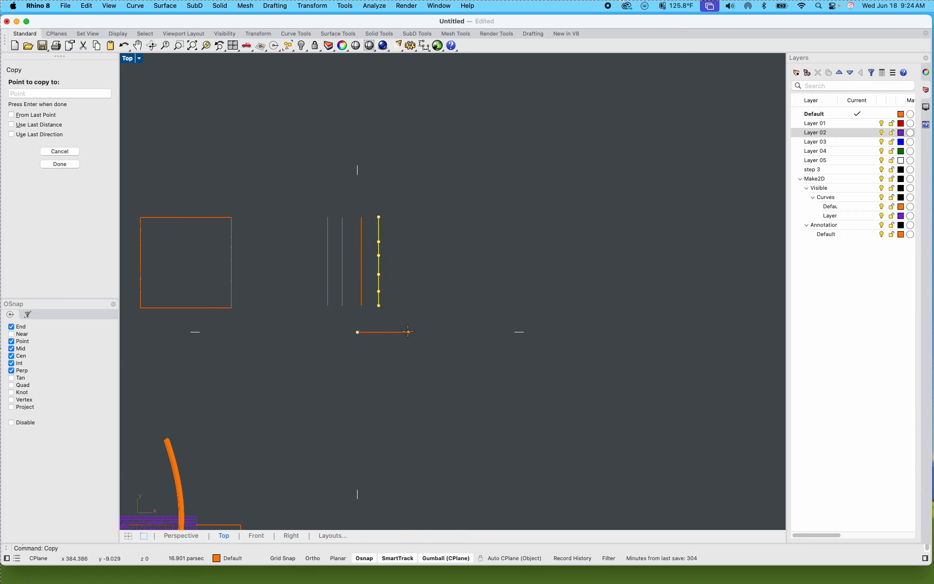
left_click(427, 334)
key("Return")
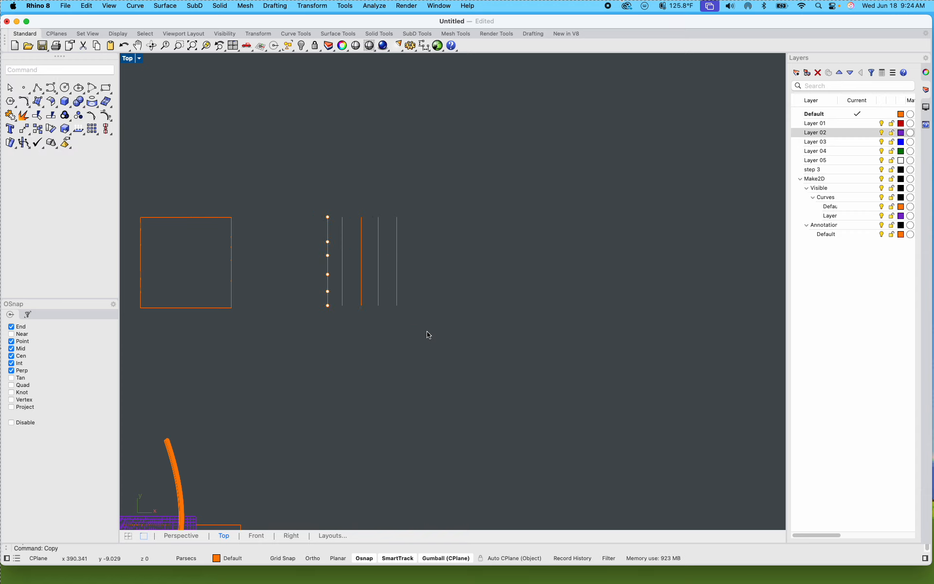
Step: Select all five parallel polylines in the Perspective view and zoom to the selection
double_click(134, 60)
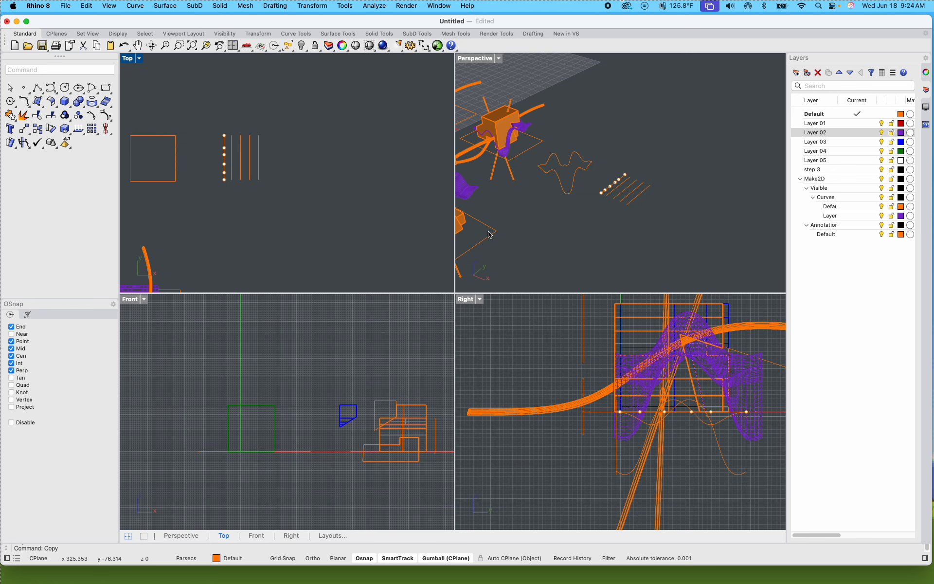
double_click(471, 59)
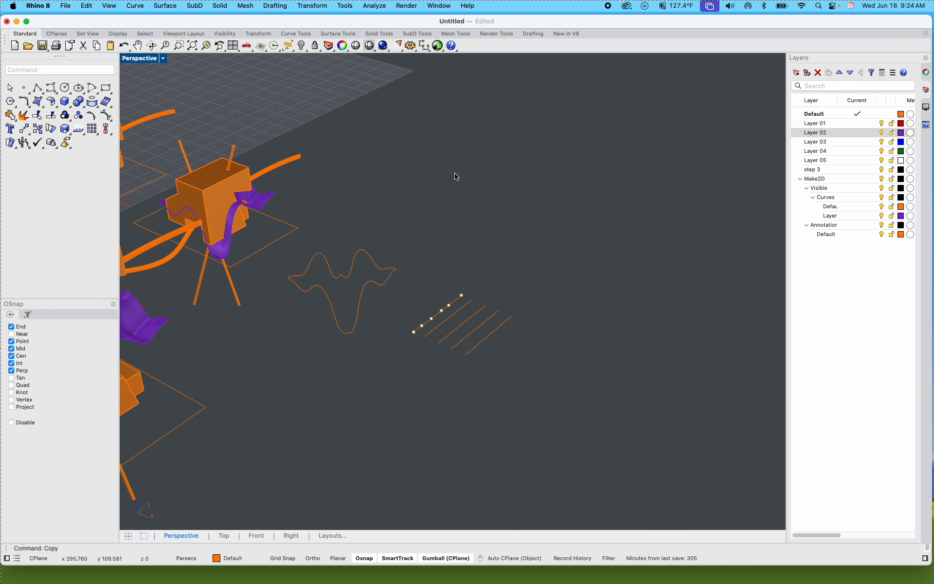
scroll(448, 334, "up", 5)
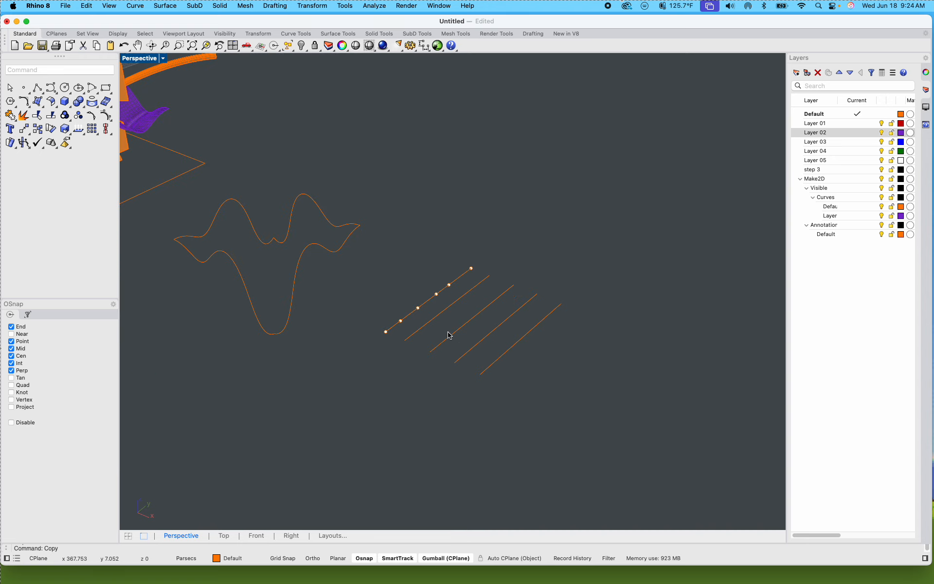
right_click_drag(401, 245, 393, 202, "shift")
left_click(402, 328)
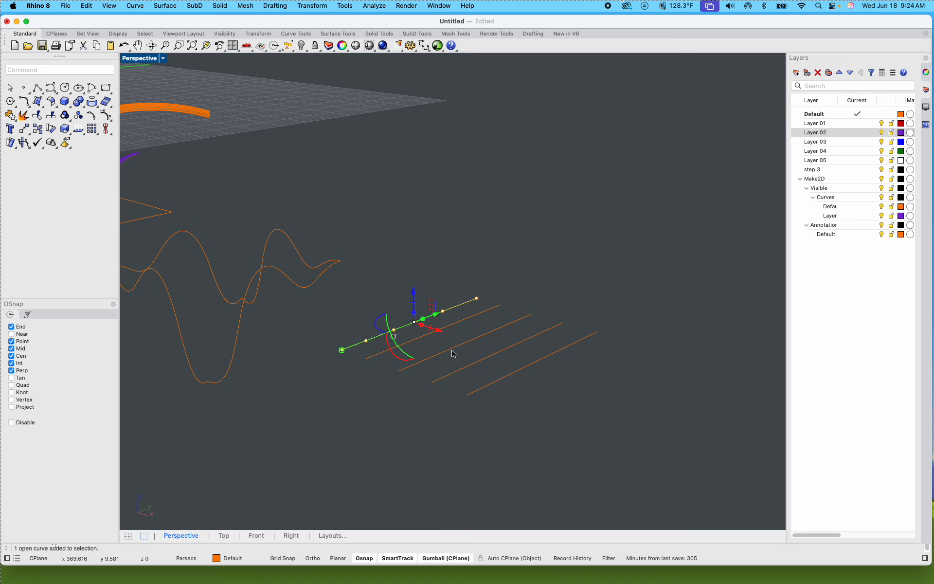
left_click(423, 337, "shift")
left_click(442, 354, "shift")
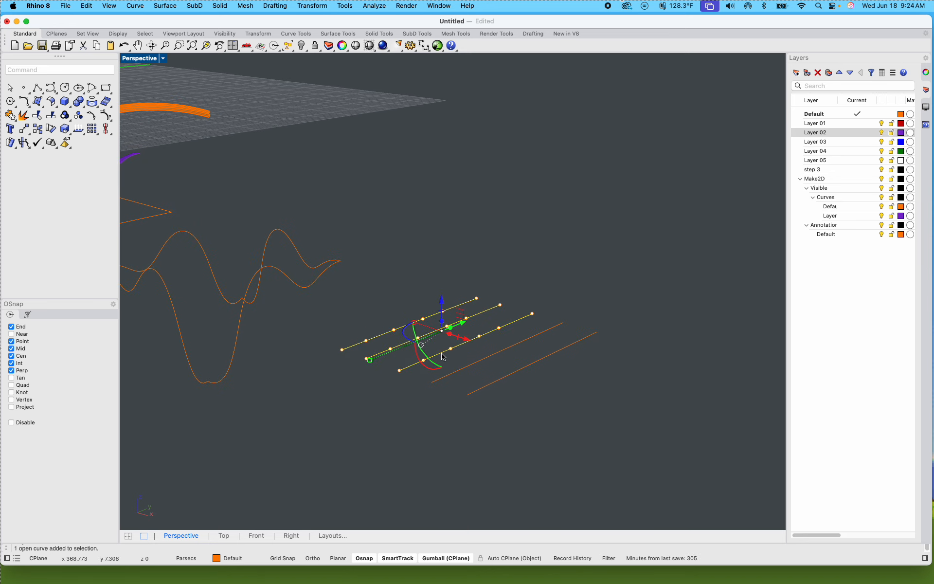
left_click(470, 366, "shift")
left_click(513, 375, "shift")
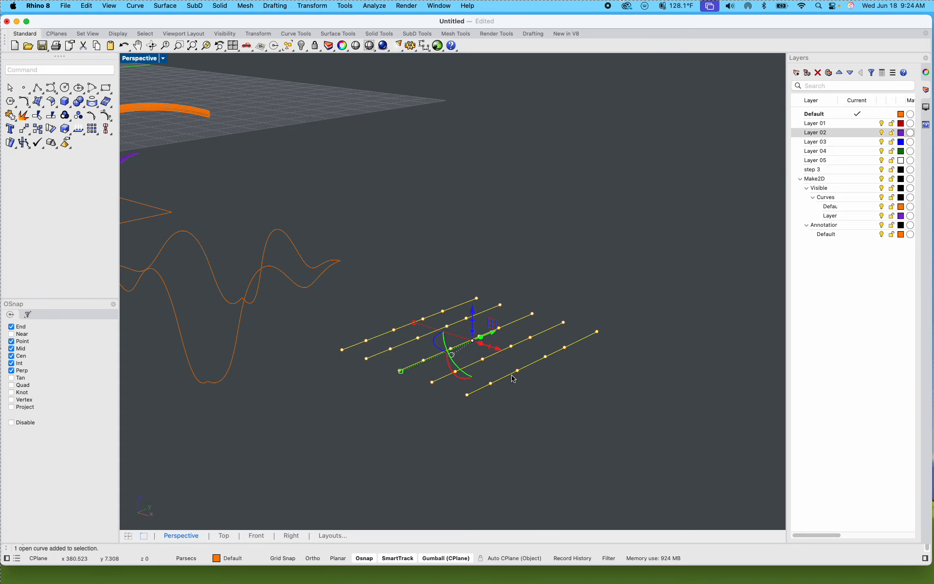
right_click_drag(513, 378, 325, 376)
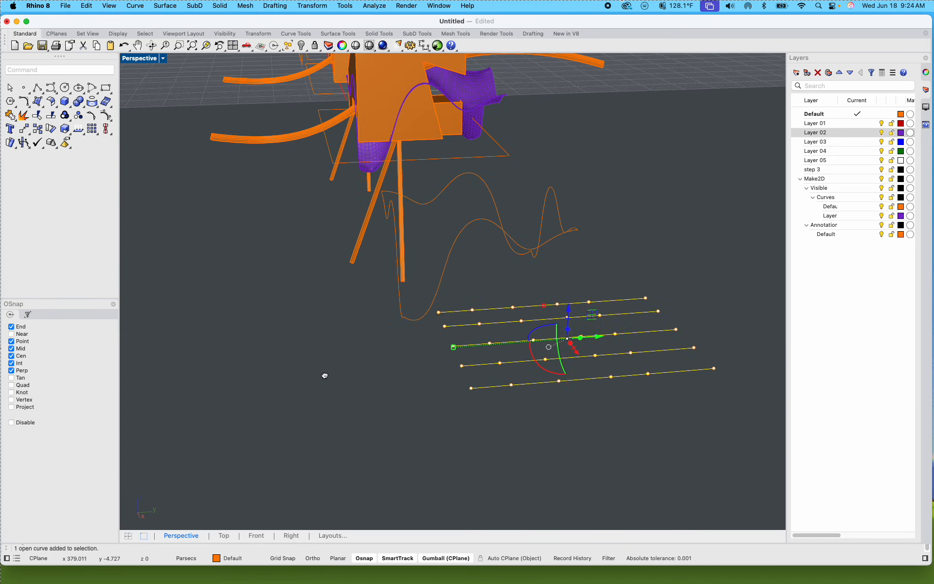
left_click(206, 45)
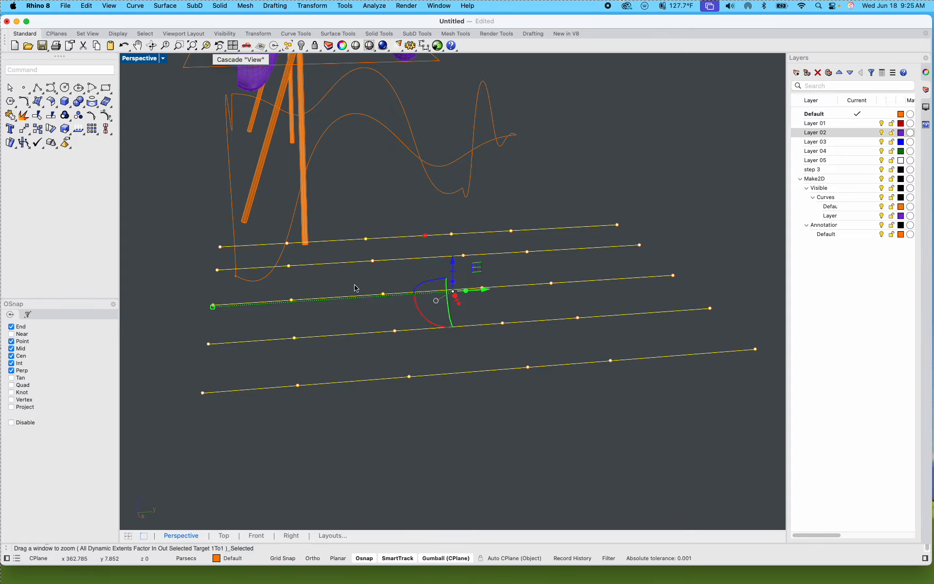
right_click_drag(362, 302, 302, 276, "shift")
Step: Turn on the control points of all five parallel polylines
left_click(350, 126)
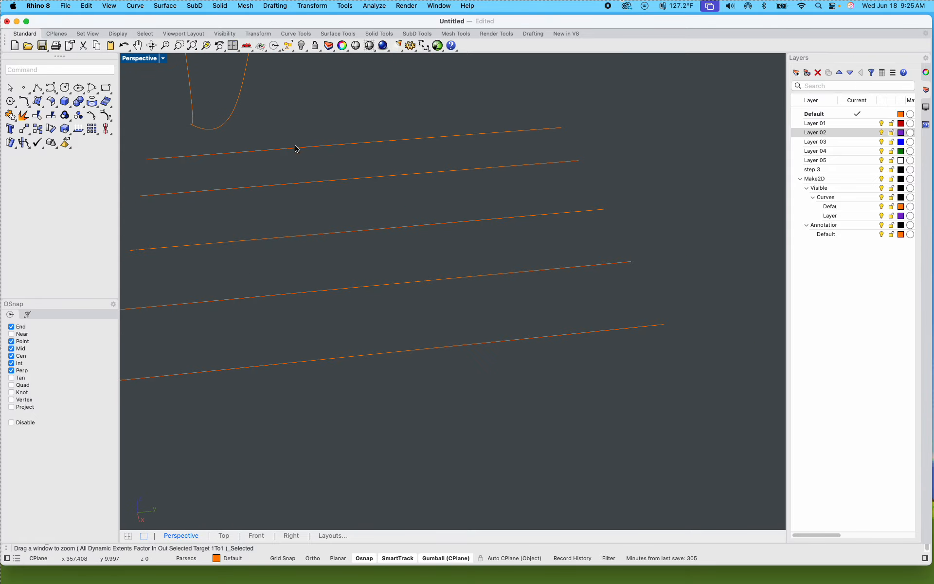
left_click_drag(428, 410, 316, 132)
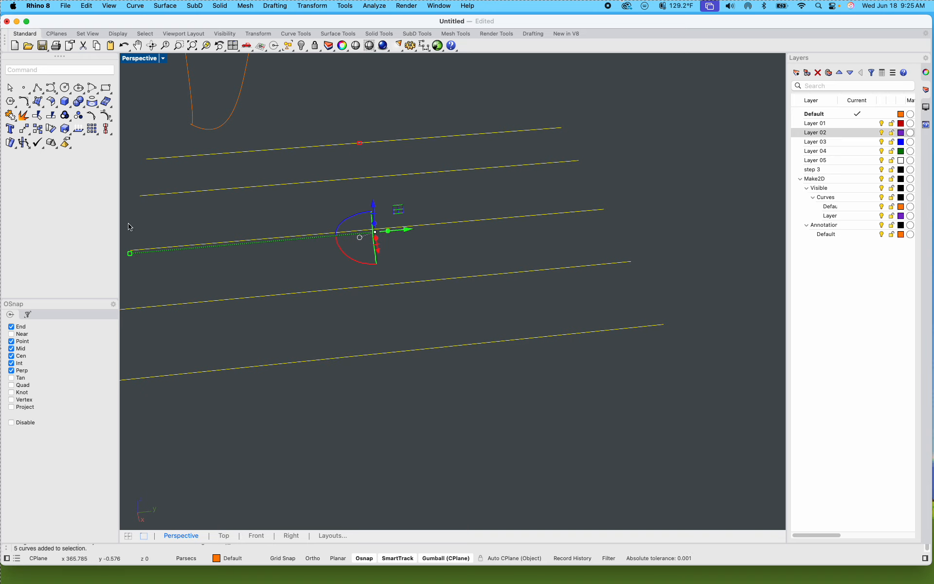
key("F10")
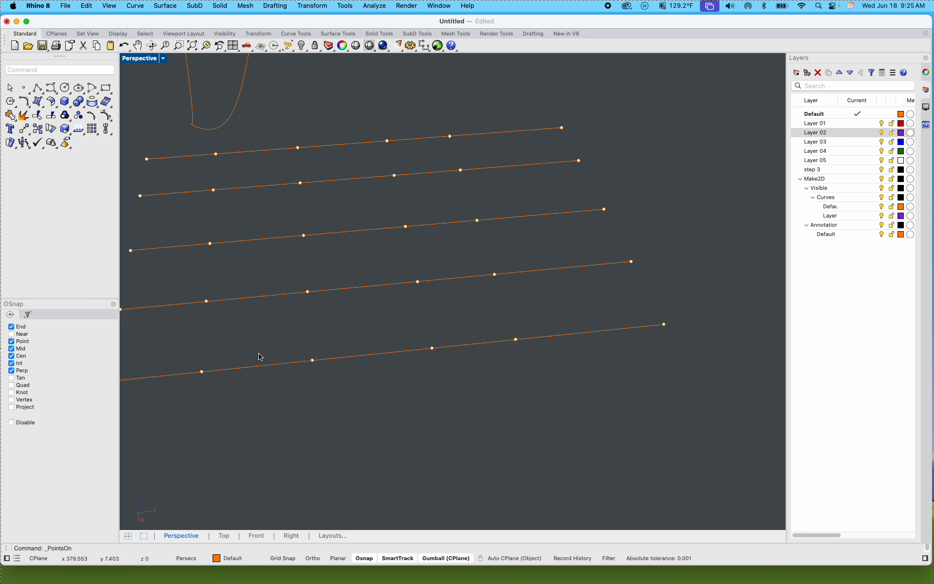
Step: Counting from the low-Y end, lower the third control point of all five polylines and raise their fifth control point vertically
left_click_drag(334, 413, 260, 110)
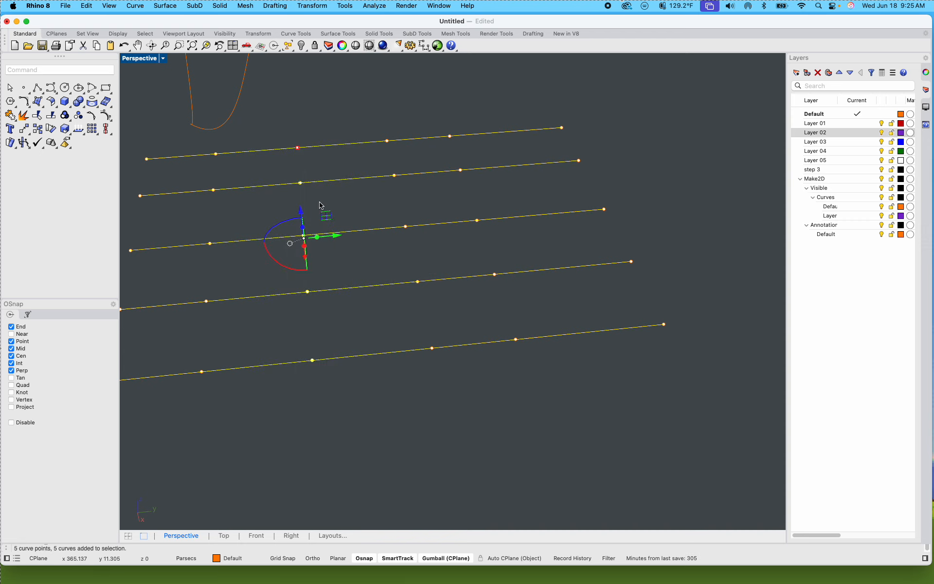
left_click_drag(301, 215, 398, 382)
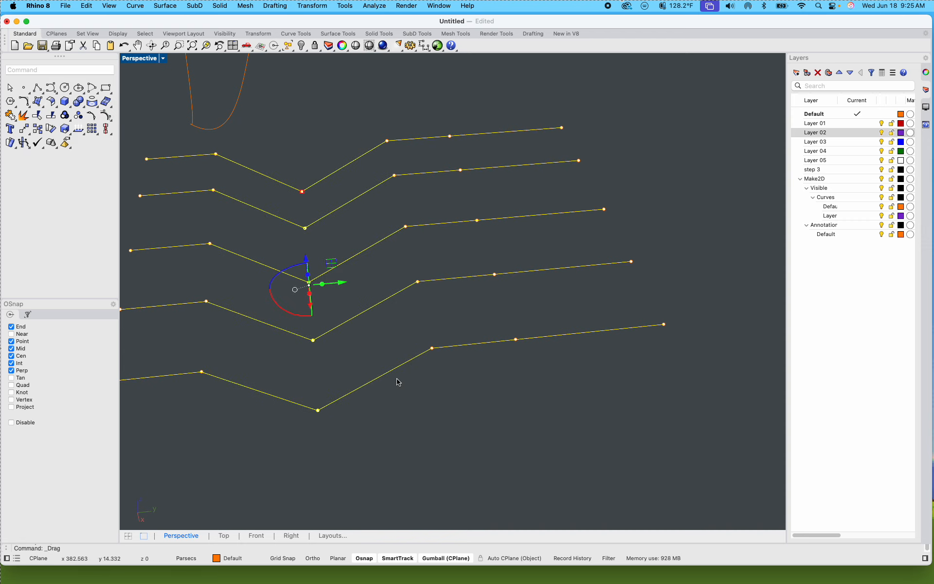
left_click(398, 382)
left_click_drag(564, 398, 445, 120)
left_click_drag(478, 201, 481, 162)
left_click(532, 348)
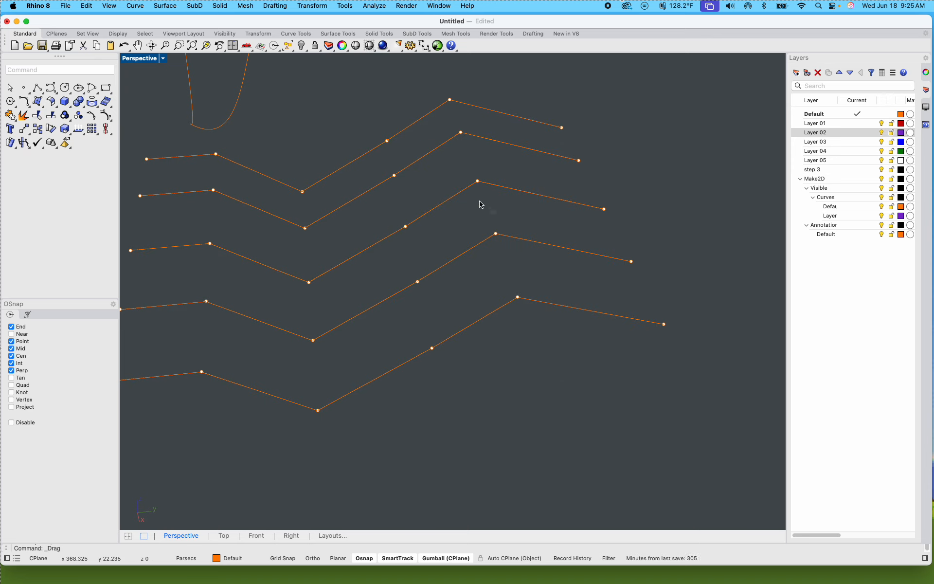
Step: On the middle polyline only, move the peak control point far down and the valley control point up to invert its bends
left_click(479, 182)
left_click_drag(479, 163, 408, 264)
left_click(309, 283)
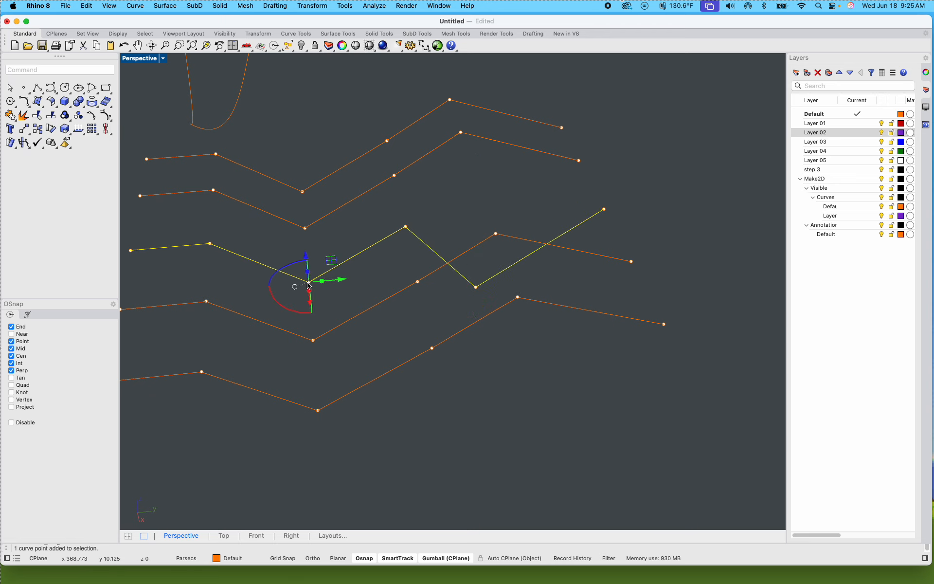
left_click_drag(309, 263, 309, 181)
left_click(454, 203)
Step: Turn off the control points of the five polylines, select all five and start a Loft through them
scroll(454, 202, "down", 4)
right_click_drag(431, 224, 428, 259)
key("Escape")
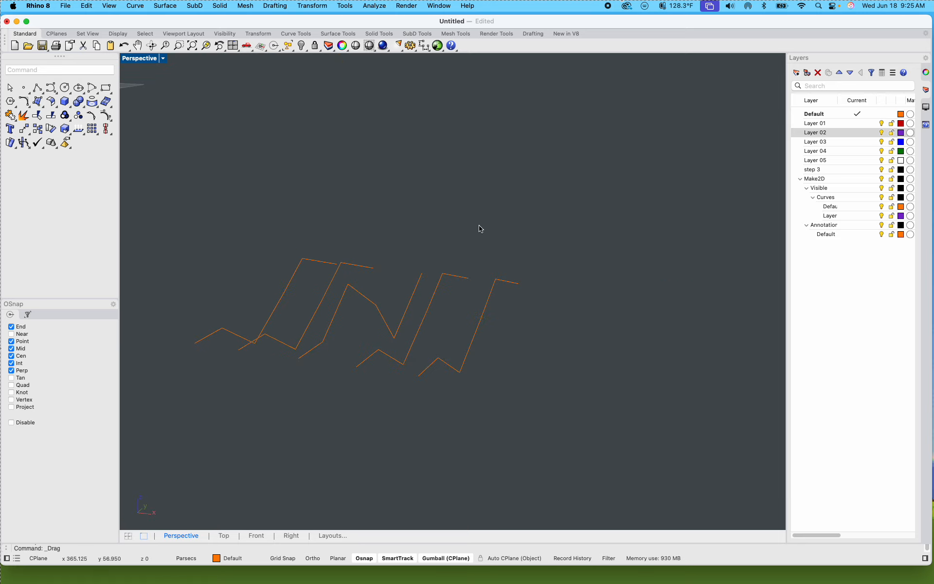
left_click_drag(529, 409, 256, 229)
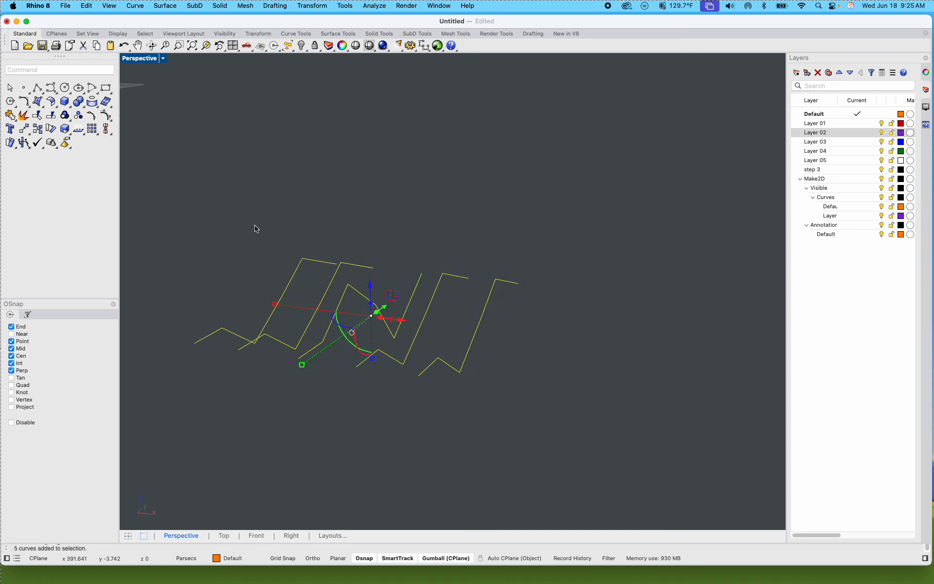
type("Loft")
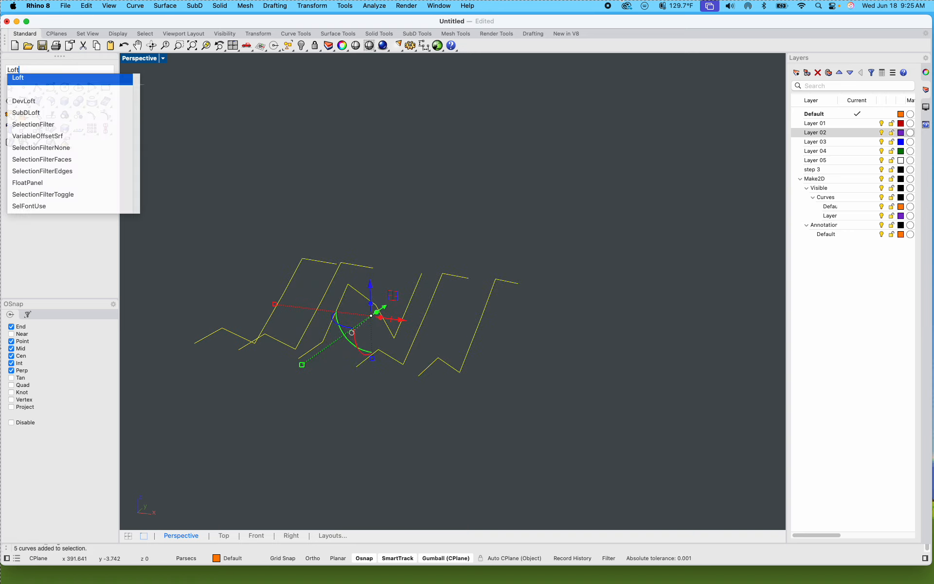
key("Return")
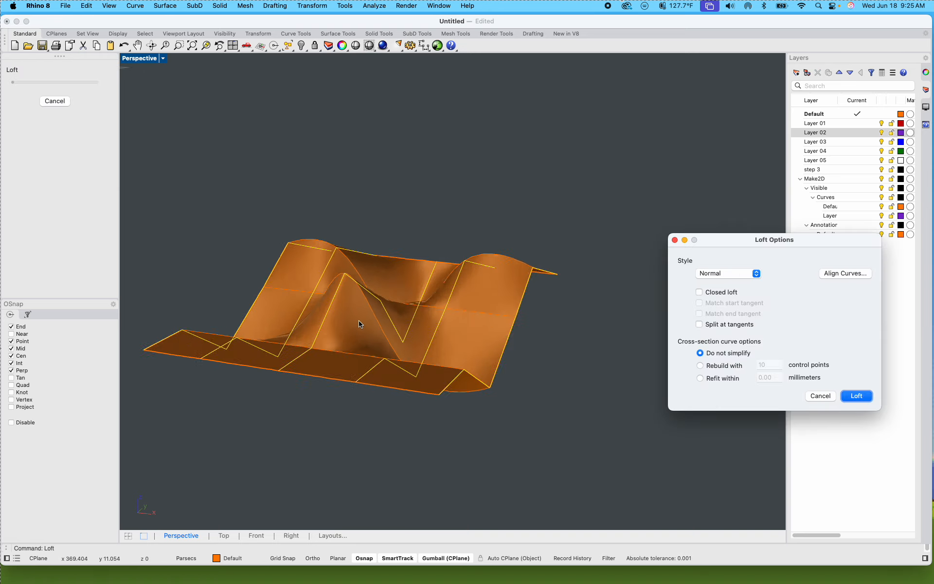
scroll(345, 361, "up", 5)
mouse_move(369, 324)
right_mouse_down()
mouse_move(325, 308)
mouse_move(397, 309)
mouse_move(368, 306)
right_mouse_up()
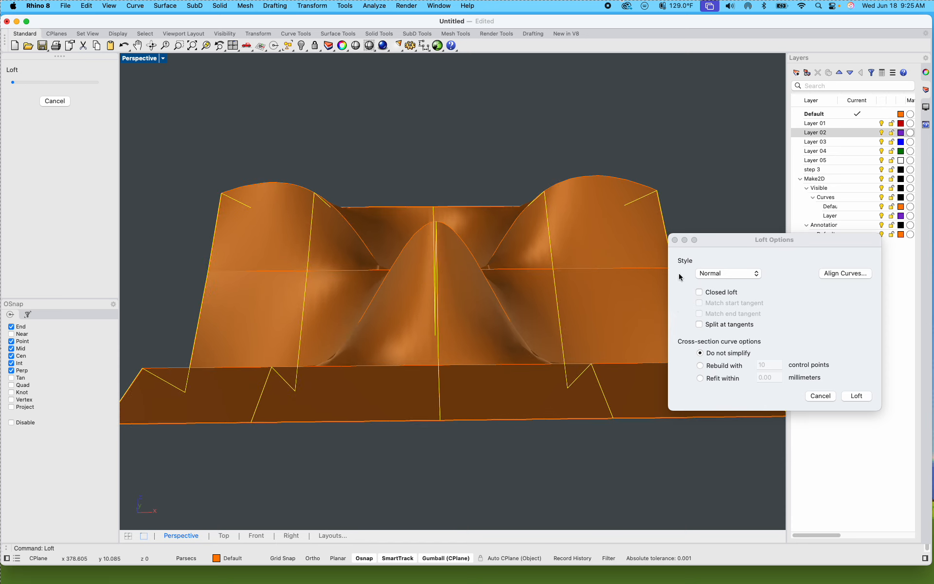
Step: Compare the loft preview in the Tight style and in the Straight sections style
left_click(719, 274)
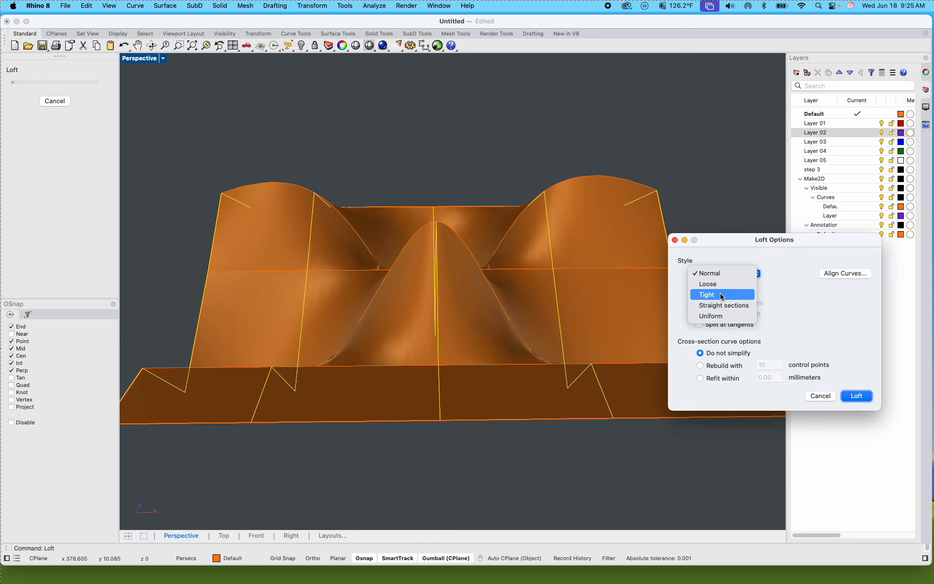
left_click(719, 293)
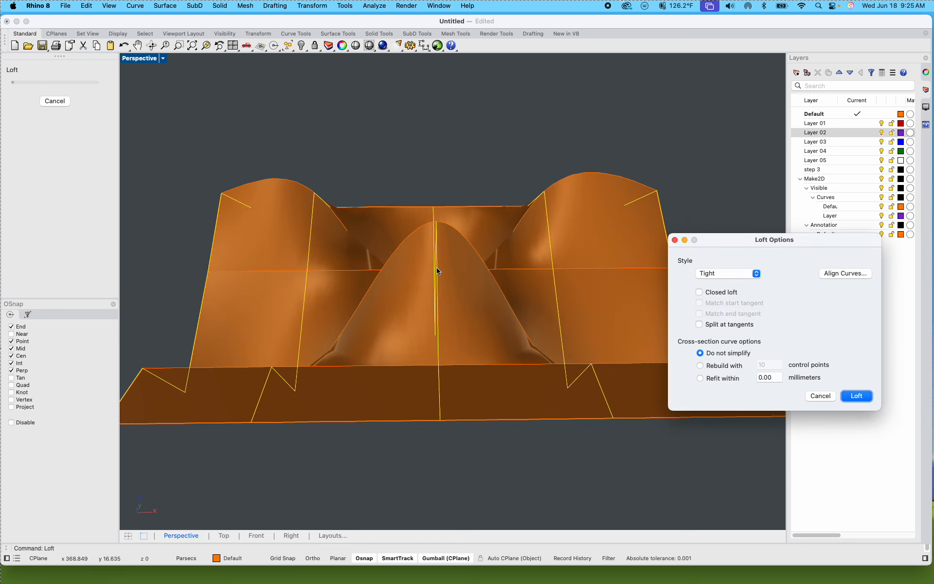
right_click_drag(473, 265, 194, 254)
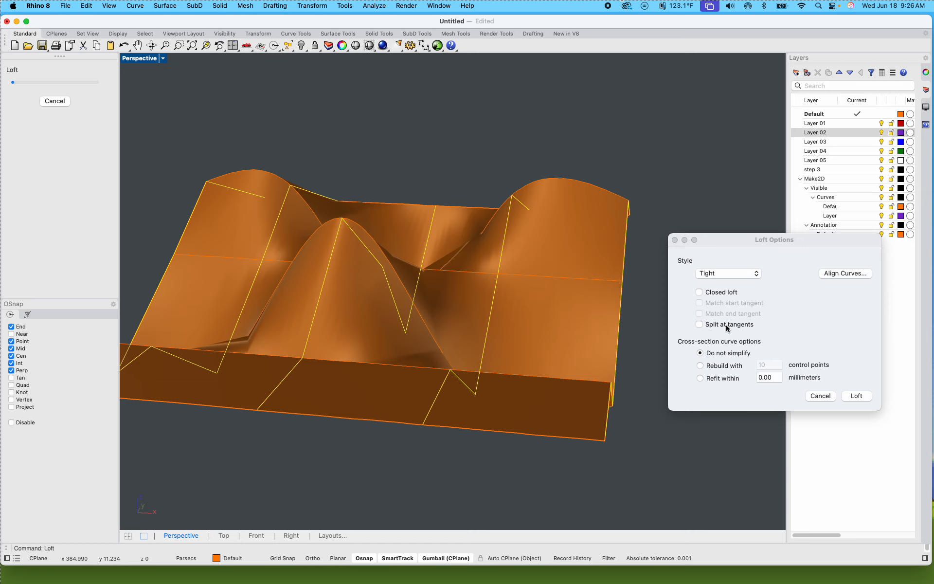
left_click(728, 274)
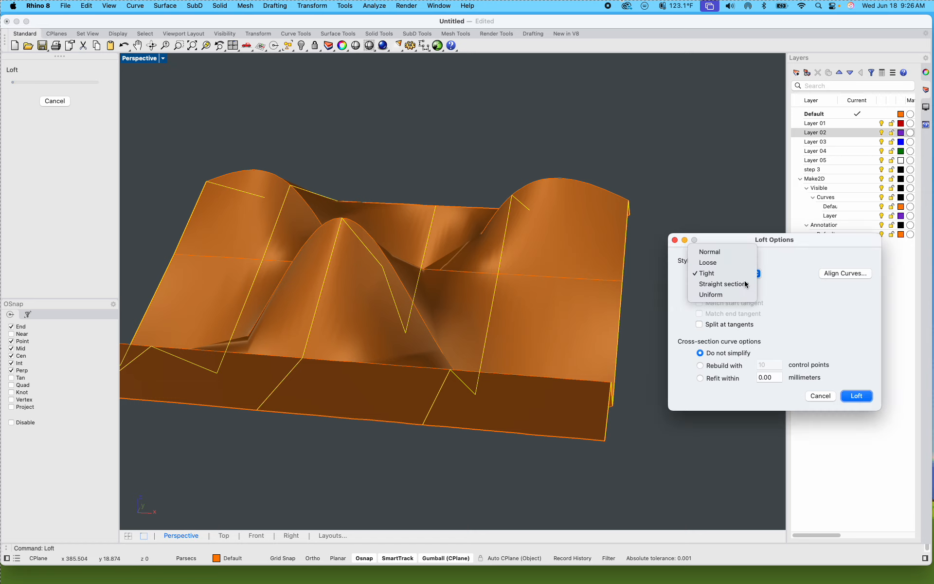
left_click(744, 284)
right_click_drag(533, 315, 351, 371, "shift")
scroll(375, 235, "up", 10)
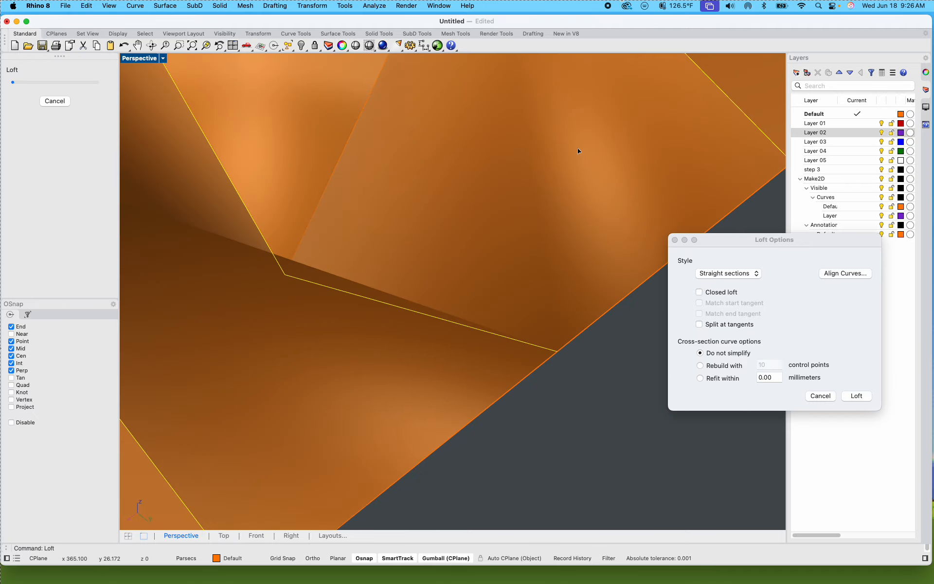
scroll(576, 148, "down", 10)
right_click_drag(577, 148, 669, 244)
Step: Set the loft style to Loose and create the surface through the five polylines
left_click(714, 276)
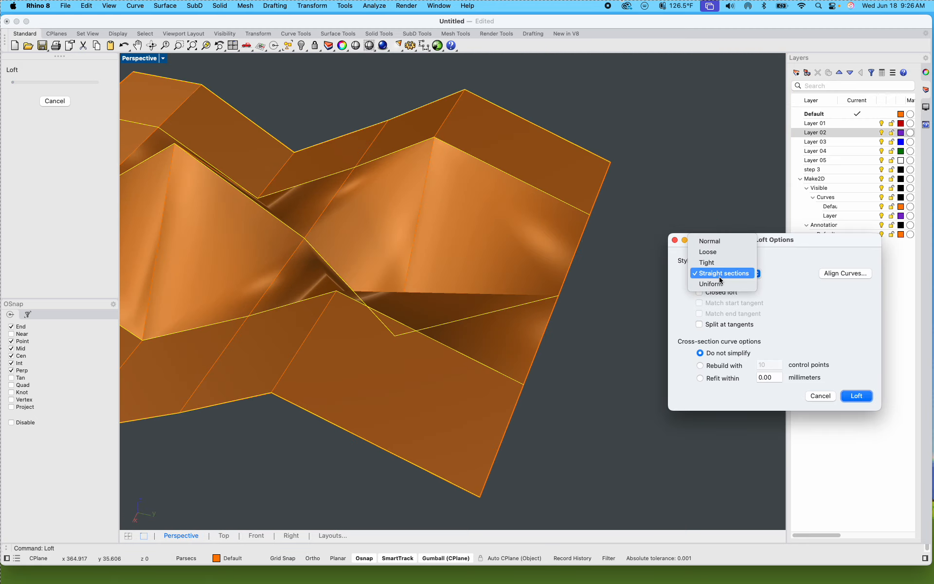
left_click(733, 252)
right_click_drag(616, 237, 390, 245)
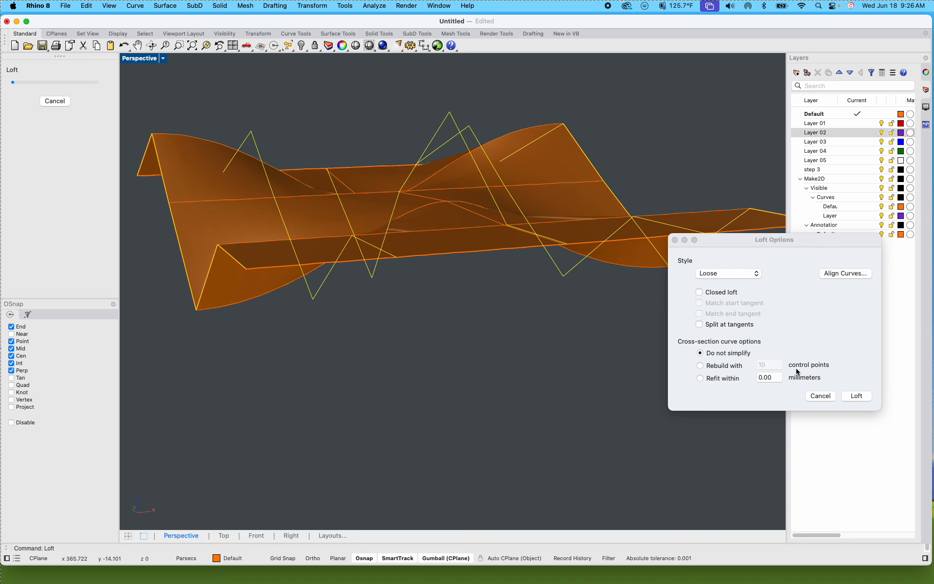
left_click(855, 396)
left_click(518, 315)
Step: Move the lofted polysurface along the X axis until it sits clear beside its five source polylines
scroll(518, 312, "down", 6)
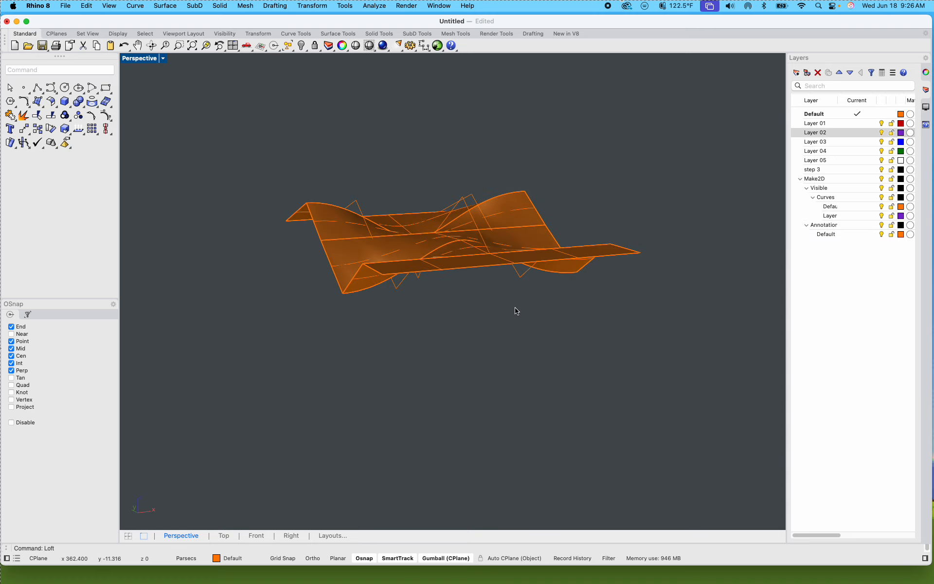
right_click_drag(516, 309, 377, 343, "shift")
left_click(400, 279)
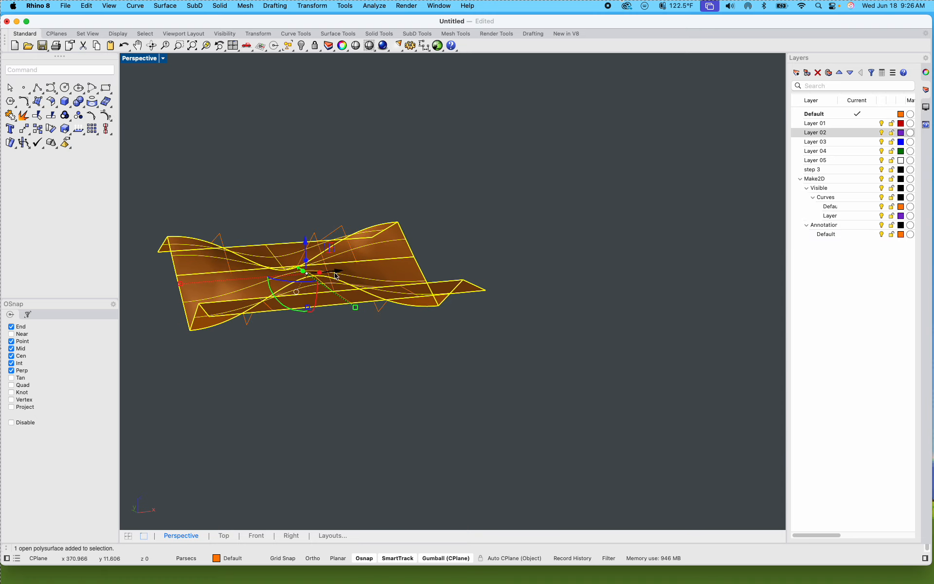
left_click_drag(336, 271, 673, 243)
left_click(647, 350)
right_click_drag(647, 350, 536, 416)
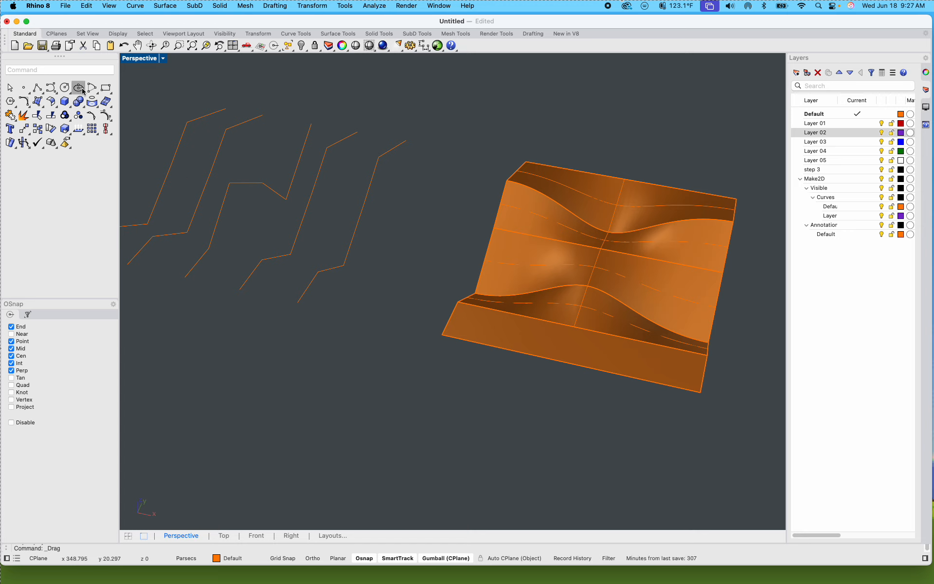
Step: Draw a closed bean-shaped degree 3 control-point curve in the Front viewport, above and between the green and blue boxes
left_click(53, 91)
double_click(138, 59)
scroll(276, 202, "down", 7)
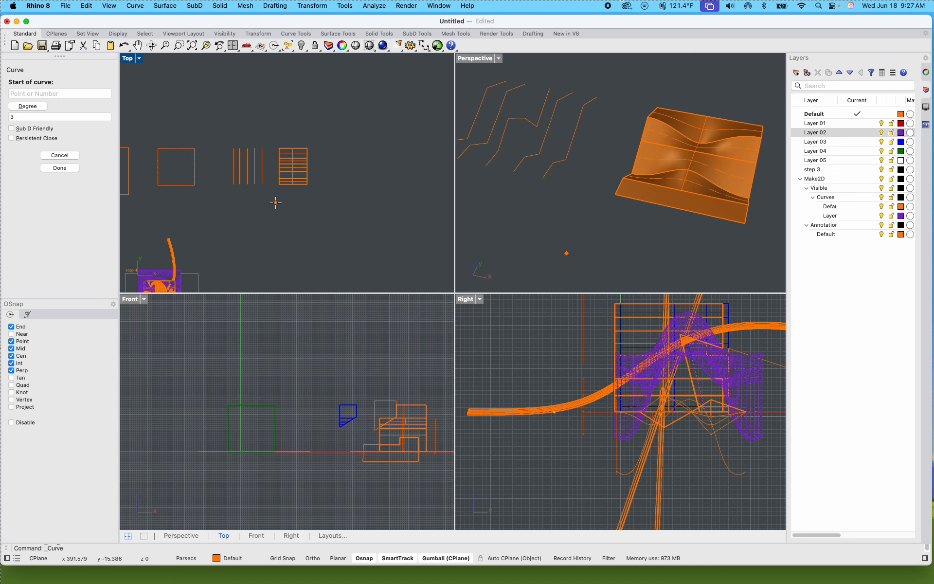
scroll(358, 183, "up", 7)
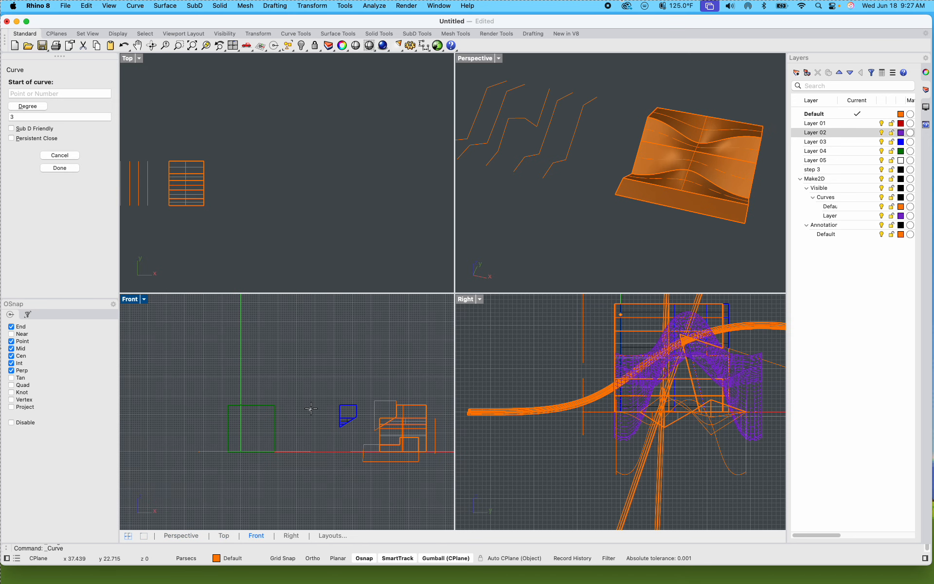
scroll(314, 395, "up", 3)
left_click(314, 364)
left_click(275, 355)
left_click(282, 327)
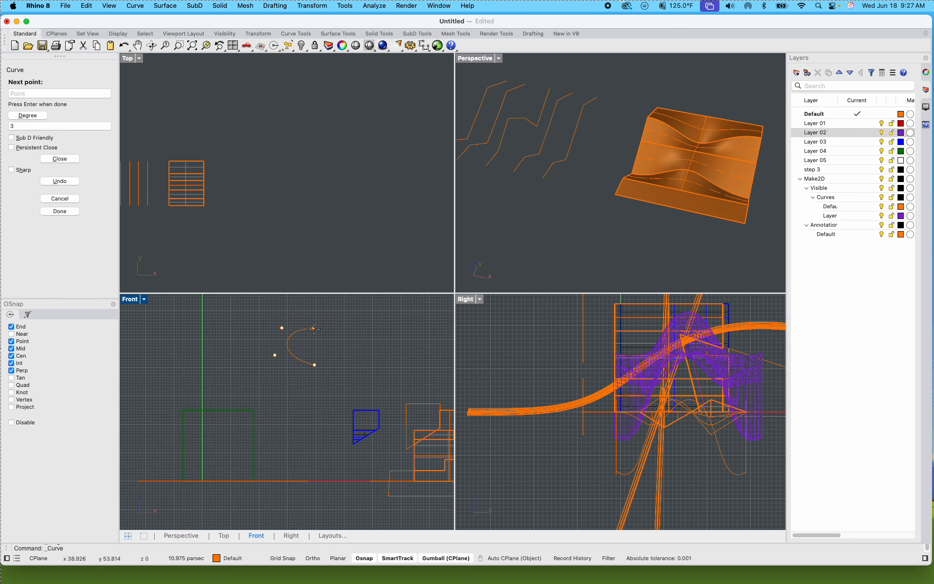
left_click(315, 334)
left_click(337, 317)
left_click(364, 319)
left_click(378, 341)
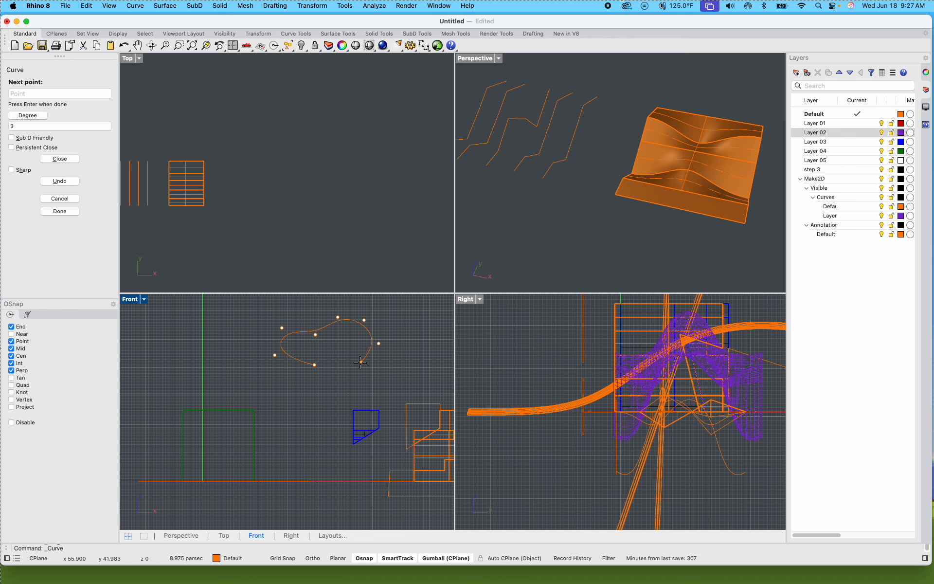
left_click(359, 363)
left_click(315, 364)
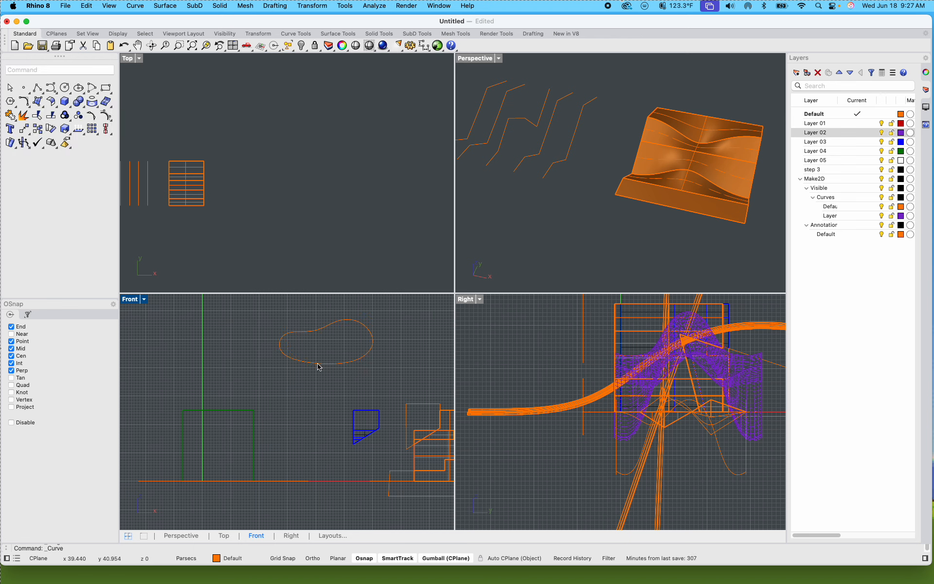
Step: Select the closed bean-shaped curve and move it along the X axis in the Perspective view to beyond the lofted surface
left_click(347, 366)
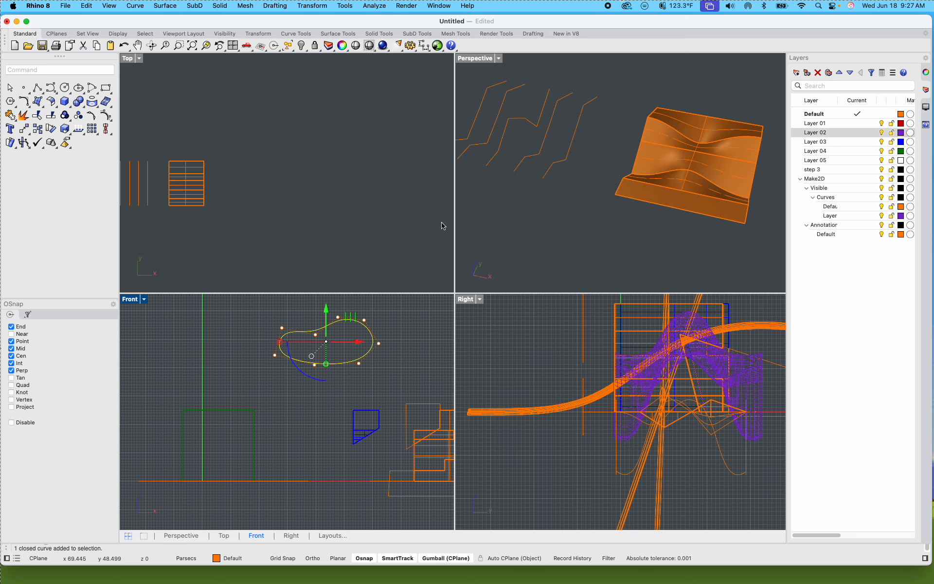
double_click(488, 60)
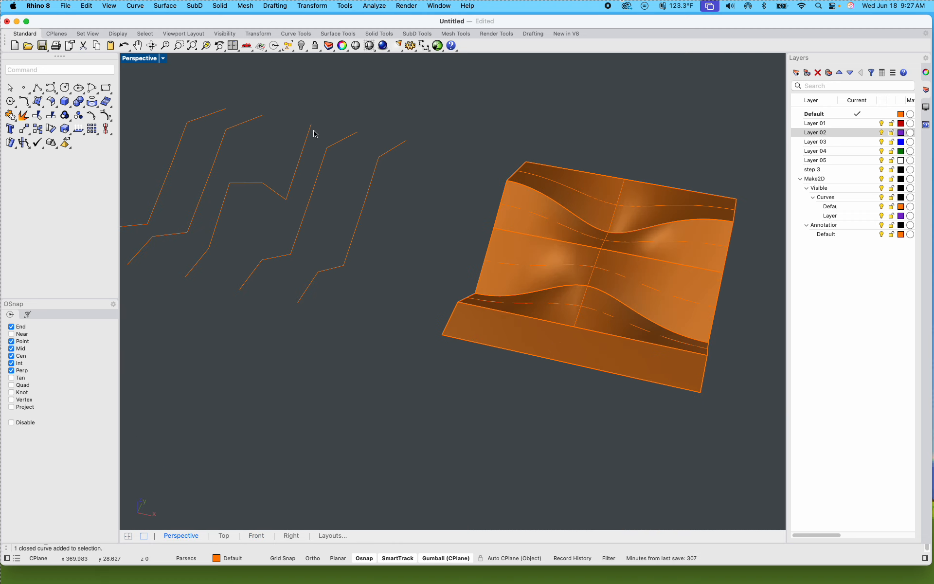
left_click(206, 45)
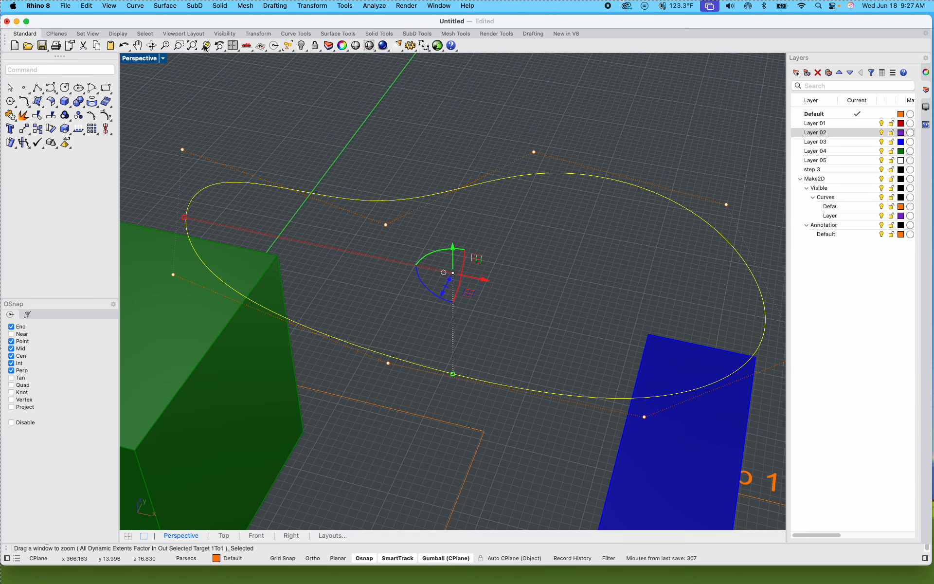
left_click(396, 148)
scroll(395, 148, "down", 10)
right_click_drag(393, 195, 388, 275, "shift")
right_click_drag(388, 275, 378, 240)
left_click(378, 240)
scroll(378, 240, "down", 10)
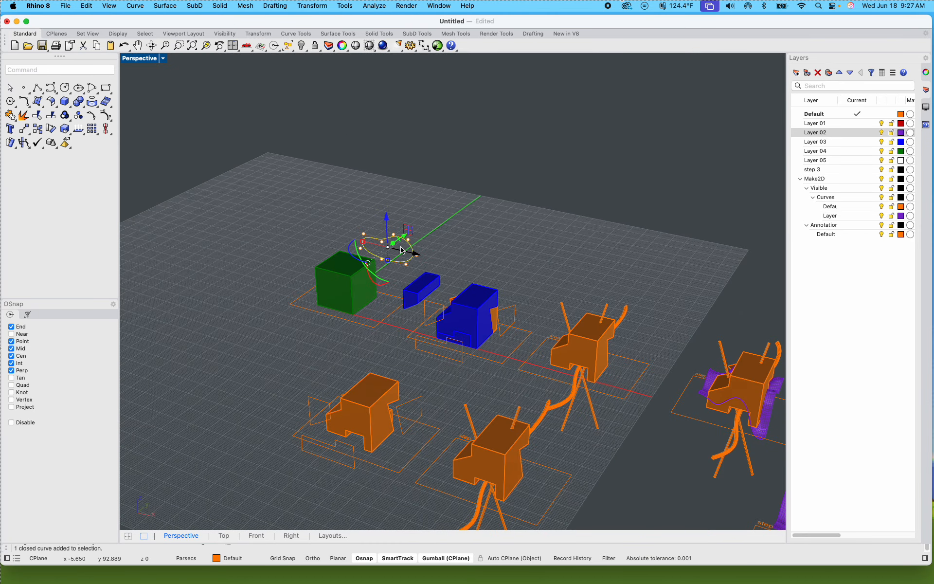
left_click_drag(411, 252, 604, 308)
scroll(454, 268, "down", 10)
scroll(551, 306, "up", 8)
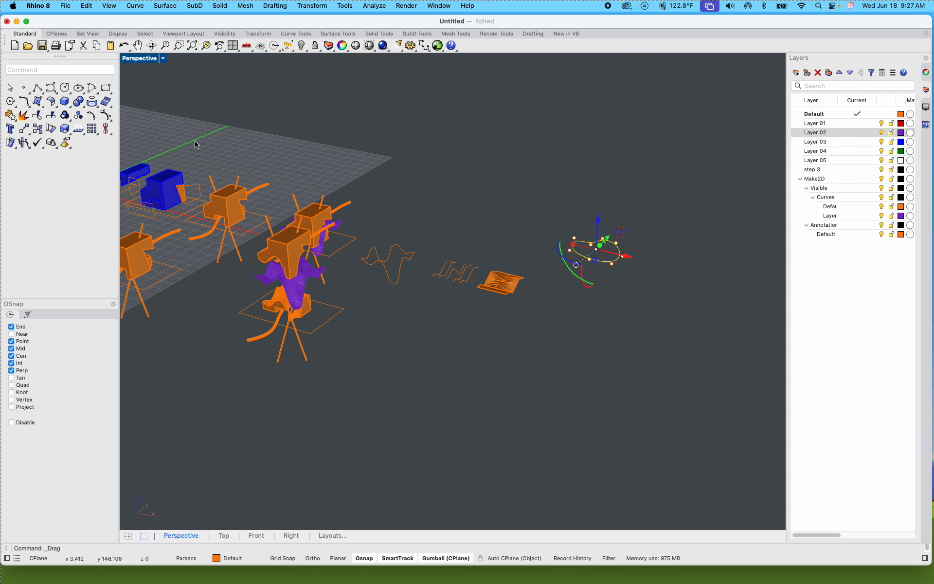
Step: Return to the four-viewport layout, deselect the curve and set the Top viewport's construction plane to World Back
double_click(131, 59)
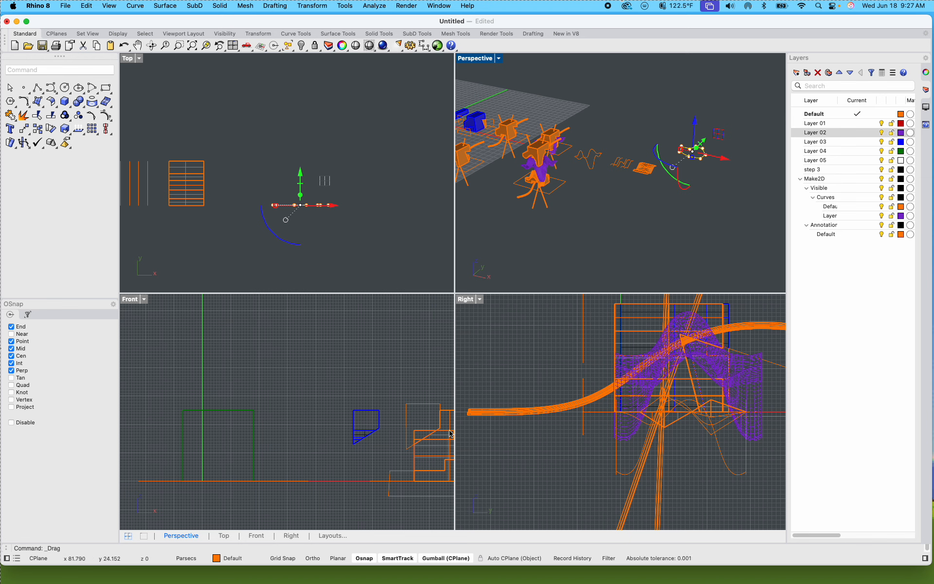
left_click(351, 219)
scroll(351, 218, "down", 3)
scroll(316, 204, "down", 5)
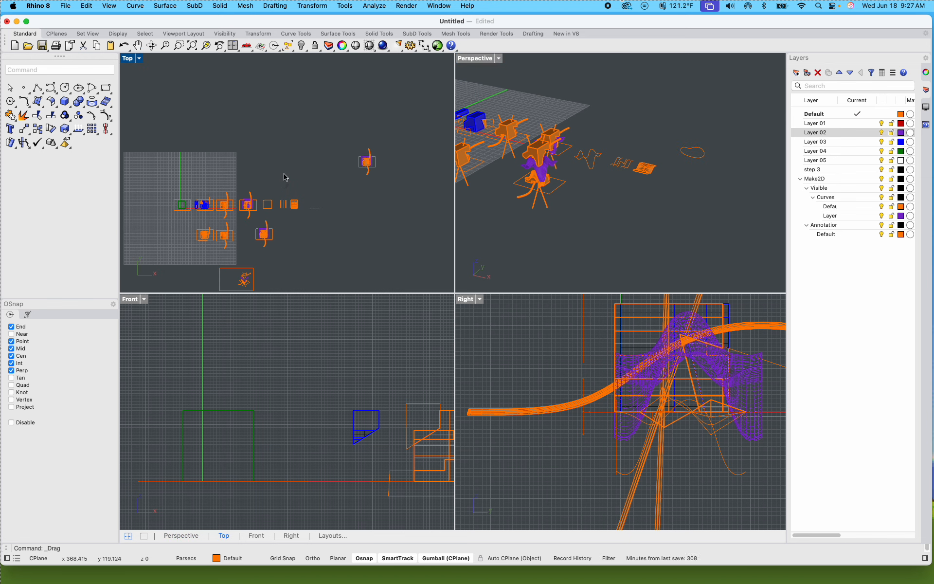
right_click_drag(286, 175, 294, 160)
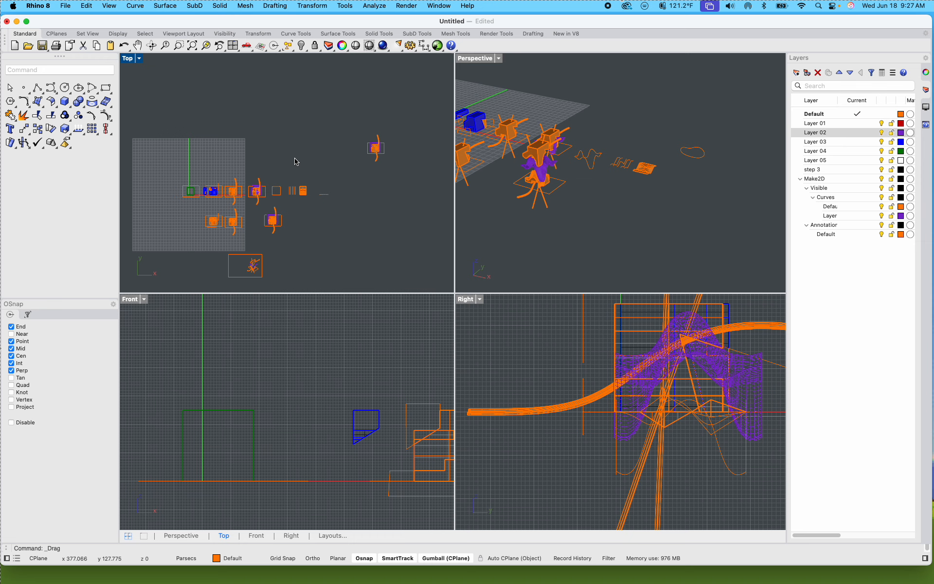
type("c")
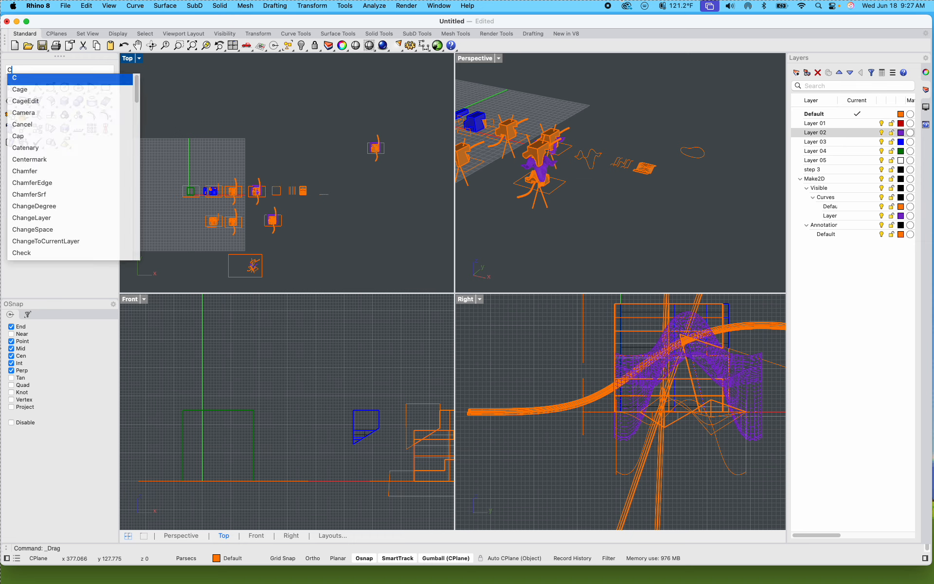
type("p")
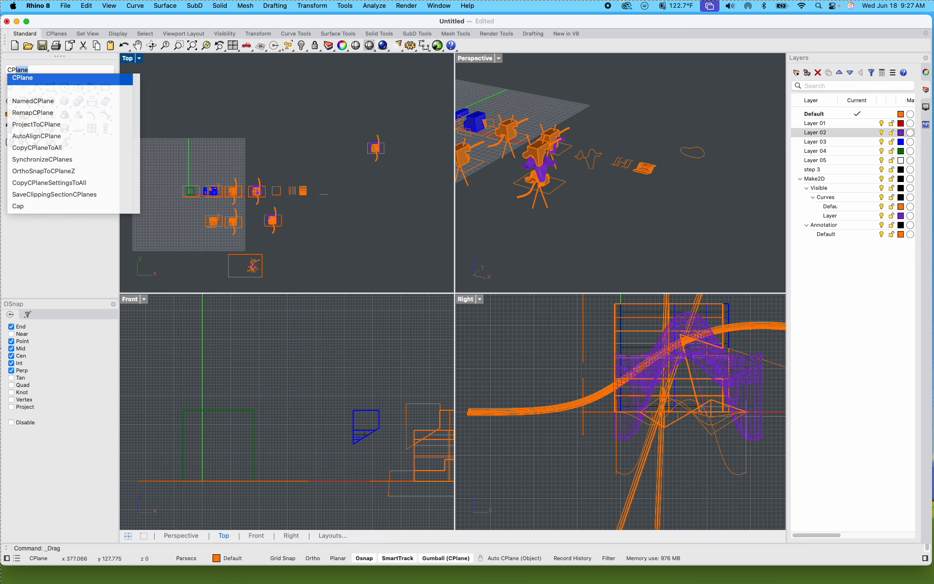
key("Return")
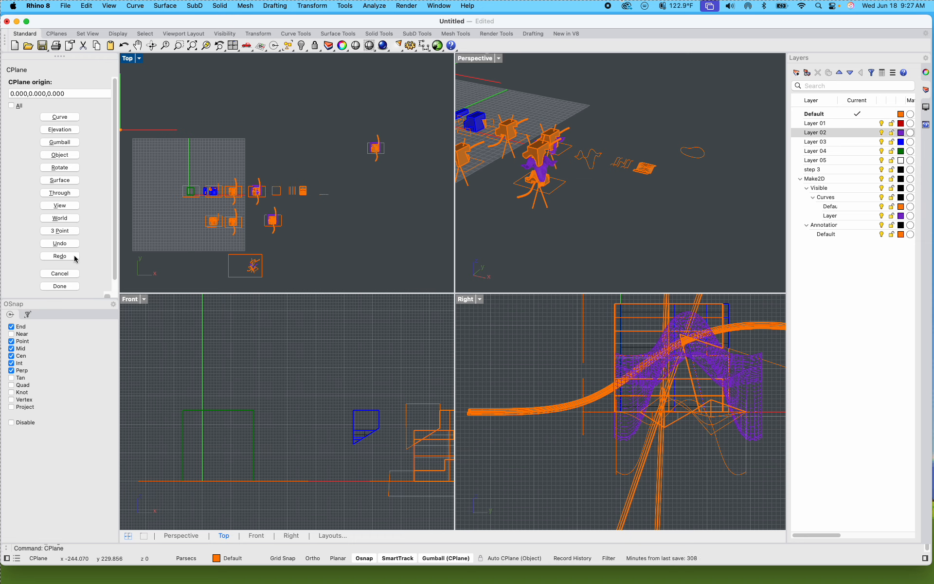
left_click(67, 220)
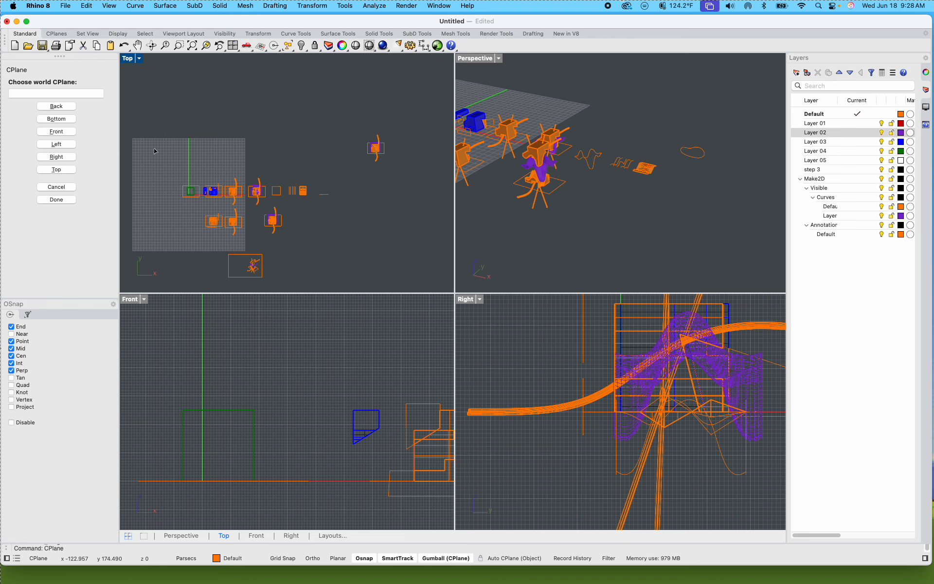
left_click(56, 106)
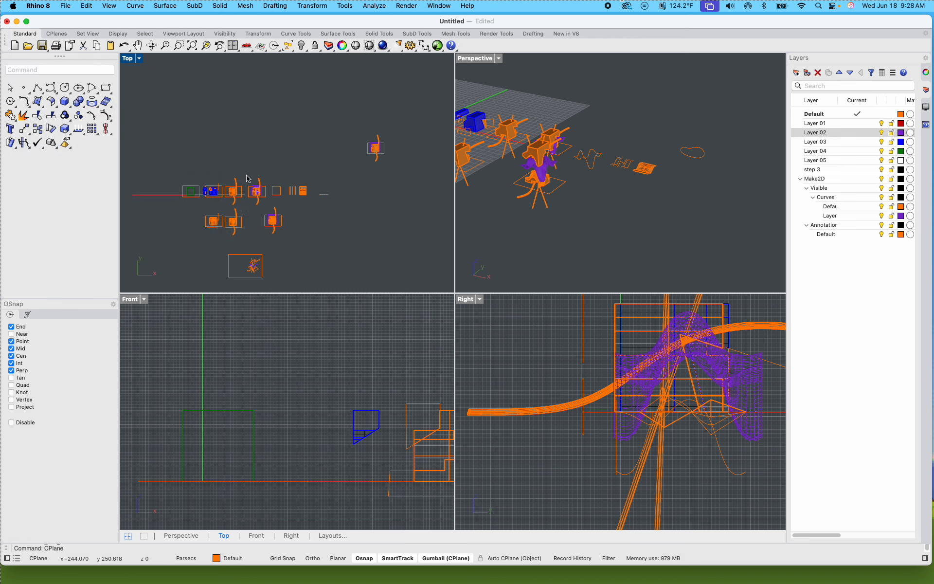
Step: Set the Top viewport's construction plane to World Top
key("Return")
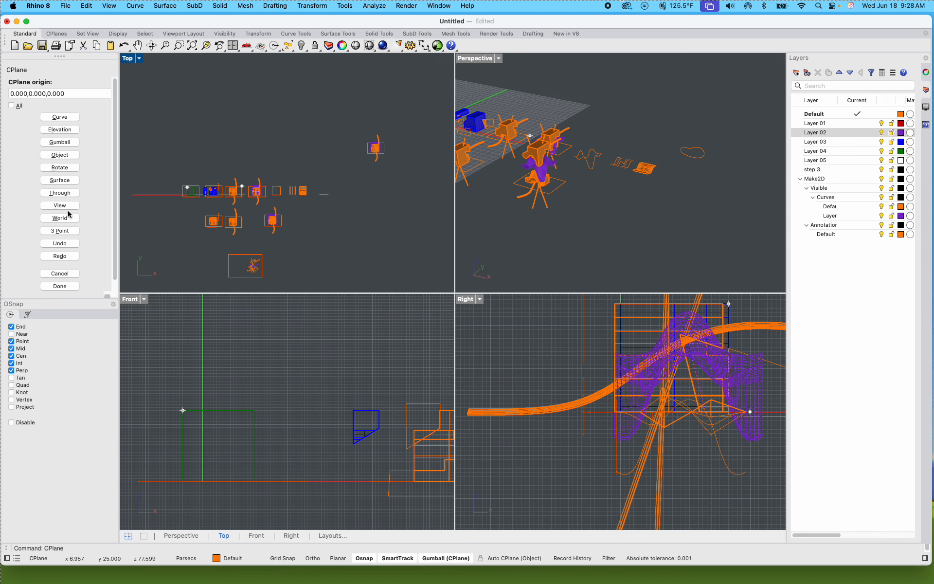
scroll(71, 220, "down", 1)
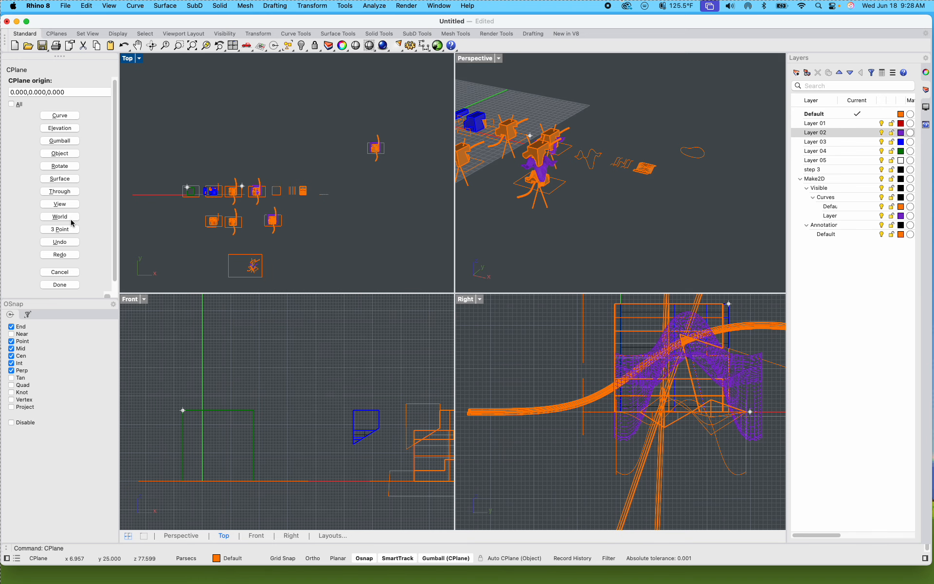
scroll(81, 230, "down", 2)
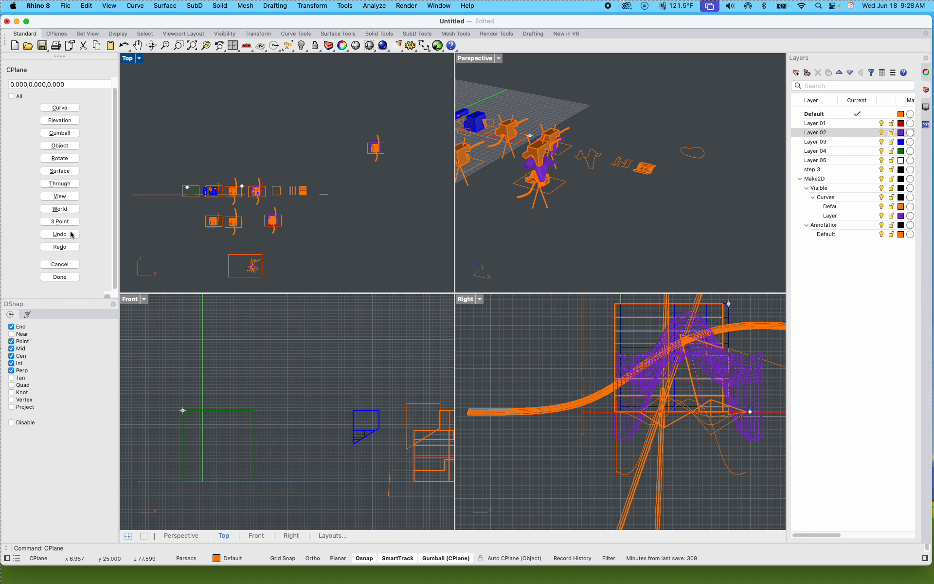
left_click(62, 208)
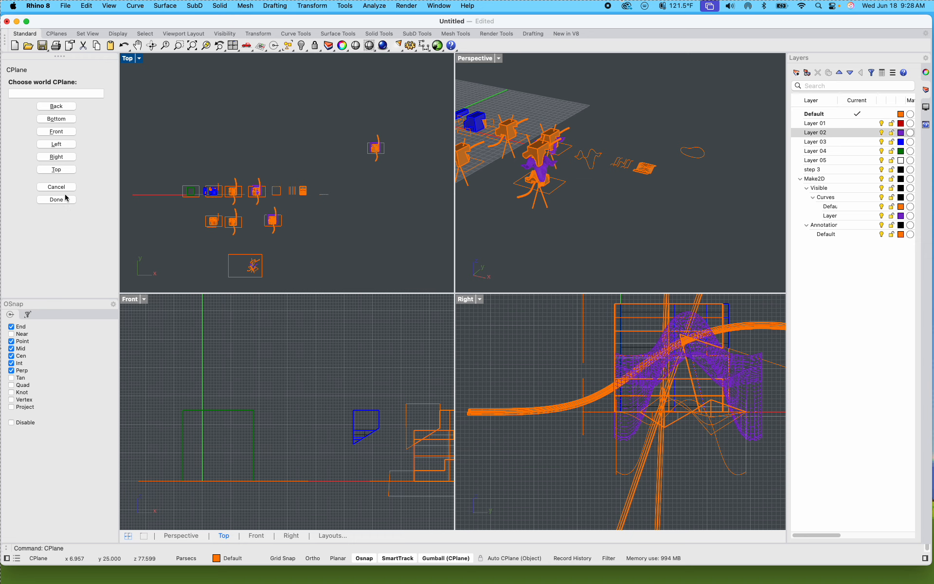
left_click(66, 170)
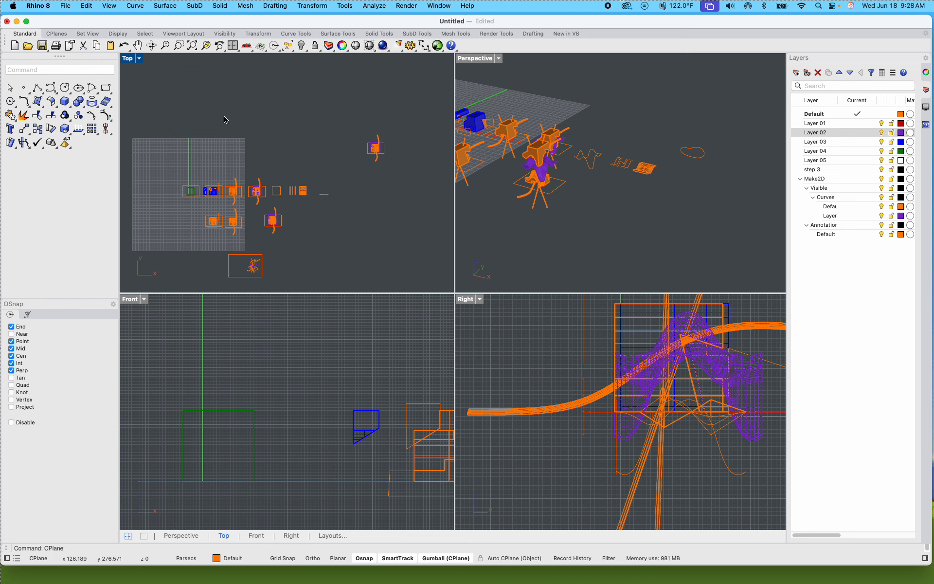
Step: Place the Top viewport's construction plane origin near the closed curve seen edge-on, beyond the lofted surface
type("CPlane")
key("Return")
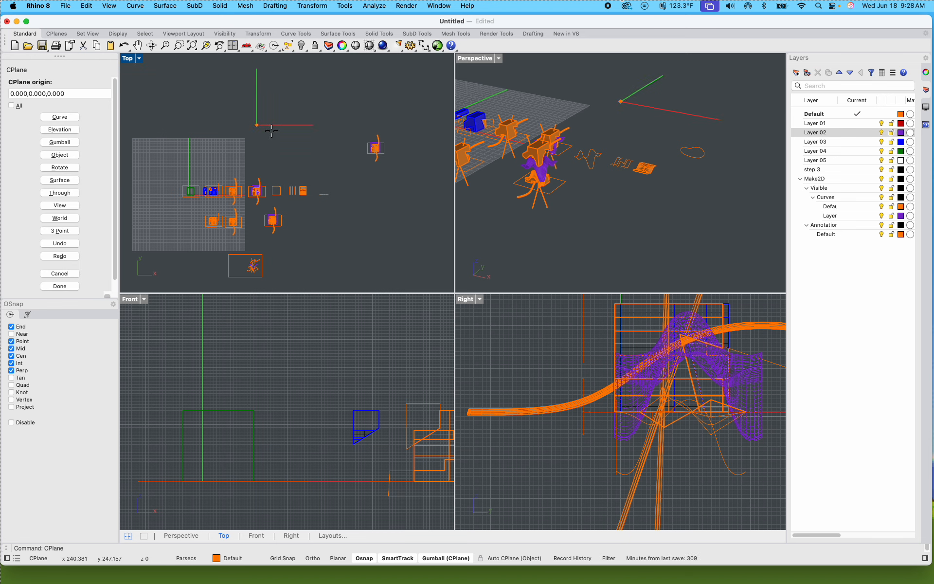
scroll(344, 201, "up", 5)
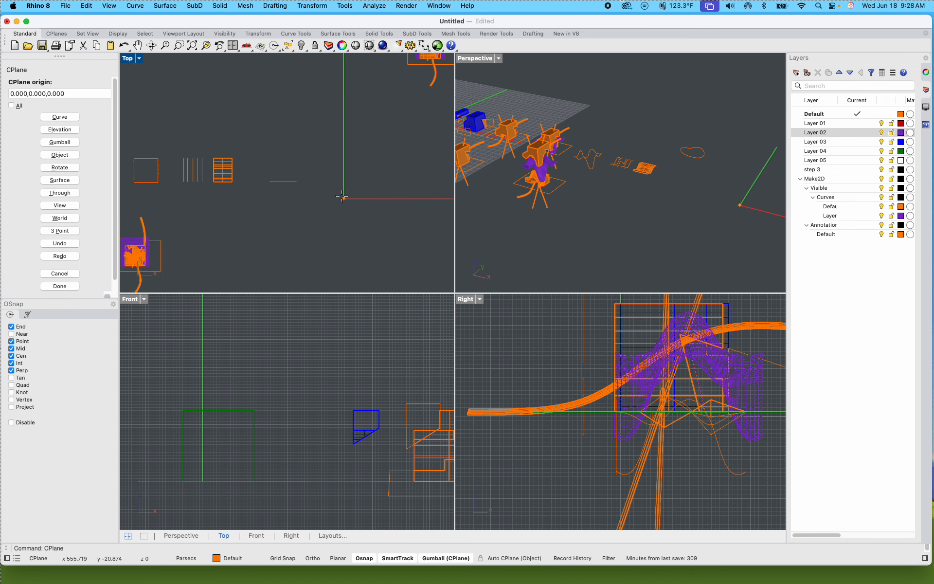
left_click(291, 170)
scroll(321, 188, "down", 5)
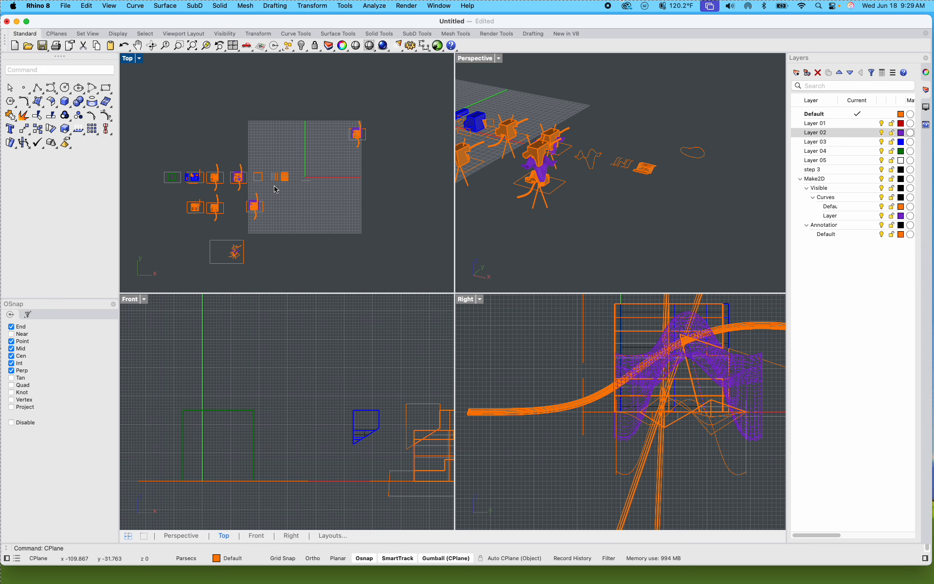
Step: Activate the Perspective viewport and maximize it for work on the closed bean-shaped curve
left_click(570, 238)
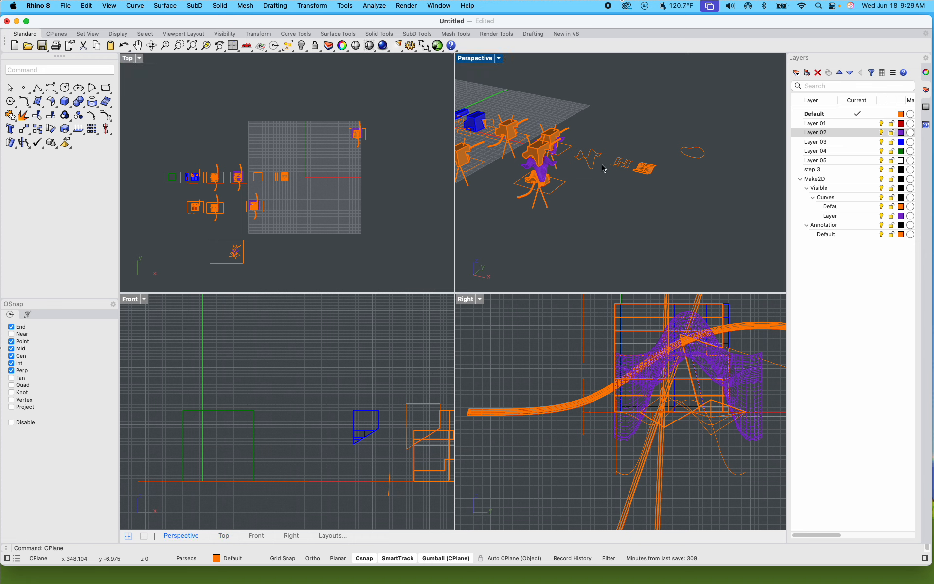
scroll(618, 160, "up", 5)
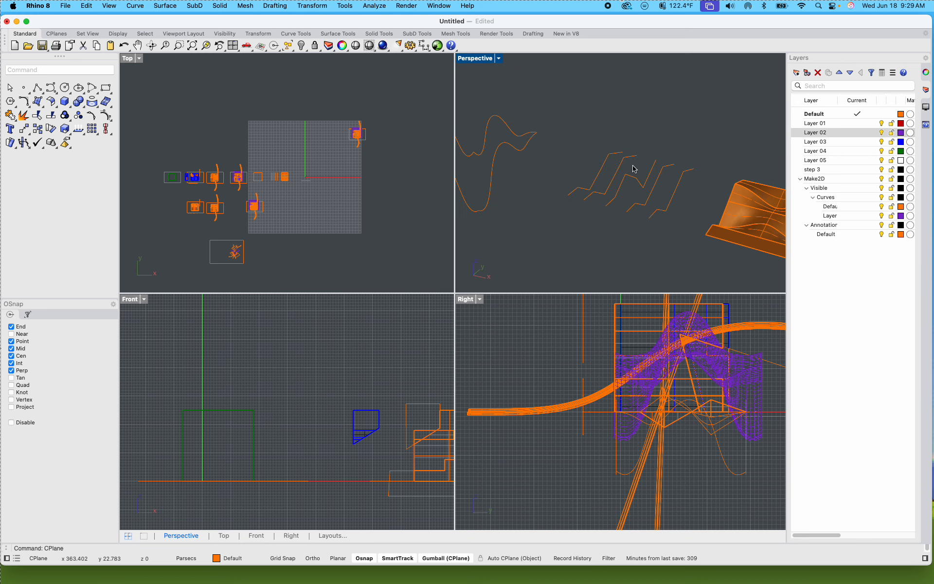
scroll(634, 167, "down", 5)
scroll(558, 163, "up", 8)
scroll(571, 163, "down", 4)
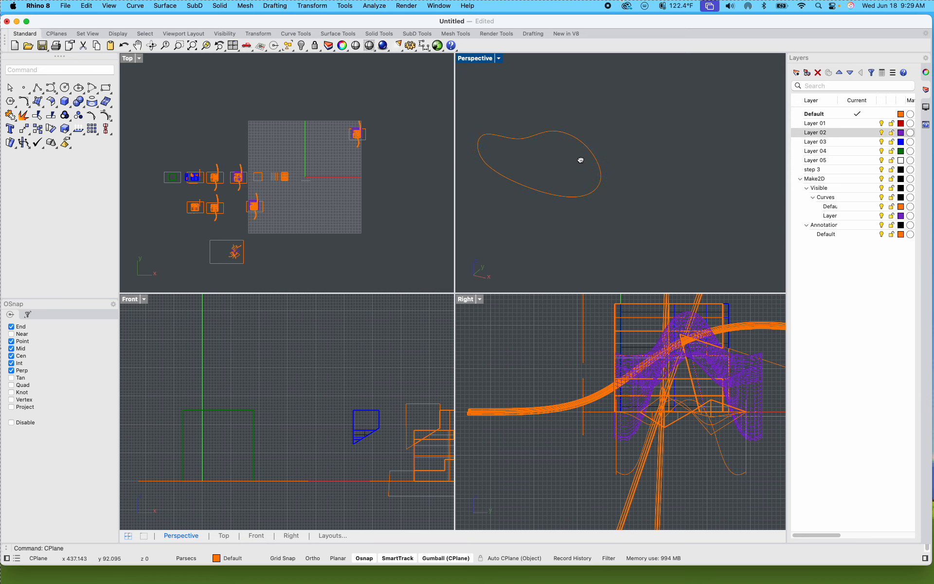
double_click(484, 61)
scroll(494, 125, "down", 8)
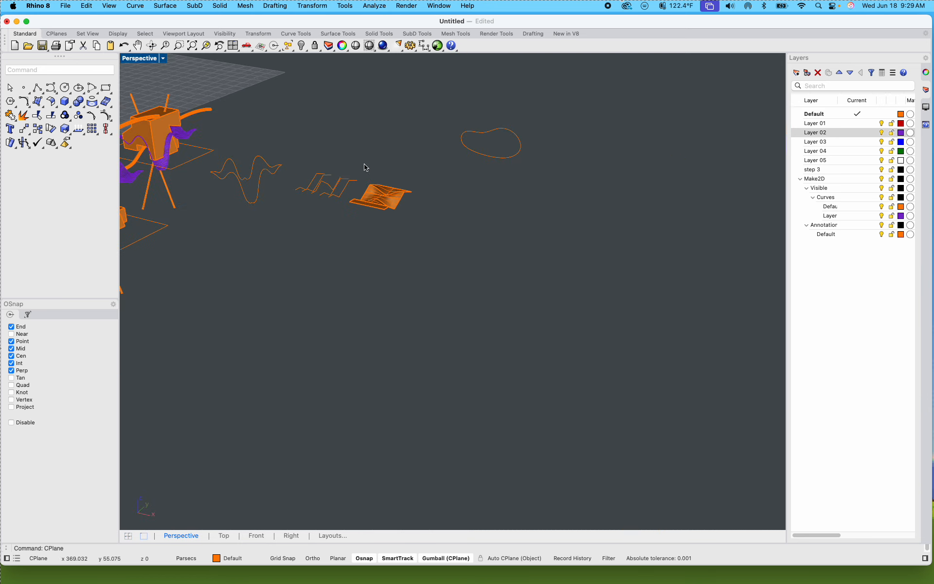
scroll(365, 167, "up", 5)
scroll(244, 189, "down", 3)
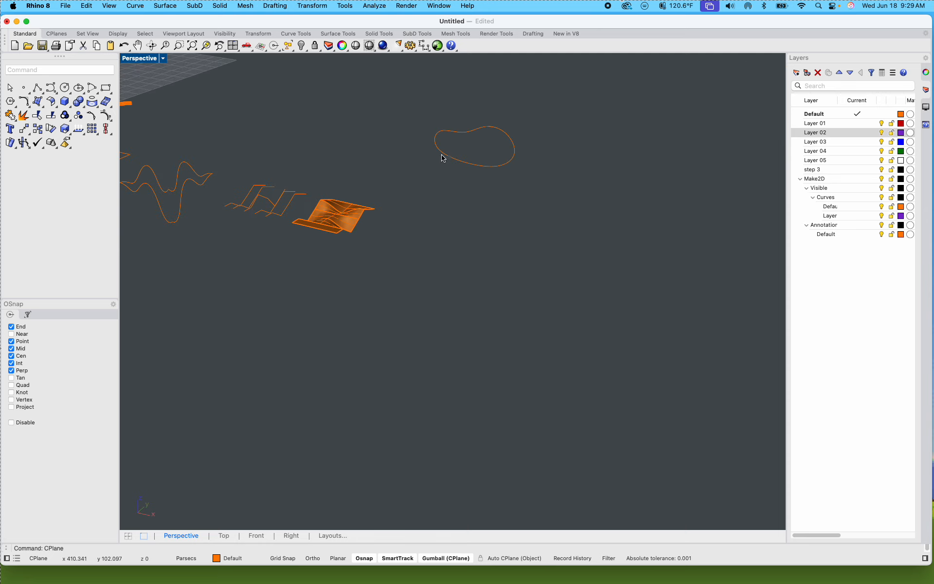
Step: Copy the closed bean-shaped curve twice along the Y axis, placing the copies in a row behind the original
left_click(442, 156)
type("cop")
key("Return")
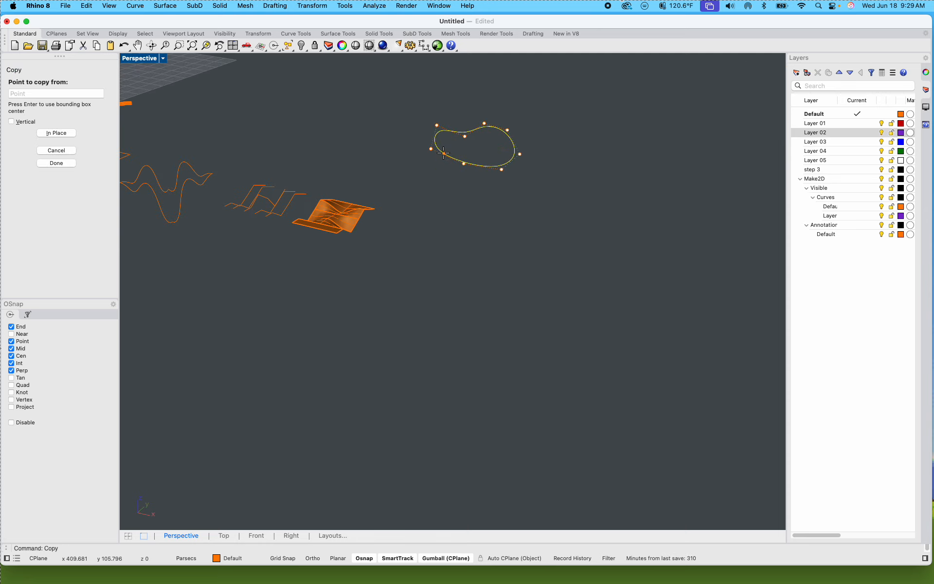
left_click(533, 190)
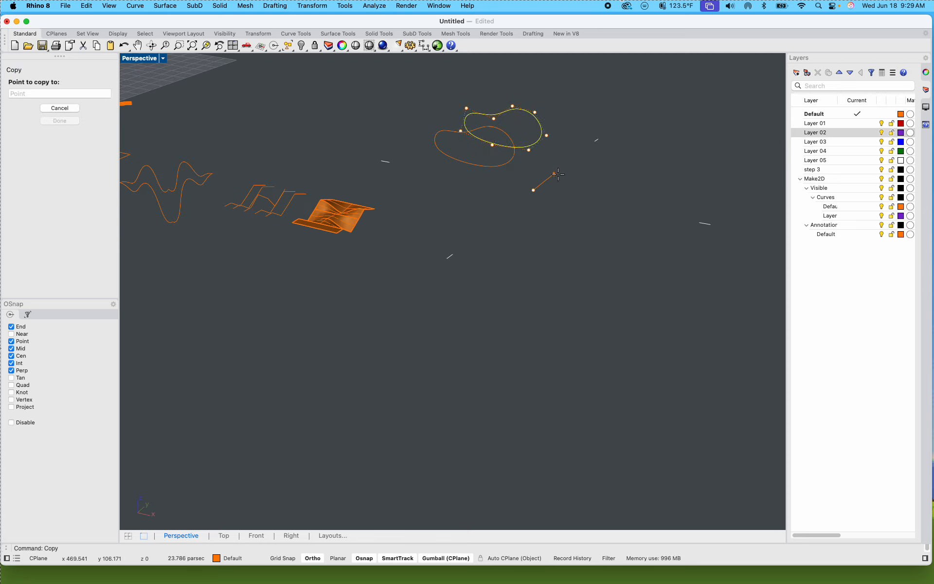
left_click(556, 174, "shift")
left_click(584, 160, "shift")
key("Return")
Step: Scale the front bean-shaped curve down in height only and enlarge the rearmost copy uniformly
scroll(557, 130, "up", 5)
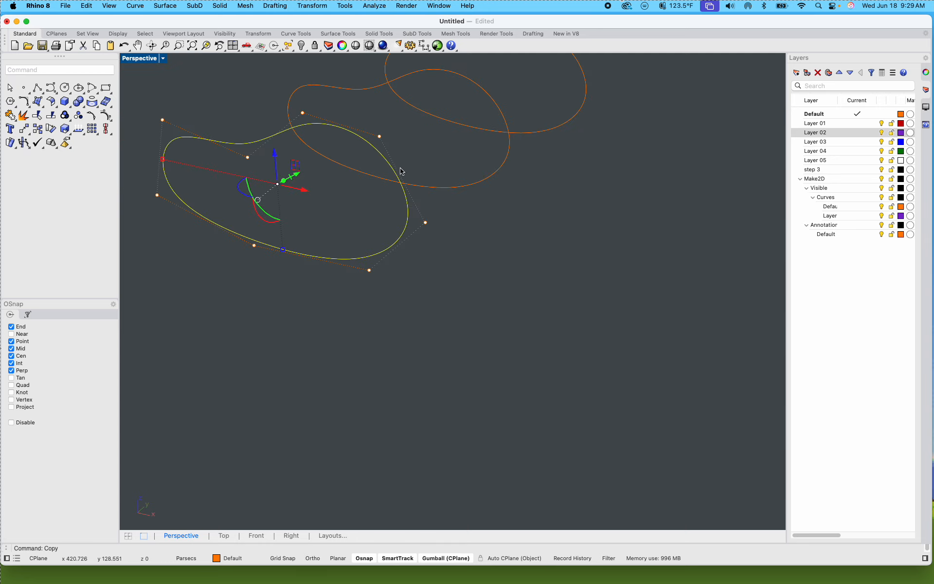
left_click_drag(284, 251, 281, 222)
right_click_drag(371, 210, 312, 287, "shift")
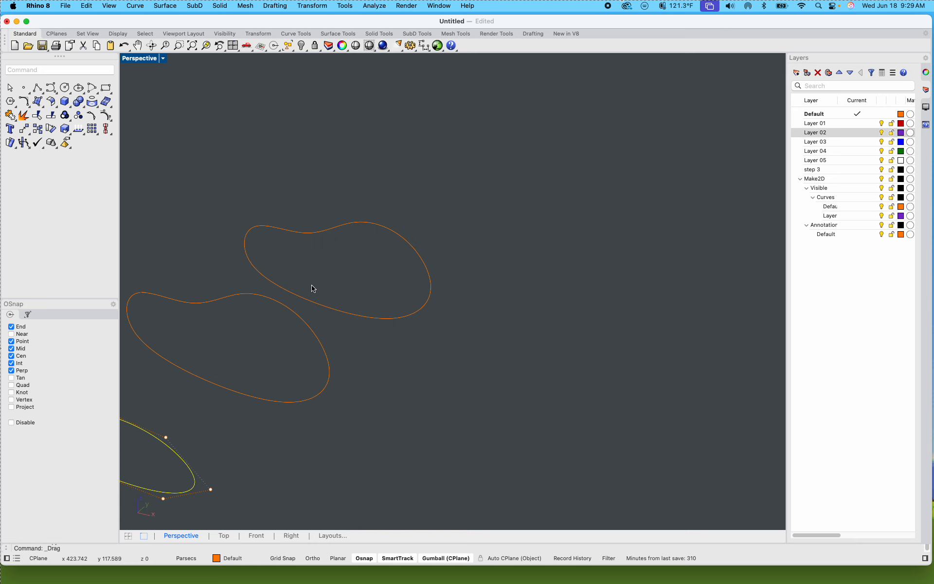
left_click(343, 224)
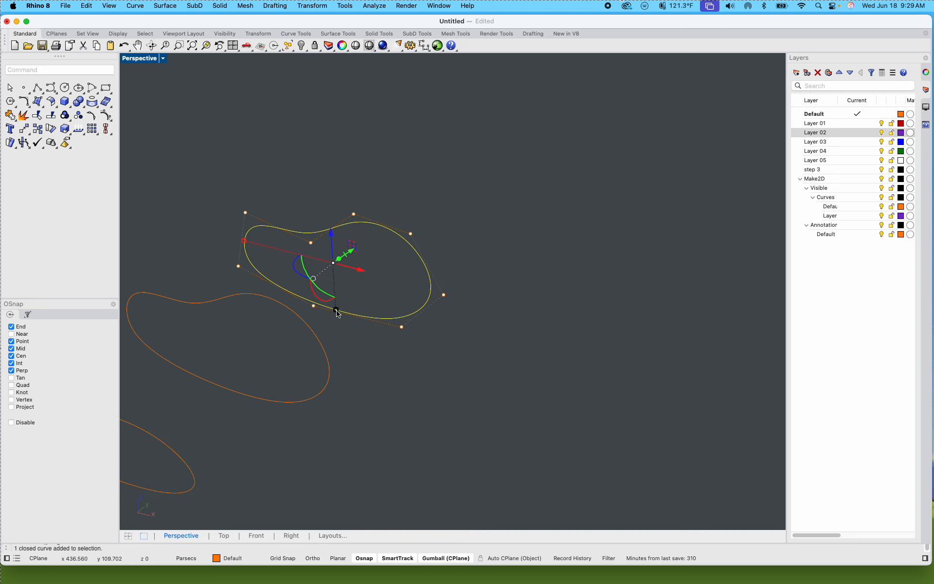
left_click_drag(335, 311, 338, 335)
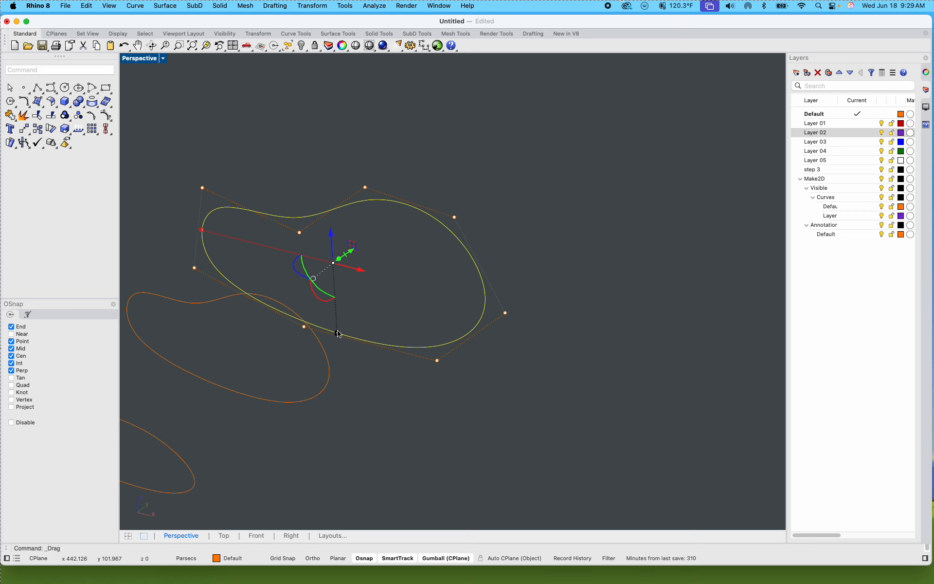
left_click(566, 295)
Step: Loft the three bean-shaped curves into an open-ended tube with the Loose style and no simplification
right_click_drag(541, 354, 525, 333, "shift")
left_click_drag(579, 373, 344, 185)
type("loft")
key("Return")
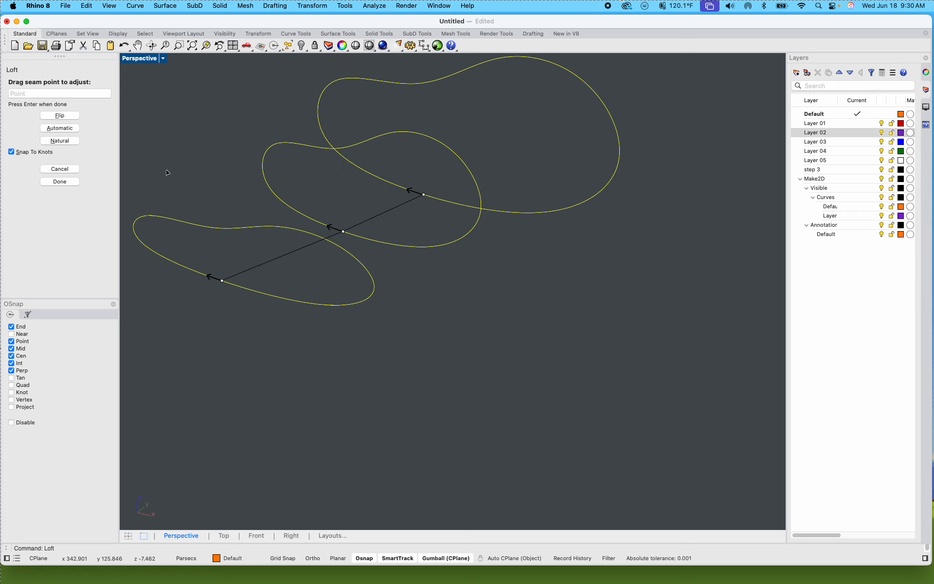
key("Return")
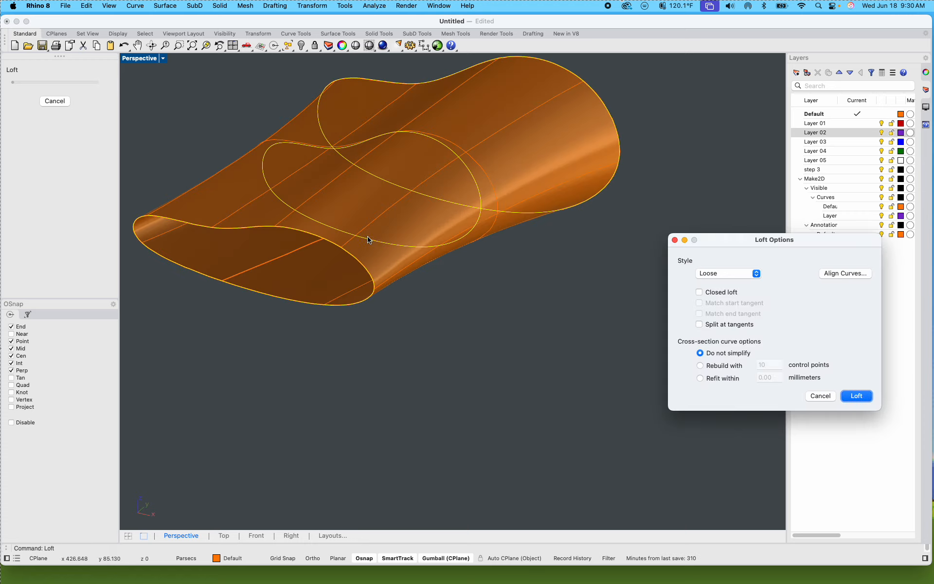
right_click_drag(451, 332, 435, 381)
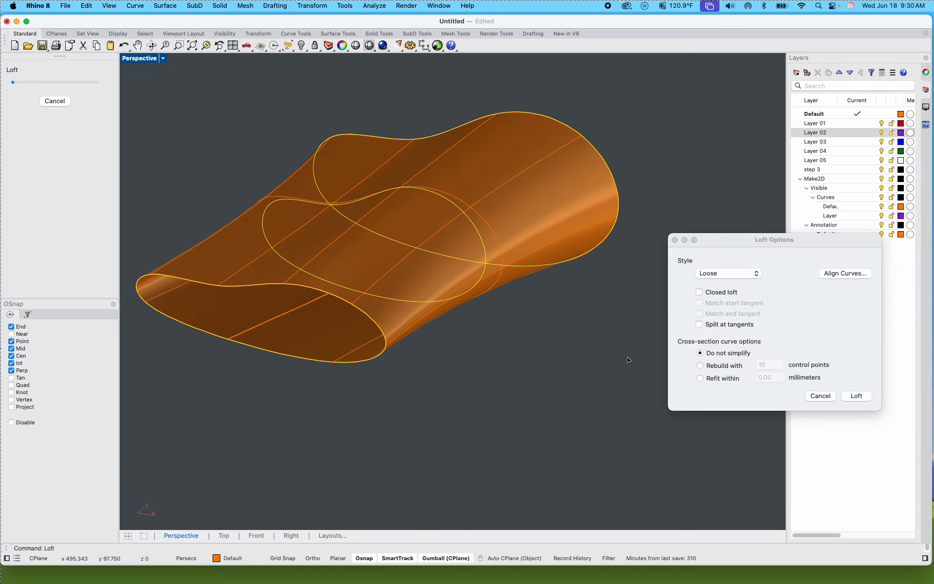
left_click(856, 395)
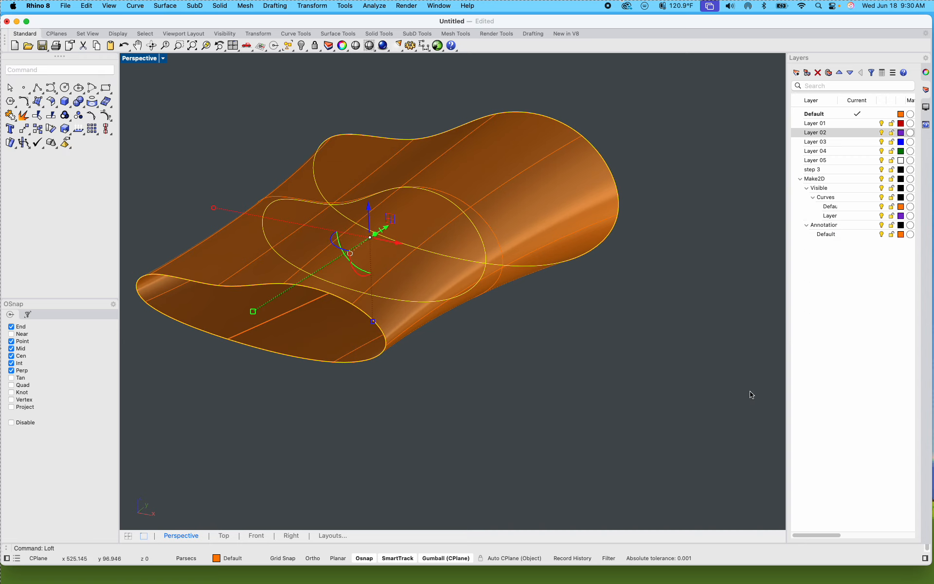
left_click(701, 389)
Step: Examine the new lofted tube and compare it with the earlier lofted surface and its source polylines
scroll(642, 384, "down", 5)
scroll(625, 378, "up", 3)
right_click_drag(611, 379, 602, 355, "shift")
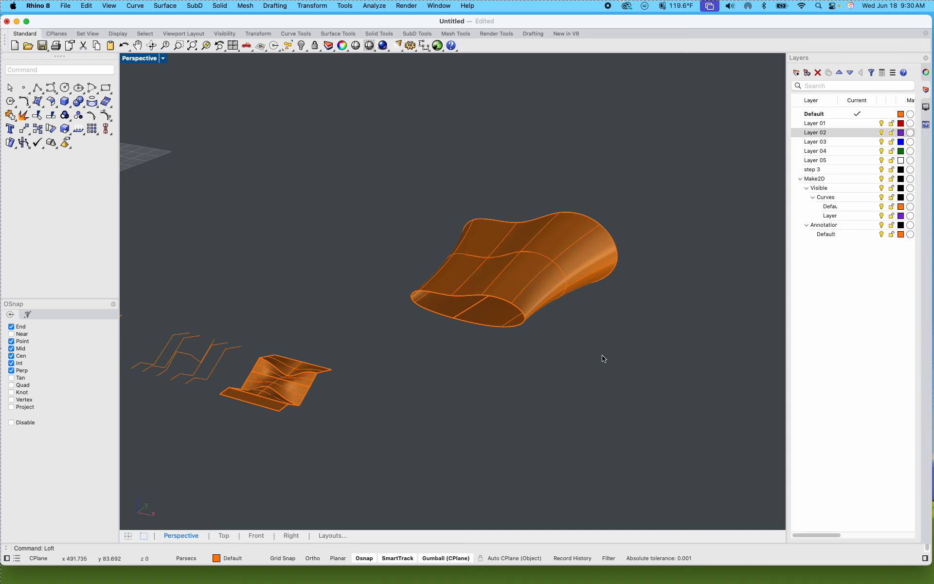
left_click(522, 272)
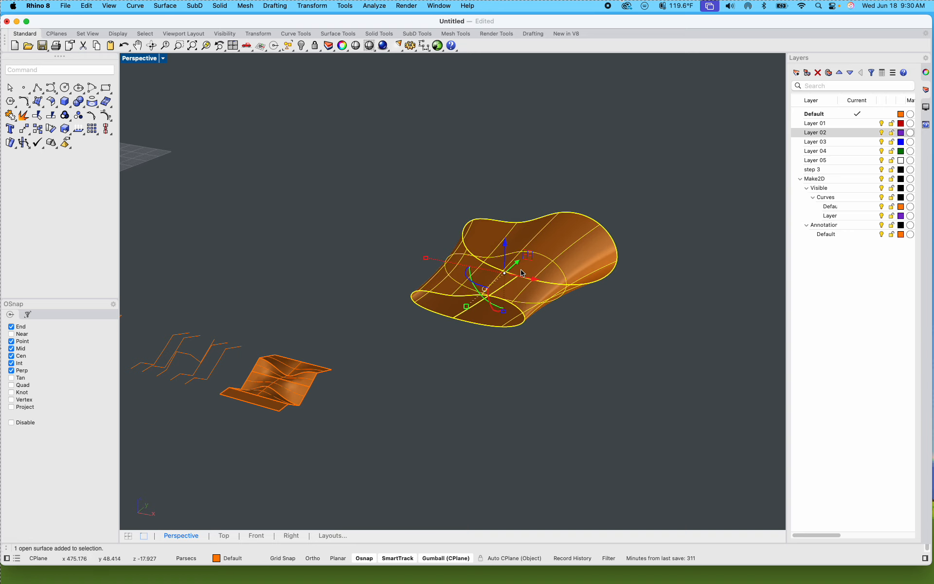
scroll(435, 377, "down", 5)
scroll(336, 373, "up", 5)
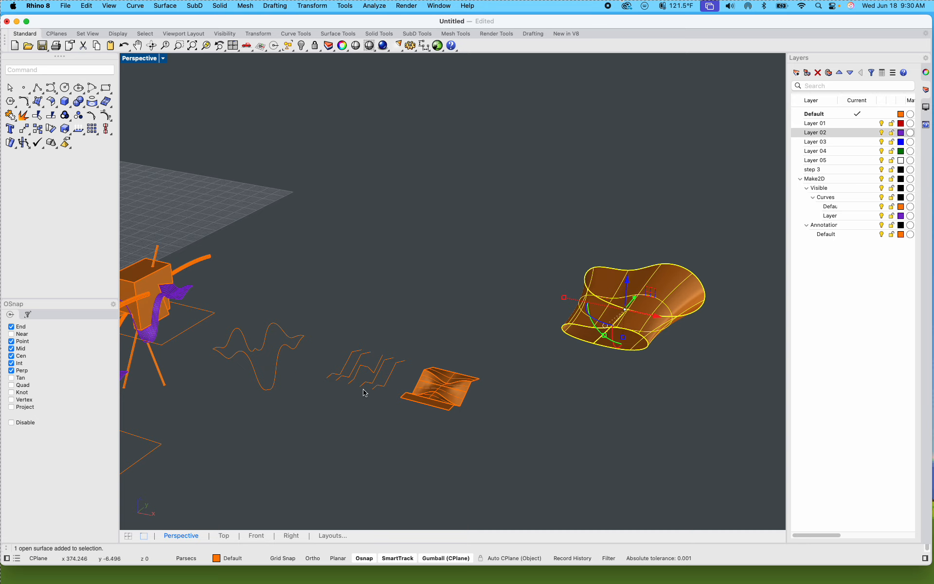
left_click(489, 343)
scroll(623, 332, "up", 3)
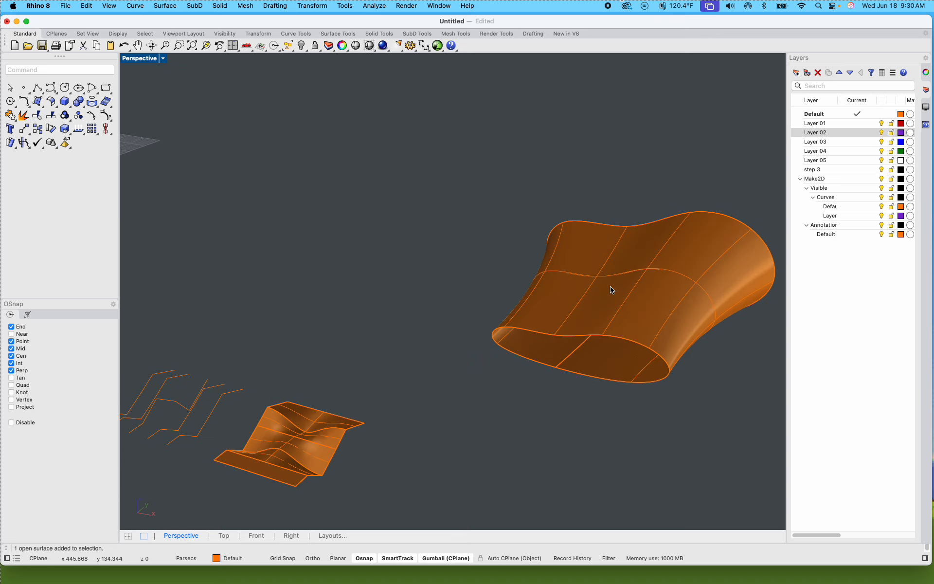
left_click(627, 291)
scroll(628, 291, "down", 3)
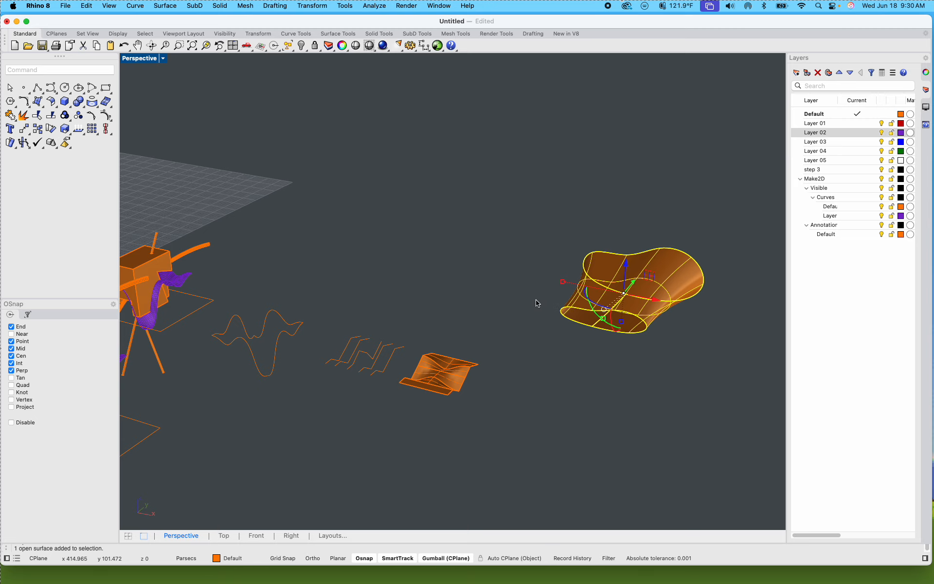
left_click(580, 350)
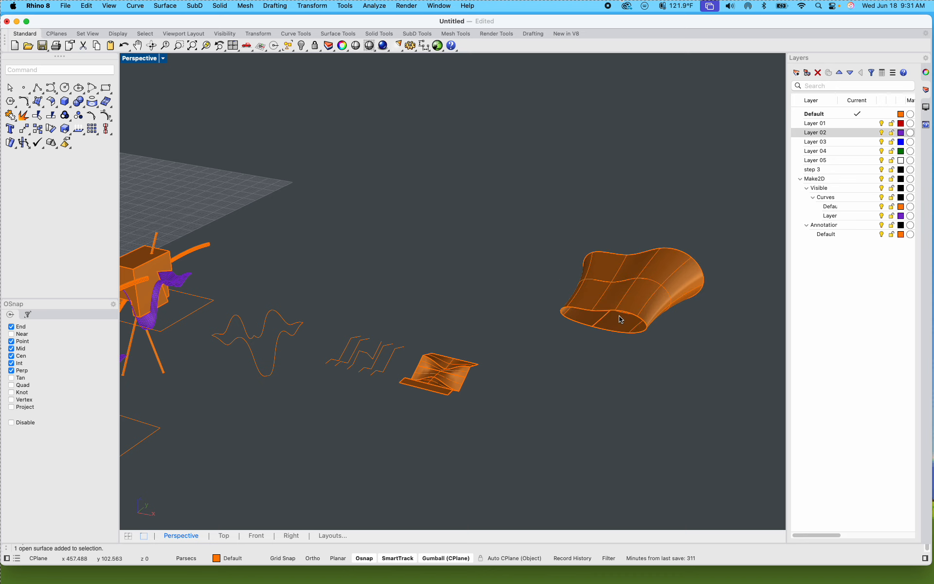
Step: Examine the flattened Make2D line drawing labelled step 4 inside its rectangular frame
scroll(561, 332, "down", 3)
scroll(562, 333, "down", 5)
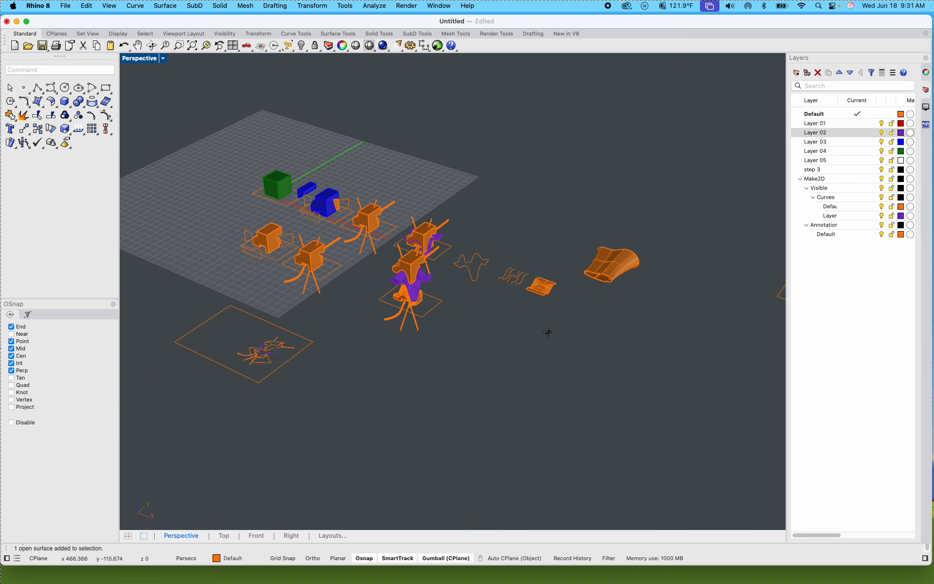
scroll(428, 341, "down", 5)
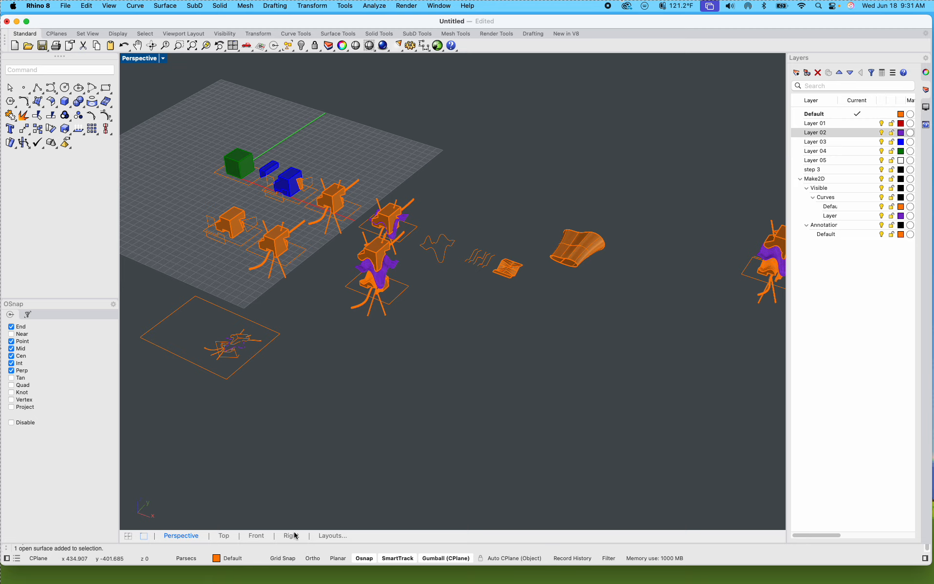
mouse_move(328, 578)
scroll(375, 462, "up", 10)
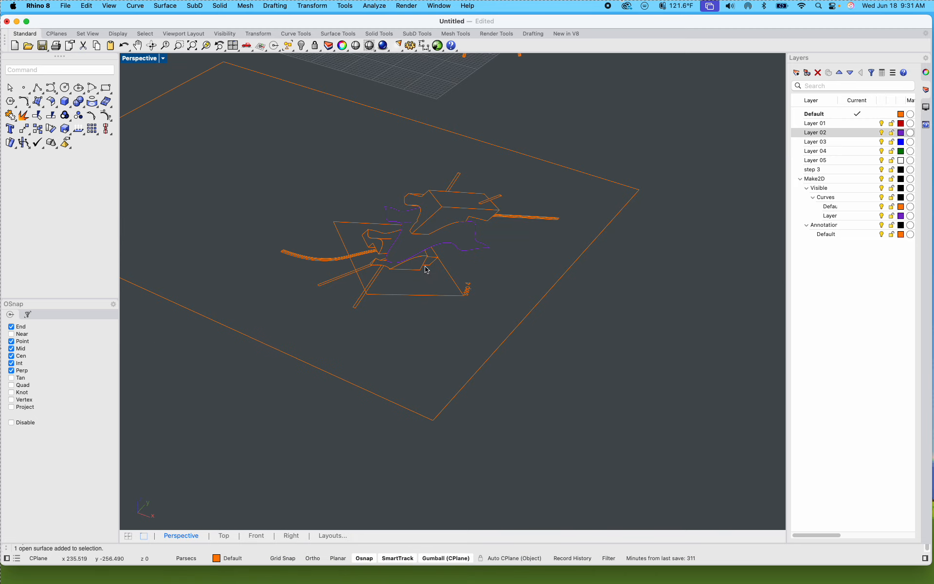
right_click_drag(424, 266, 320, 222)
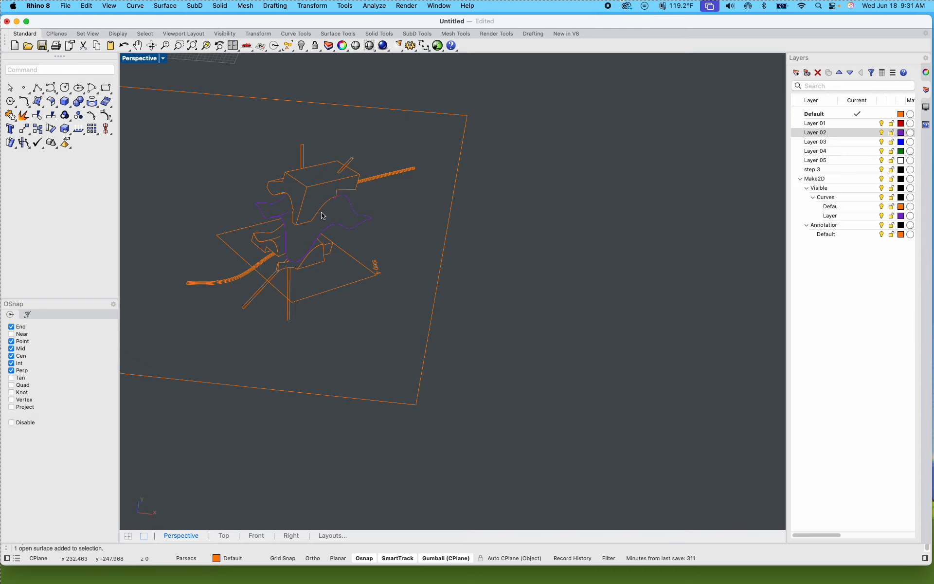
right_click_drag(376, 219, 402, 228)
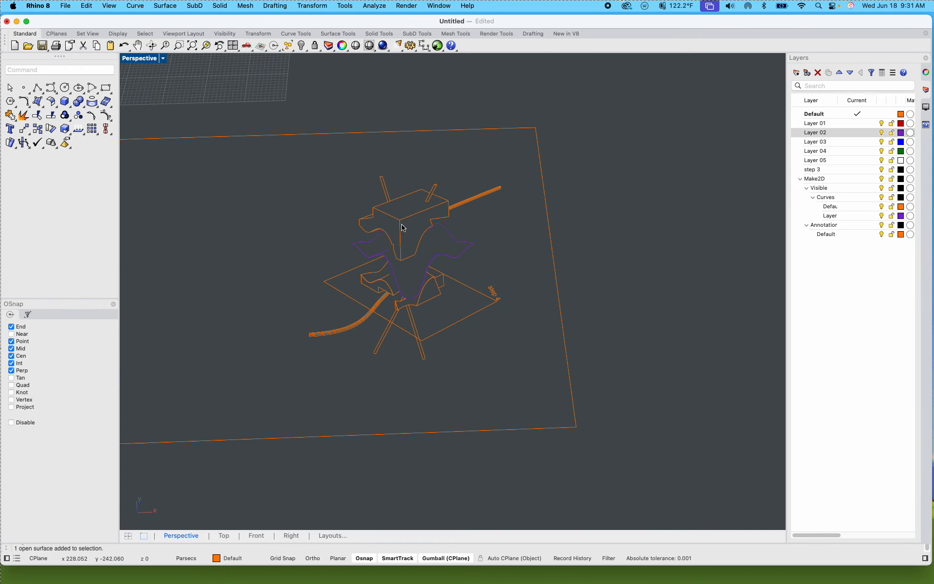
Step: Show the Perspective viewport's camera object and display all four viewports
type("Camera")
key("Return")
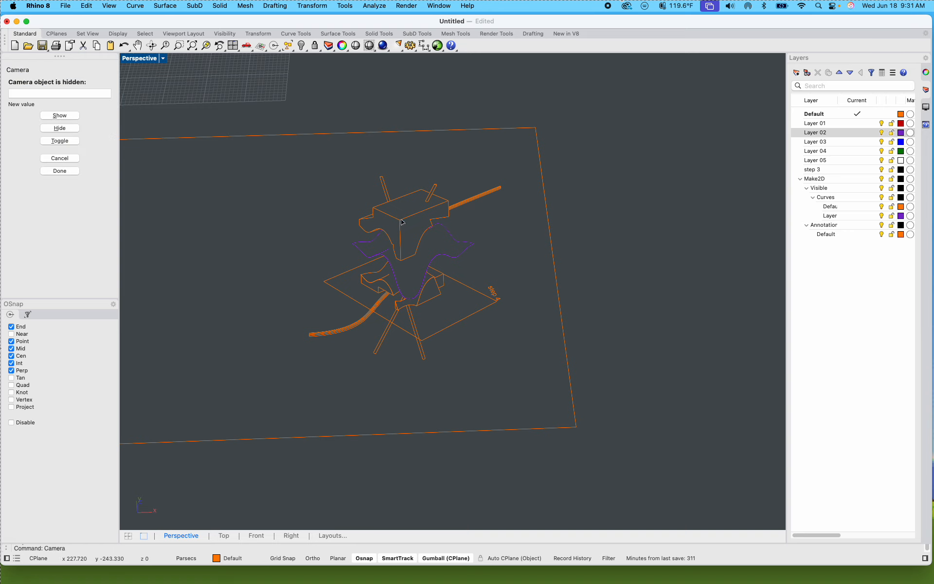
left_click(67, 117)
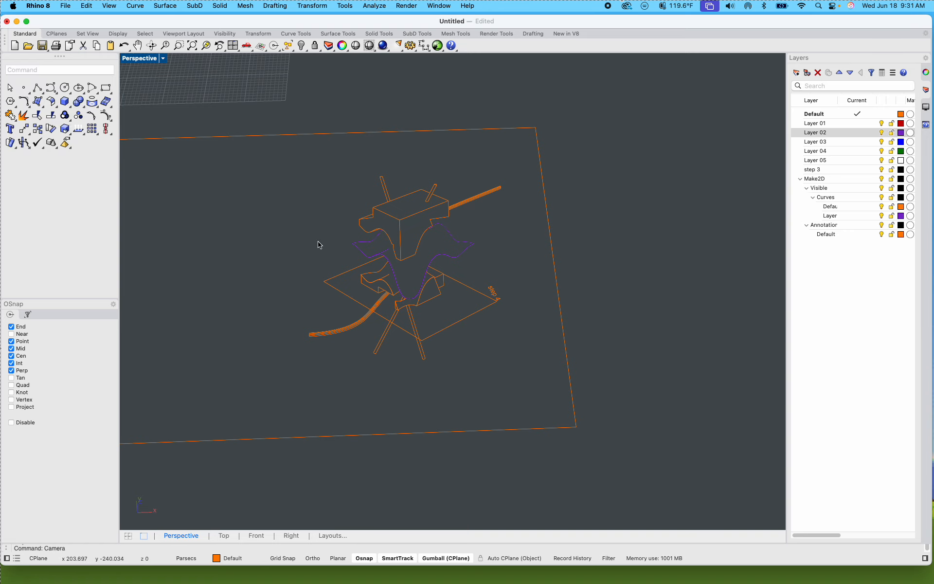
double_click(146, 59)
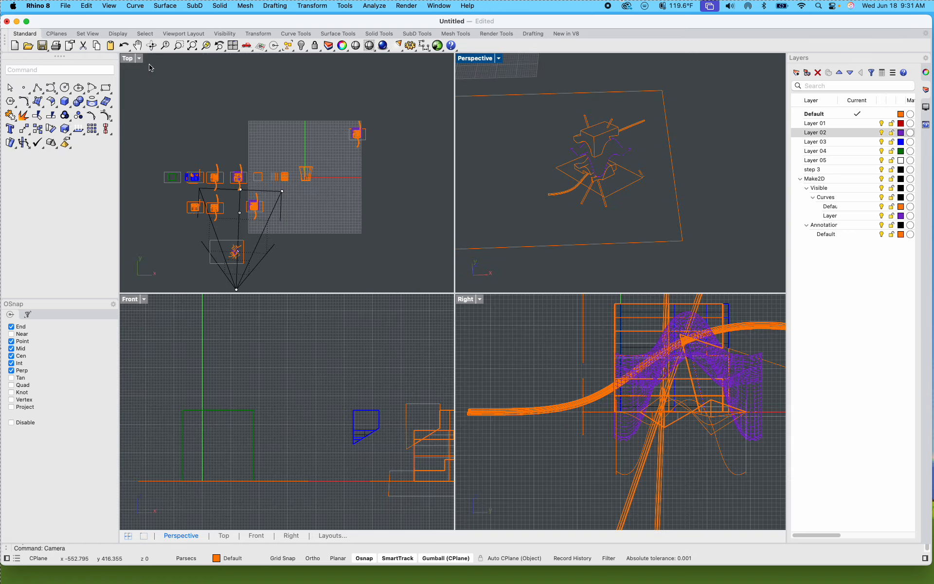
Step: Examine how the camera frustum in the Top viewport responds to zooming the Perspective view in and out
scroll(519, 189, "down", 5)
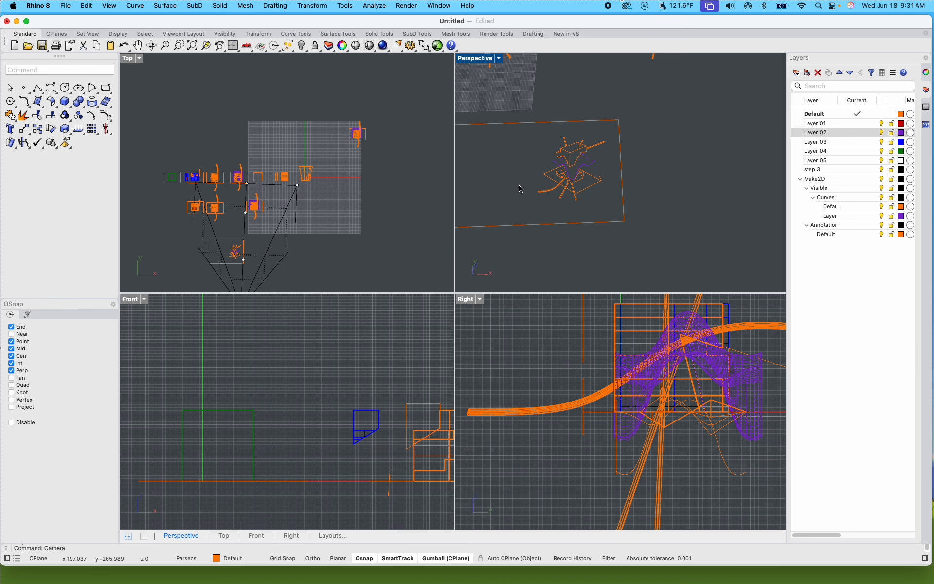
scroll(520, 190, "up", 6)
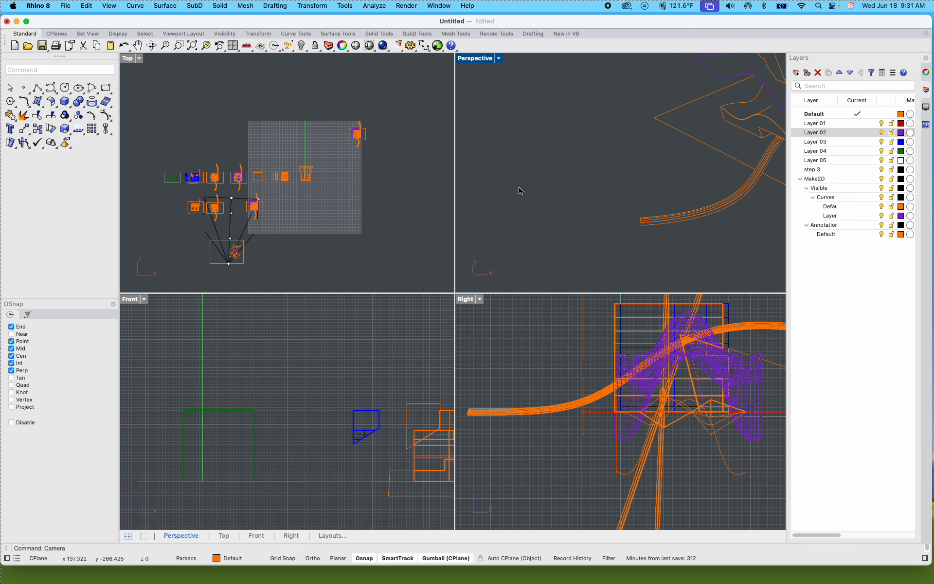
scroll(519, 190, "down", 4)
scroll(519, 190, "up", 2)
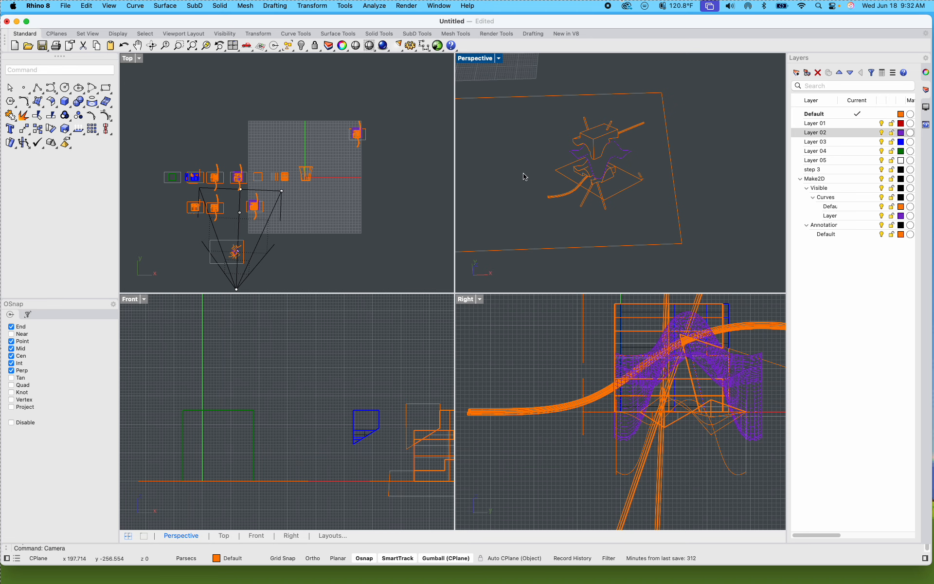
scroll(570, 197, "down", 12)
scroll(571, 197, "up", 9)
scroll(572, 196, "up", 8)
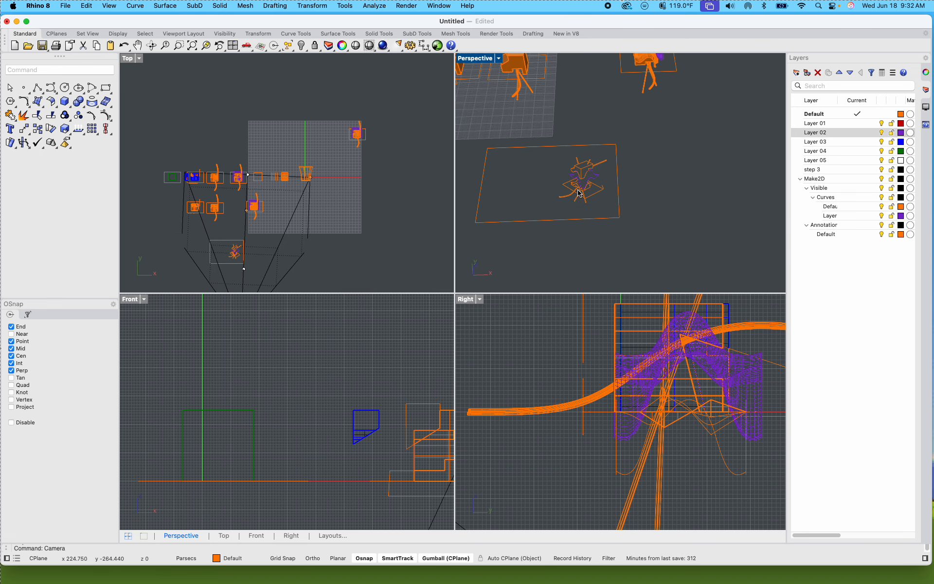
scroll(577, 193, "down", 8)
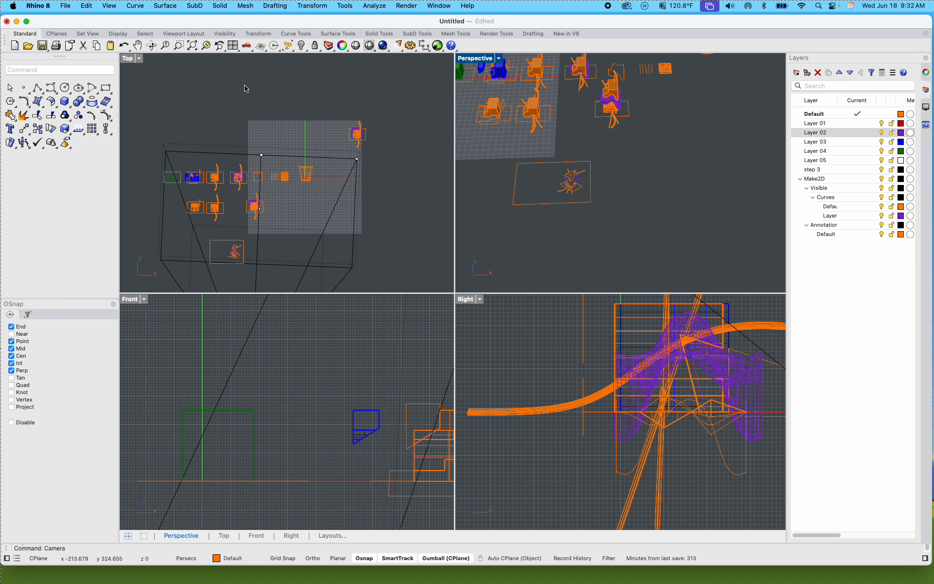
Step: Reposition the Perspective camera by moving its frustum corner point in the Top viewport
left_click(356, 159)
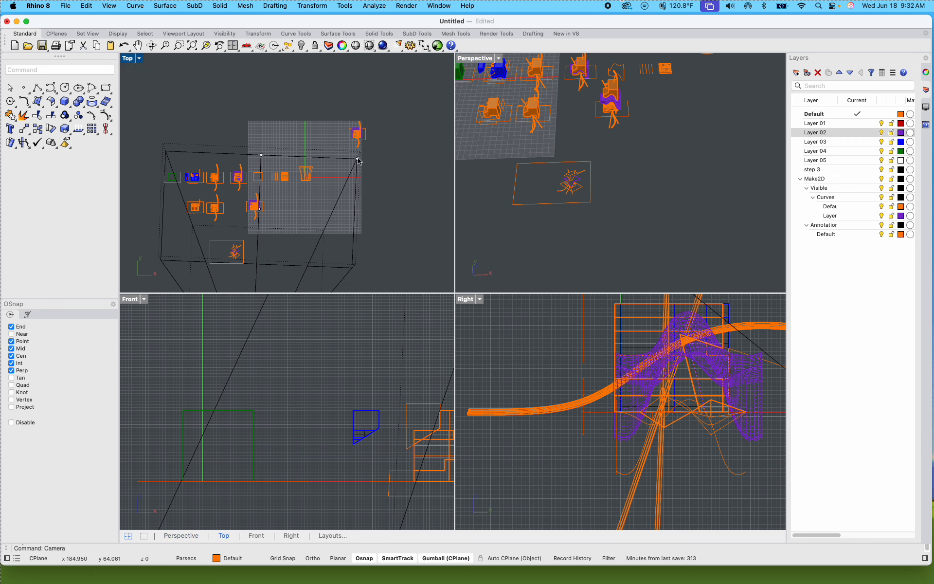
left_click_drag(387, 161, 367, 177)
right_click_drag(650, 200, 693, 213, "shift")
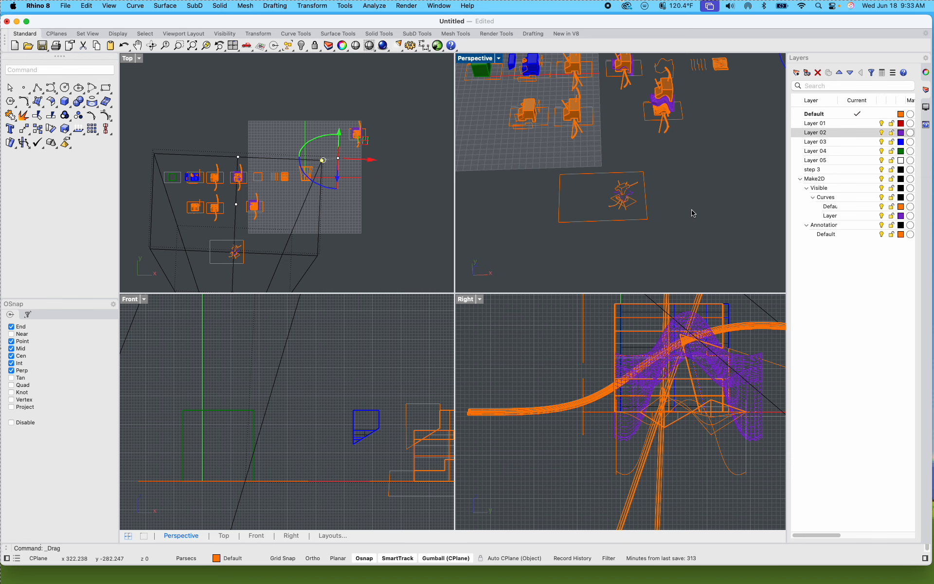
Step: Maximize the Perspective viewport and compare the flattened step 4 Make2D drawing with the 3D models beyond it
double_click(474, 58)
scroll(511, 200, "down", 10)
mouse_move(519, 216)
right_mouse_down("shift")
mouse_move(456, 309)
mouse_move(488, 285)
mouse_move(437, 254)
mouse_move(491, 254)
mouse_move(520, 313)
right_mouse_up("shift")
scroll(471, 292, "up", 6)
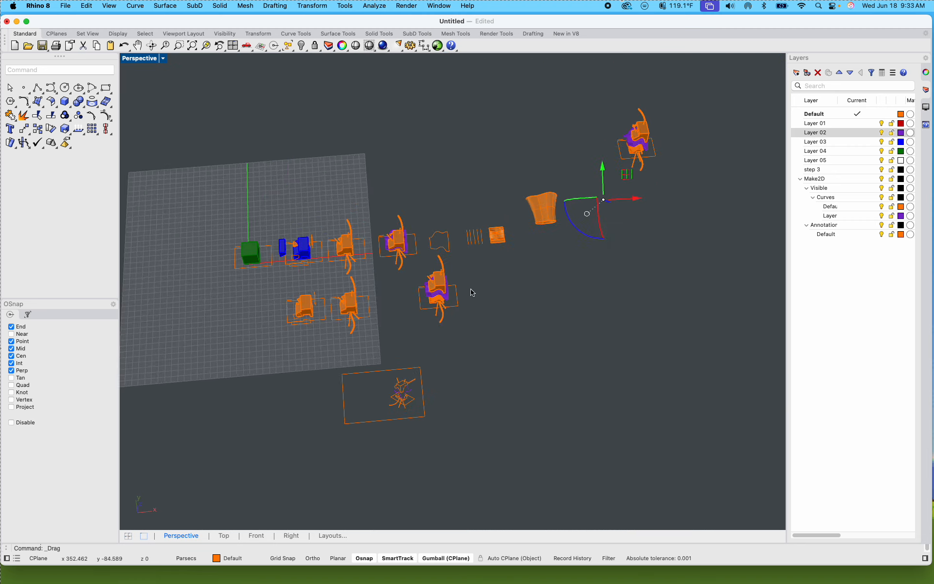
scroll(362, 457, "up", 10)
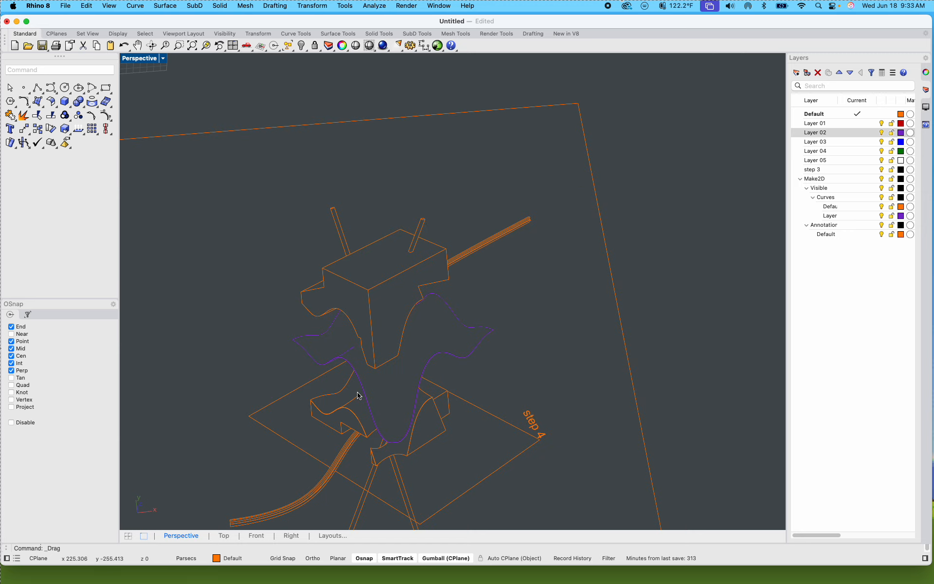
scroll(329, 367, "down", 10)
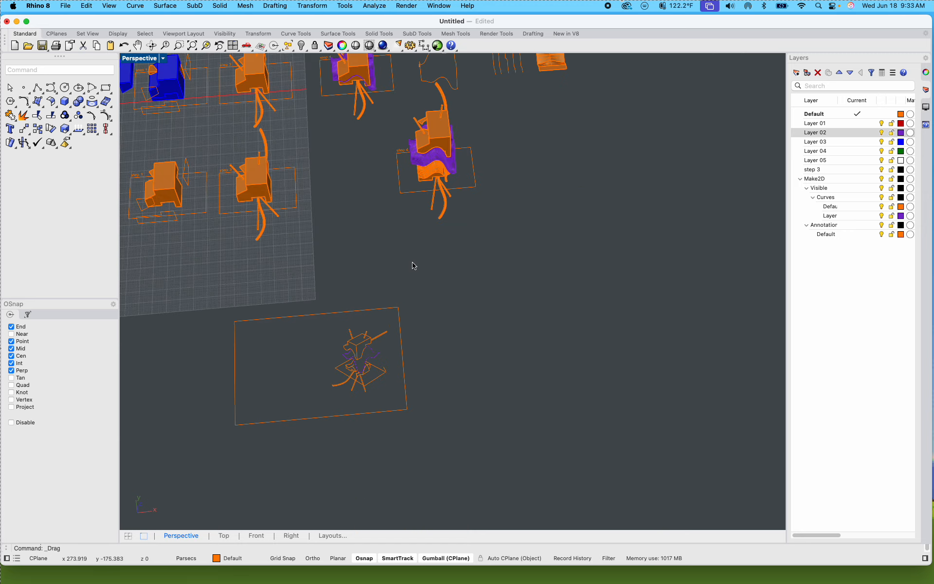
right_click_drag(409, 316, 445, 327)
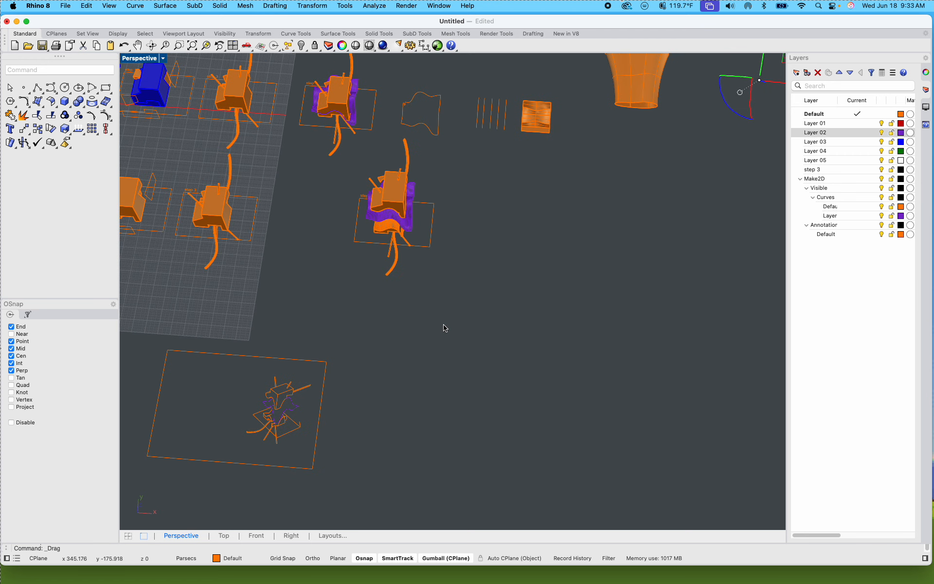
scroll(382, 323, "up", 10)
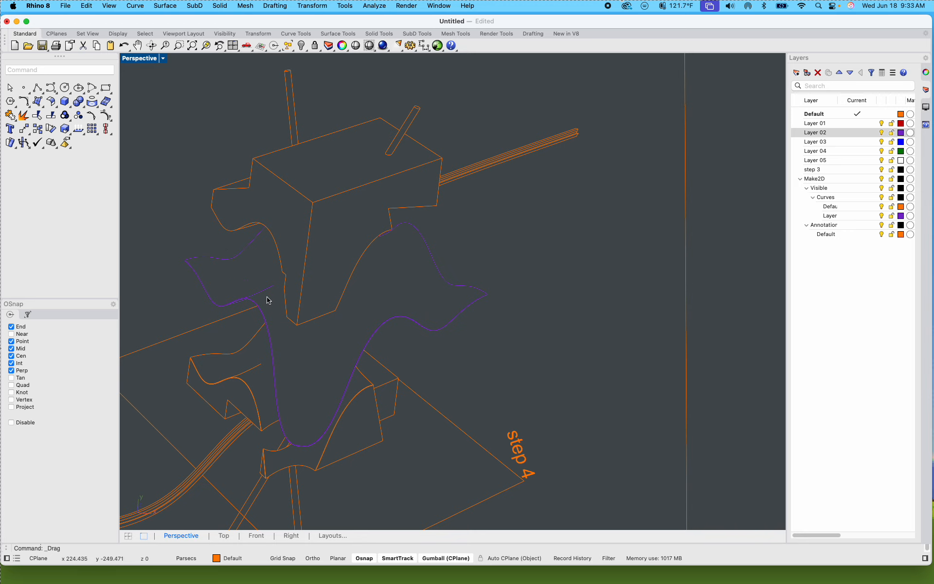
Step: Examine the isocurve mesh on the purple wavy solid of the step 4 model
scroll(328, 295, "down", 10)
right_click_drag(431, 272, 394, 357, "shift")
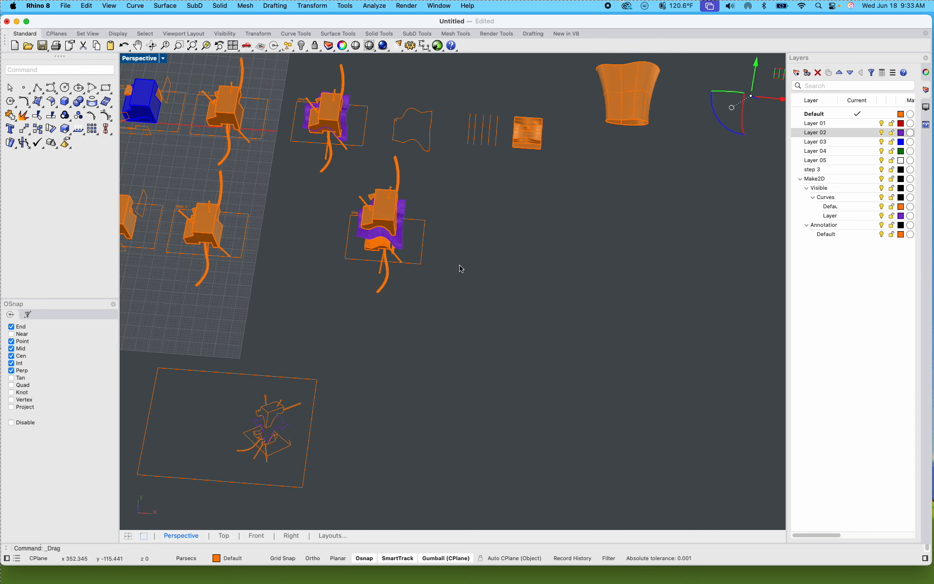
right_click_drag(460, 267, 317, 226, "shift")
scroll(319, 226, "up", 10)
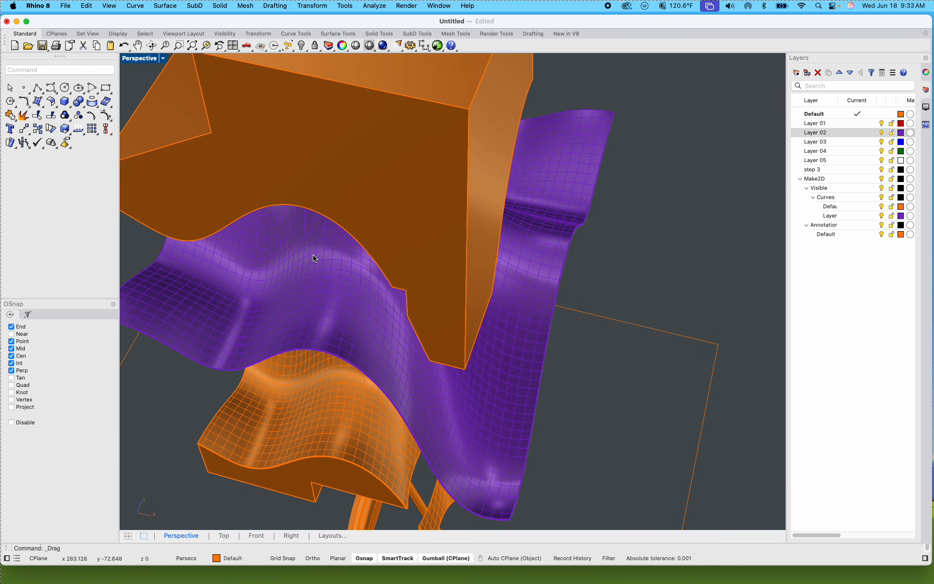
left_click(313, 257)
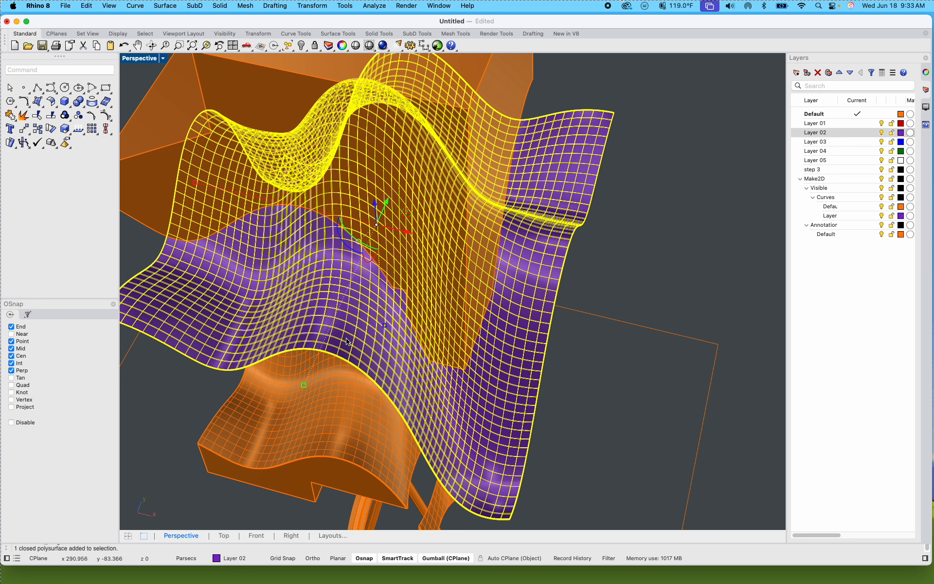
left_click(631, 274)
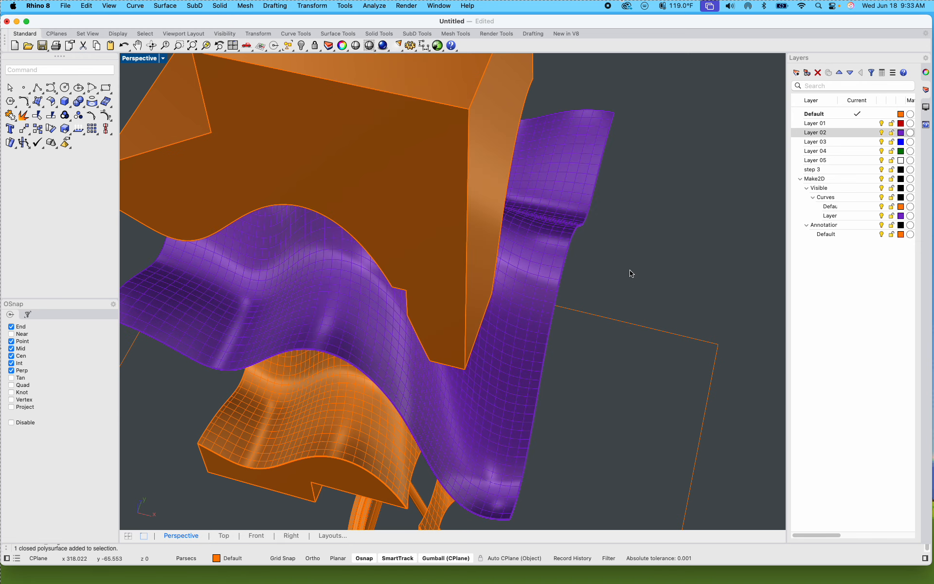
Step: Inspect the step 4 model's wavy surfaces in Rendered display mode and return the viewport to Shaded
left_click(158, 60)
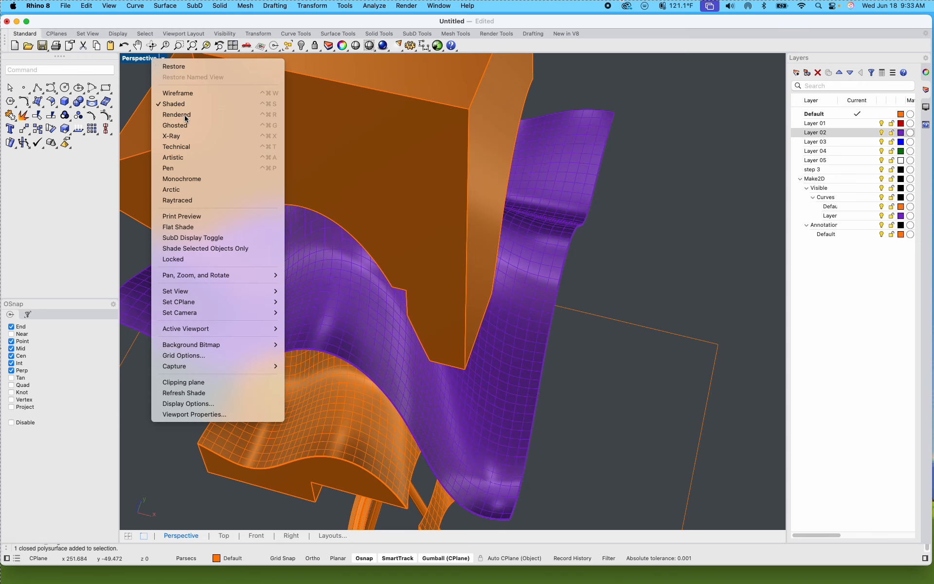
left_click(176, 114)
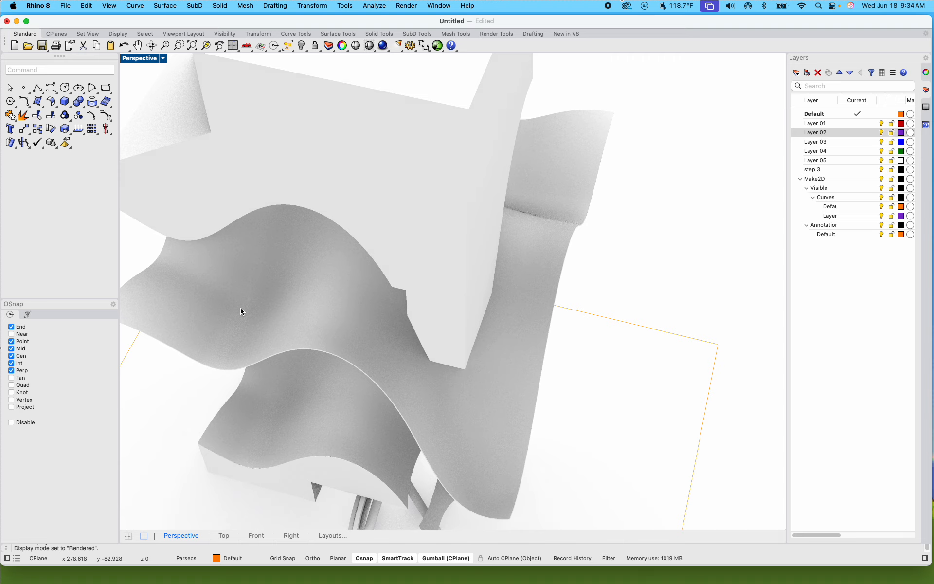
scroll(649, 269, "down", 5)
scroll(647, 266, "down", 5)
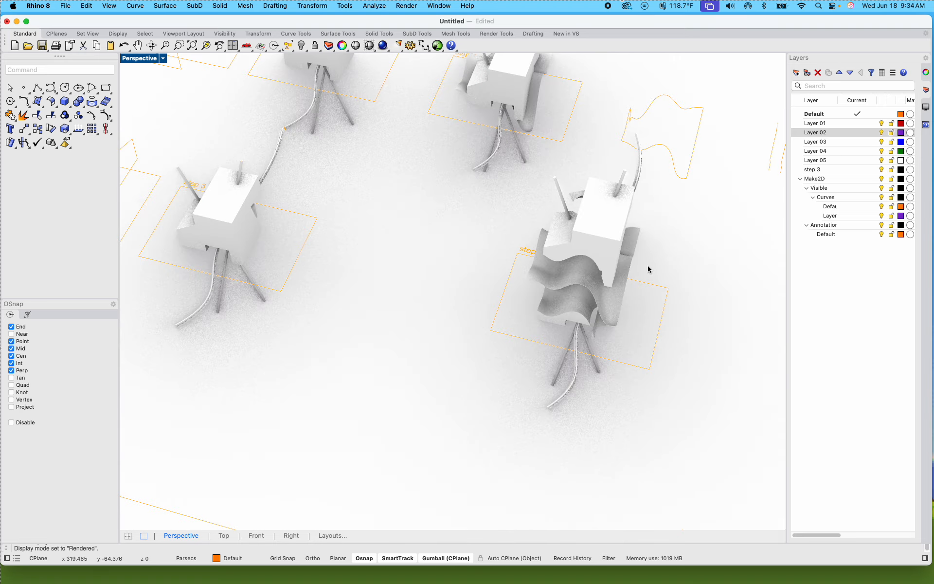
scroll(642, 266, "up", 8)
right_click_drag(641, 267, 612, 296, "shift")
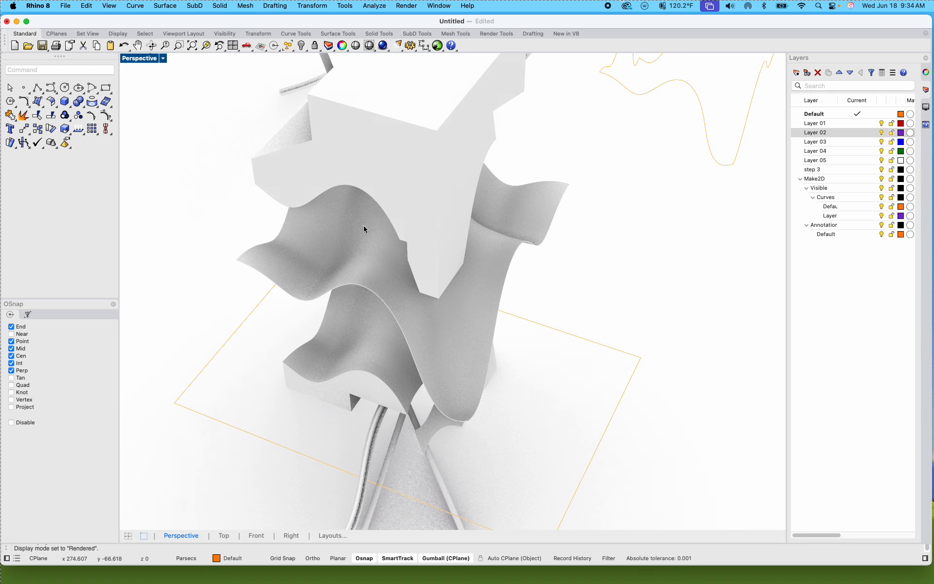
right_click_drag(405, 221, 410, 221)
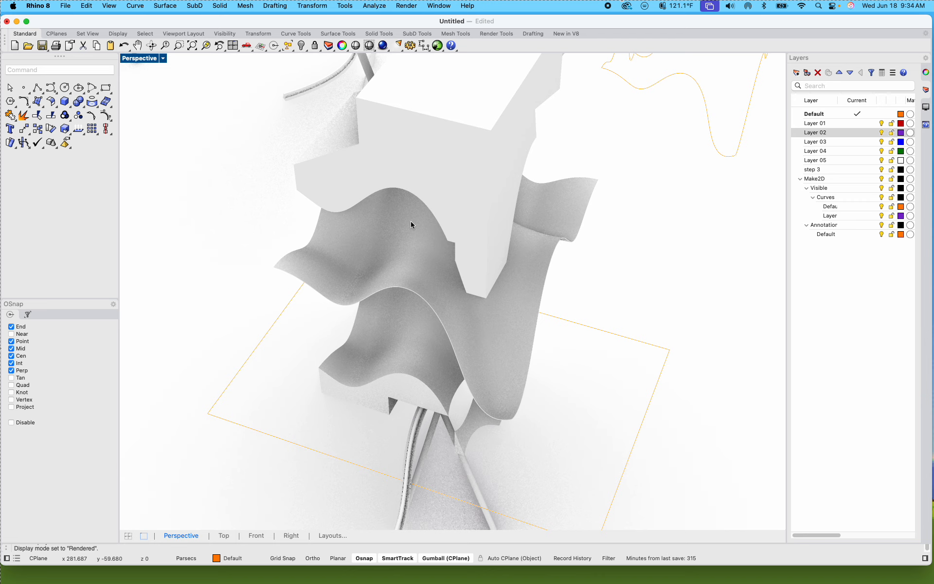
right_click_drag(410, 221, 408, 212)
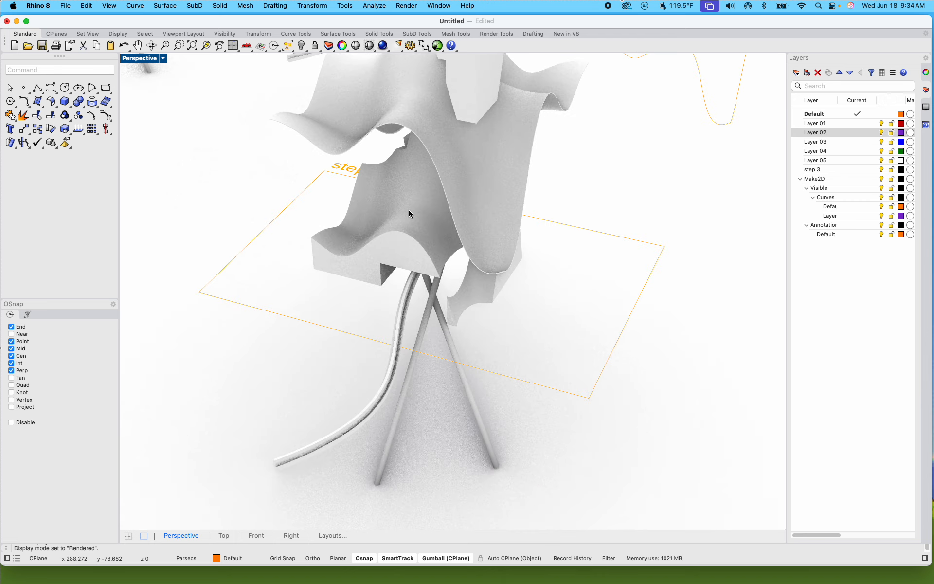
left_click(159, 58)
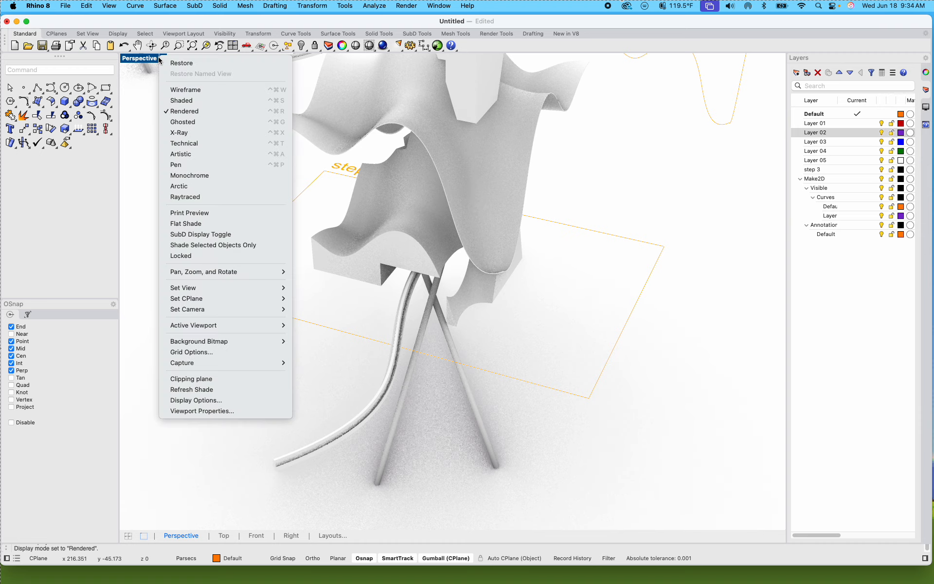
left_click(202, 100)
Step: Copy the lower-row step 4 model with its frame and label far along X, and delete the older copy behind the lofted tube
scroll(291, 185, "down", 5)
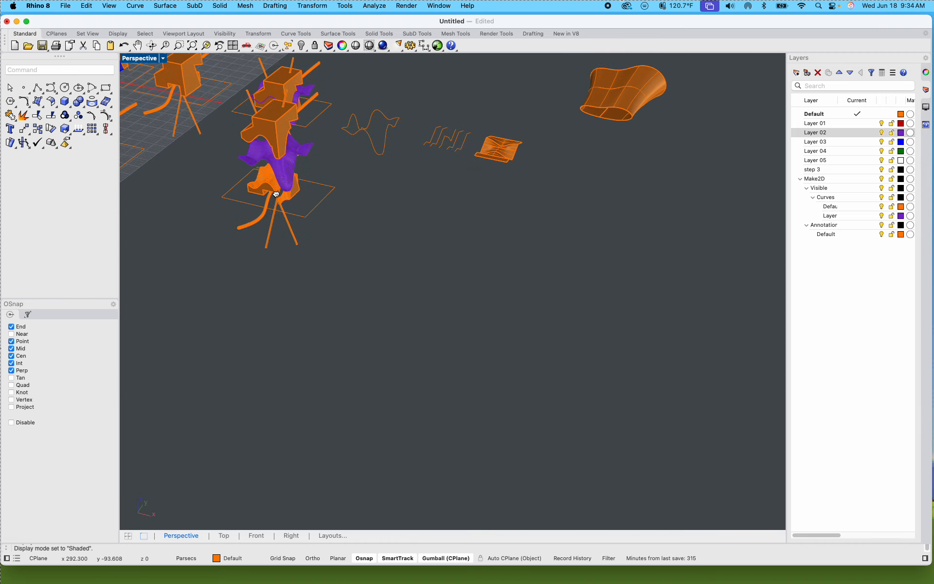
right_click_drag(275, 194, 321, 237)
left_click_drag(430, 409, 256, 242)
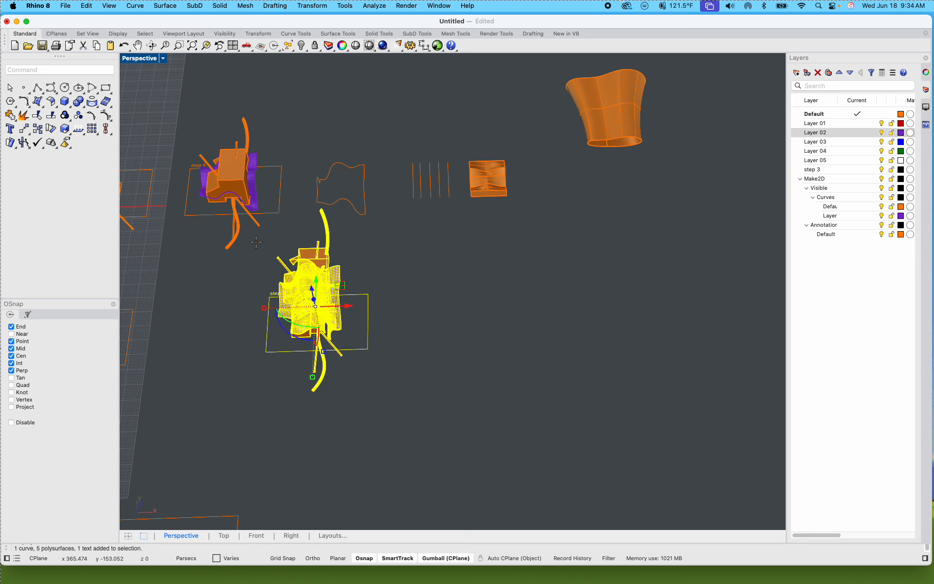
right_click(256, 241)
left_click(313, 390)
scroll(311, 393, "down", 10)
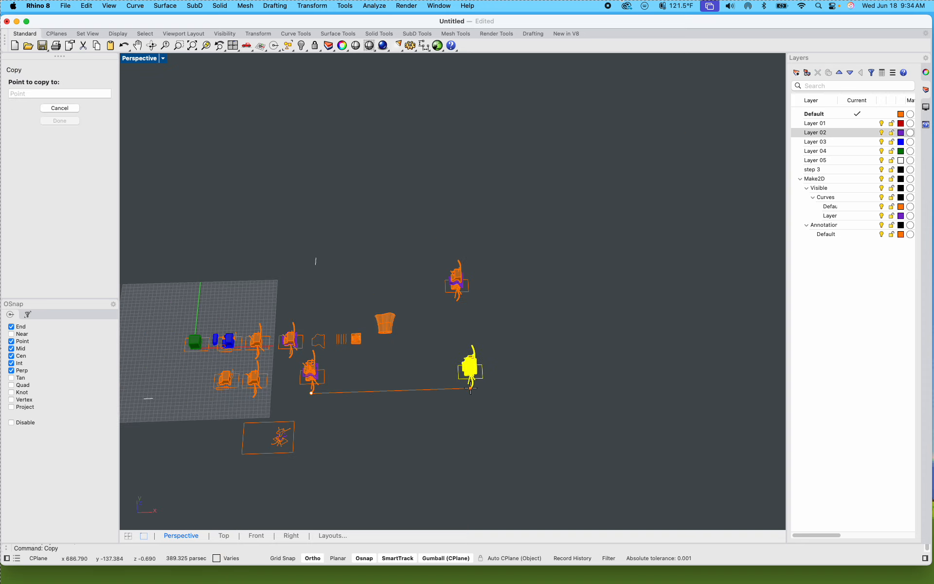
left_click(649, 381)
key("Return")
key("Escape")
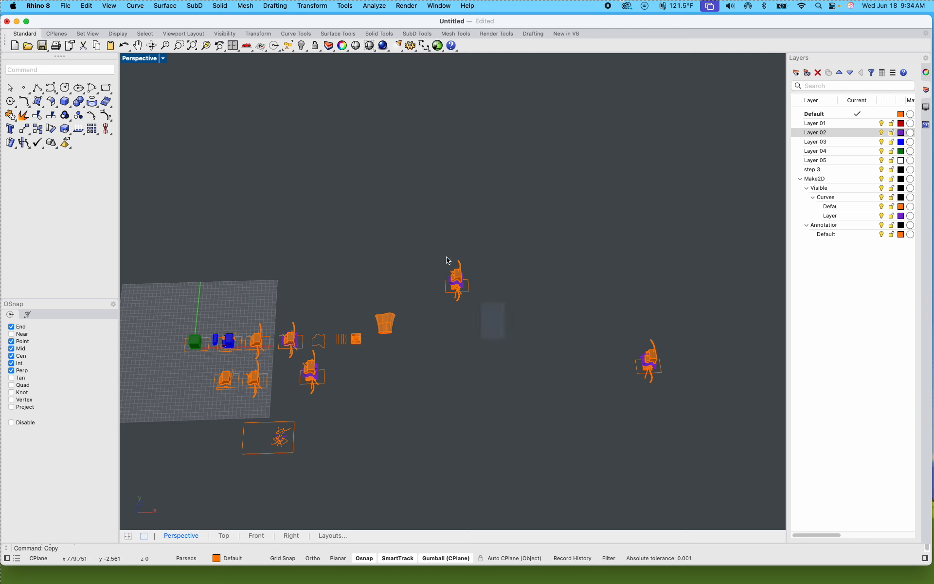
left_click_drag(446, 257, 425, 232)
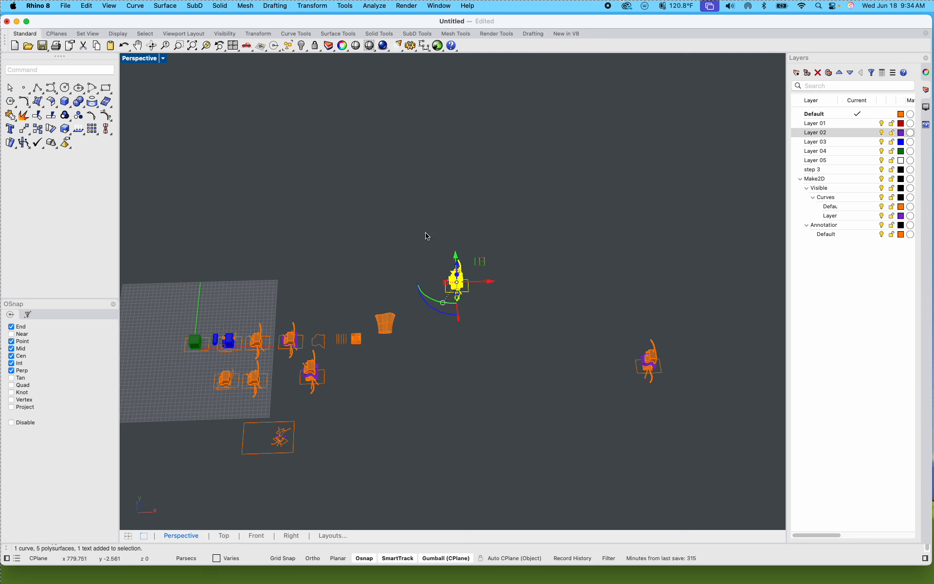
key("Delete")
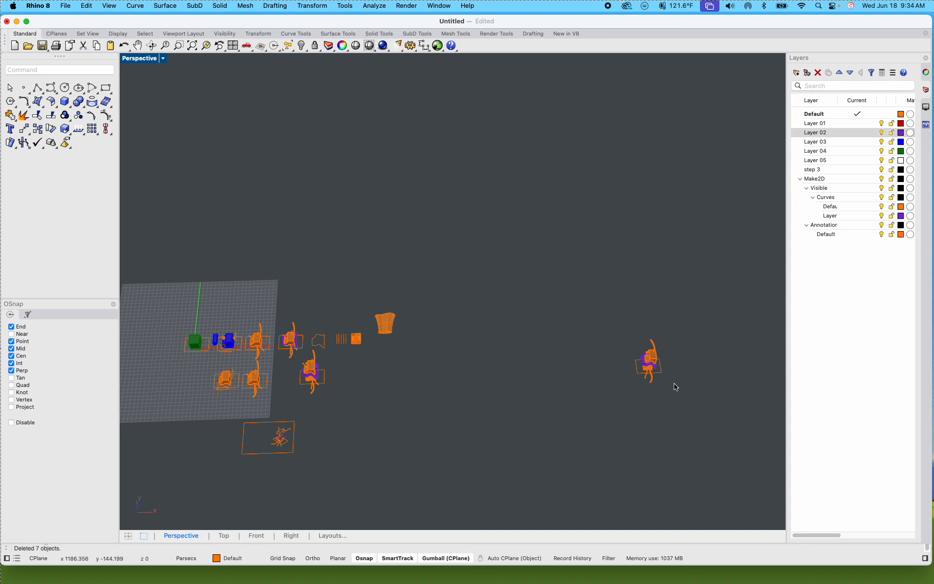
Step: Select the new step 4 copy with its frame and label and zoom the view to the selection
scroll(675, 384, "up", 8)
scroll(647, 362, "up", 7)
right_click_drag(642, 359, 579, 333, "shift")
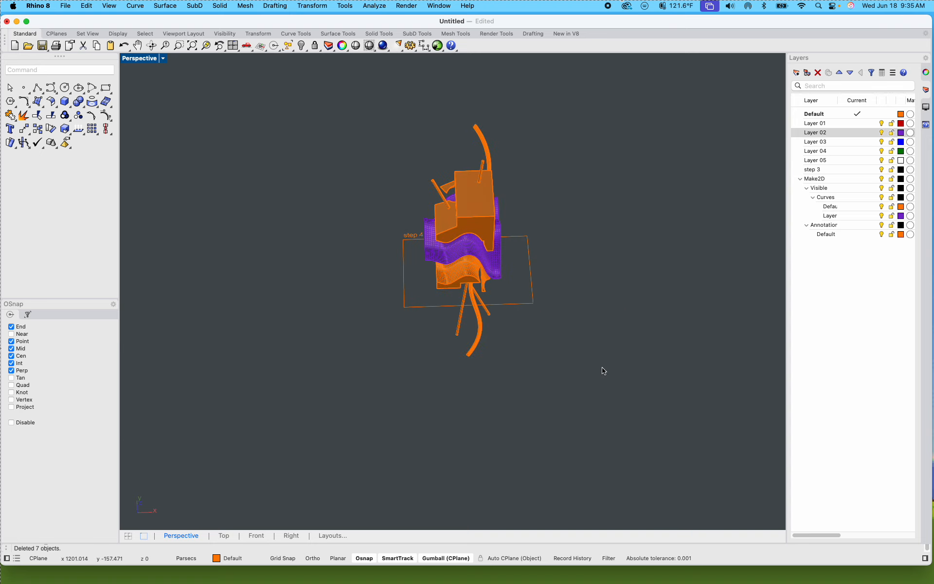
left_click_drag(635, 387, 318, 108)
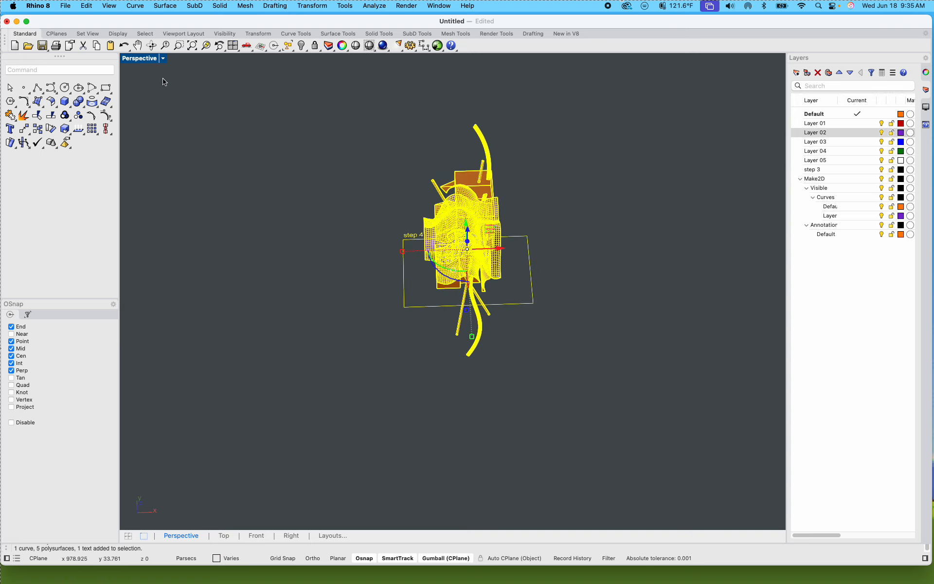
left_click(206, 45)
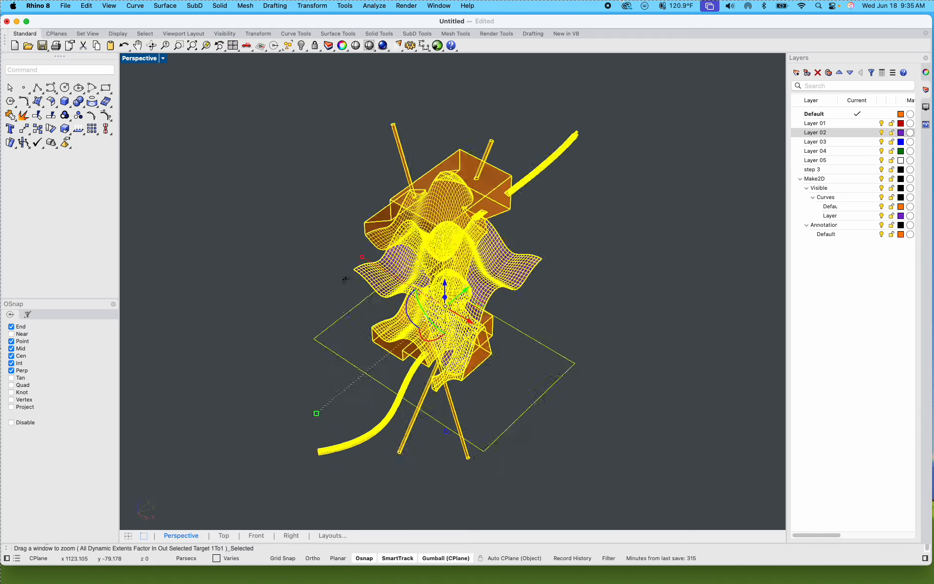
Step: Delete the rectangular frame around the base of the isolated step 4 copy
right_click_drag(306, 206, 229, 241)
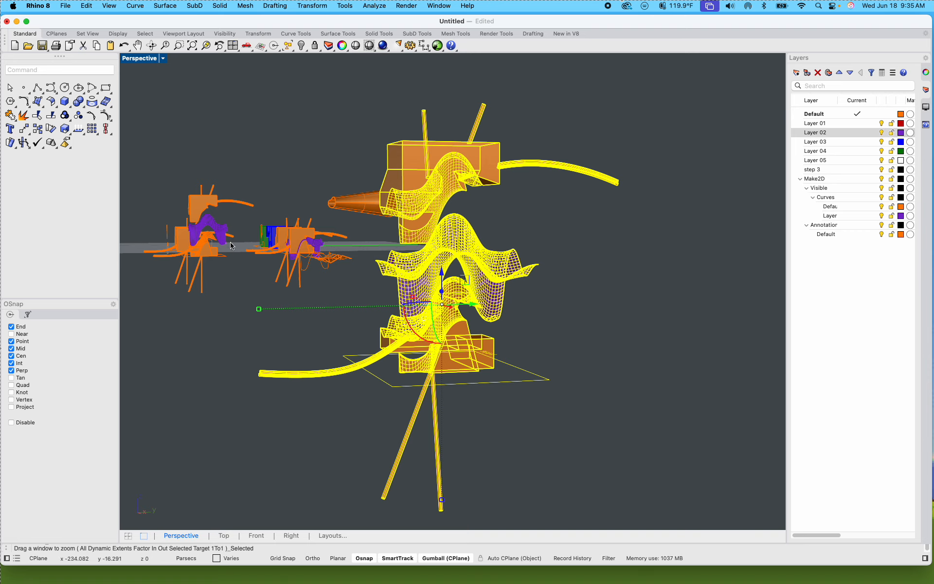
right_click_drag(230, 243, 263, 246)
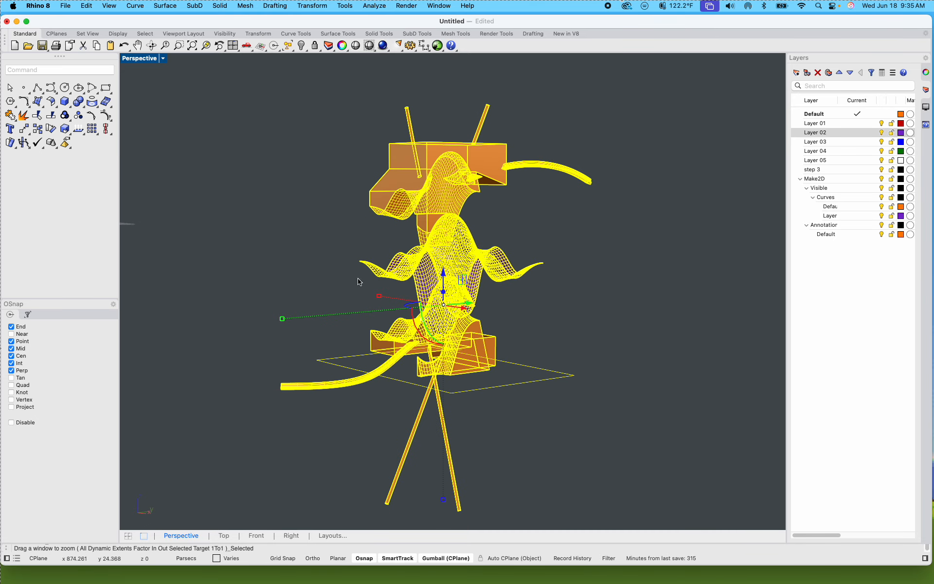
right_click_drag(529, 290, 546, 327)
left_click(600, 318)
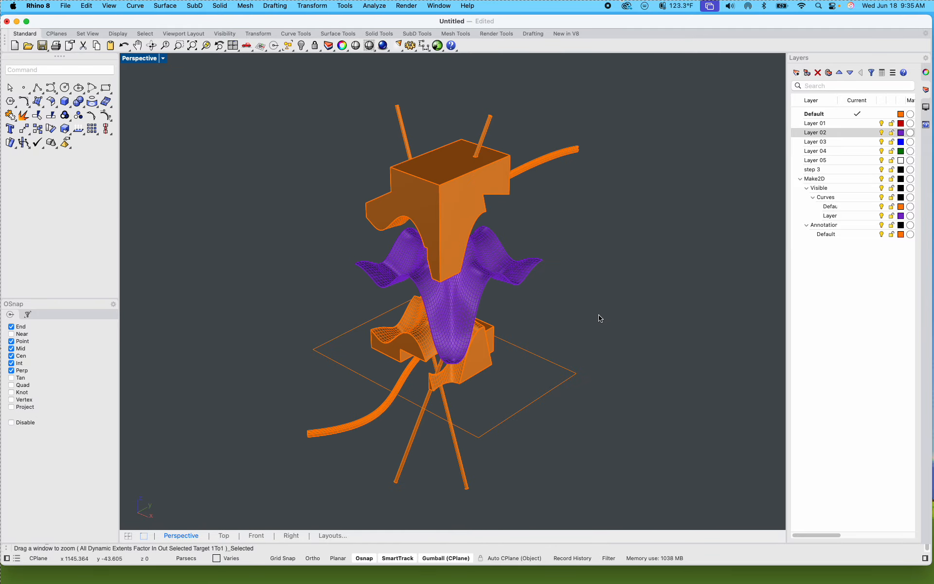
left_click(537, 399)
key("Delete")
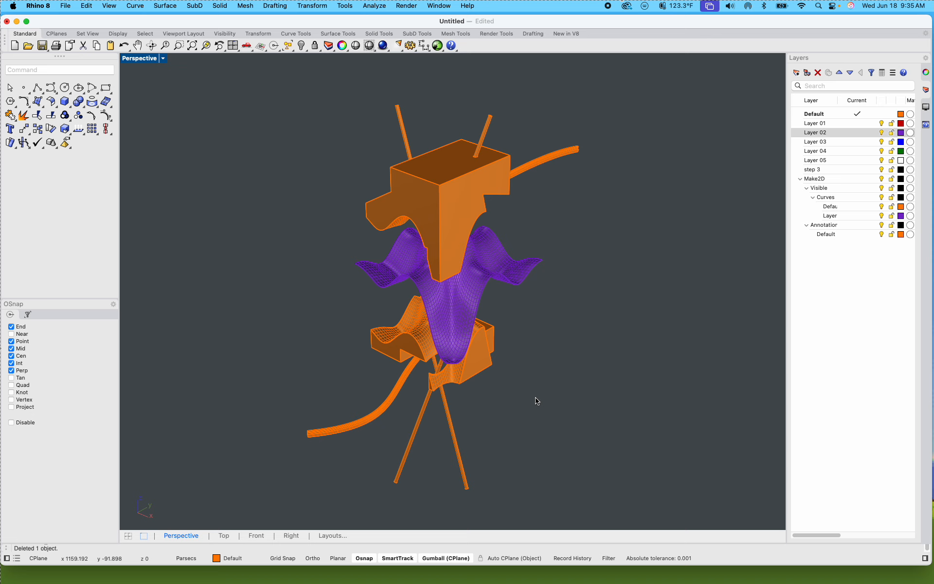
Step: Explode the copy vertically by raising the upper orange parts and lowering the lower orange parts away from the purple surface
left_click(443, 225)
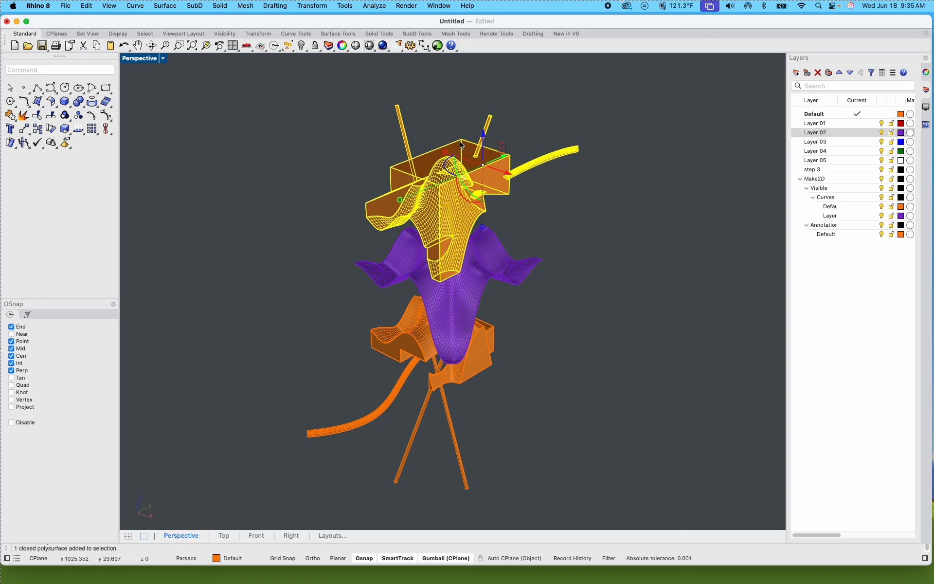
left_click_drag(484, 139, 484, 105)
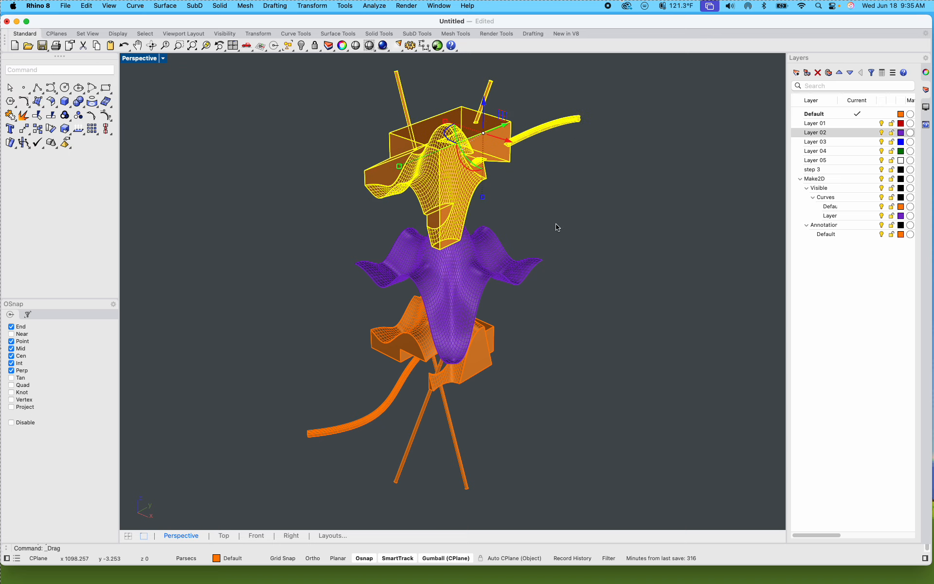
key("Escape")
left_click(489, 369)
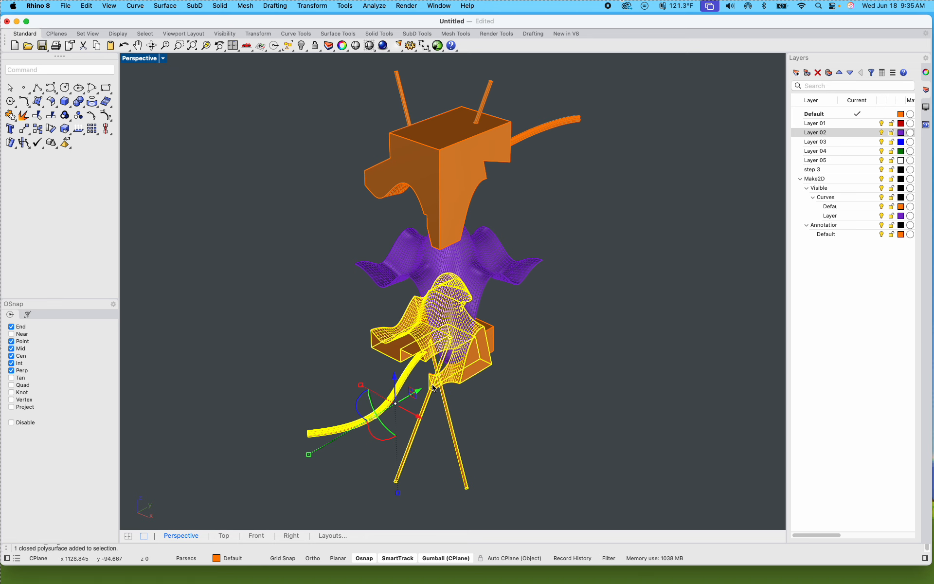
left_click_drag(394, 381, 395, 417)
left_click(528, 401)
Step: Delete the loose orange wavy surface above the lower solid and the separate block behind it
scroll(448, 366, "up", 5)
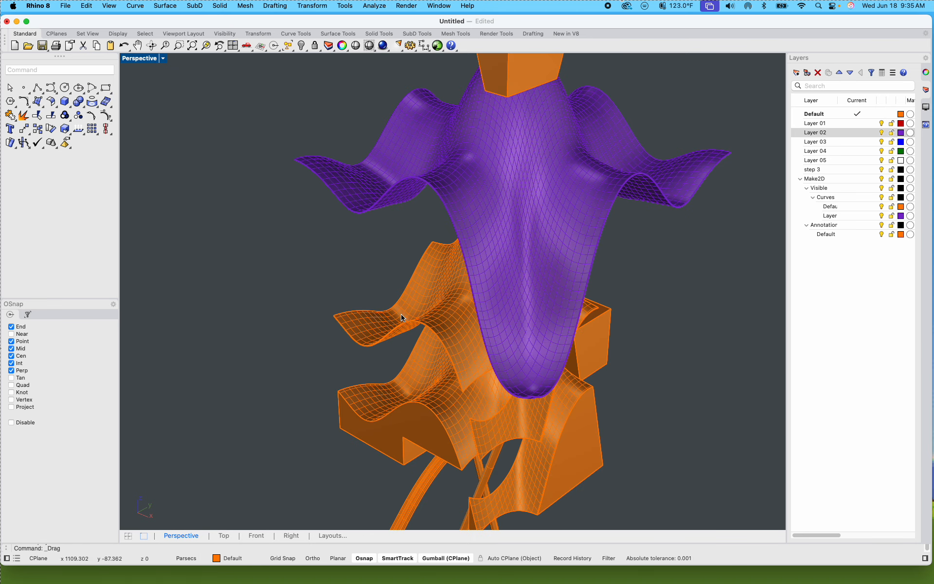
left_click(403, 317)
key("Delete")
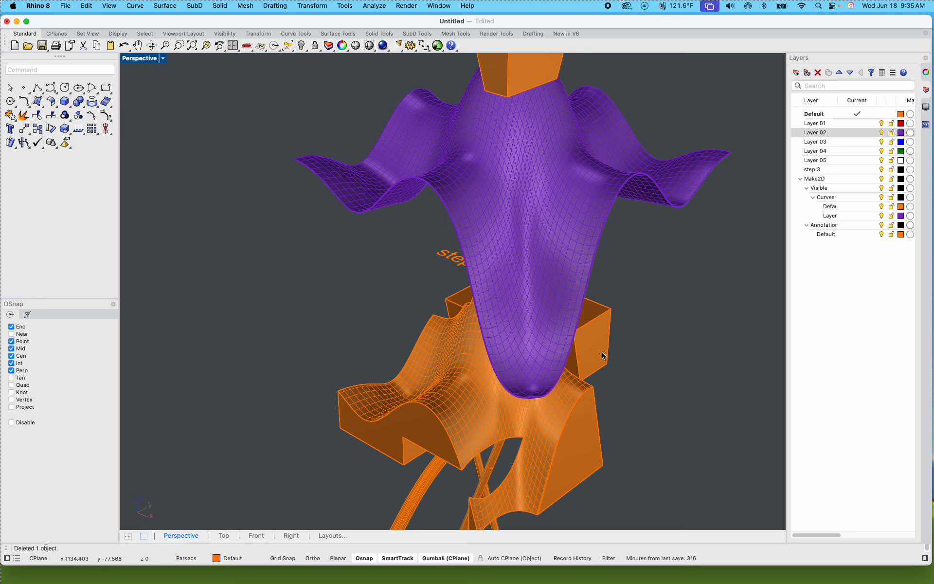
right_click_drag(616, 379, 659, 377, "shift")
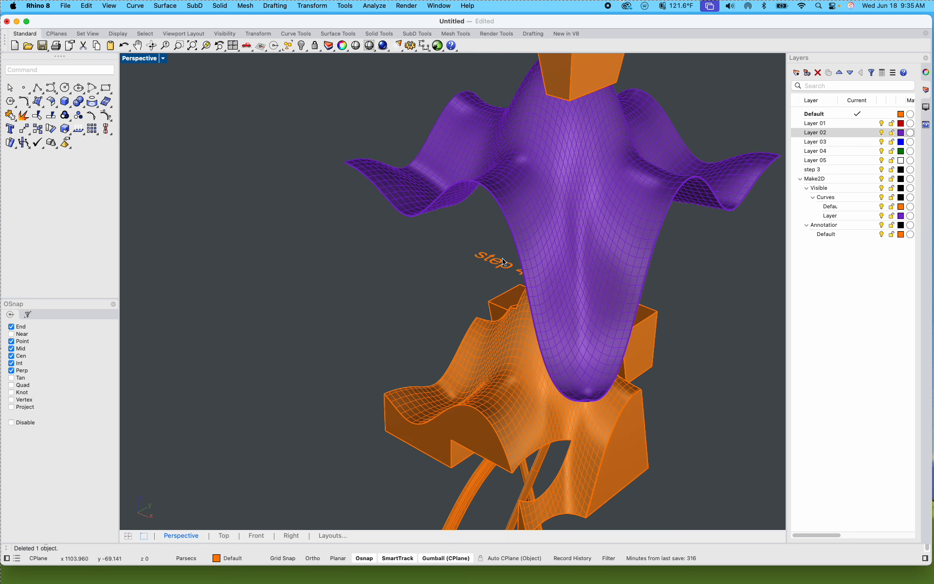
right_click_drag(553, 311, 511, 327)
left_click(560, 368)
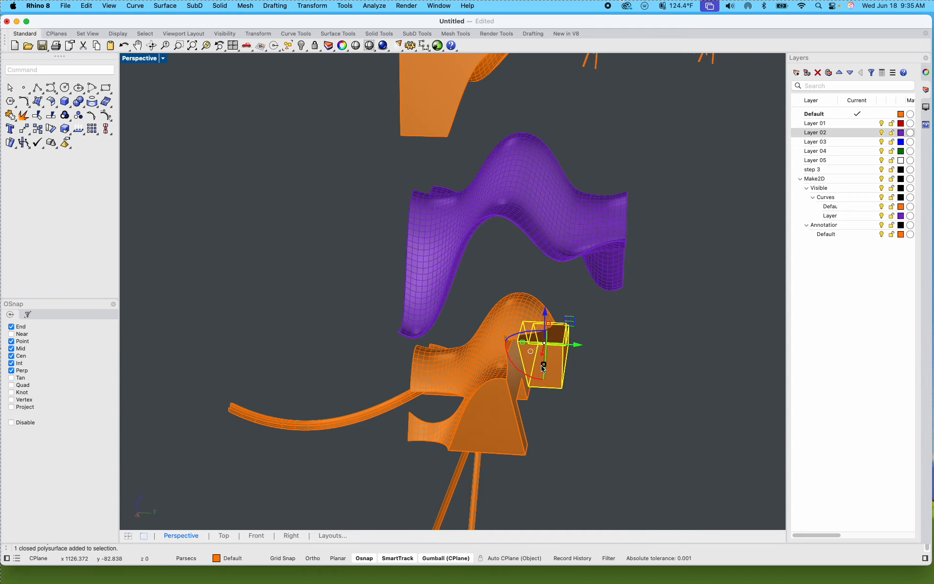
key("Delete")
Step: Examine the lower orange solid around its tube opening, then frame the whole exploded model from a raised angle
scroll(529, 380, "up", 10)
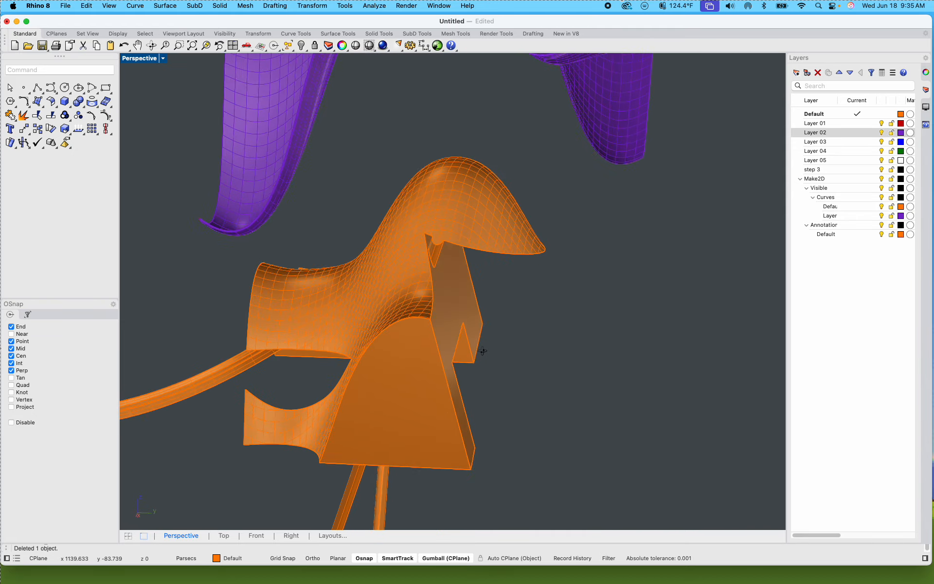
scroll(497, 253, "up", 10)
left_click(481, 249)
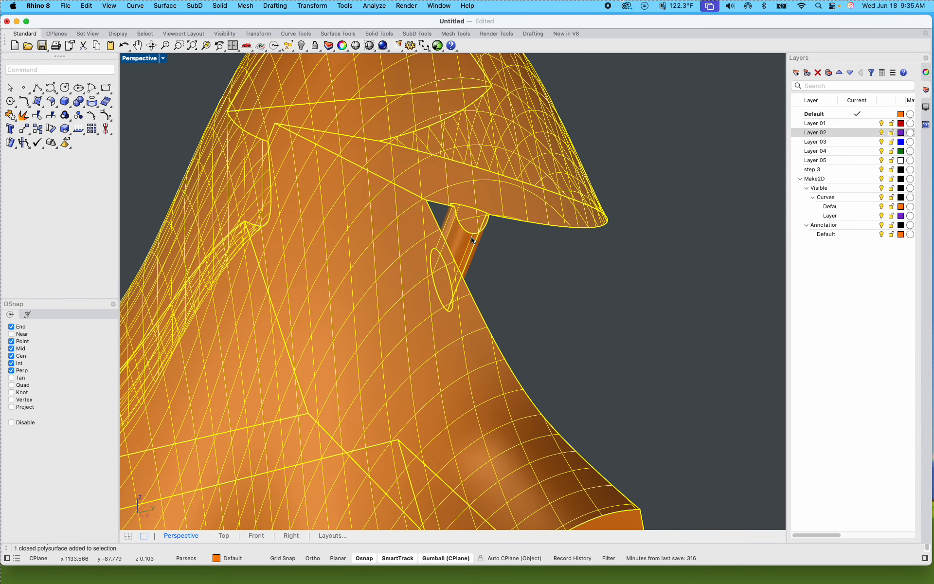
left_click(551, 301)
scroll(552, 301, "down", 15)
scroll(553, 305, "down", 15)
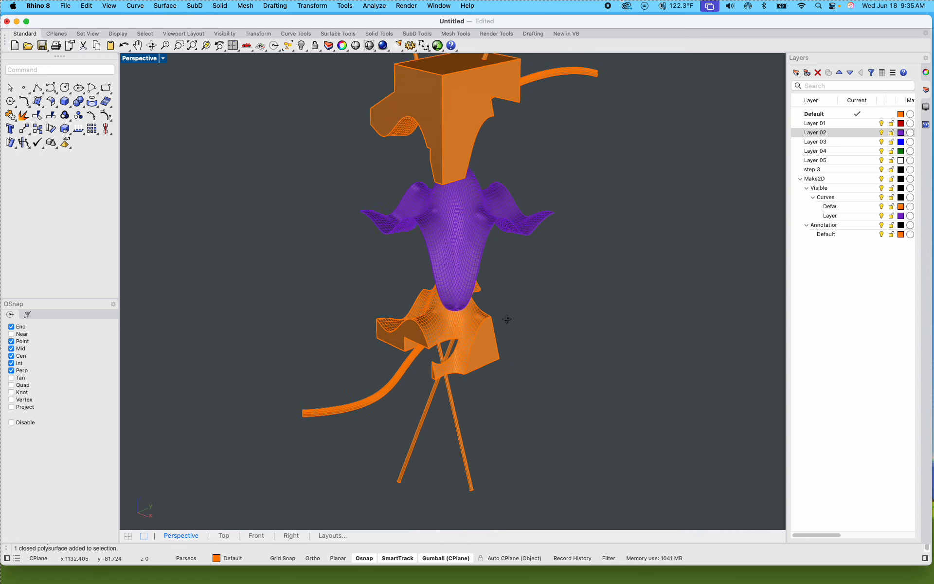
scroll(496, 289, "up", 5)
scroll(496, 290, "down", 3)
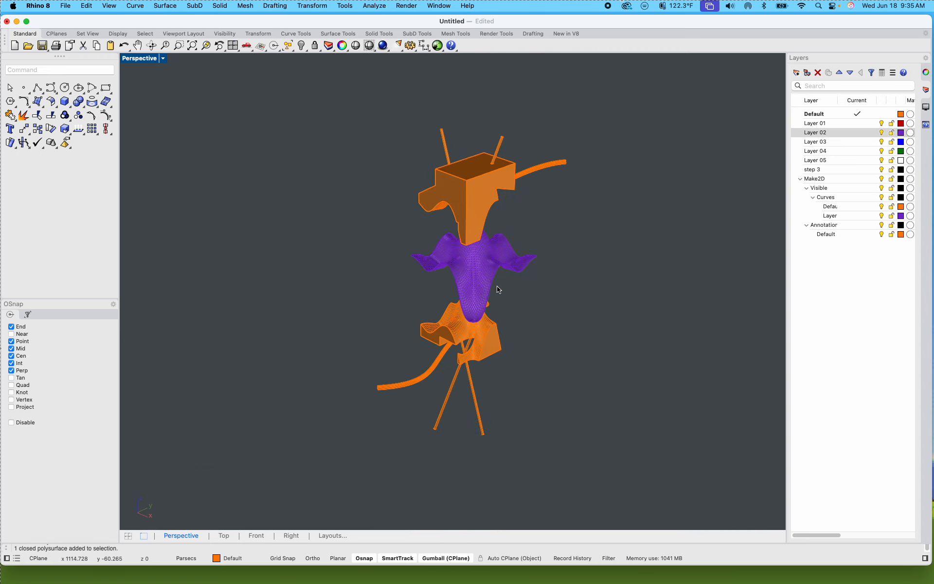
scroll(509, 296, "up", 1)
right_click_drag(508, 300, 511, 313)
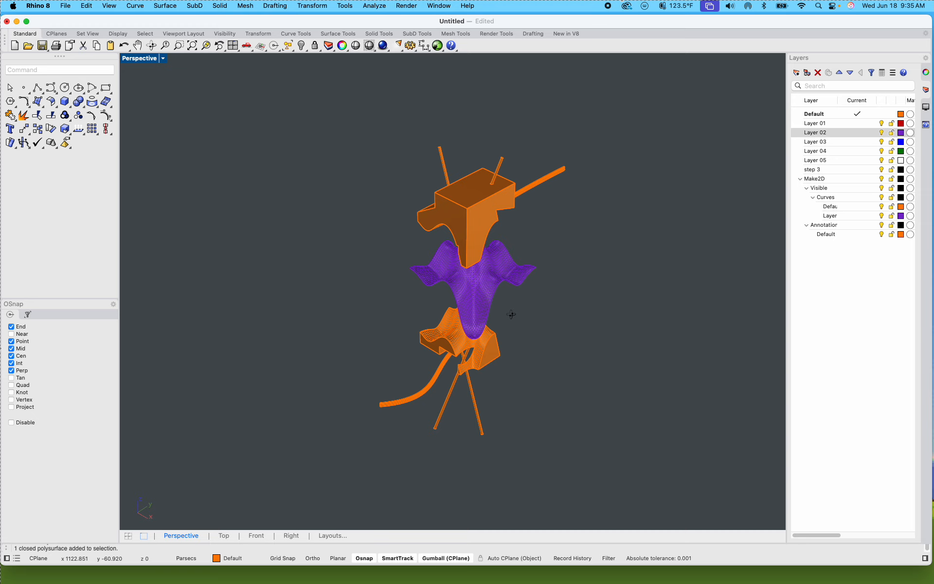
Step: Set the Perspective viewport to Rendered display mode and open the Ground Plane settings
left_click(163, 59)
left_click(198, 115)
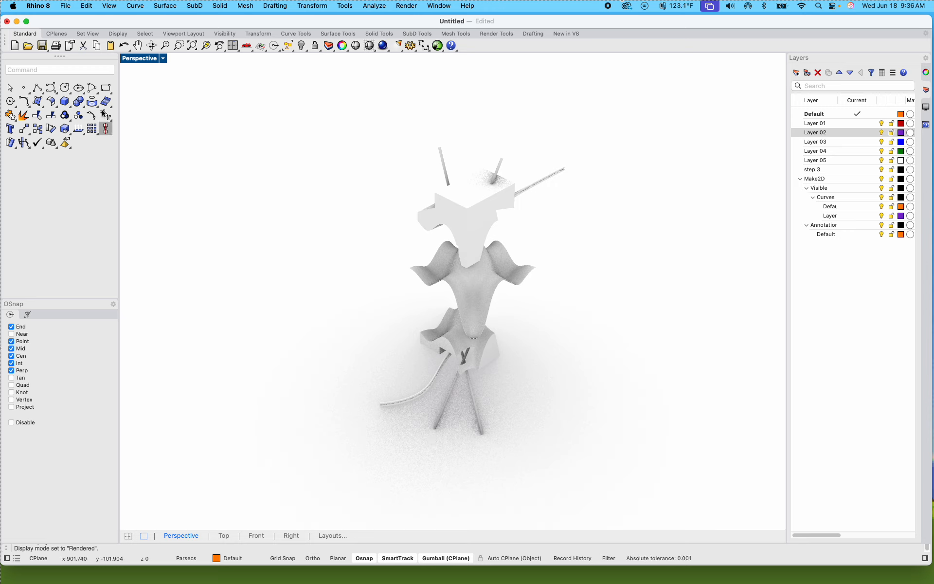
type("GroundPlane")
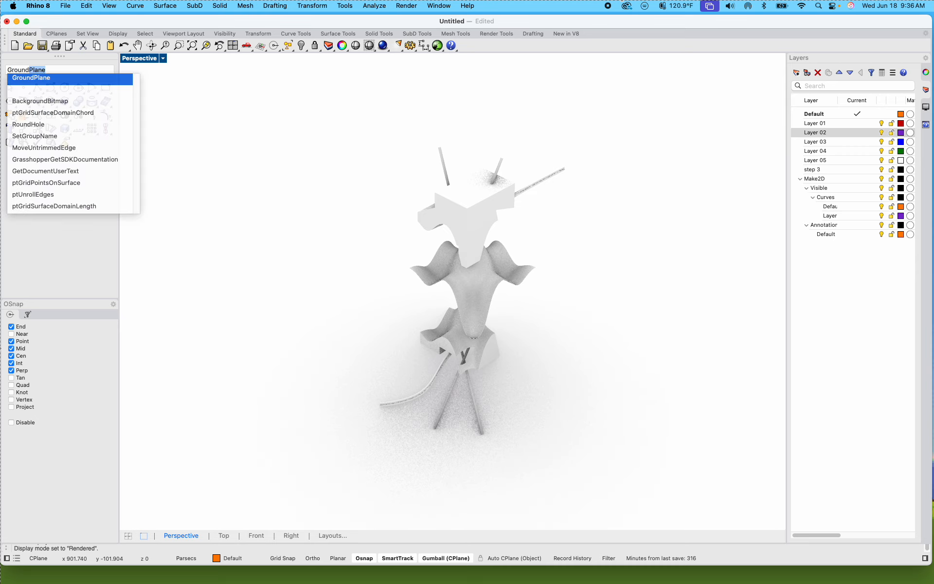
key("Return")
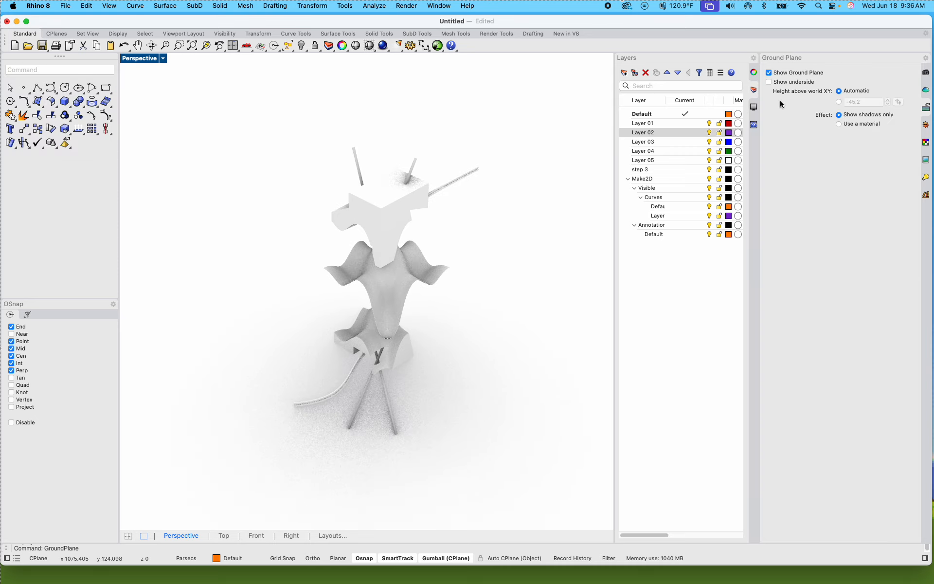
Step: Toggle the ground plane off and on repeatedly to compare the model's shadows, ending with it shown
left_click(769, 73)
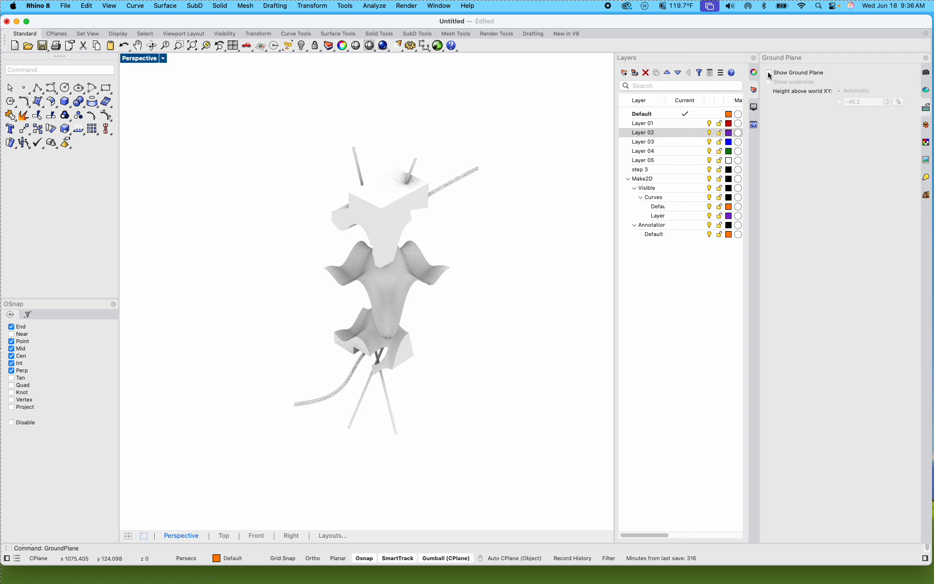
left_click(768, 73)
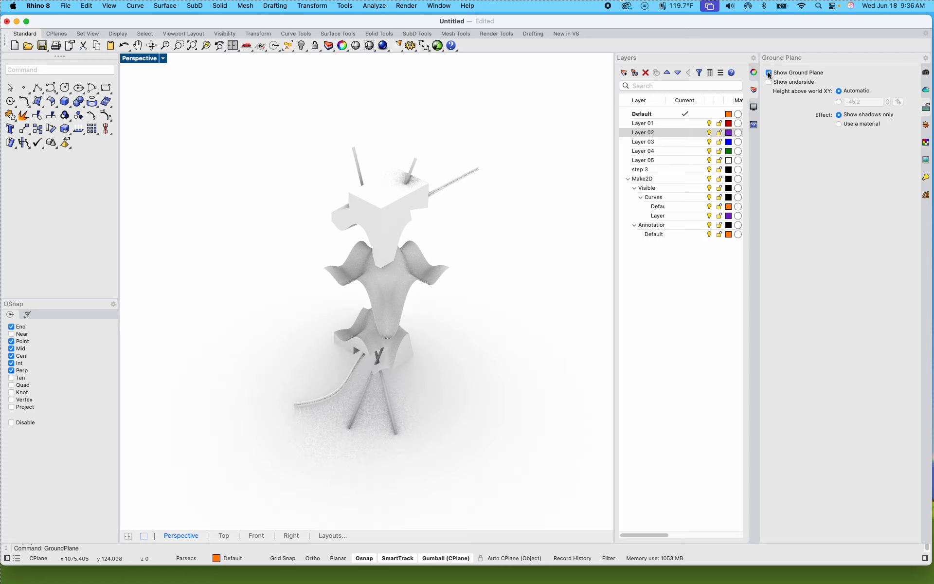
left_click(769, 73)
left_click(768, 73)
left_click(769, 73)
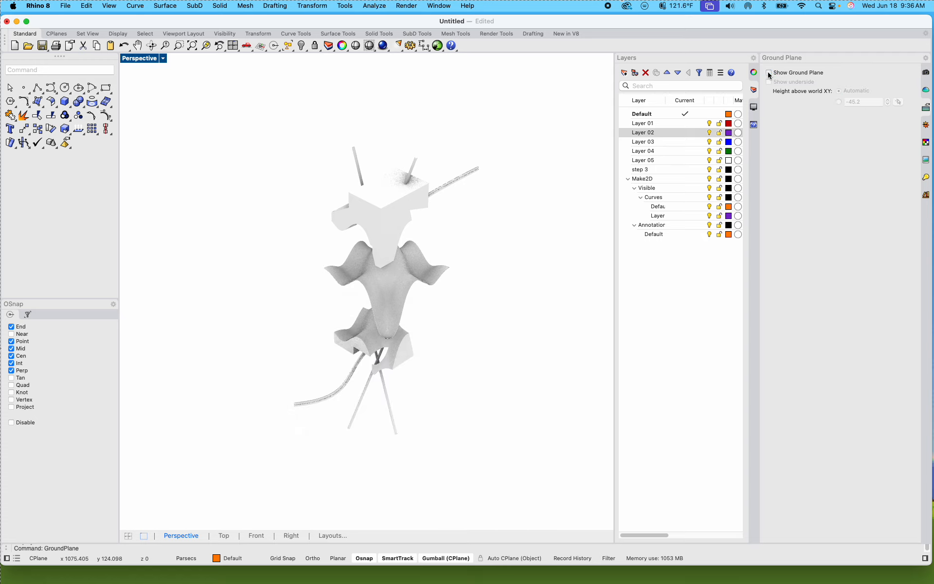
left_click(768, 73)
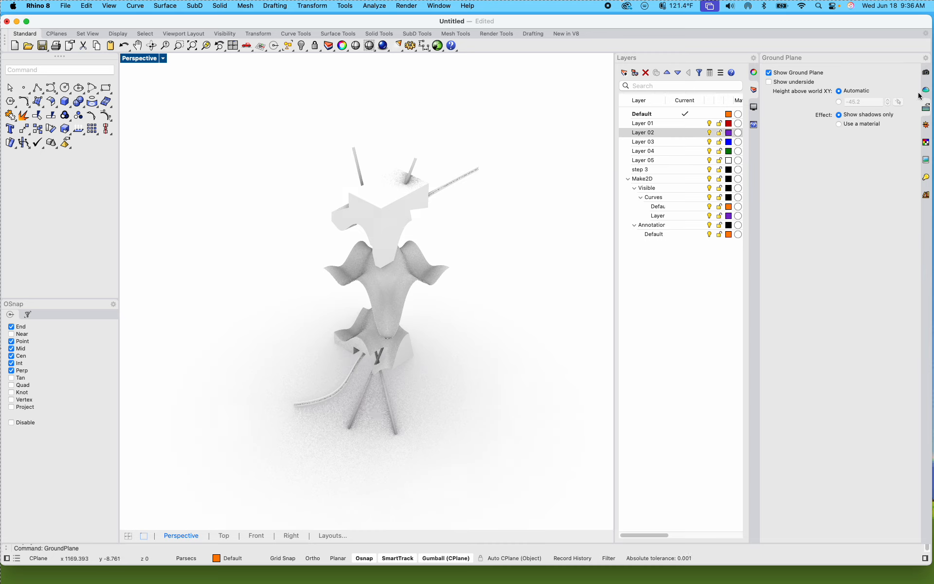
Step: Show the Studio environment's settings and orbit the rendered exploded model to a lower viewpoint
left_click(927, 60)
left_click(778, 138)
left_click(926, 90)
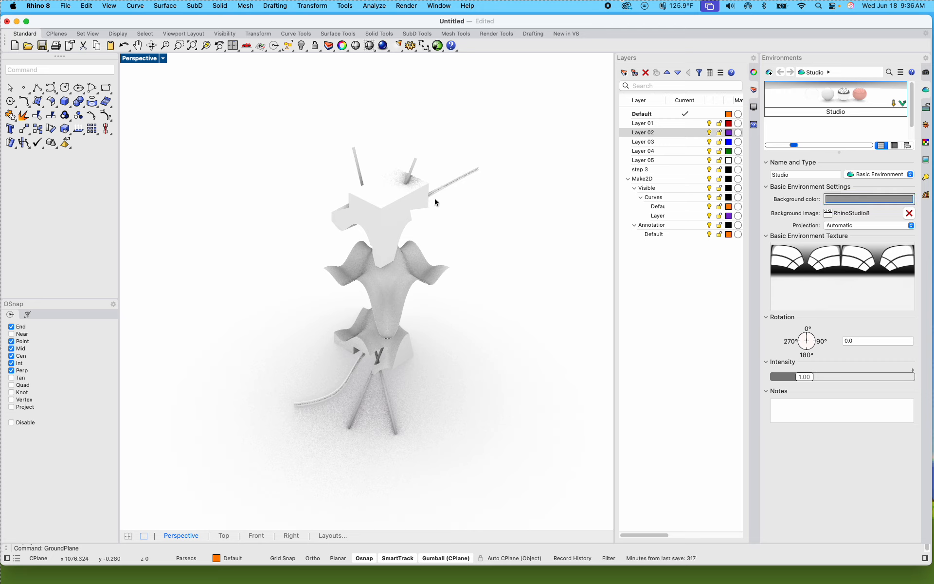
right_click_drag(465, 241, 454, 238)
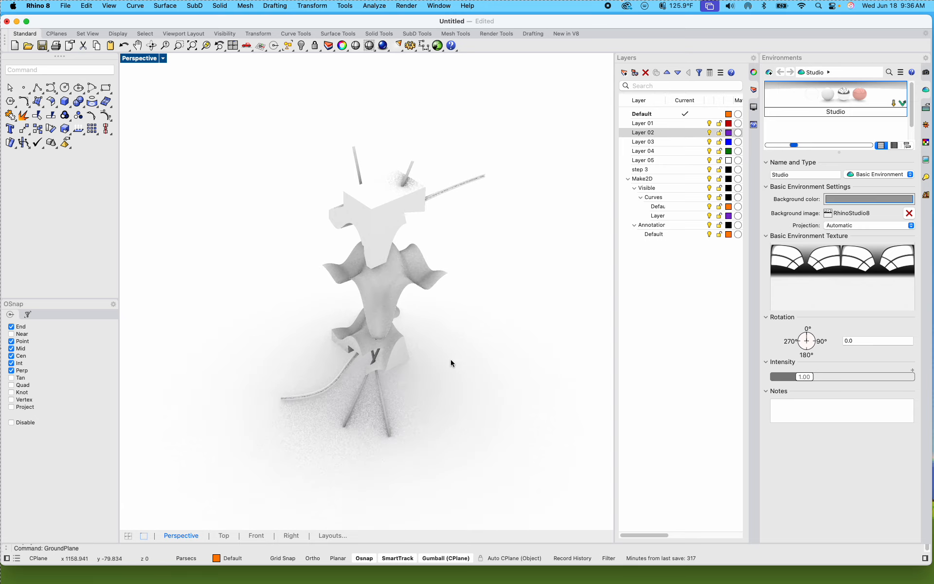
mouse_move(448, 364)
right_mouse_down()
mouse_move(467, 365)
mouse_move(459, 421)
mouse_move(527, 413)
mouse_move(515, 422)
mouse_move(467, 411)
mouse_move(450, 423)
mouse_move(450, 408)
right_mouse_up()
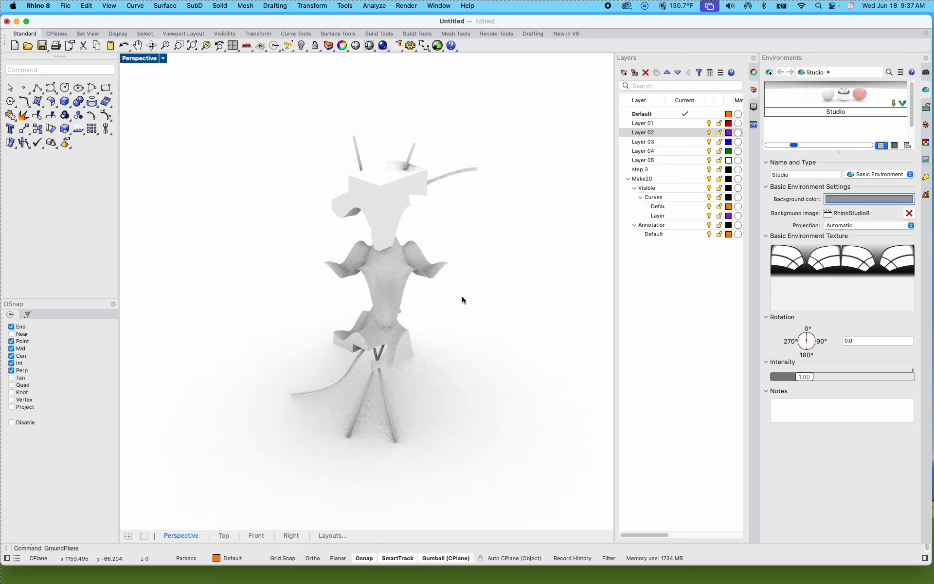
left_click(164, 59)
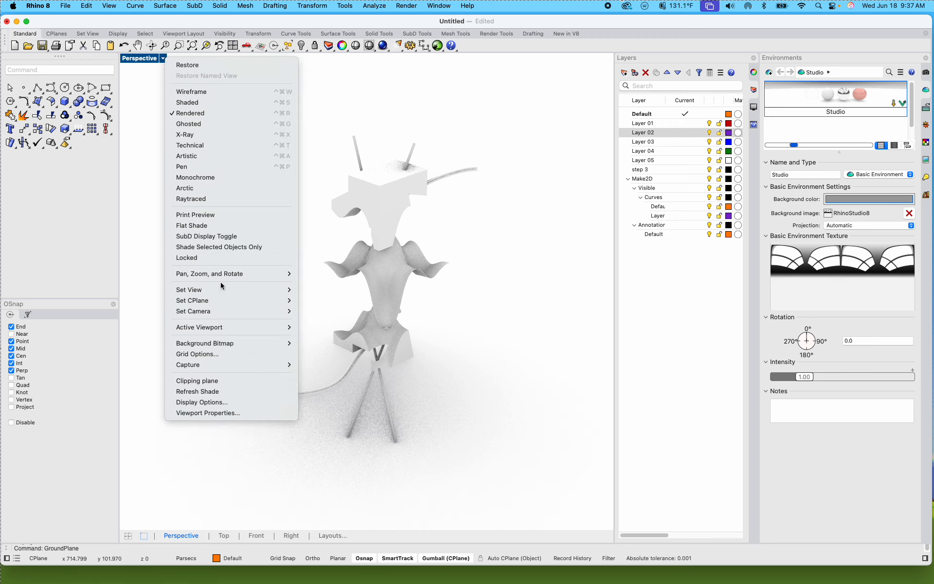
mouse_move(220, 293)
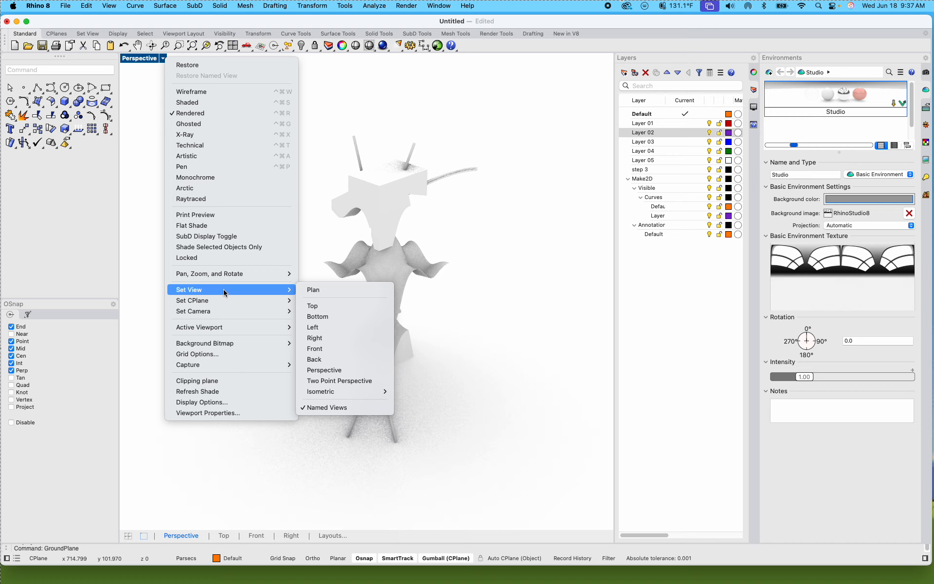
left_click(319, 409)
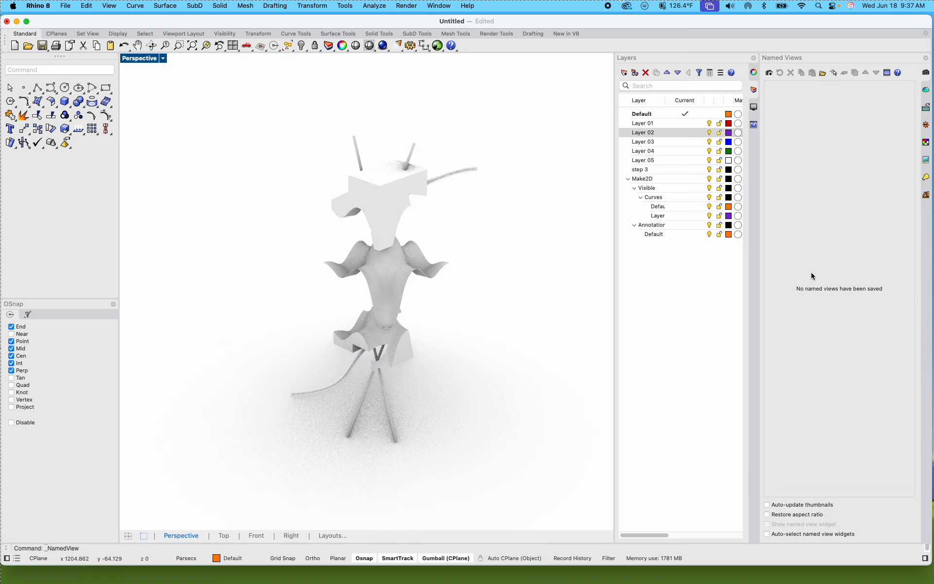
left_click(164, 59)
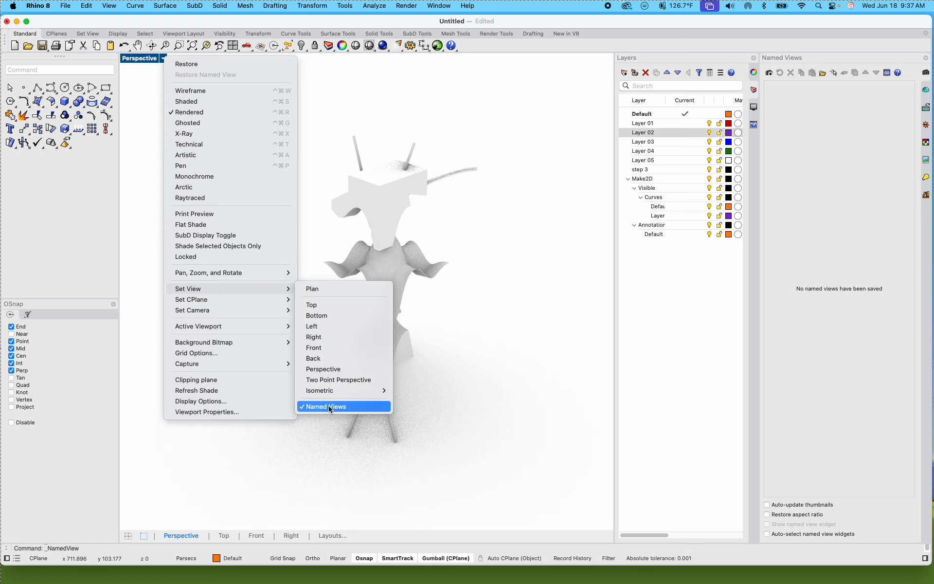
left_click(329, 407)
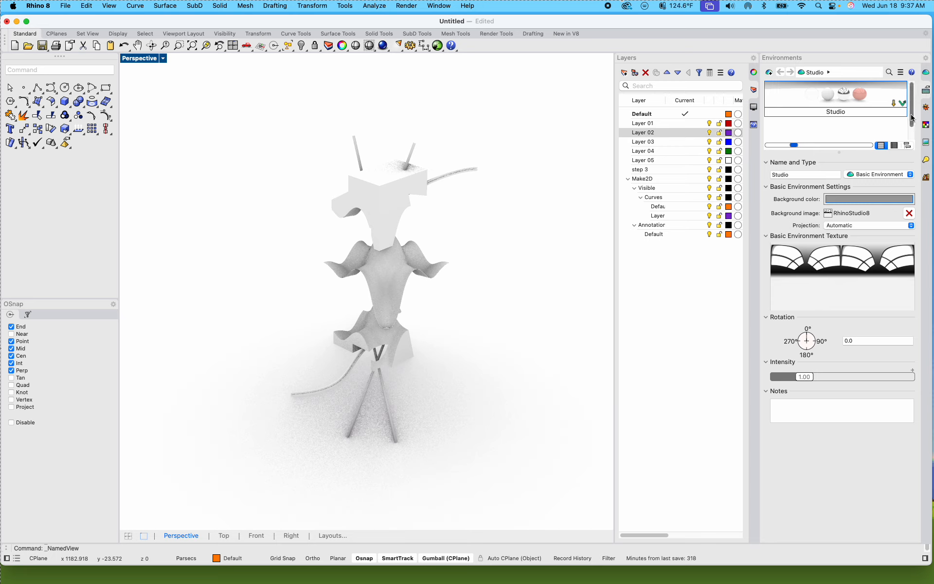
mouse_move(911, 117)
left_mouse_down()
mouse_move(912, 131)
mouse_move(910, 105)
left_mouse_up()
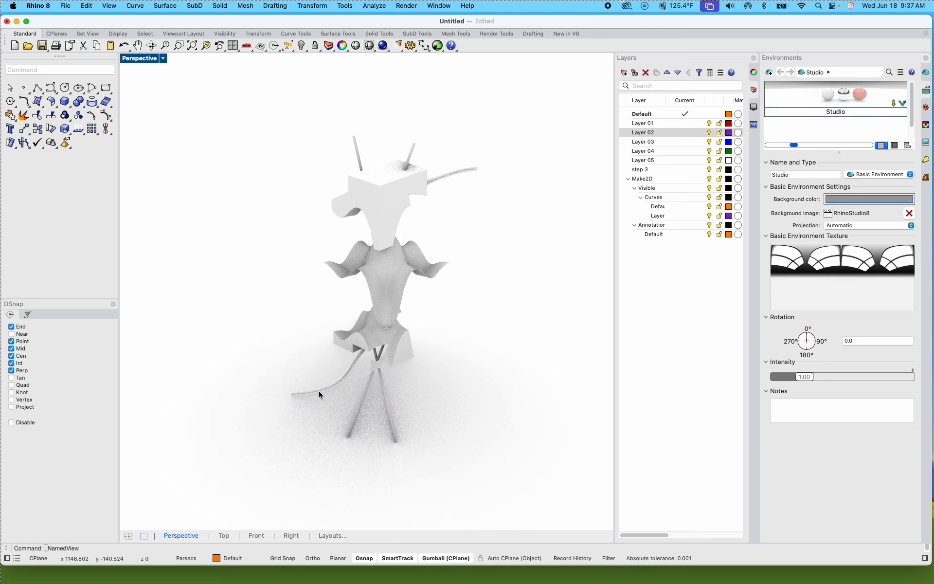
Step: Display the Named Views list for the Perspective viewport
left_click(163, 58)
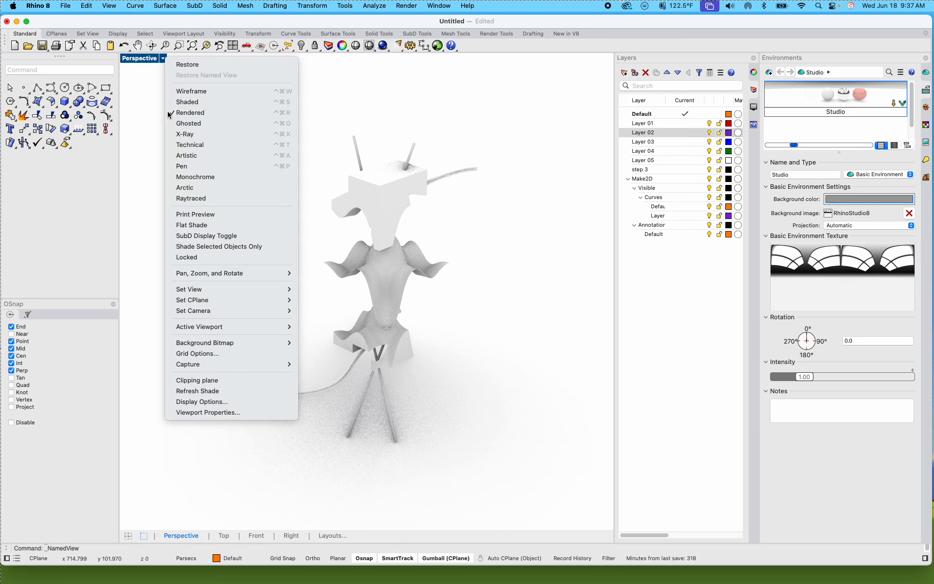
mouse_move(229, 289)
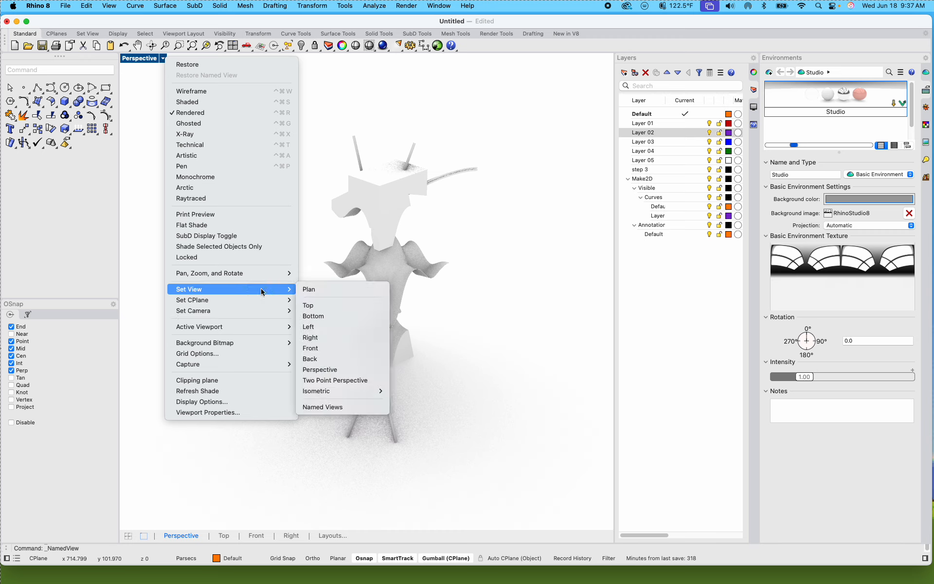
left_click(362, 406)
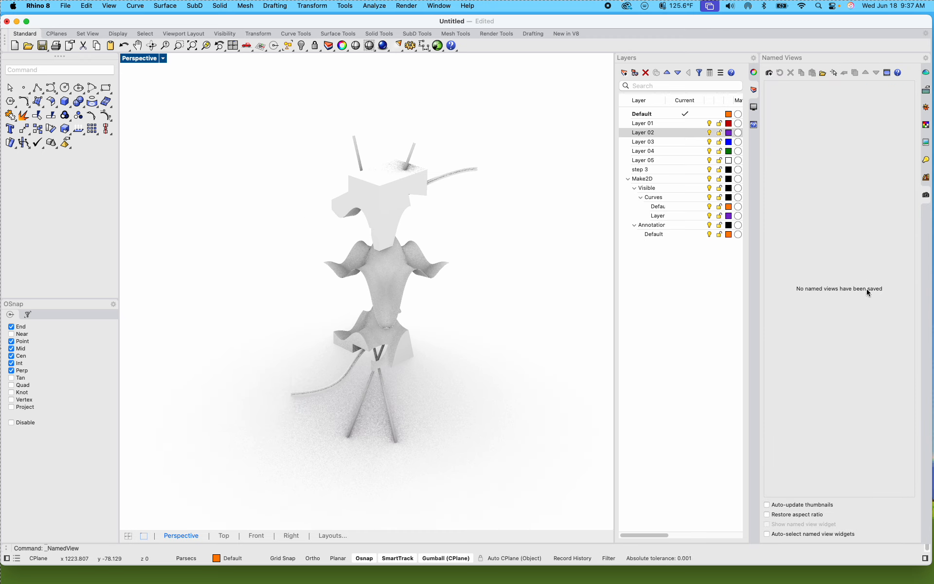
Step: Save the current viewport as a named view called "Final Exercise 2 step 3", orbit away, and restore the saved view
right_click(828, 197)
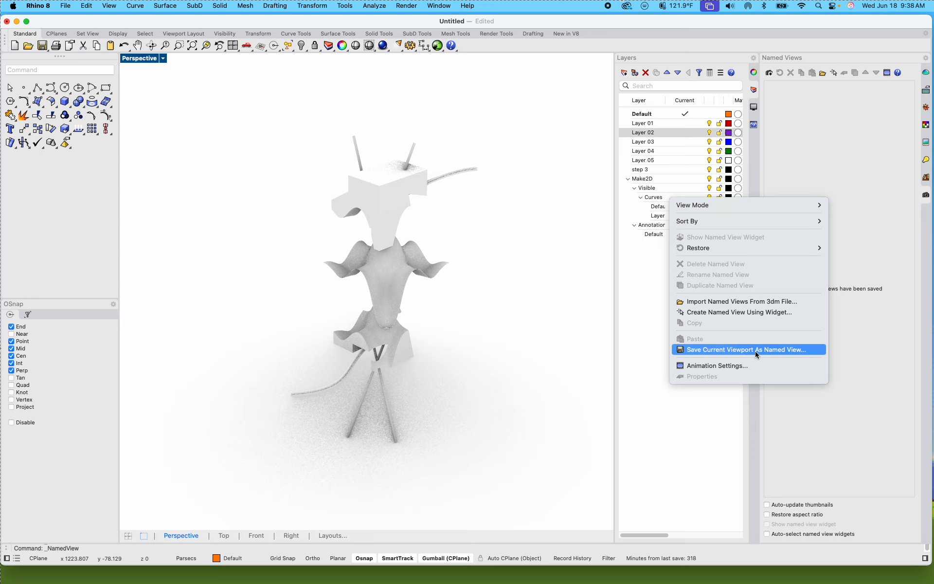
left_click(822, 412)
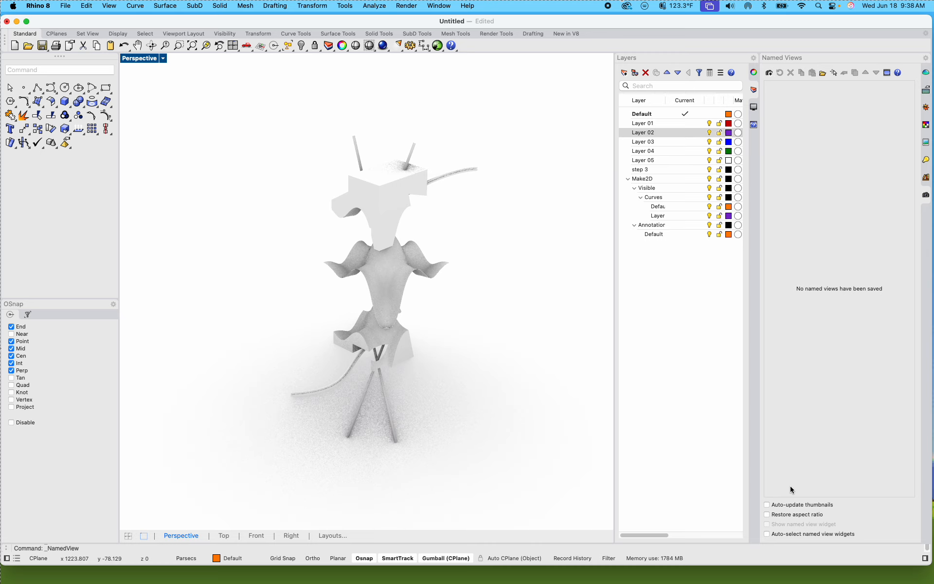
right_click(825, 426)
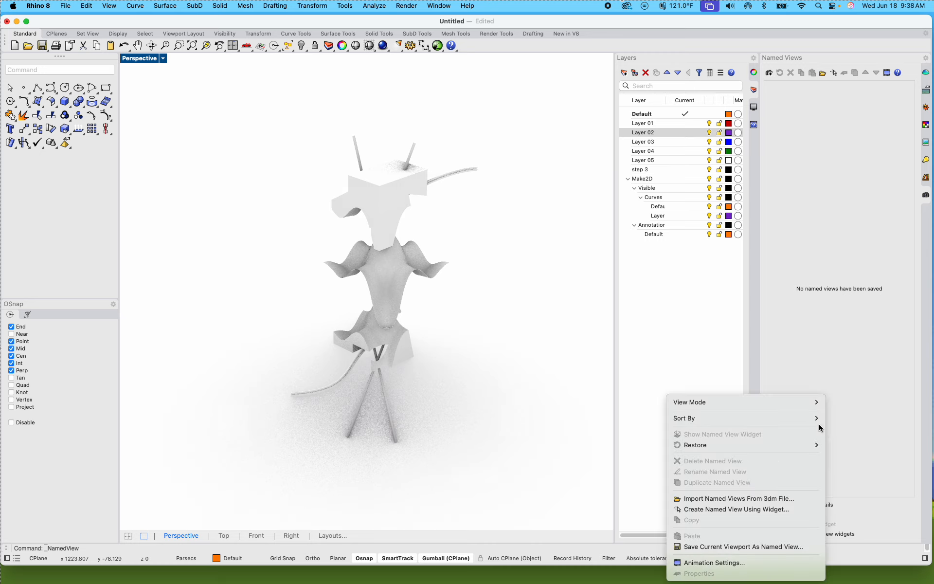
left_click(742, 546)
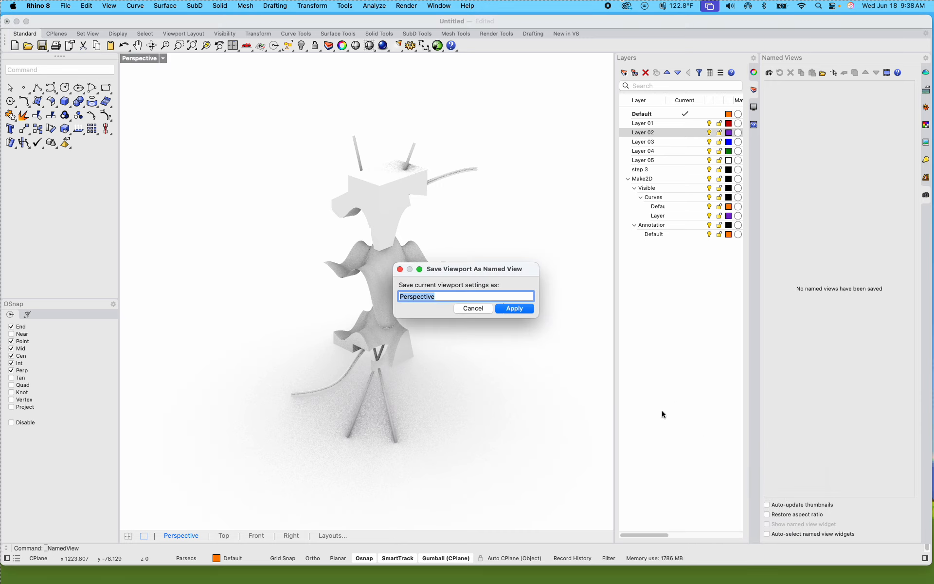
type("Final Exercise 2 step 3")
left_click(531, 311)
right_click_drag(547, 336, 258, 262)
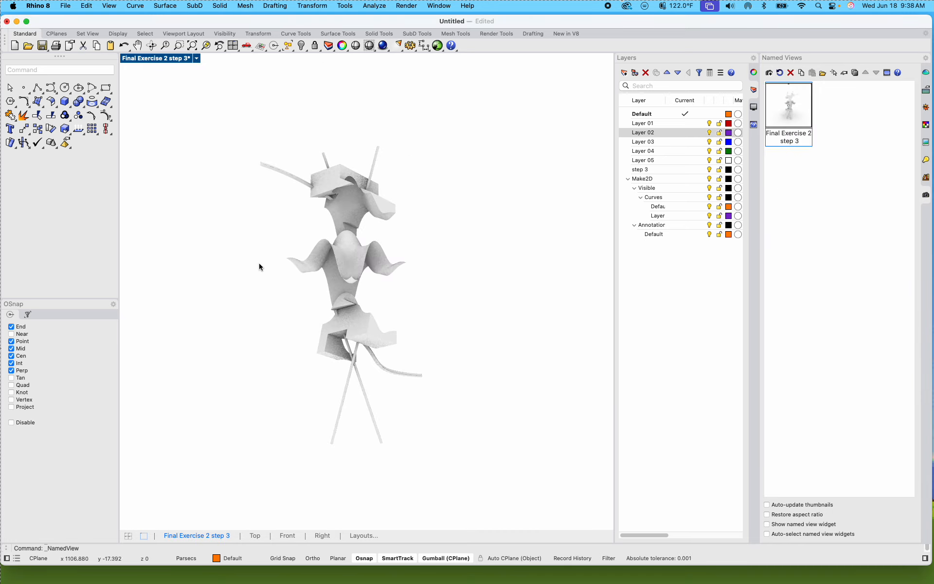
double_click(796, 115)
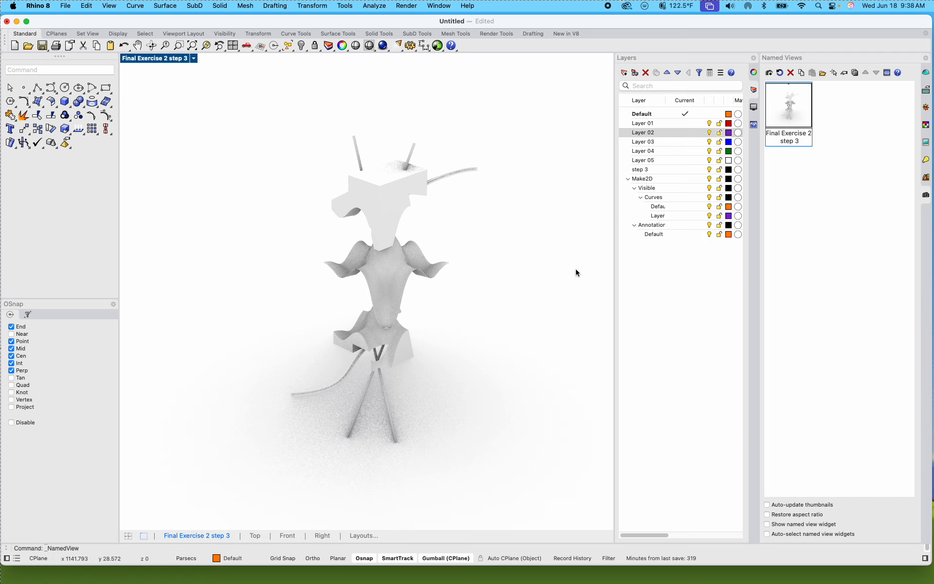
Step: Orbit to a lower viewpoint and save it as a second named view called "Final Exercise 2 step 3_take 2"
right_click_drag(499, 342, 479, 329)
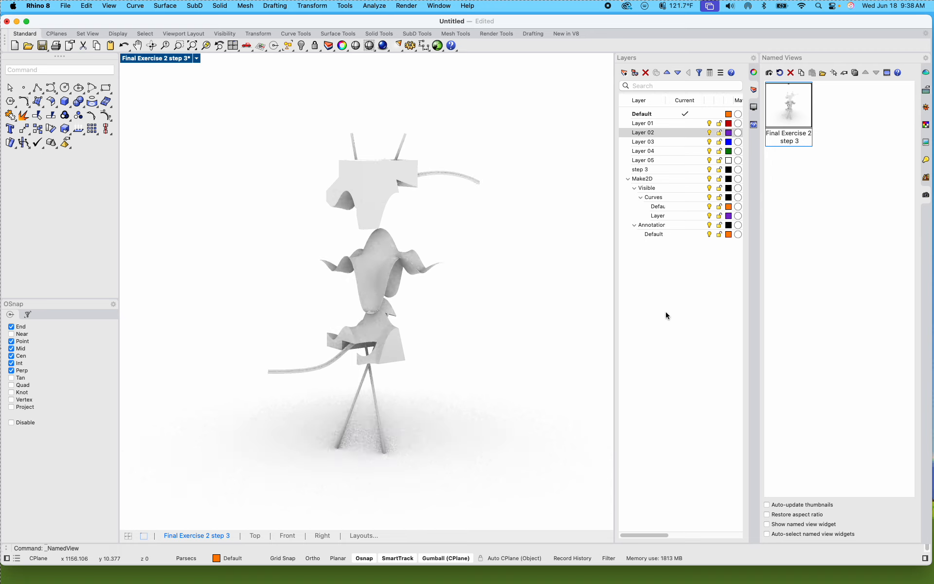
right_click(816, 296)
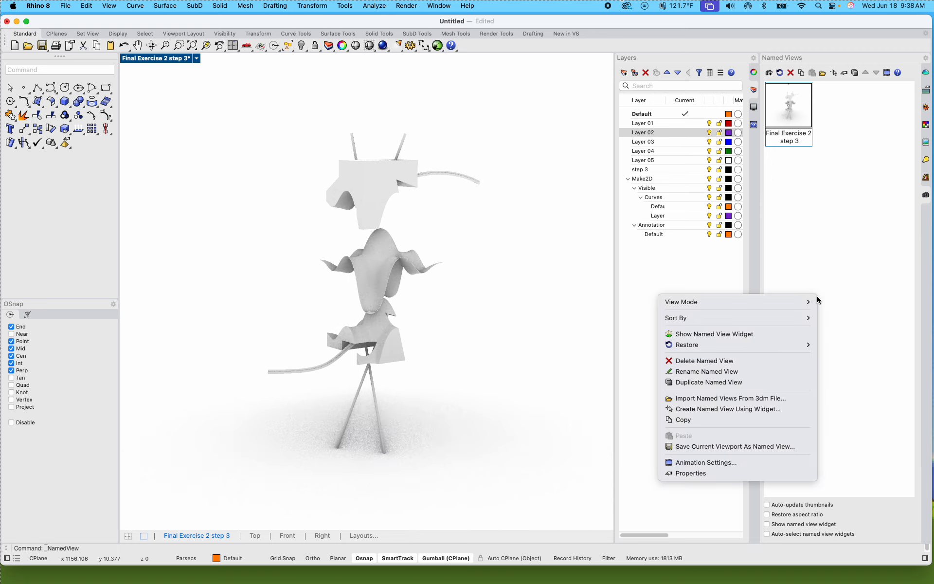
left_click(757, 446)
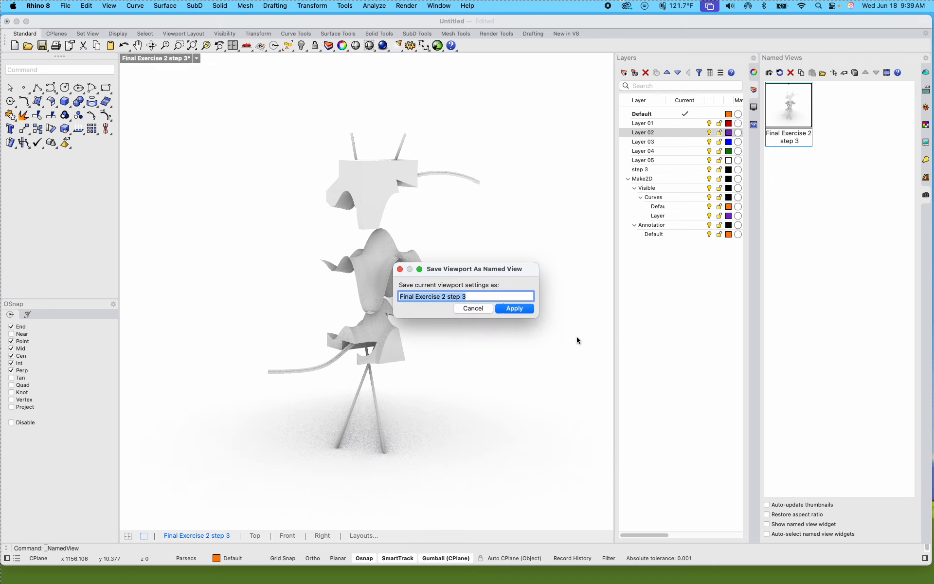
left_click(501, 295)
type("_take 2")
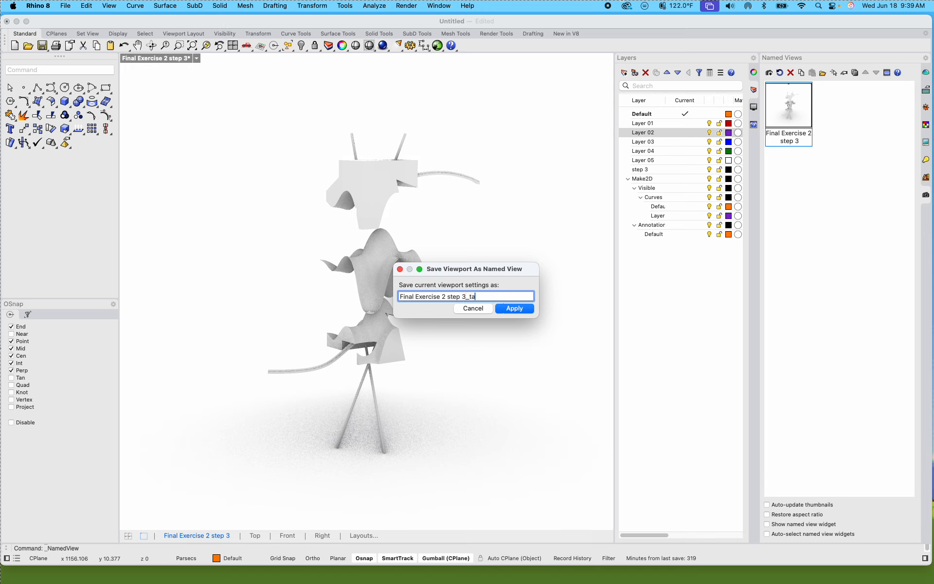
left_click(516, 308)
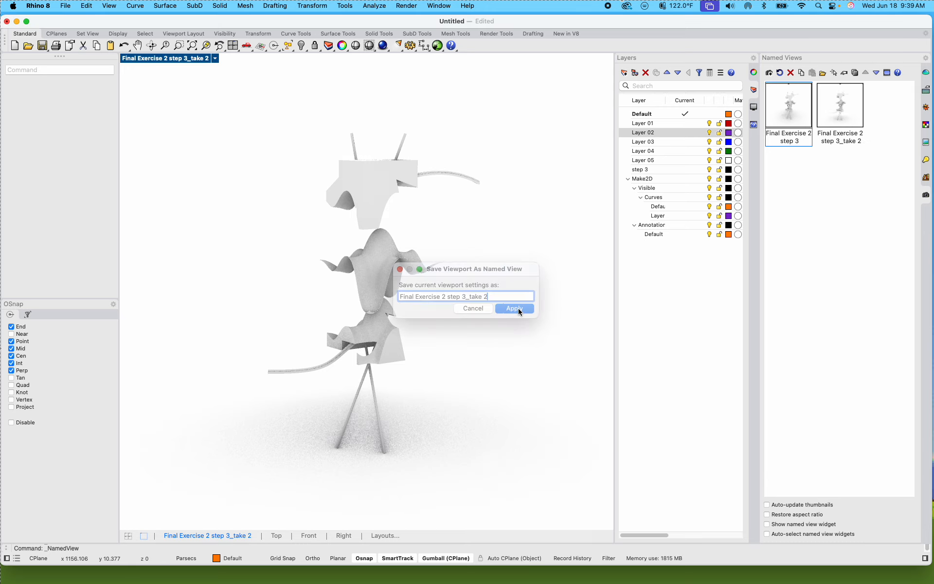
Step: Switch back and forth between the two saved named views, ending on Final Exercise 2 step 3
double_click(791, 118)
double_click(848, 122)
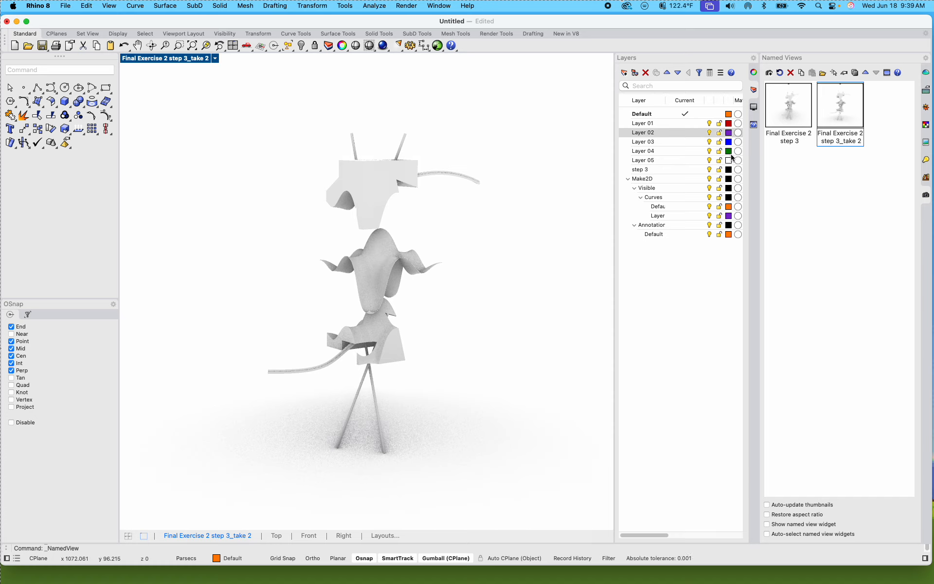
double_click(799, 106)
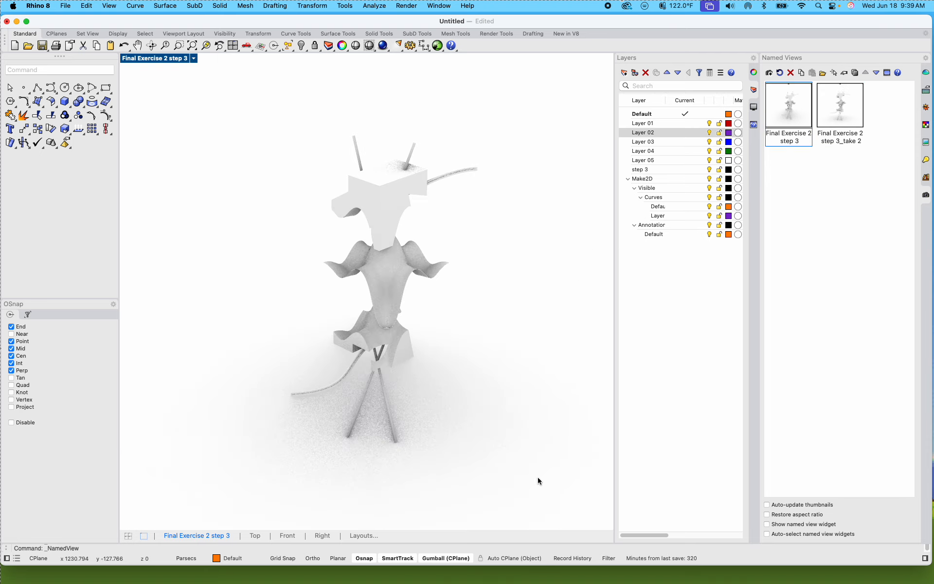
Step: Select all parts of the exploded model and orbit slightly off the saved view
left_click_drag(552, 480, 203, 107)
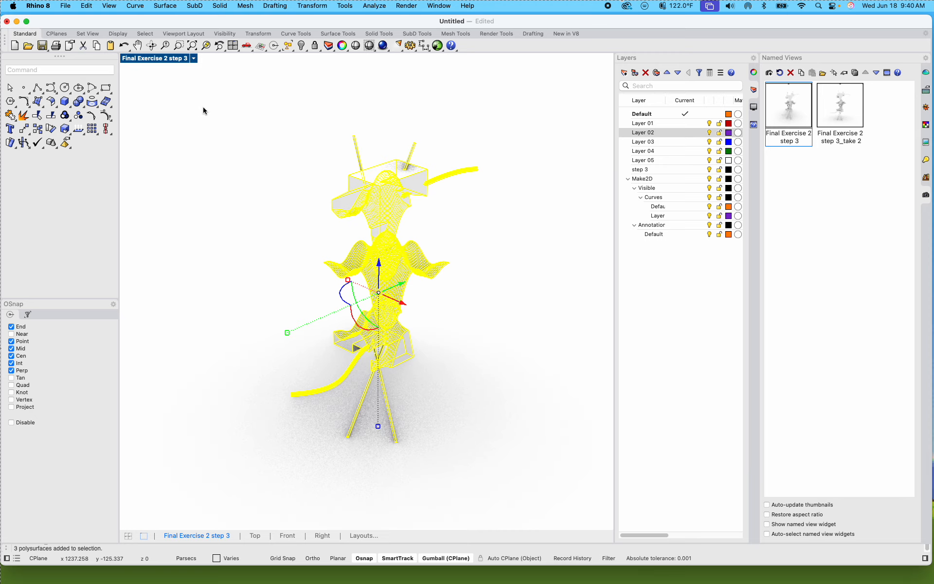
right_click(250, 206)
right_click_drag(250, 207, 248, 209)
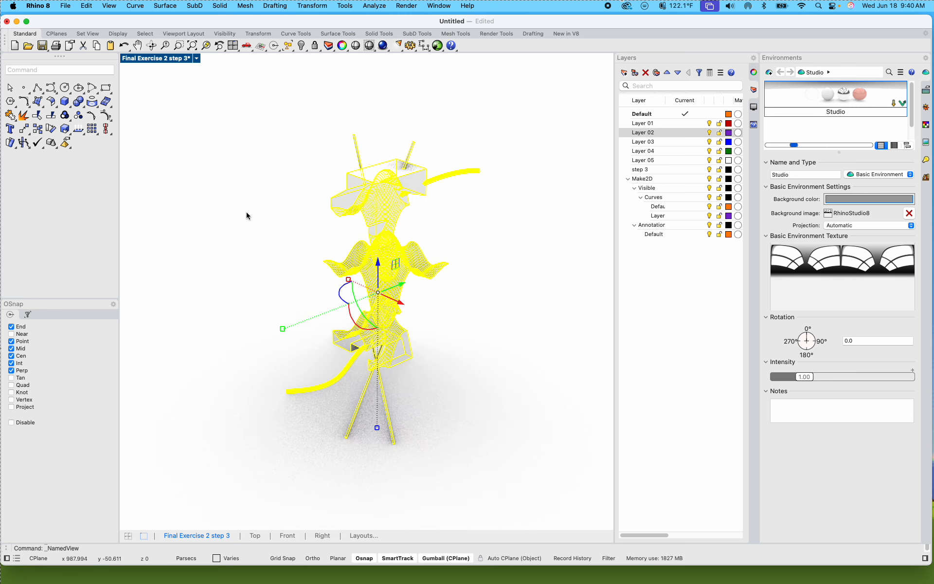
right_click_drag(247, 212, 252, 216)
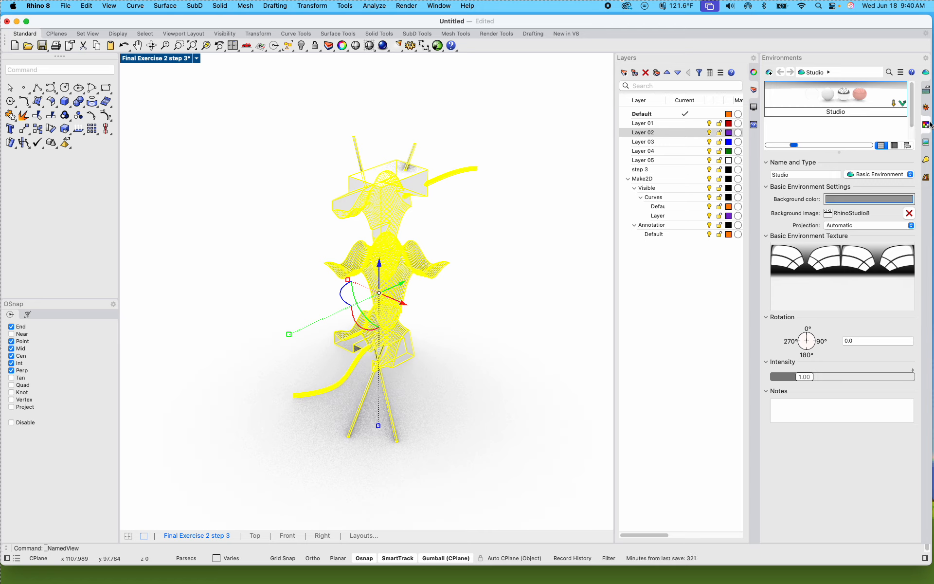
left_click(926, 106)
left_click(926, 160)
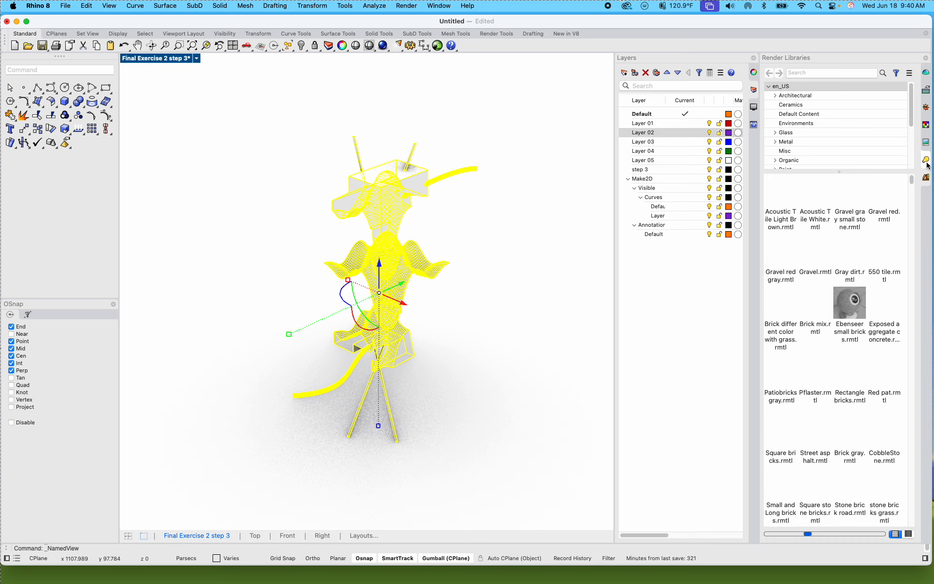
left_click(926, 162)
left_click(927, 144)
left_click(927, 125)
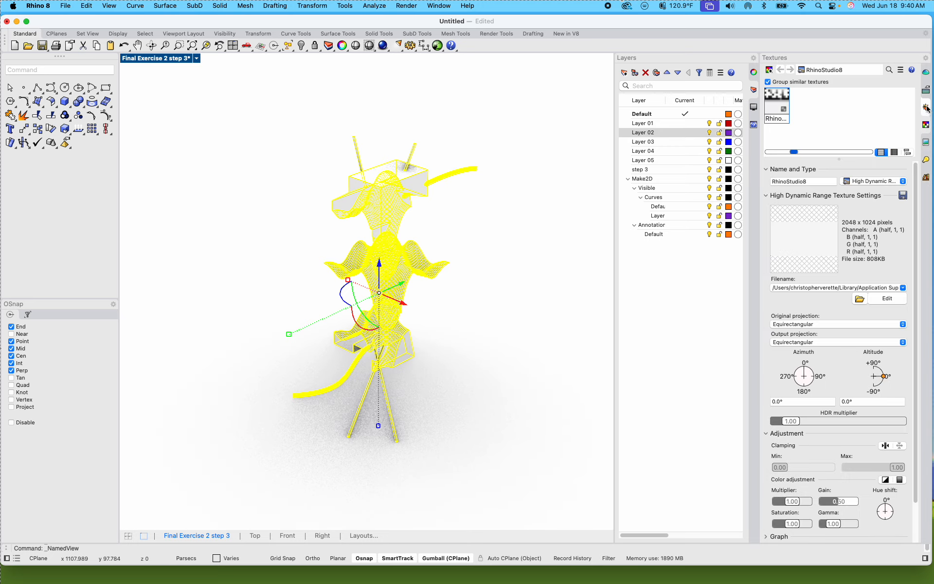
left_click(926, 108)
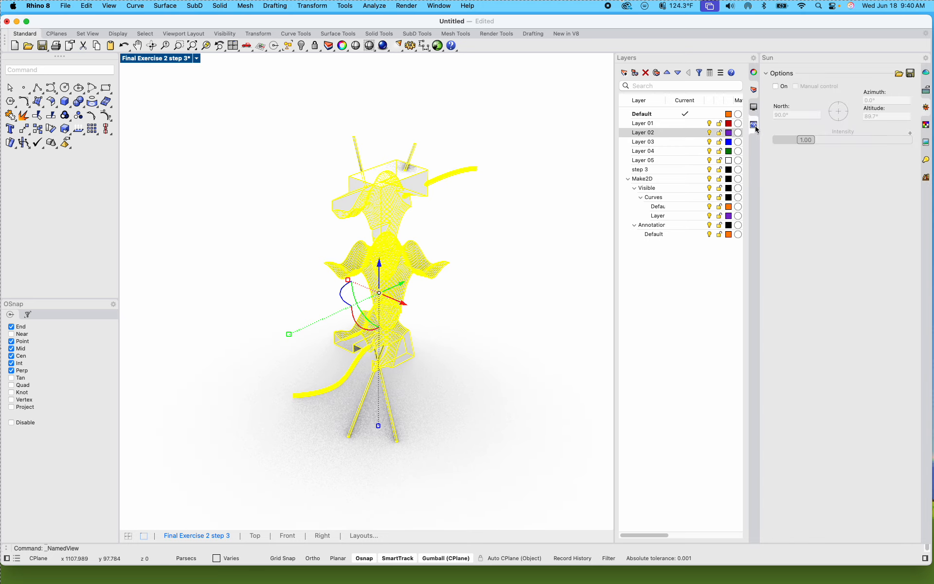
left_click(927, 125)
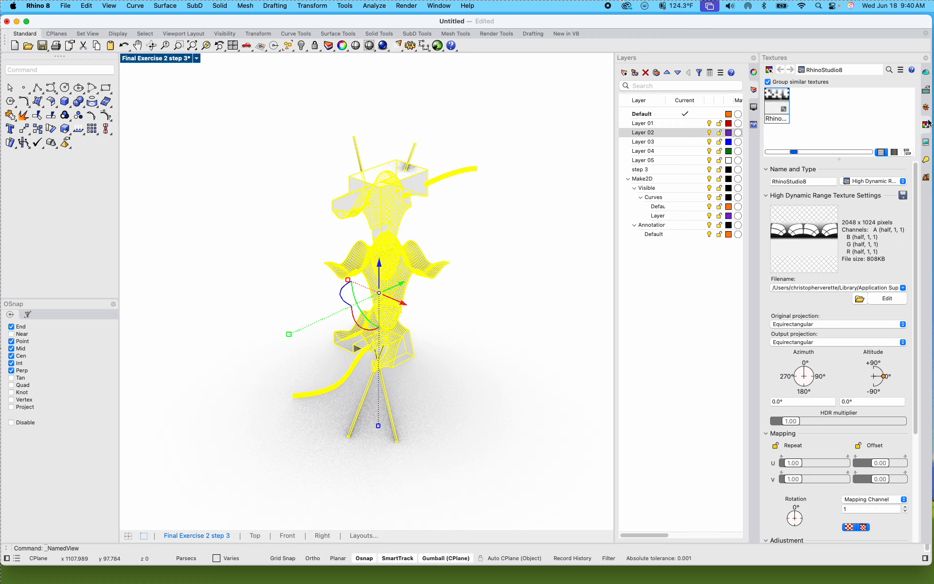
left_click(927, 107)
left_click(927, 90)
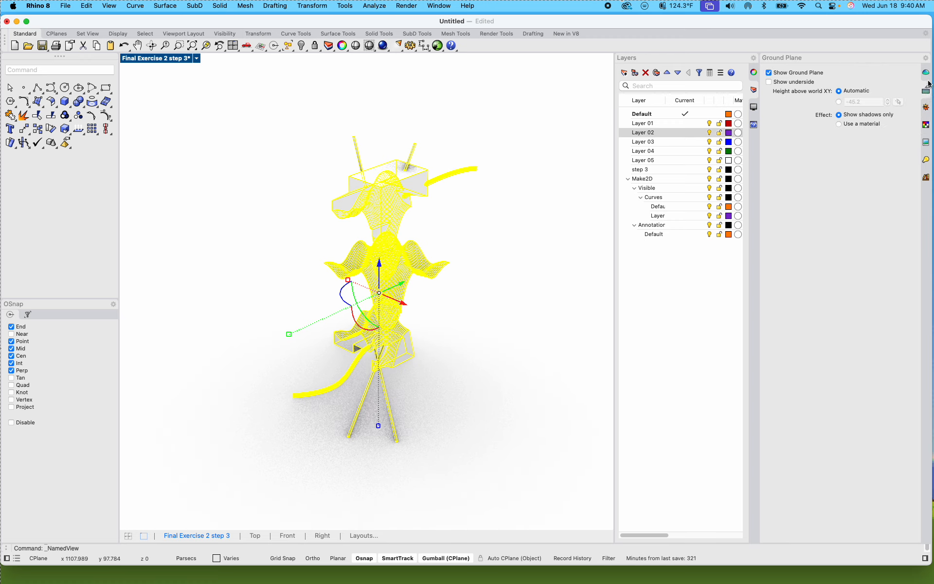
left_click(927, 77)
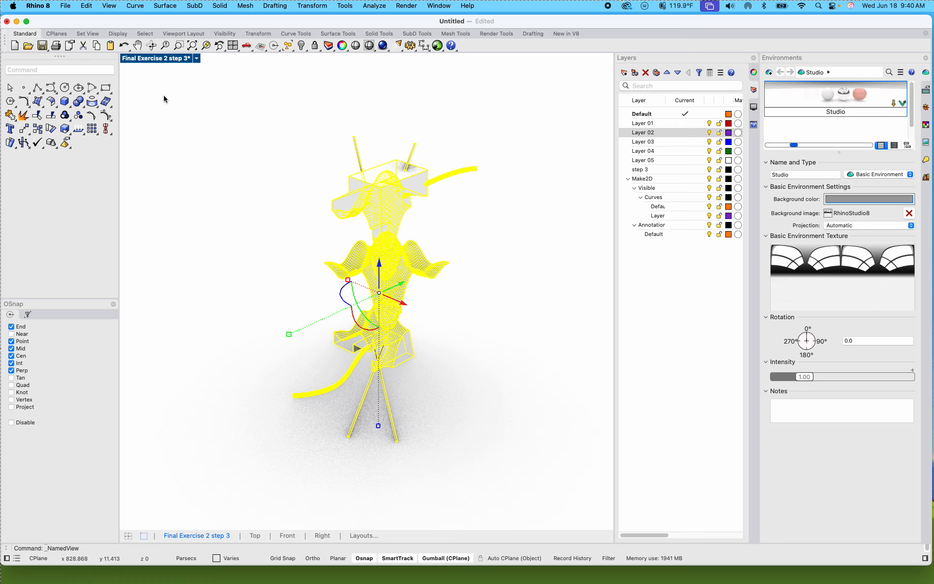
Step: Bring back the Named Views list and restore the Final Exercise 2 step 3 view
left_click(196, 58)
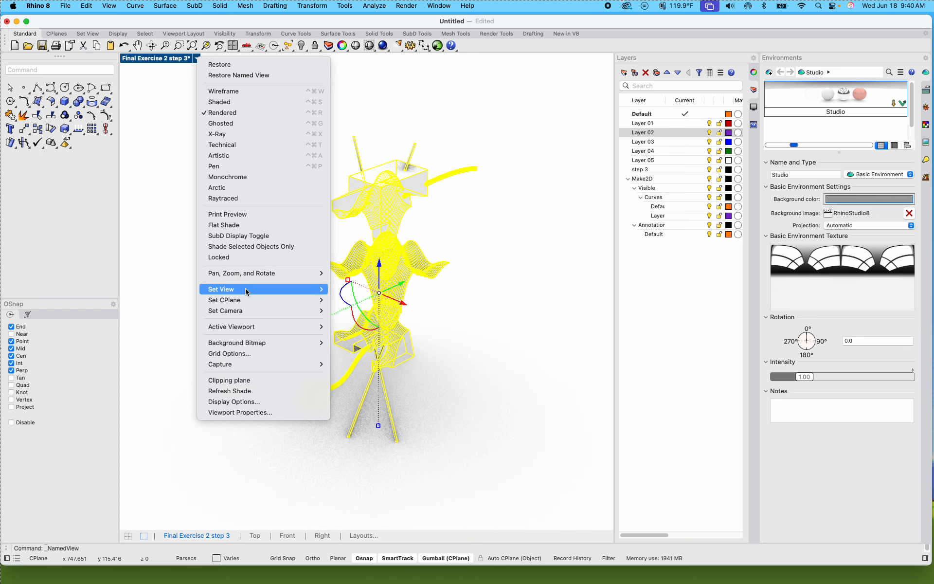
mouse_move(246, 291)
left_click(379, 433)
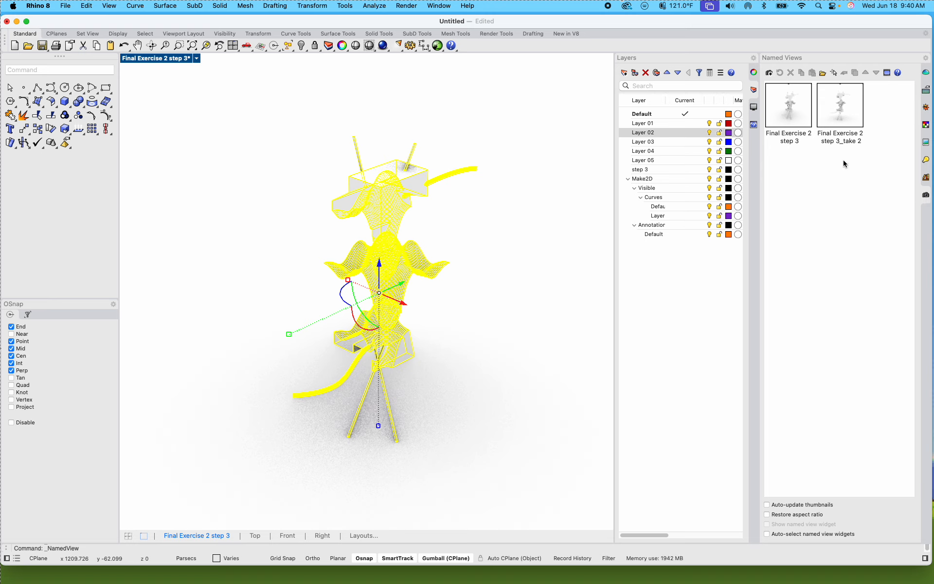
double_click(792, 110)
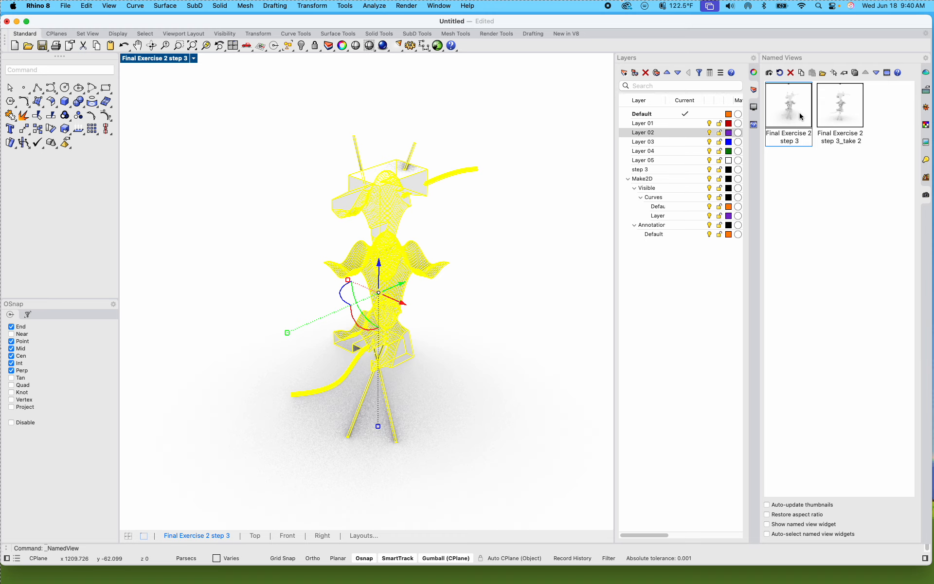
Step: Run Make2D on the selected model from the Final Exercise 2 step 3 view with hidden lines included
type("Make2D")
key("Return")
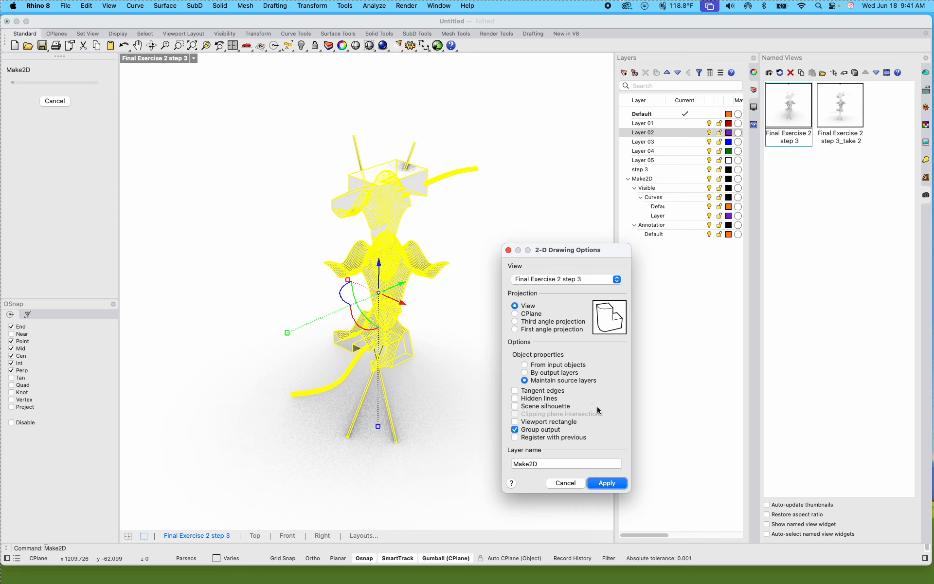
left_click(515, 398)
left_click(616, 281)
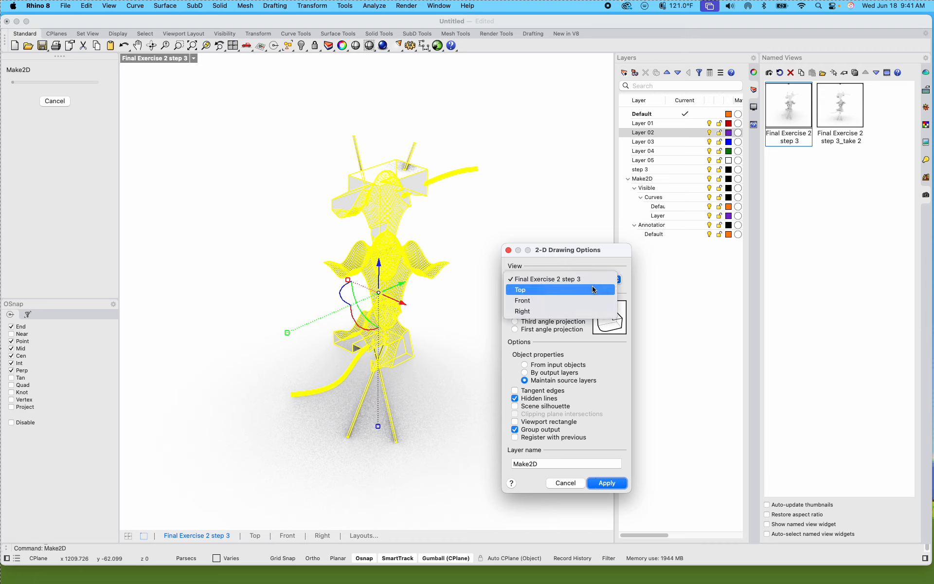
left_click(571, 281)
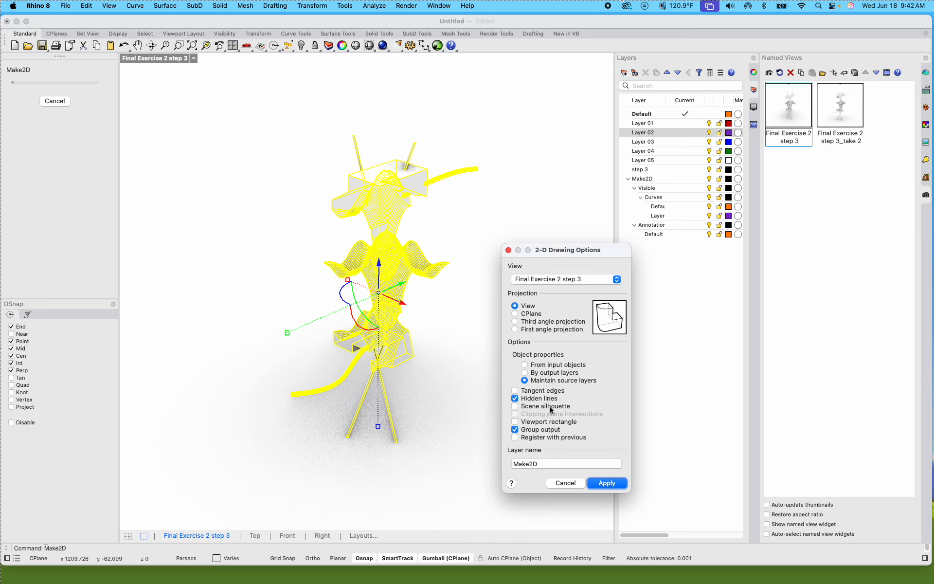
left_click(602, 483)
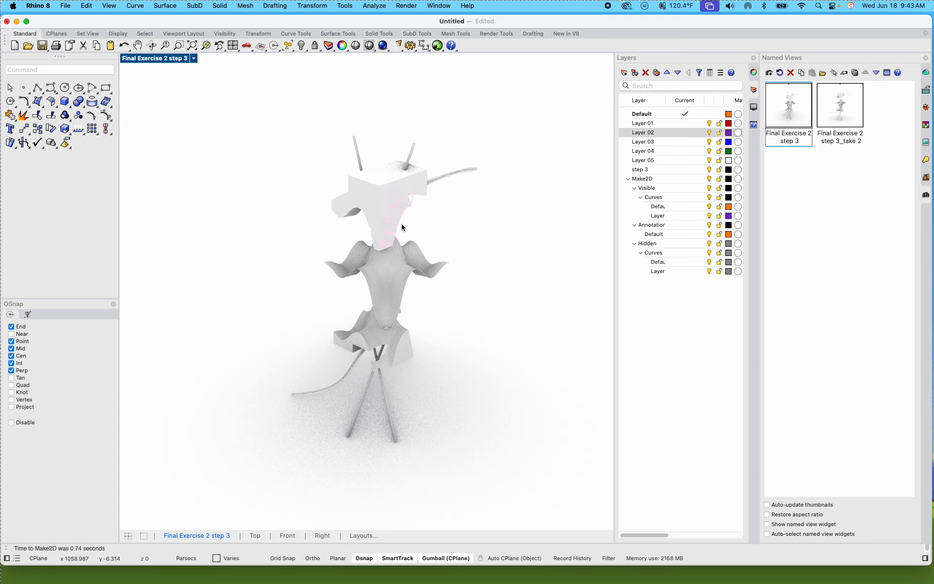
Step: Take a screenshot of the viewport area around the rendered exploded model
key("super+shift+4")
left_click_drag(238, 110, 550, 485)
Step: Open the render settings, dock them with the other side panels, and set the render quality to Good quality (500 samples)
right_click(384, 47)
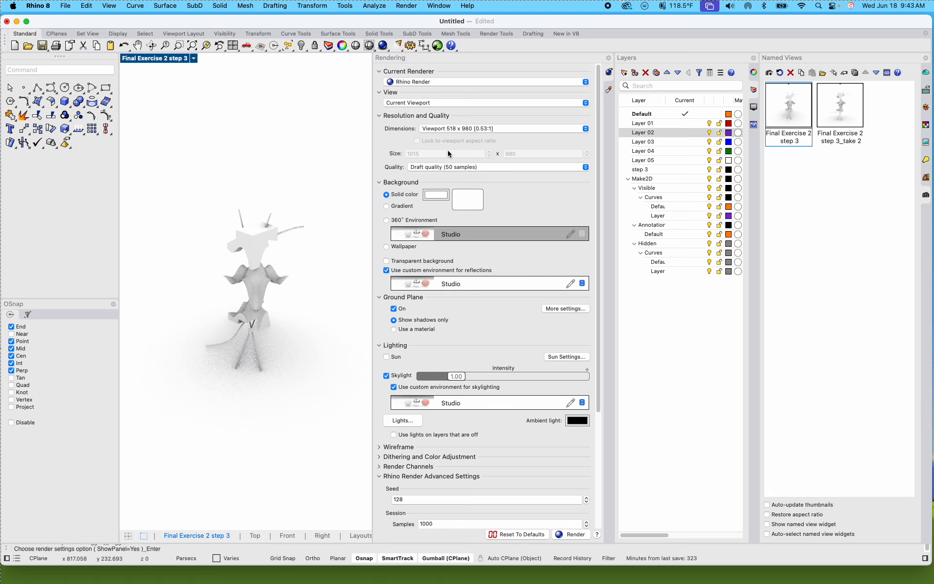
left_click_drag(428, 58, 928, 223)
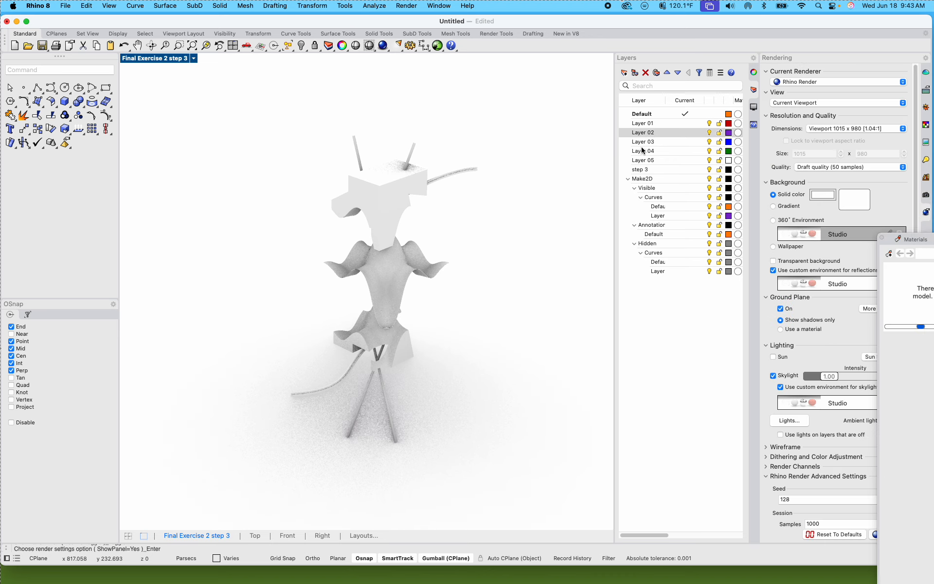
left_click(924, 126)
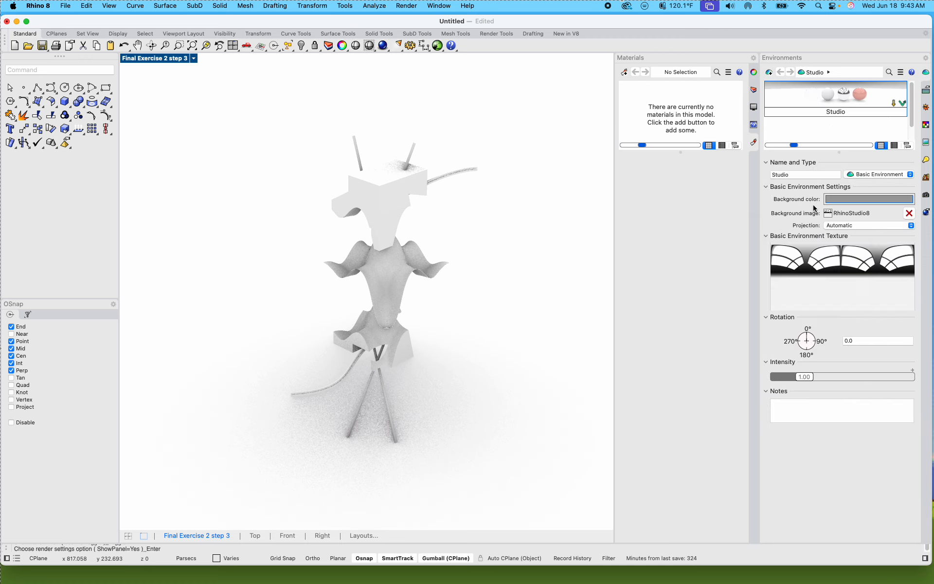
left_click(927, 212)
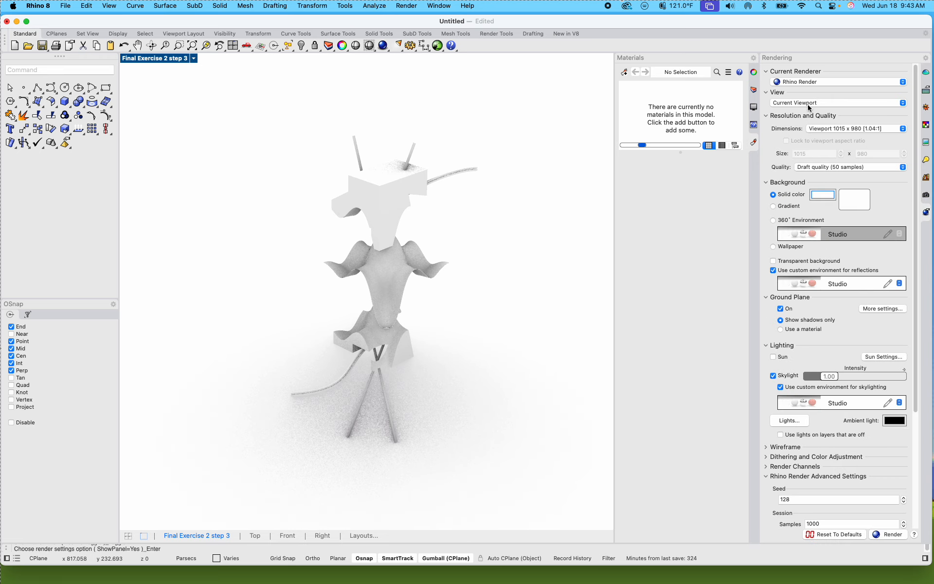
left_click(820, 167)
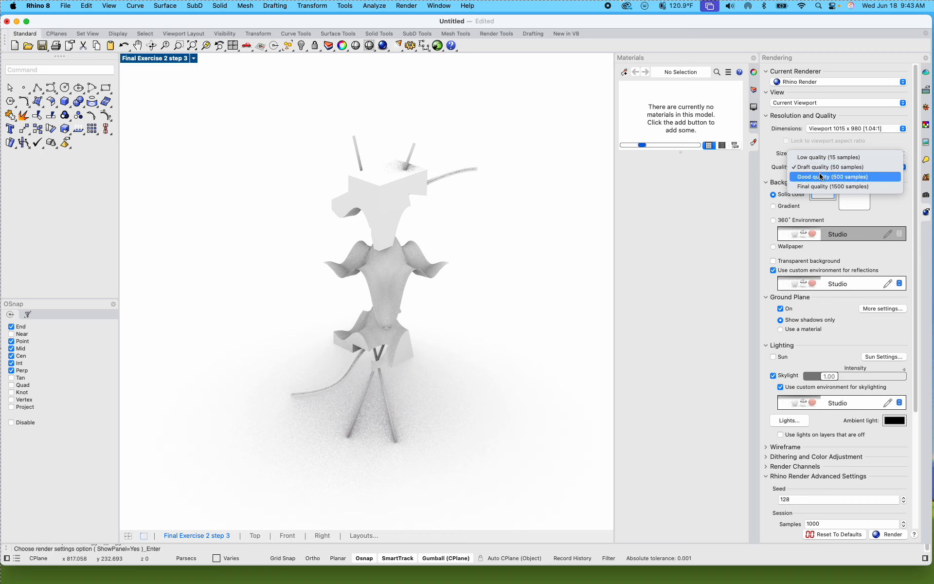
left_click(820, 177)
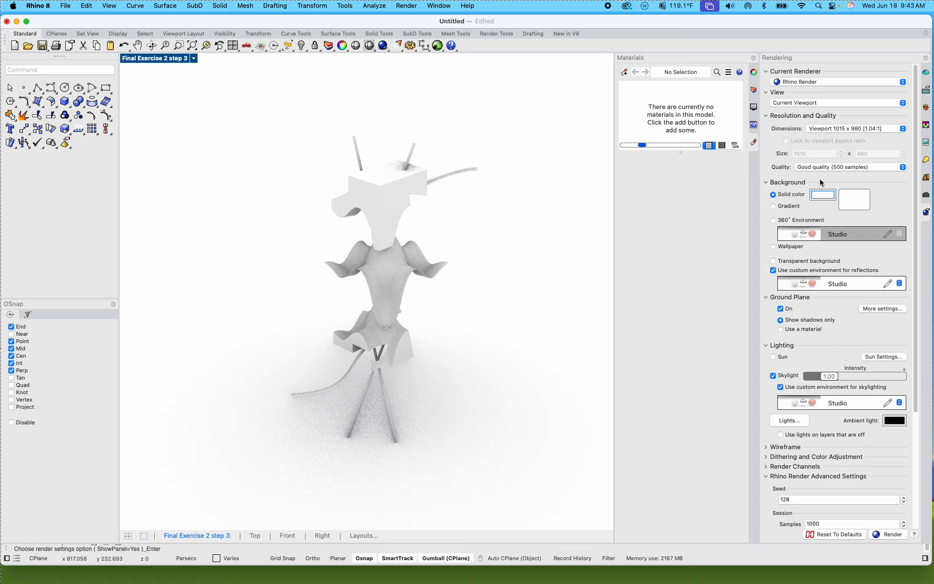
Step: Switch the render background to Wallpaper and enable the transparent background
left_click(773, 220)
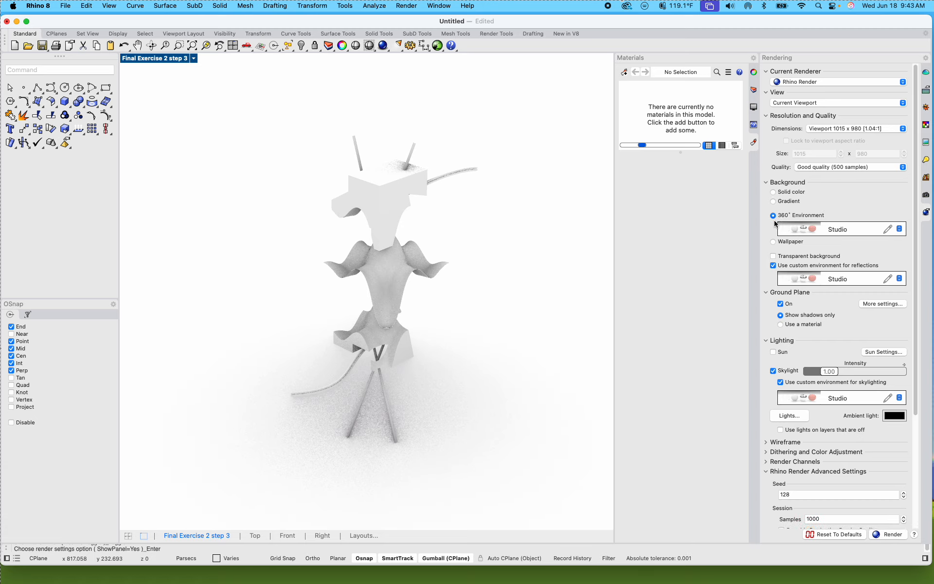
left_click(773, 194)
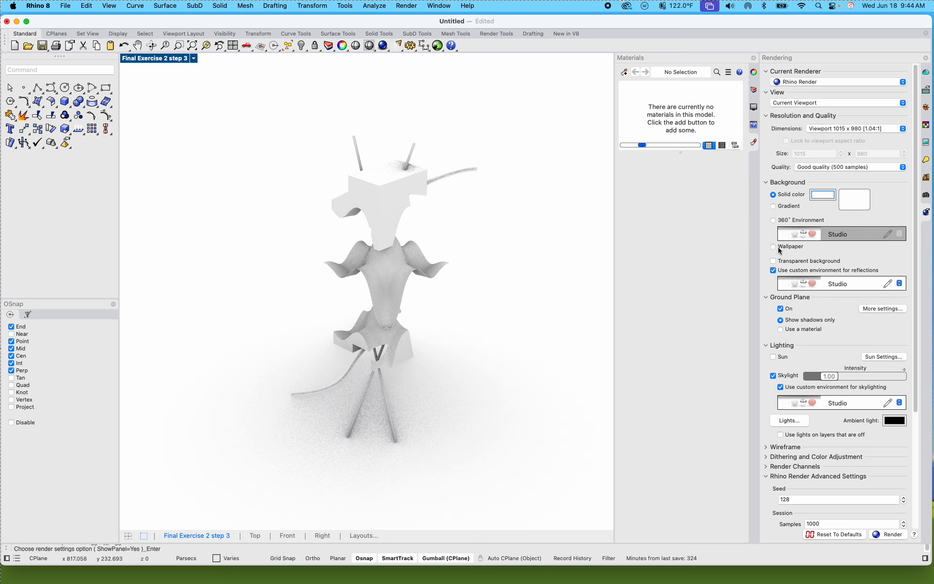
left_click(774, 261)
left_click(773, 247)
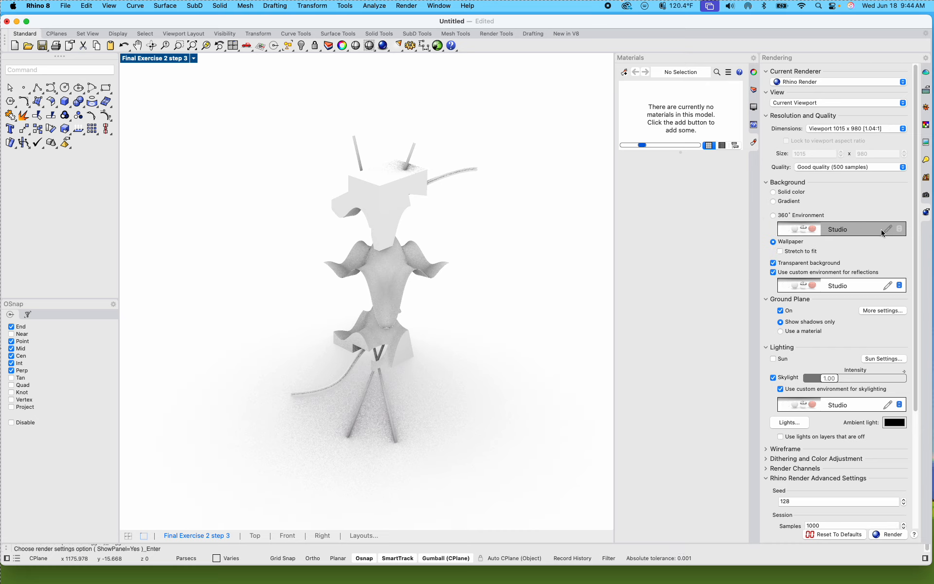
Step: Import StudioE.renv from the environment library as the custom environment for reflections
left_click(836, 288)
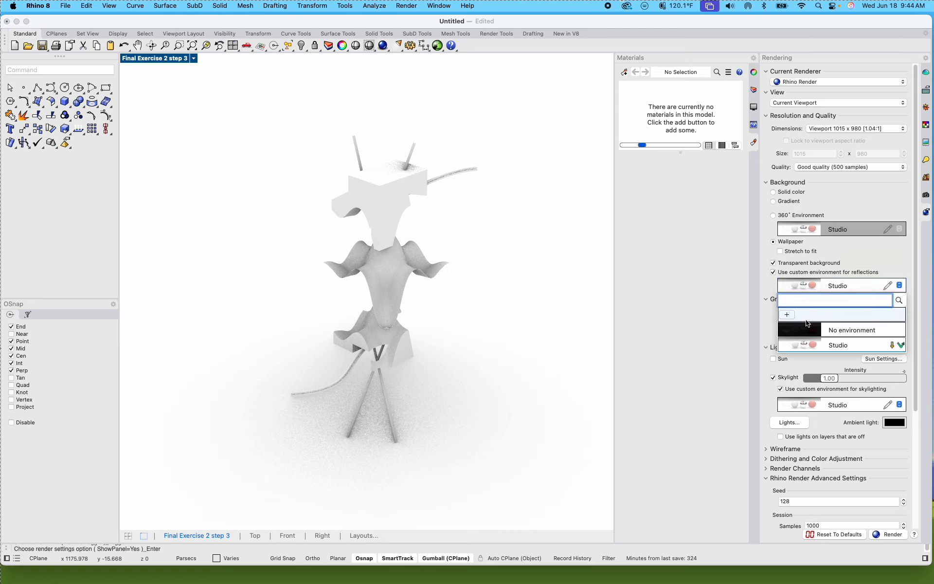
left_click(787, 315)
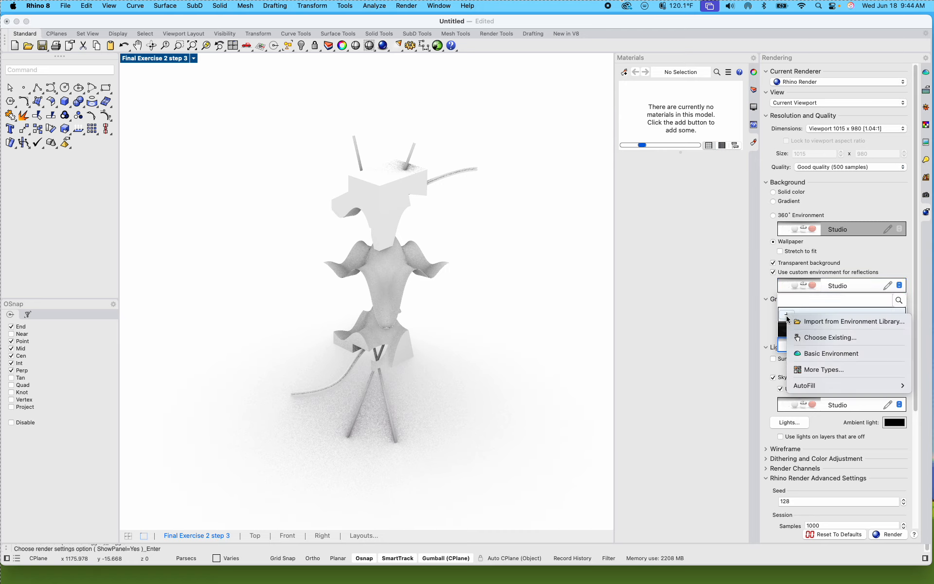
left_click(828, 328)
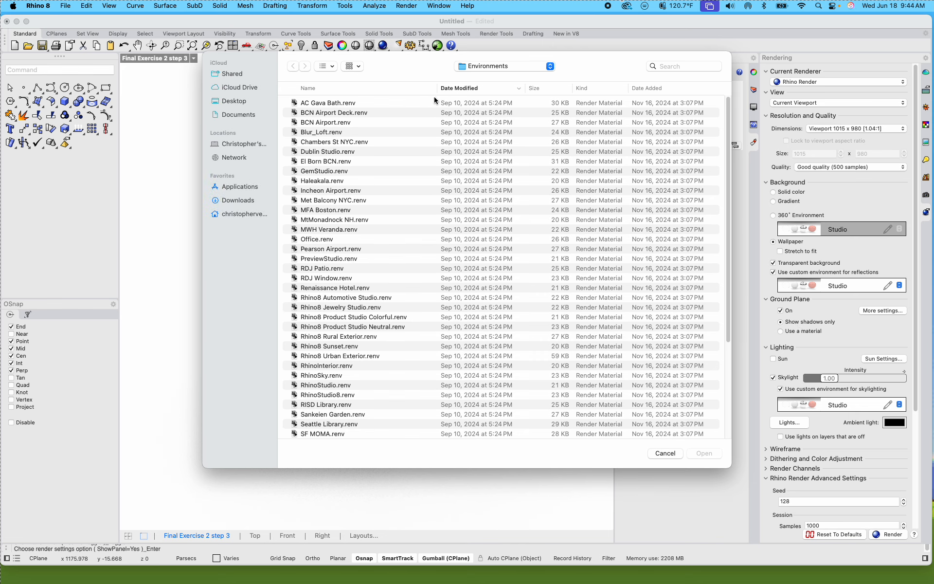
scroll(401, 315, "down", 5)
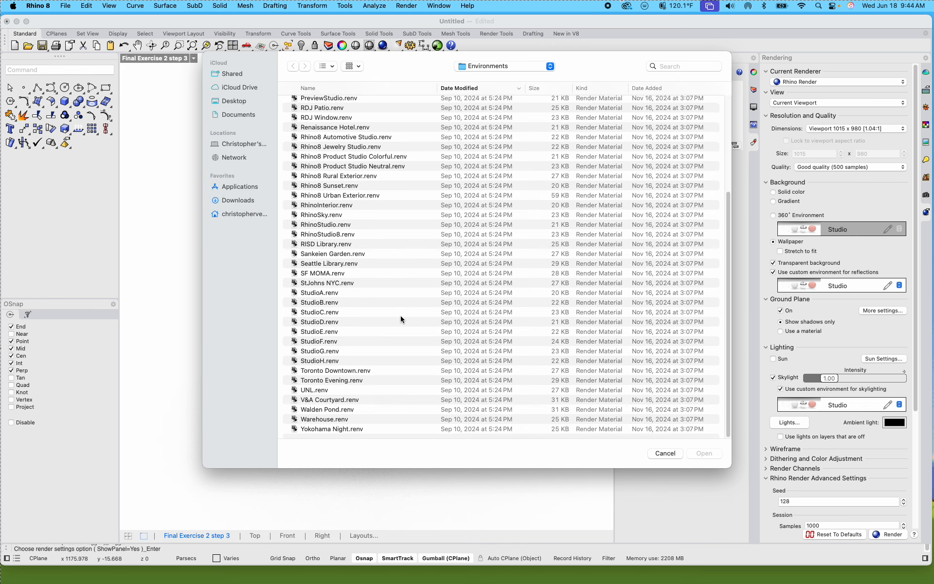
left_click(320, 350)
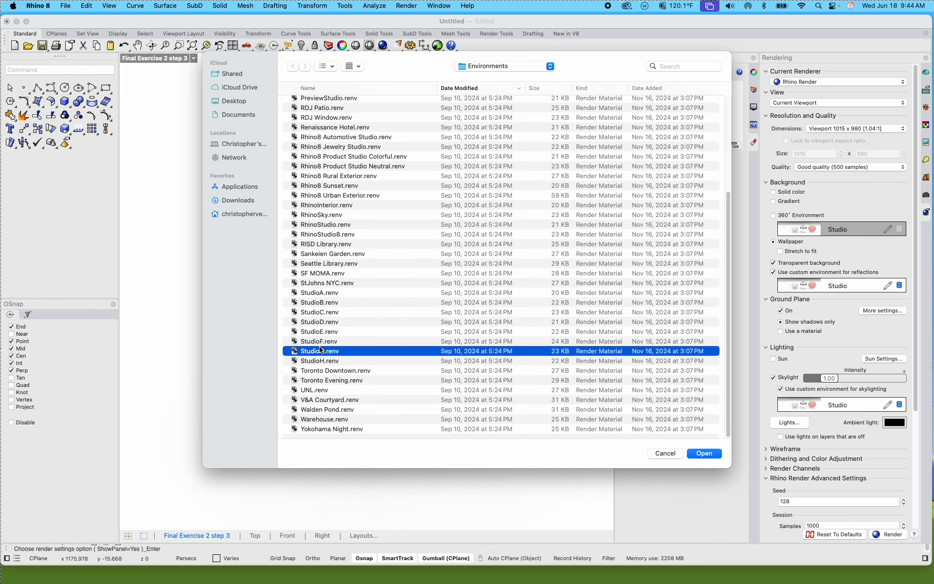
left_click(330, 333)
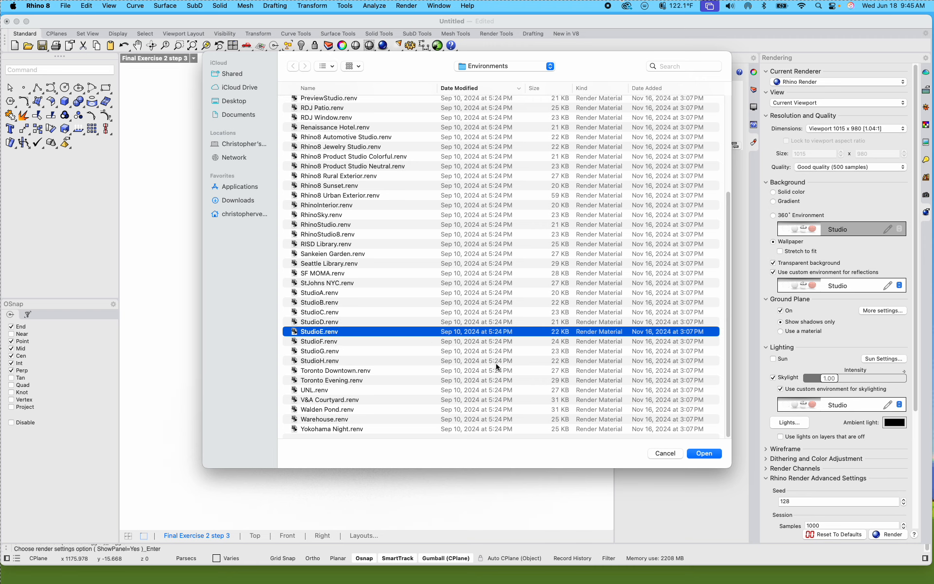
left_click(700, 453)
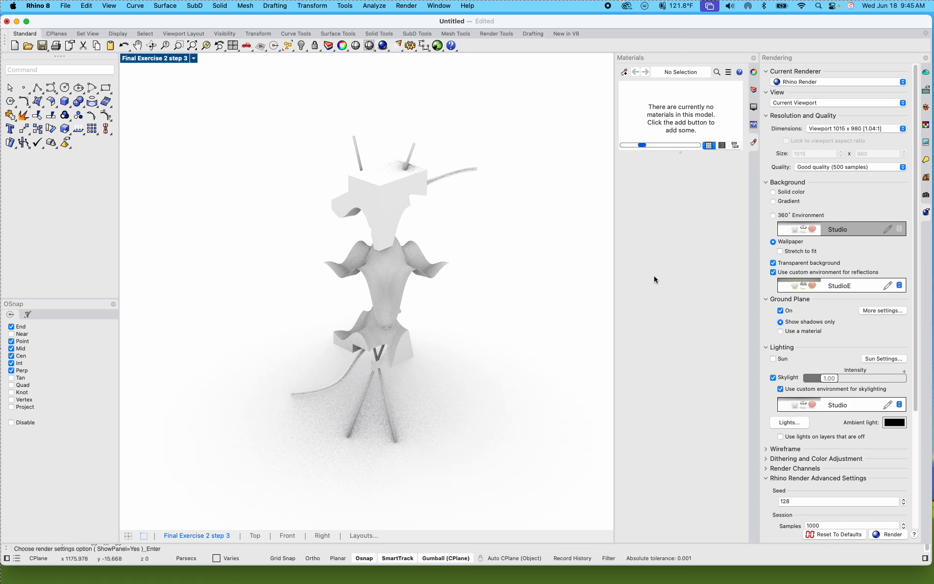
Step: Change the render background to a 360° Environment using StudioE
left_click(773, 215)
left_click(842, 233)
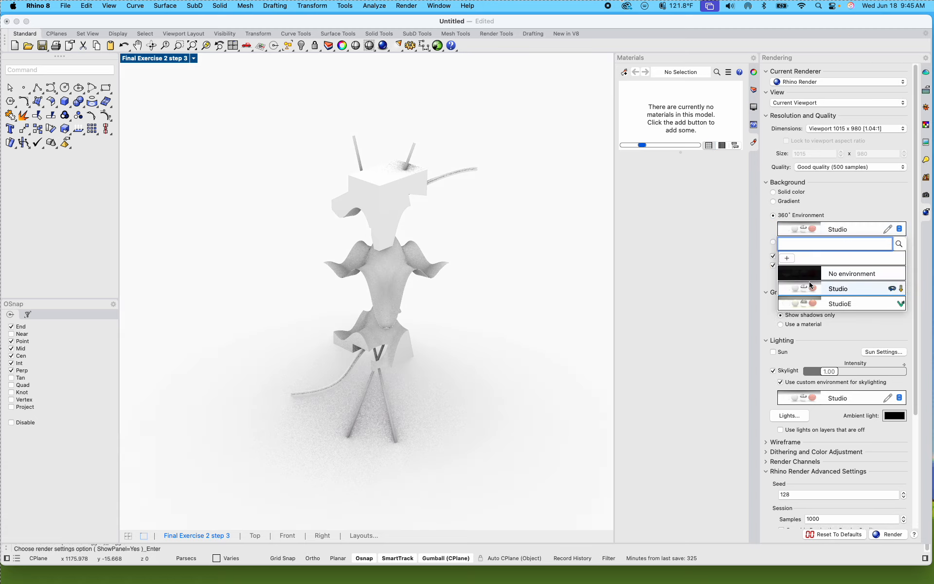
left_click(837, 304)
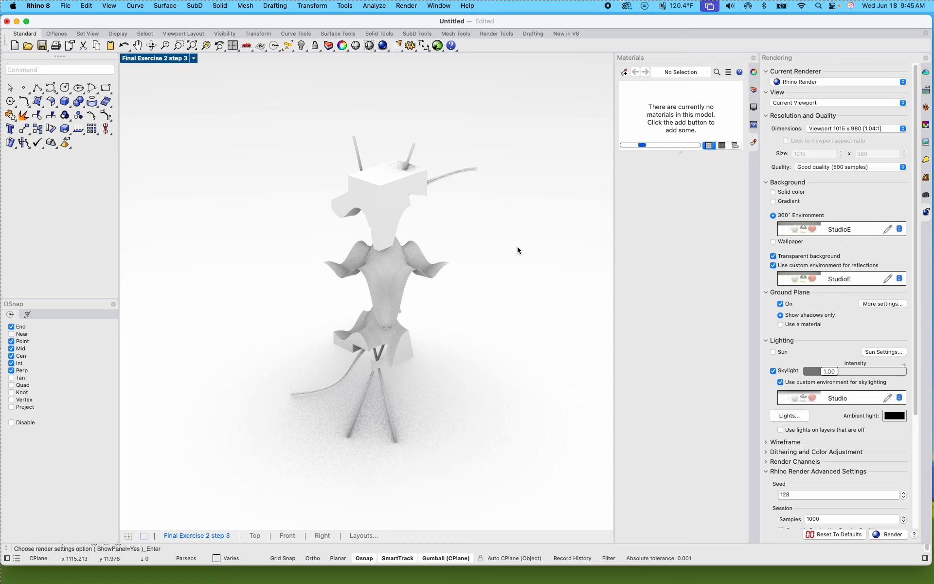
Step: Orbit the model to inspect the environment background, and restore the Final Exercise 2 step 3 named view
right_click_drag(517, 250, 531, 236)
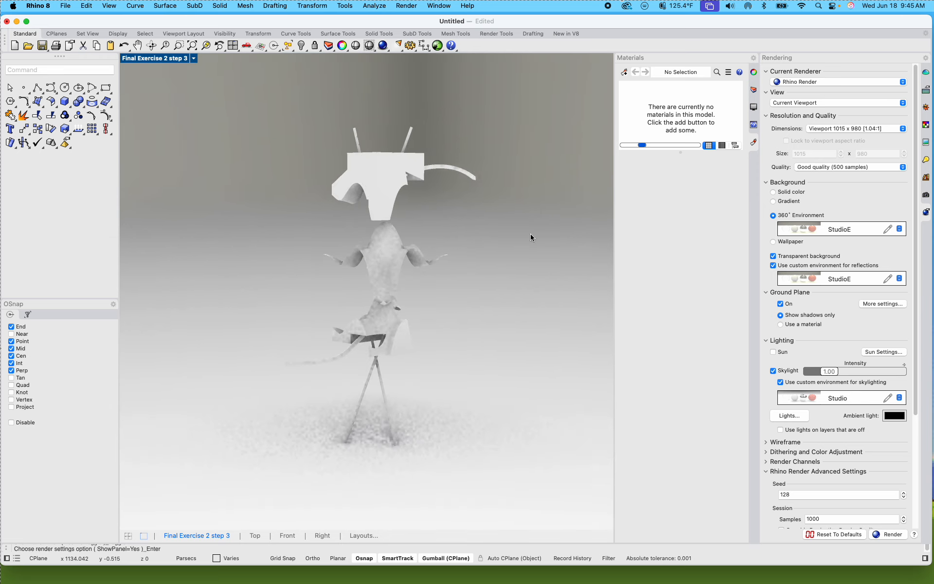
left_click(925, 195)
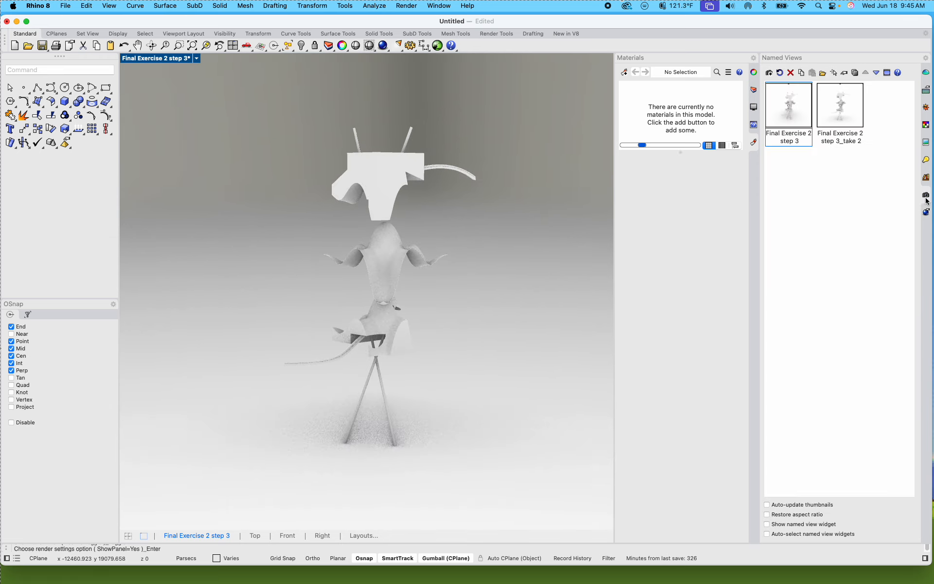
double_click(777, 111)
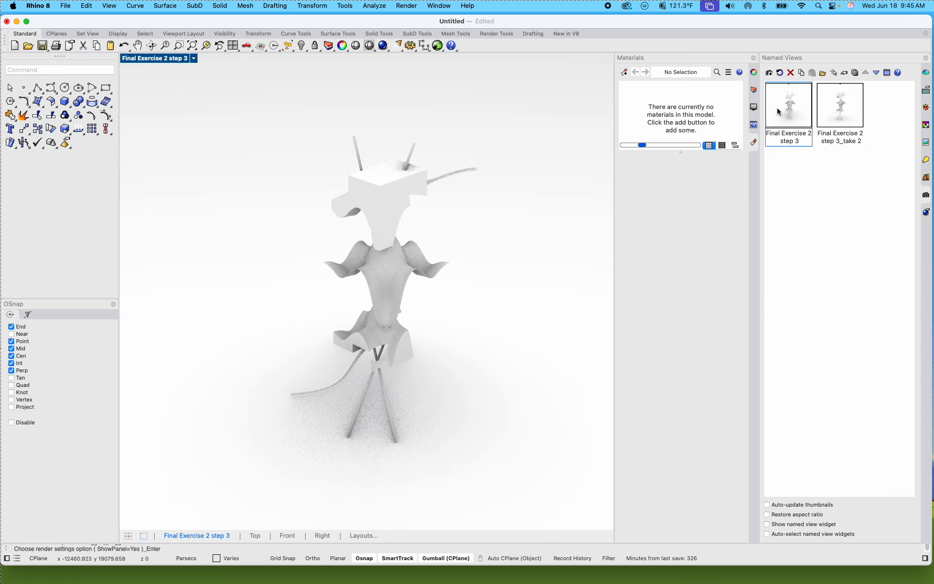
Step: Return to the render settings and turn on the sun in the lighting
left_click(923, 212)
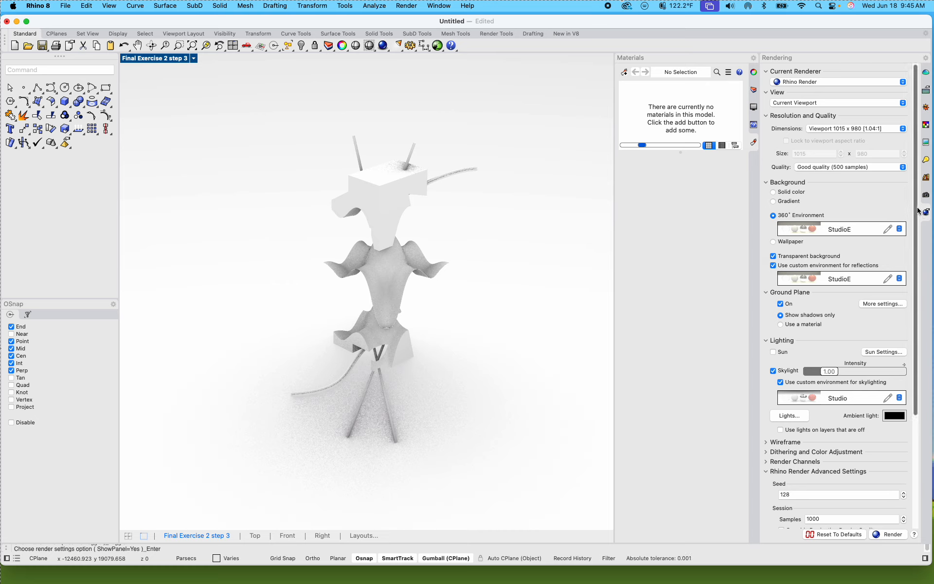
scroll(815, 342, "down", 1)
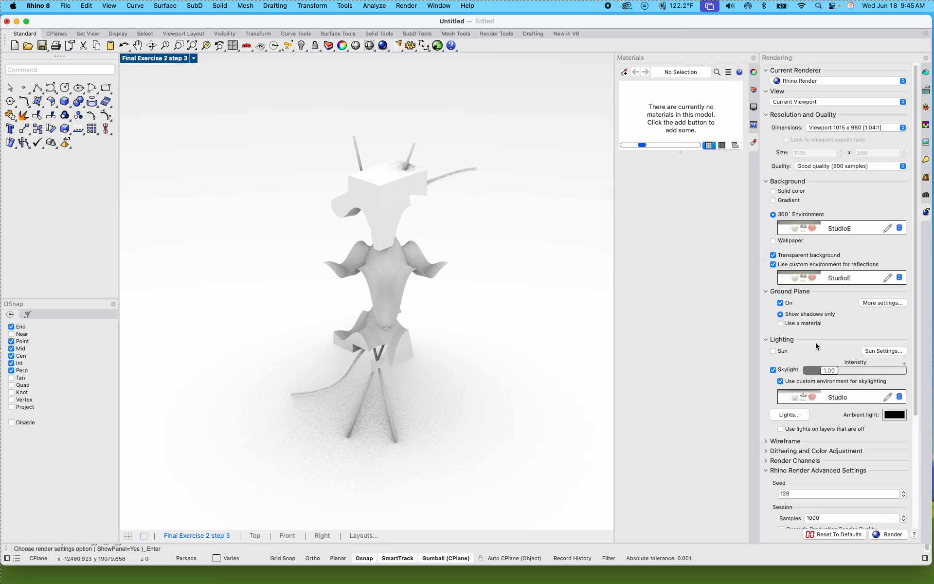
left_click(773, 351)
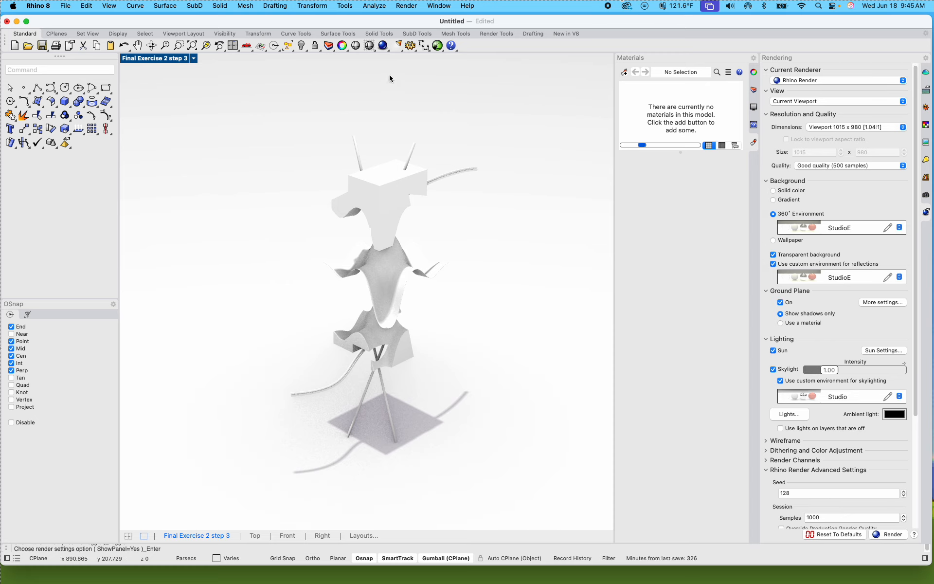
Step: Open the Sun settings and set north to about 207.8° and the sun intensity to about 1.07
left_click(67, 70)
type("Sun")
key("Return")
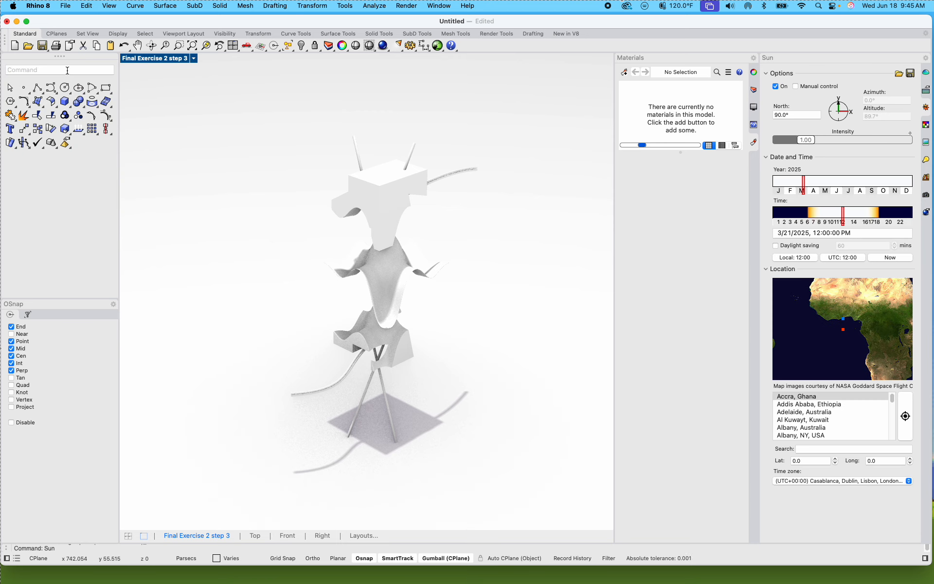
left_click(775, 86)
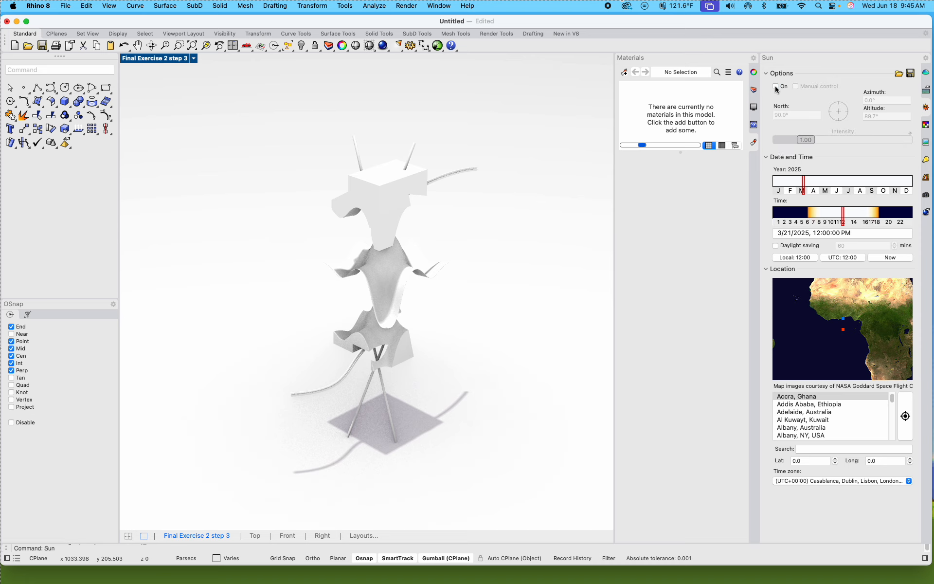
left_click(775, 86)
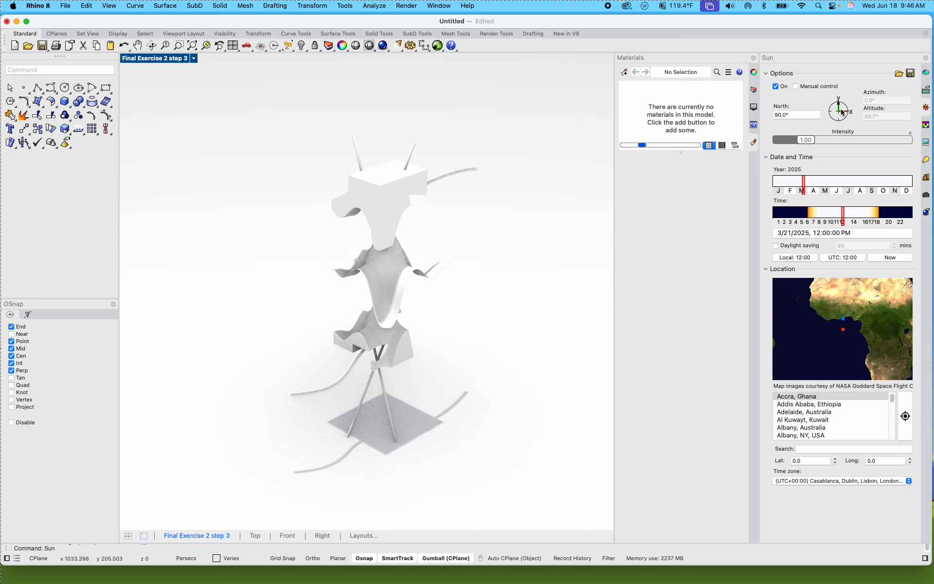
left_click_drag(841, 112, 807, 144)
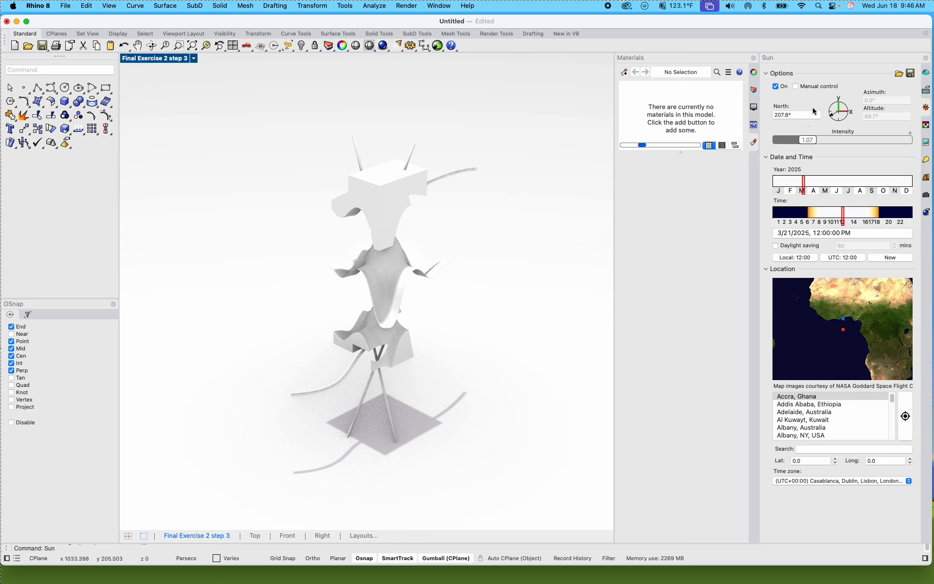
Step: Set the sun's map location to Mexico, at about latitude 24.0 and longitude -100.0
left_click_drag(869, 329, 899, 352)
mouse_move(835, 333)
left_mouse_down()
mouse_move(908, 344)
mouse_move(856, 335)
left_mouse_up()
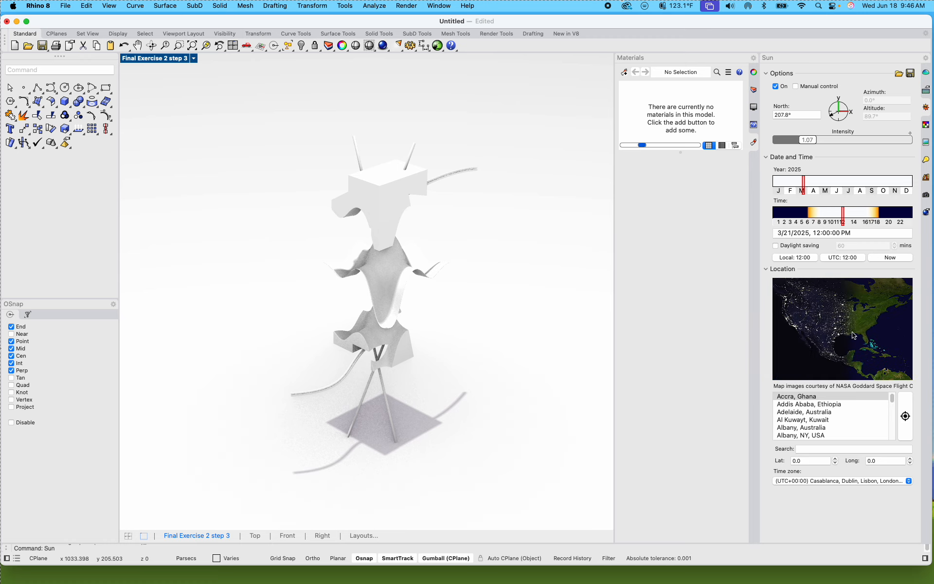
left_click(836, 339)
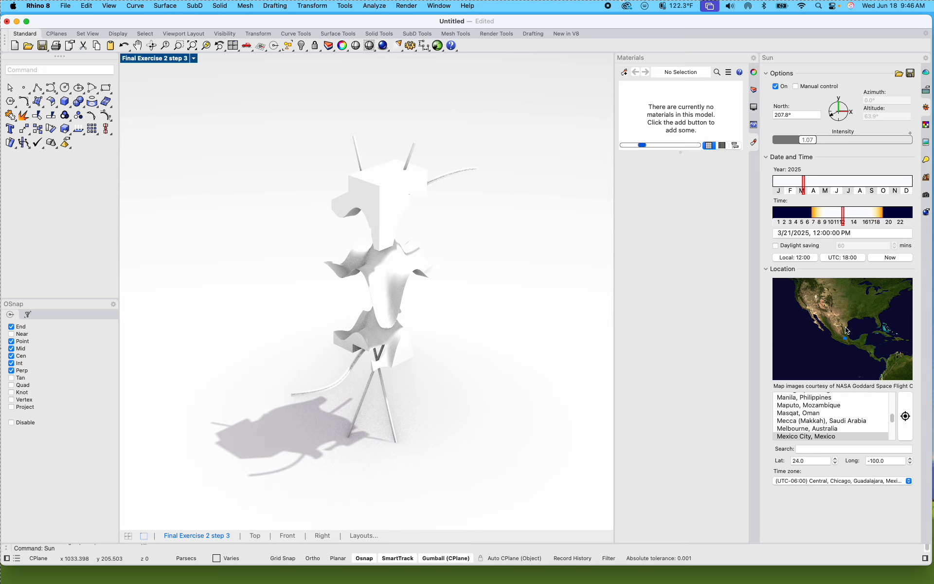
Step: Set the sun's time to about 11:50 AM and its date to January 16, 2025
left_click(832, 218)
left_click_drag(832, 218, 842, 219)
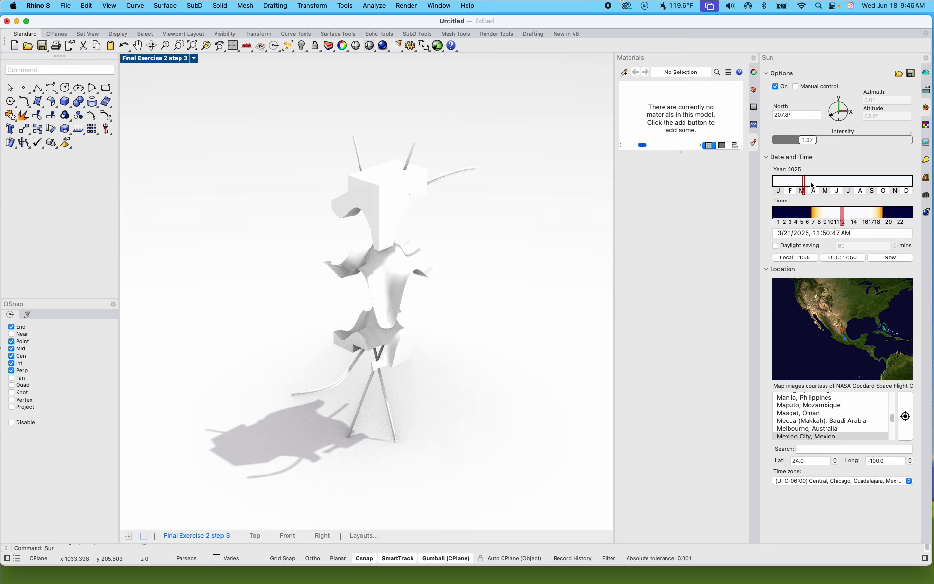
mouse_move(818, 186)
left_mouse_down()
mouse_move(845, 184)
mouse_move(779, 194)
left_mouse_up()
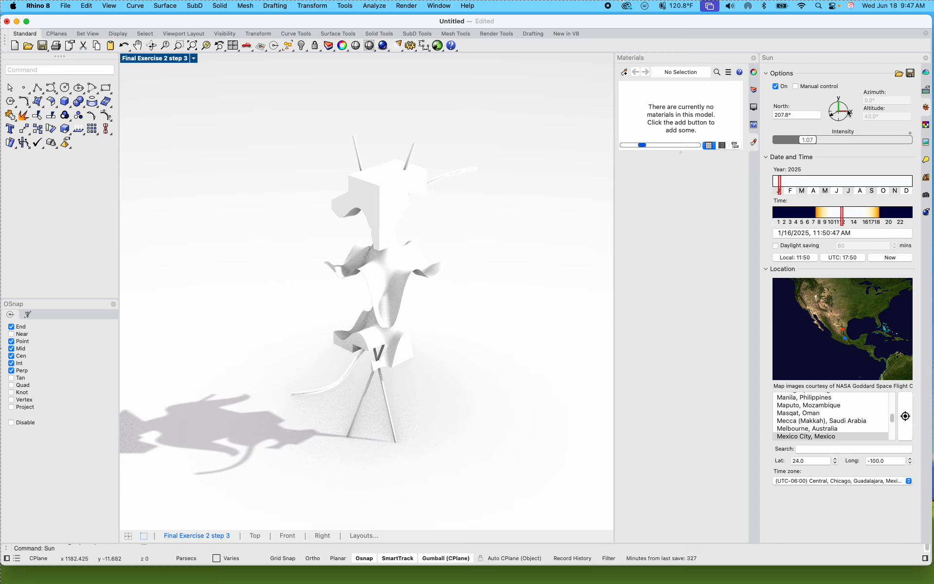
Step: Enable manual sun control and set the sun's altitude to about 50.6° and its azimuth to about 165.0°
left_click(805, 88)
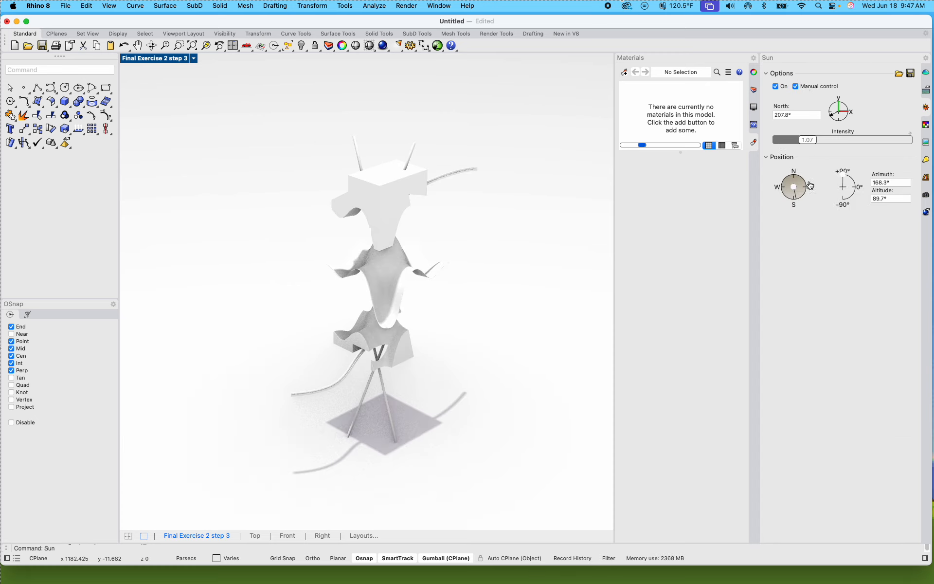
left_click_drag(841, 185, 851, 181)
left_click_drag(796, 195, 794, 187)
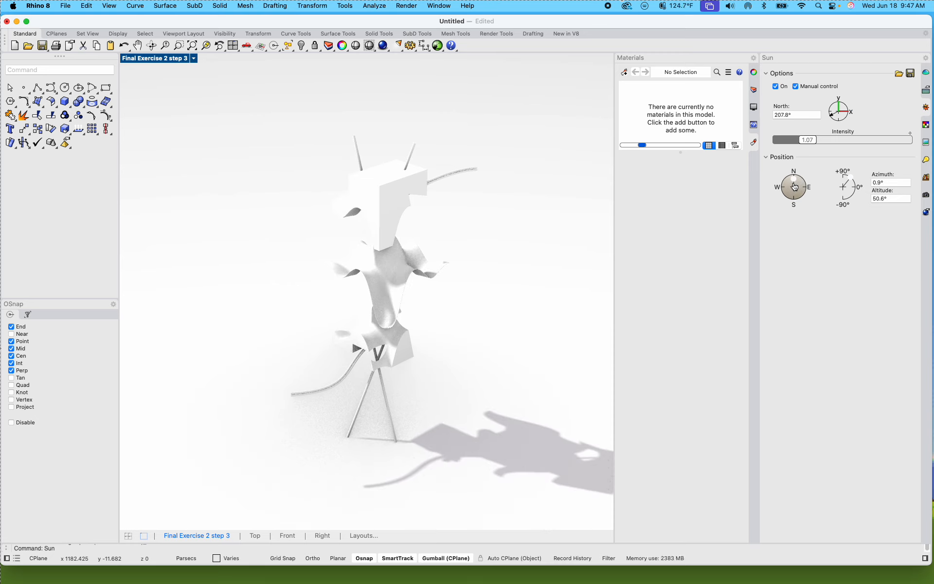
left_click_drag(794, 187, 842, 168)
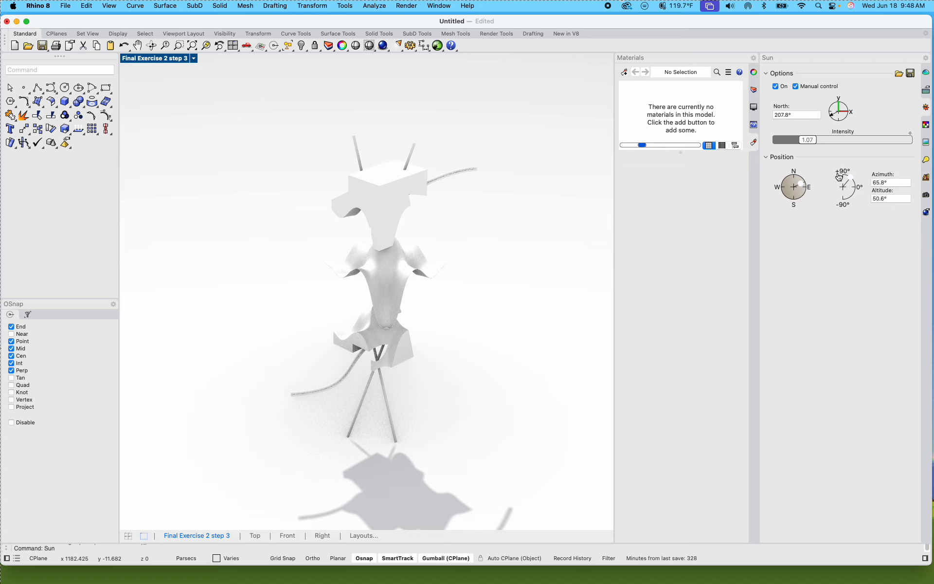
left_click_drag(802, 184, 798, 206)
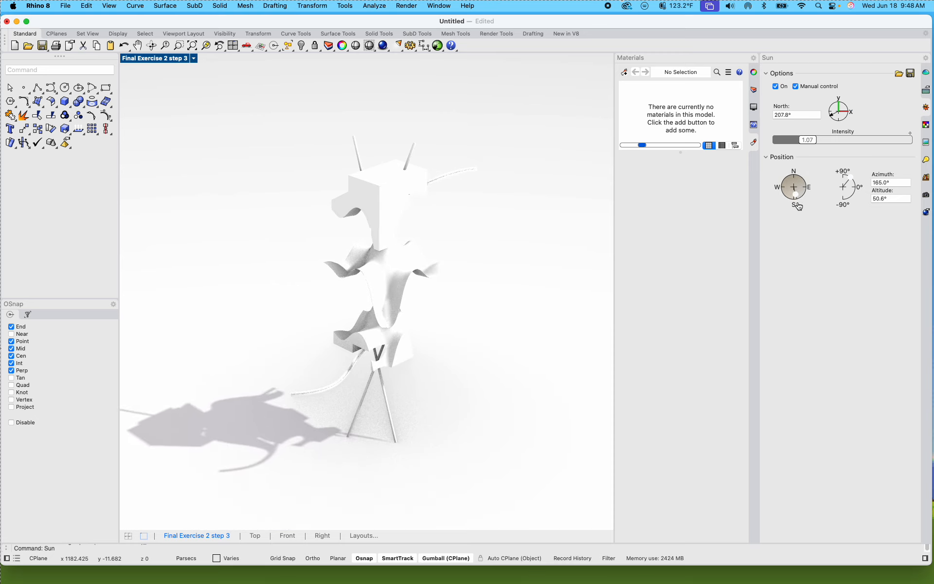
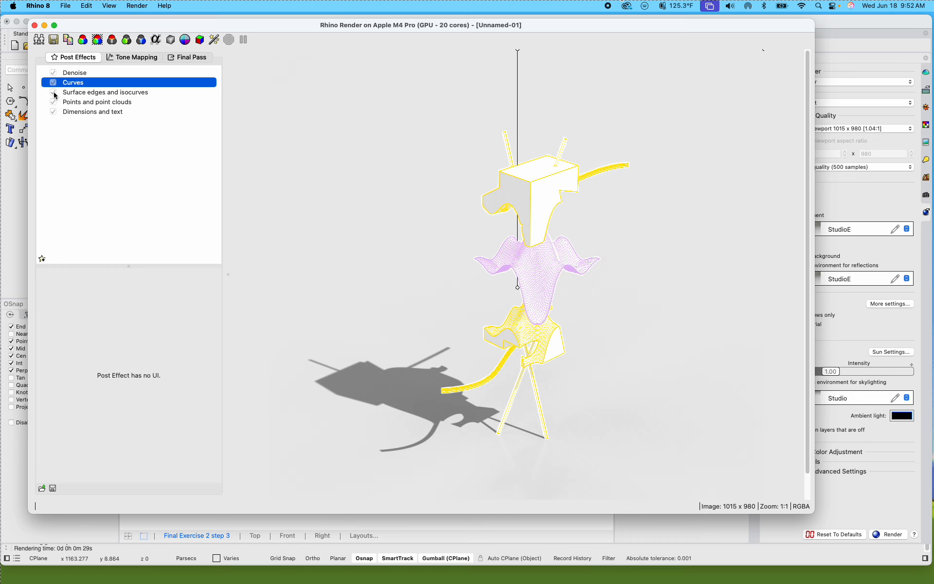
Step: Turn off surface edges and isocurves in the render and save it to the Desktop as a PNG named "Test render"
left_click(53, 93)
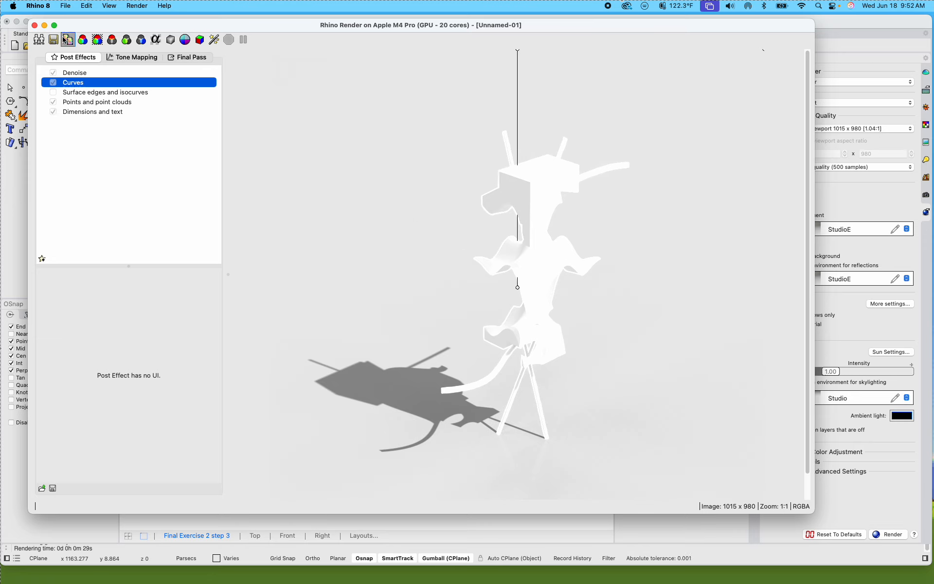
left_click(54, 39)
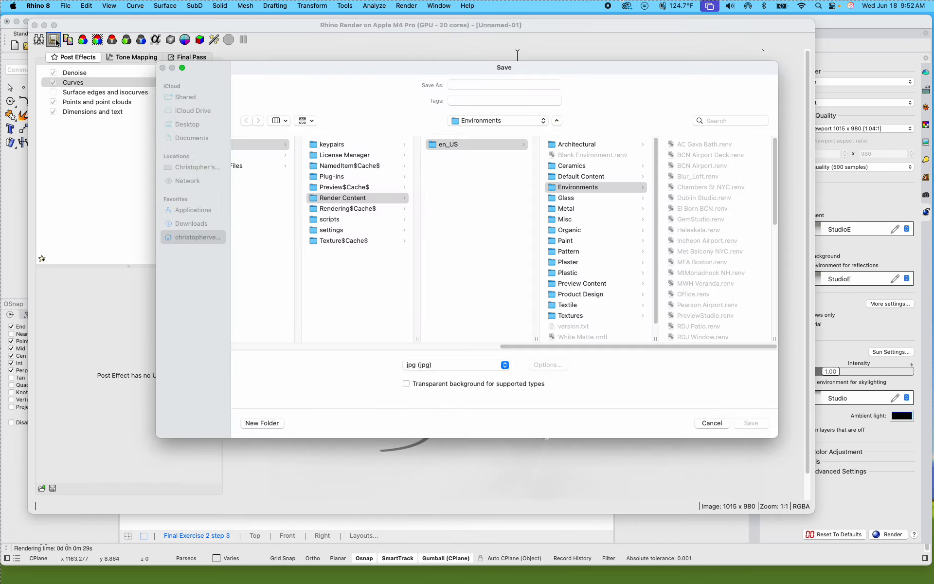
left_click(418, 365)
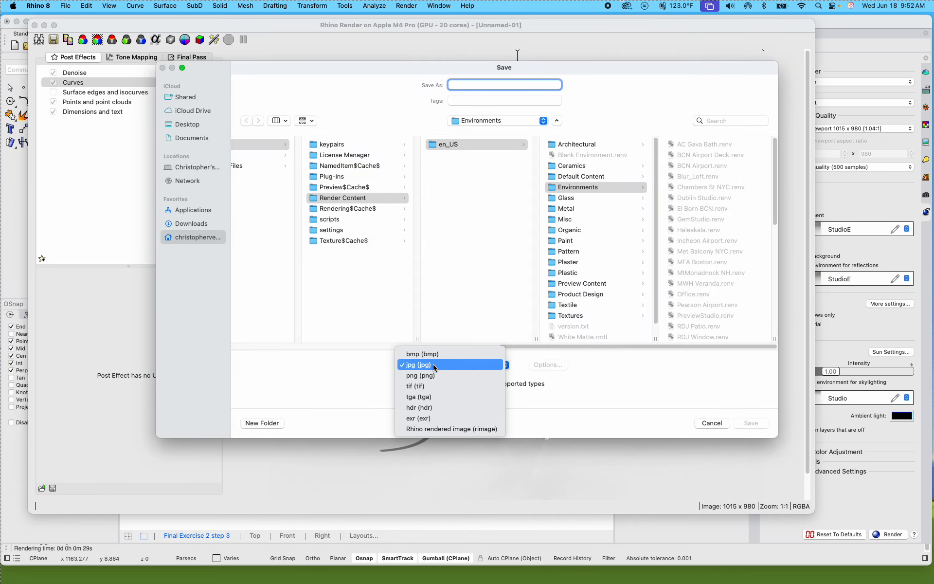
left_click(426, 377)
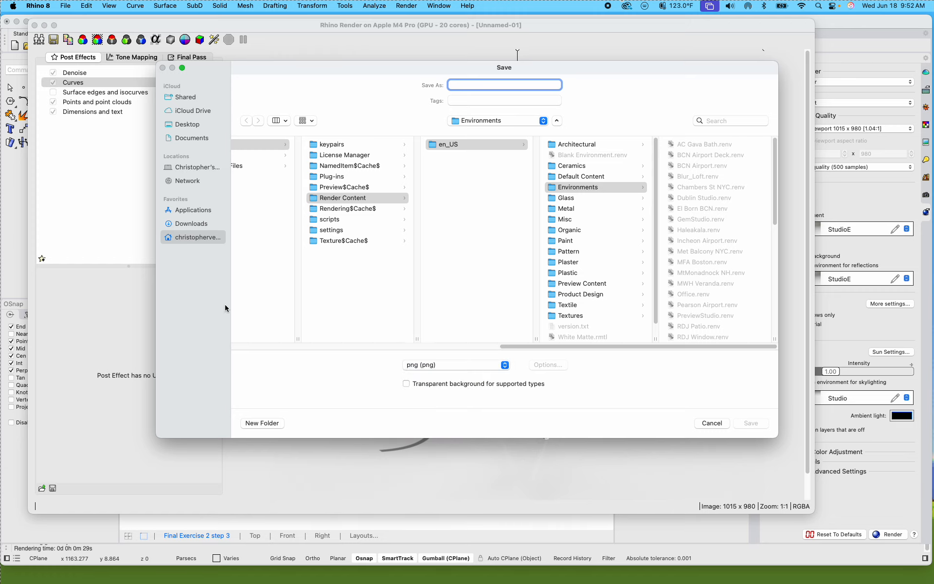
left_click(181, 125)
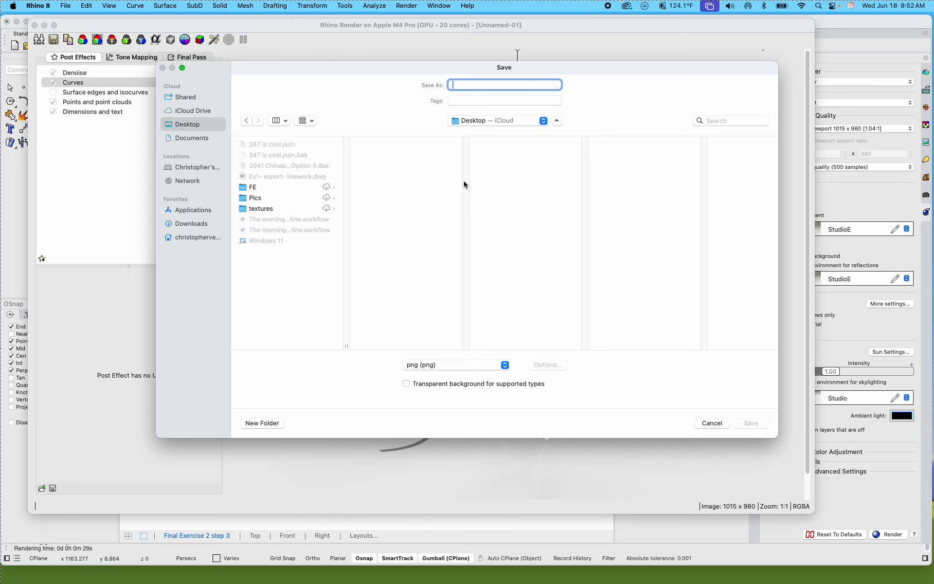
type("Test render")
key("Return")
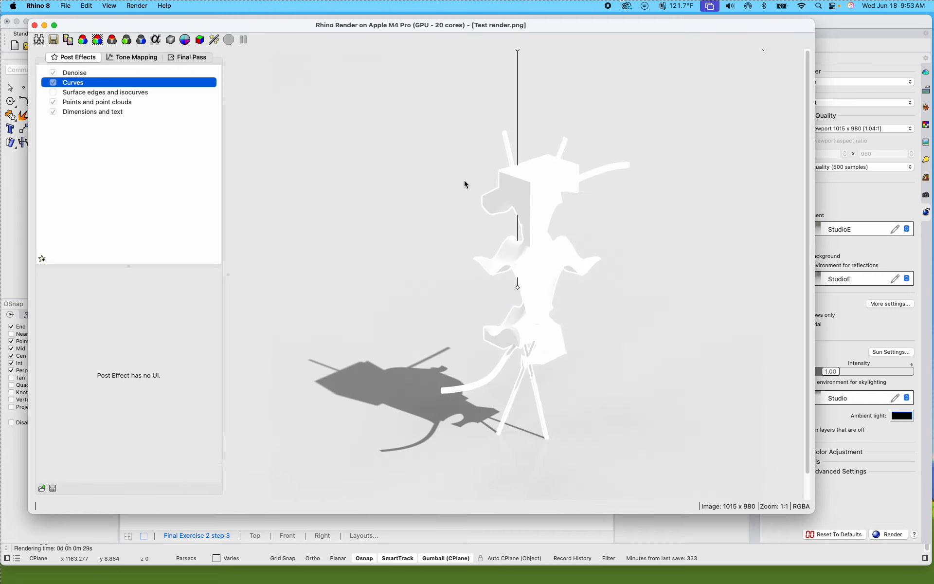
Step: Minimize the render window to view the desktop, and bring Rhino back to the front
left_click(44, 25)
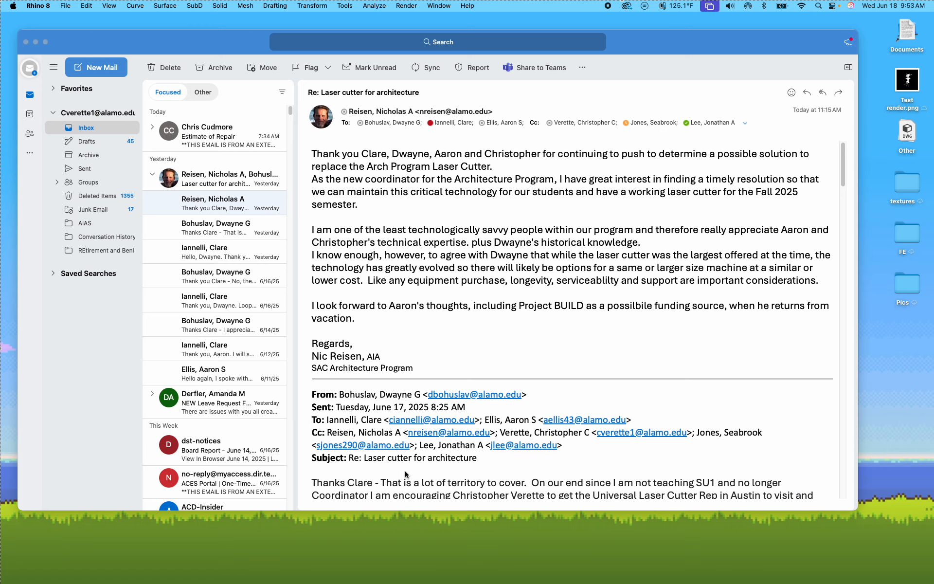
mouse_move(404, 578)
mouse_move(93, 48)
left_mouse_down()
mouse_move(112, 154)
mouse_move(107, 45)
left_mouse_up()
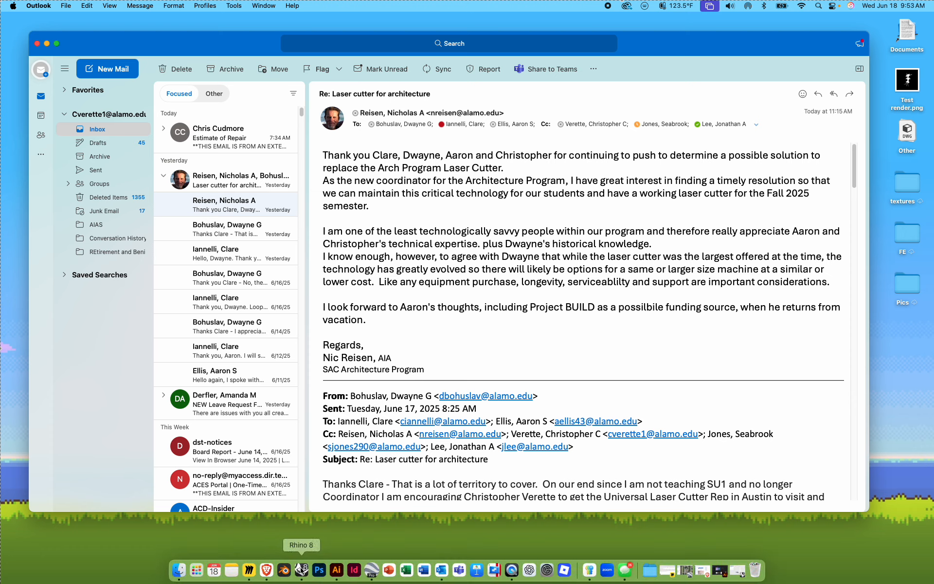
left_click(302, 569)
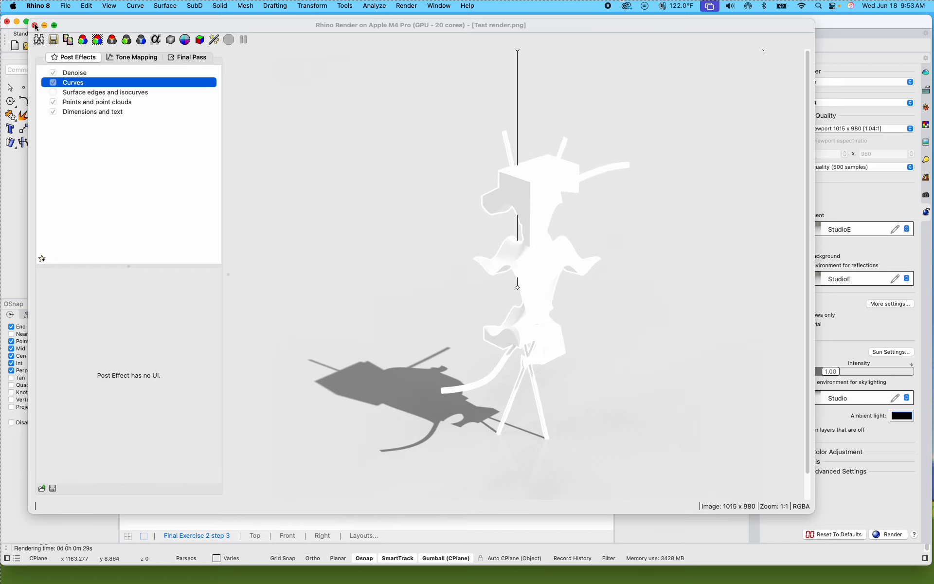
Step: Bring the Test render.png render window to the front and close it
left_click_drag(36, 28, 115, 58)
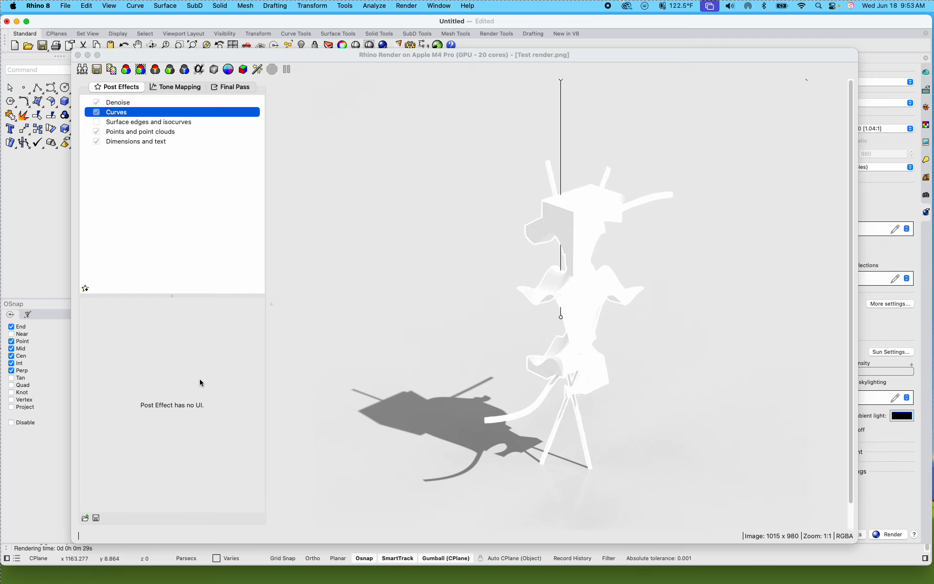
mouse_move(116, 57)
left_mouse_down()
mouse_move(144, 62)
mouse_move(117, 61)
left_mouse_up()
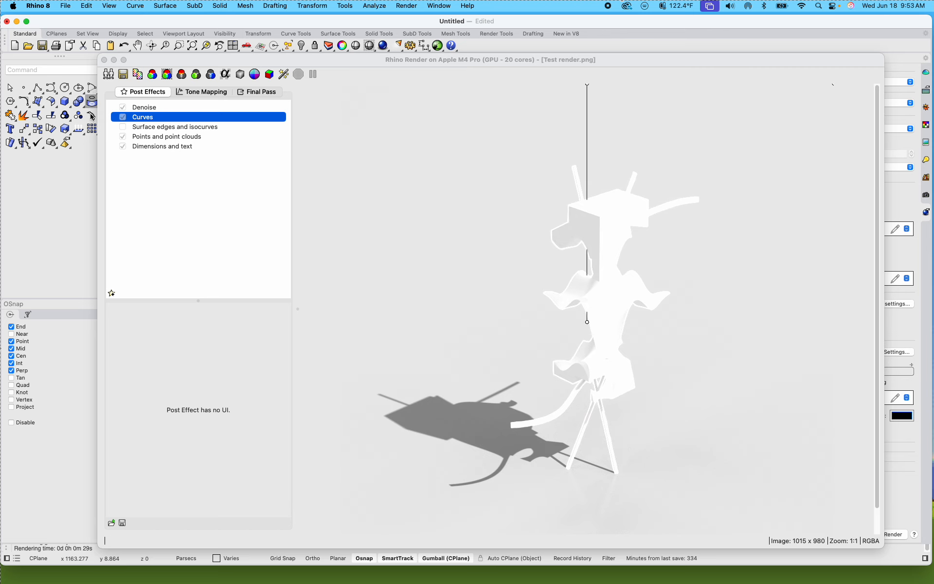
mouse_move(228, 582)
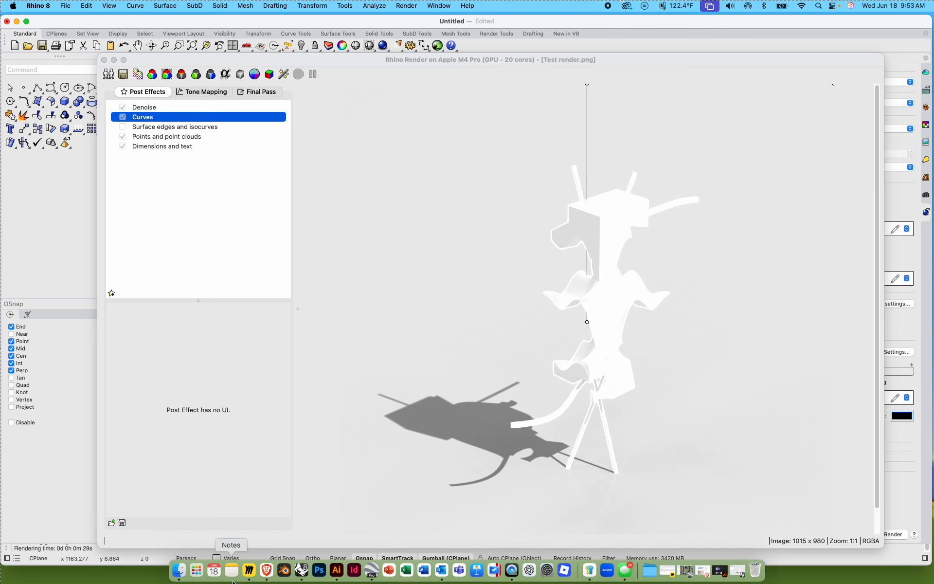
right_click(301, 570)
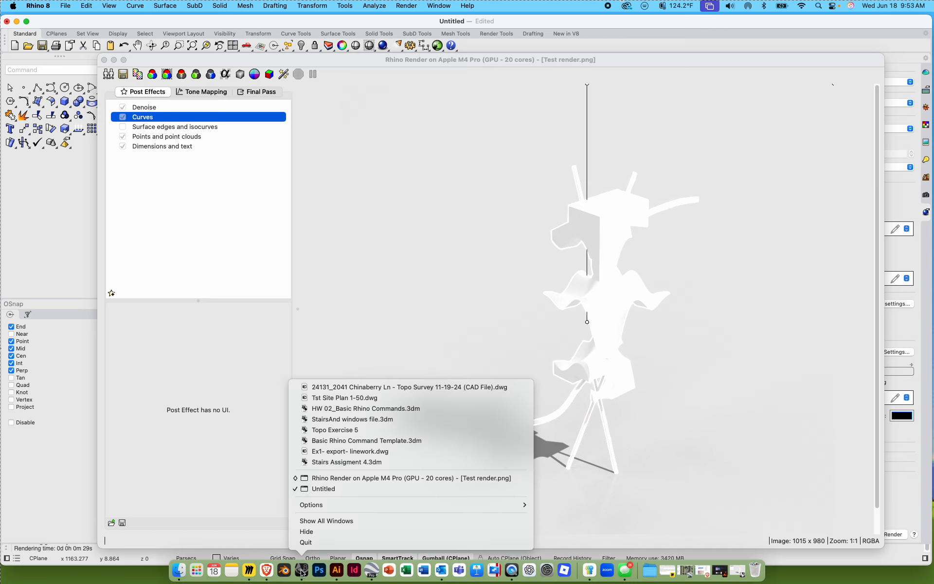
left_click(337, 479)
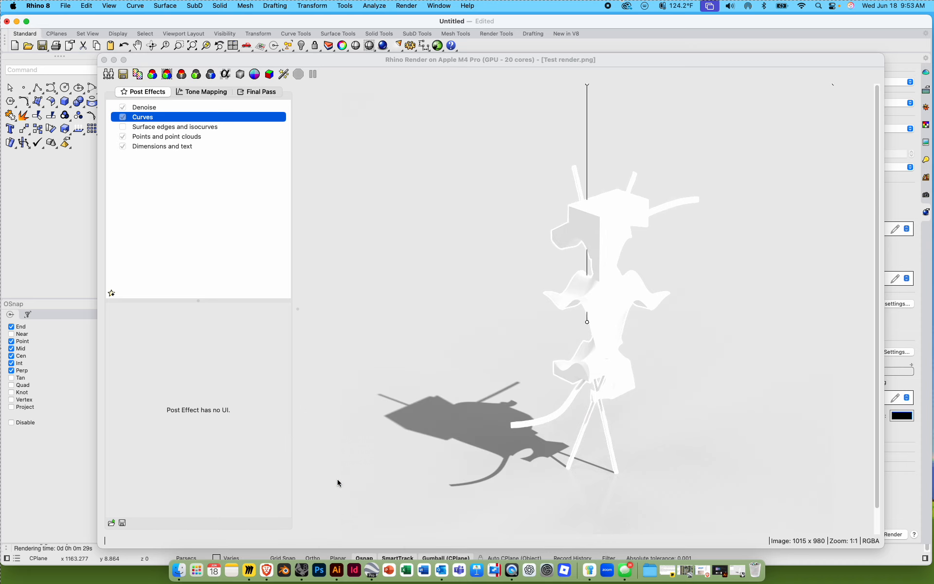
left_click(104, 60)
left_click(516, 209)
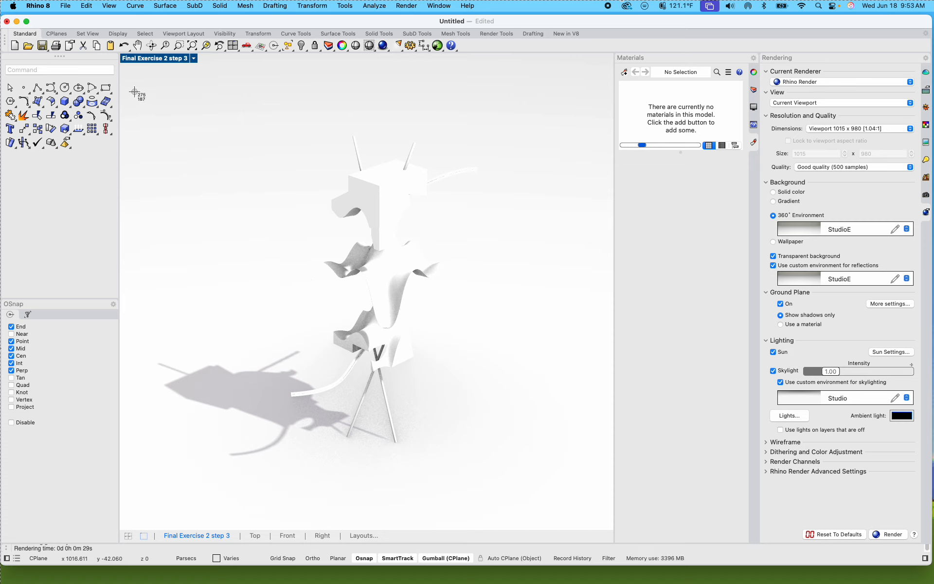
Step: Capture a screenshot of the viewport area around the rendered model and its shadow
left_click_drag(133, 92, 497, 491)
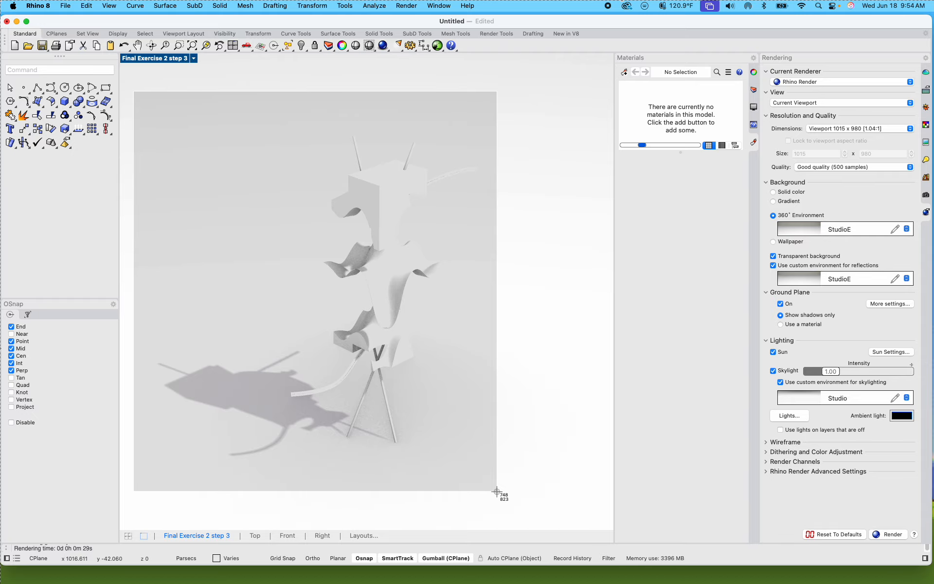
left_click_drag(496, 492, 497, 491)
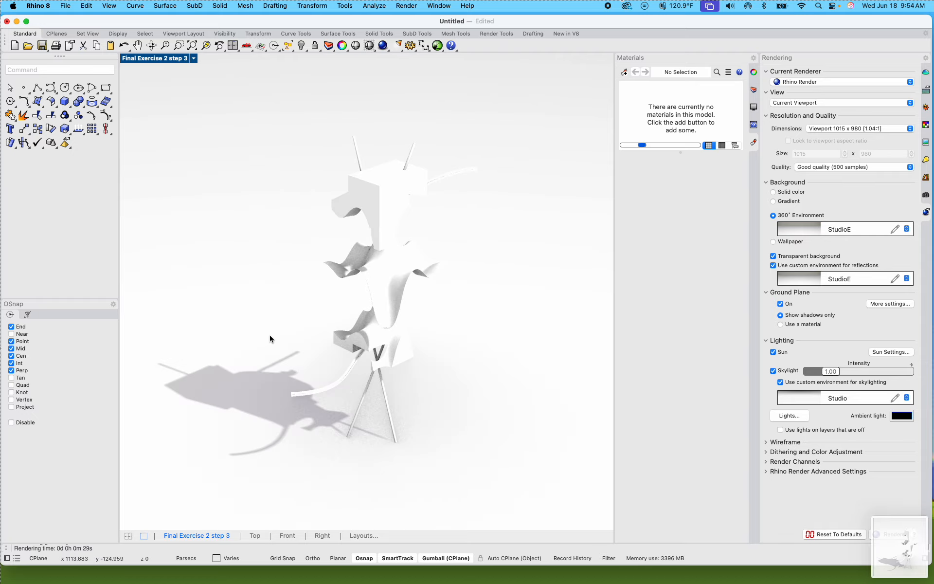
Step: Minimize the model and mail windows to check the files on the desktop, and reopen the Rhino model window
left_click(17, 22)
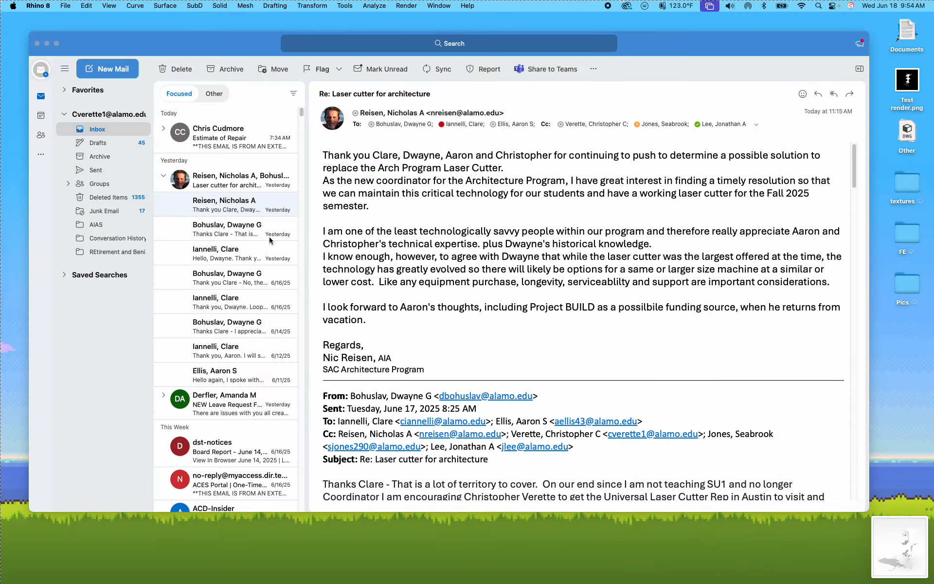
left_click(47, 43)
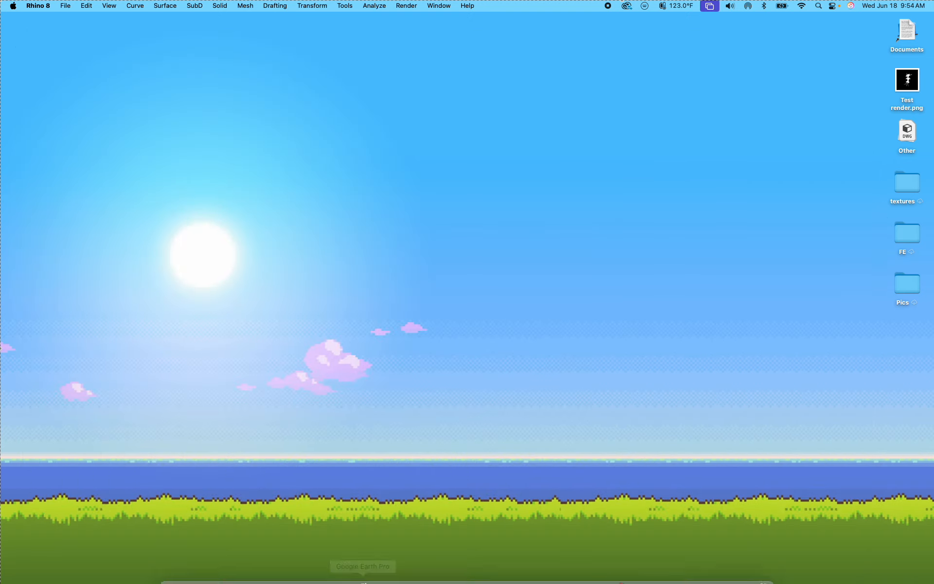
mouse_move(366, 581)
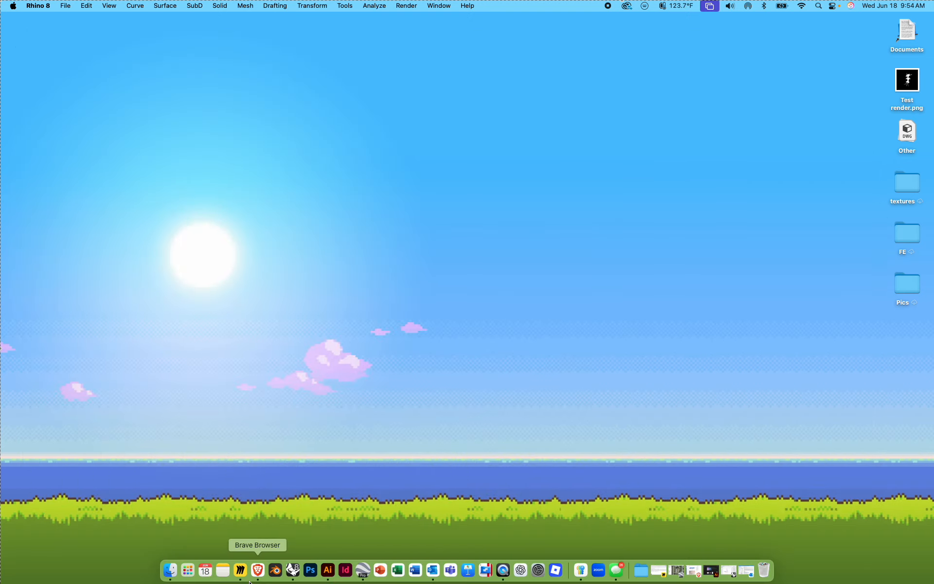
left_click(293, 571)
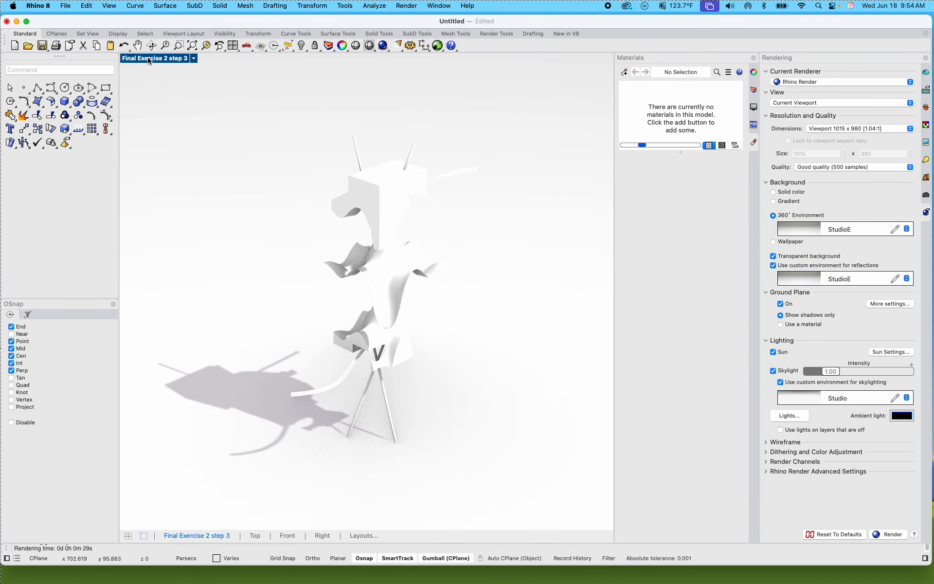
Step: Return to the four-viewport layout and switch the rendered viewport to the Perspective view with Shaded display
double_click(150, 58)
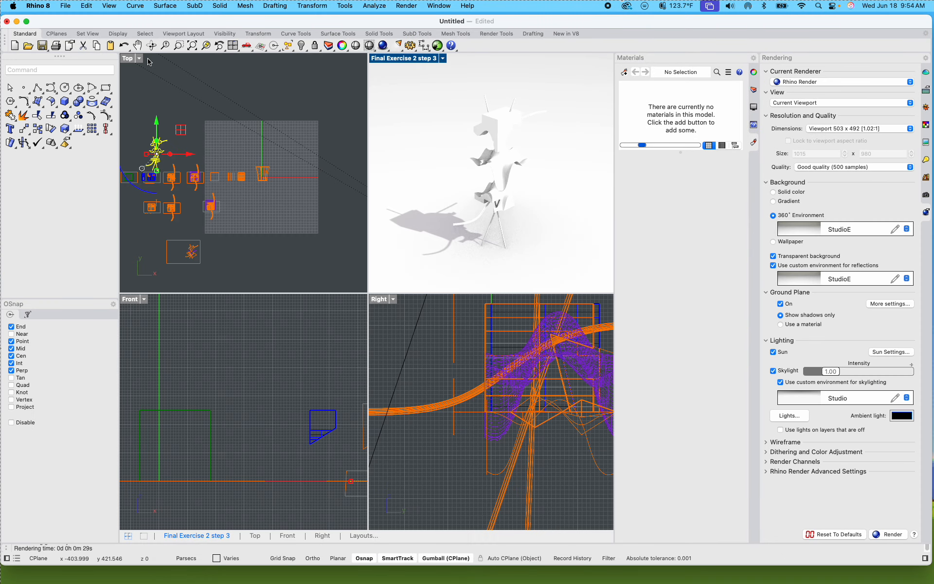
left_click(443, 58)
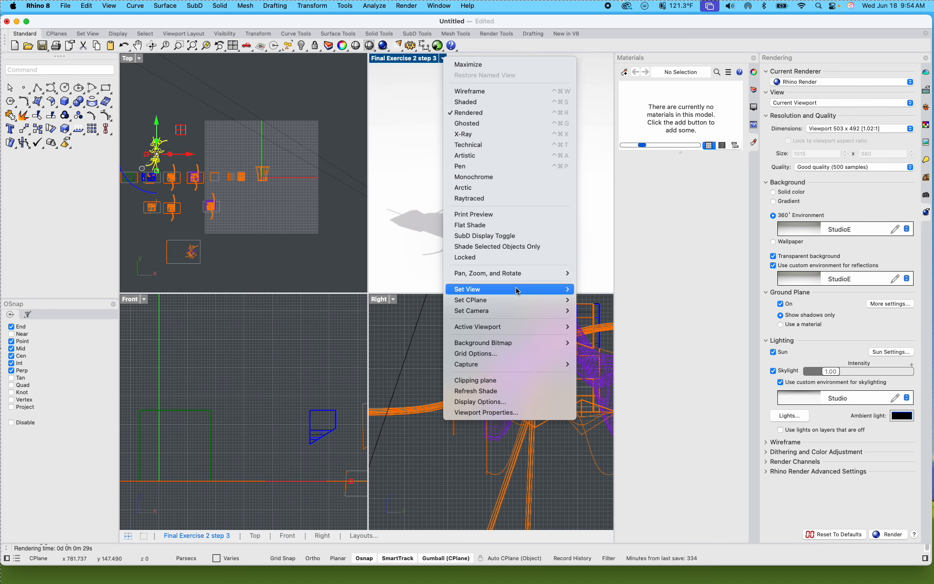
mouse_move(526, 291)
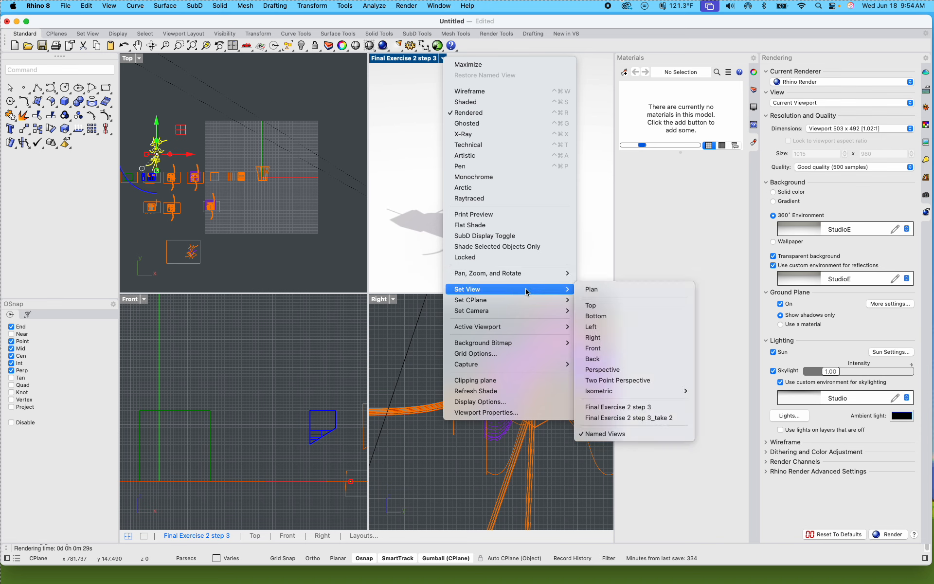
left_click(627, 369)
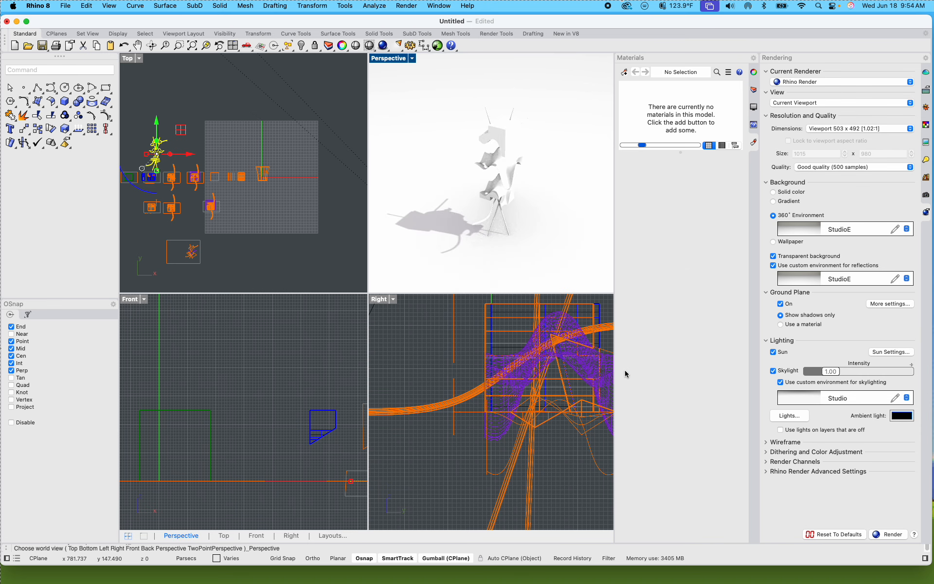
left_click(412, 58)
left_click(465, 101)
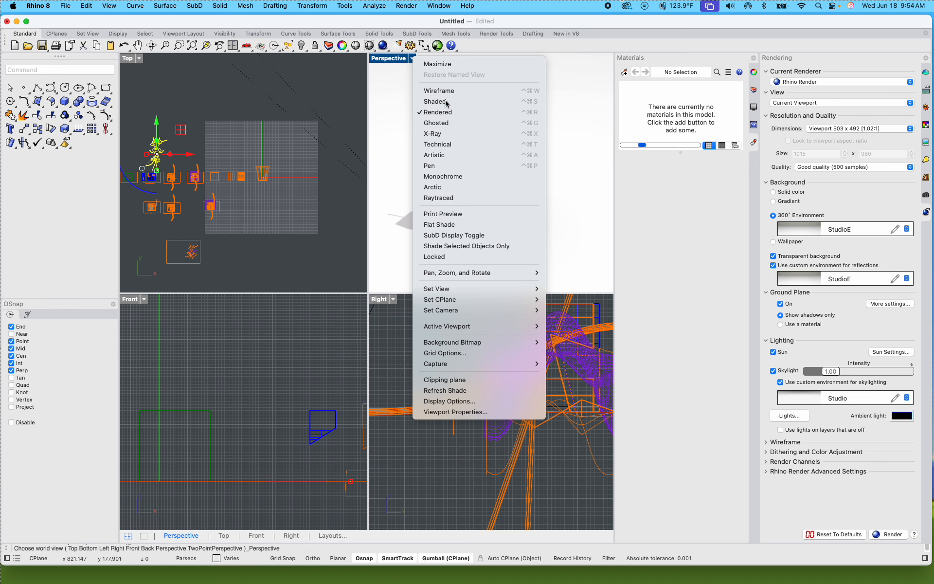
right_click_drag(436, 190, 317, 199)
Step: Hide the viewport camera object with the Camera command and clear the selection
type("camera")
key("Return")
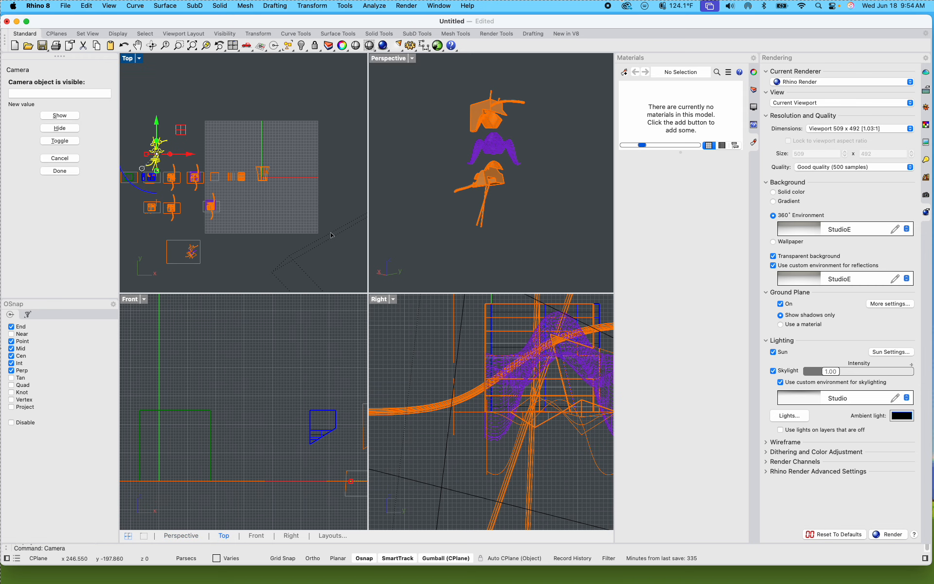
left_click(60, 128)
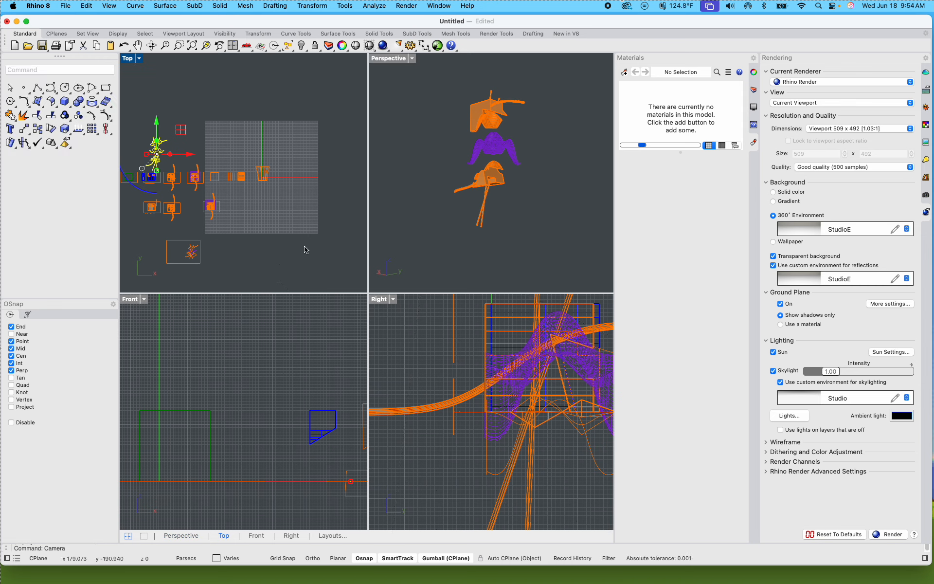
left_click(260, 265)
Step: Delete the old 2D linework inside the separate lower frame in the Top view, keeping the frame
scroll(189, 275, "up", 8)
scroll(187, 240, "up", 9)
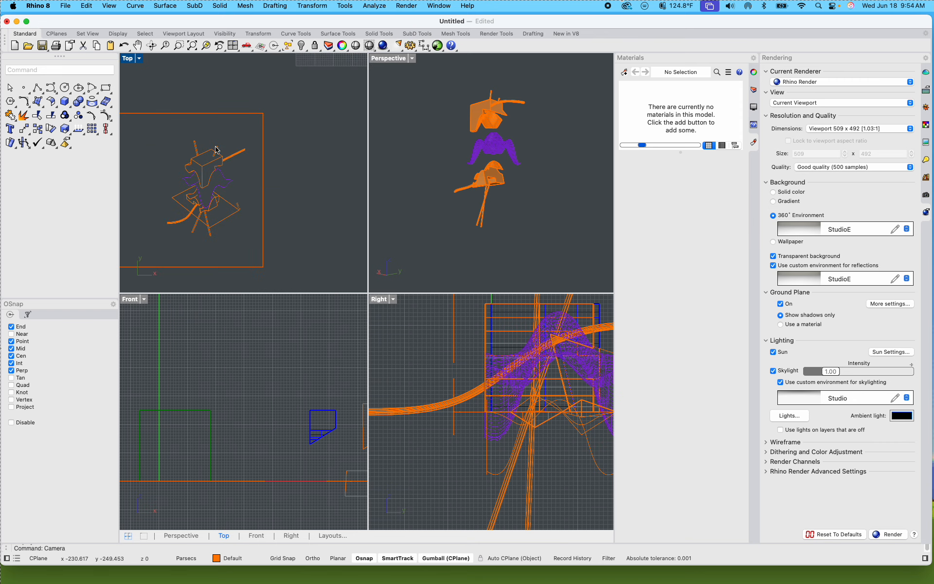
left_click_drag(246, 249, 141, 135)
key("Delete")
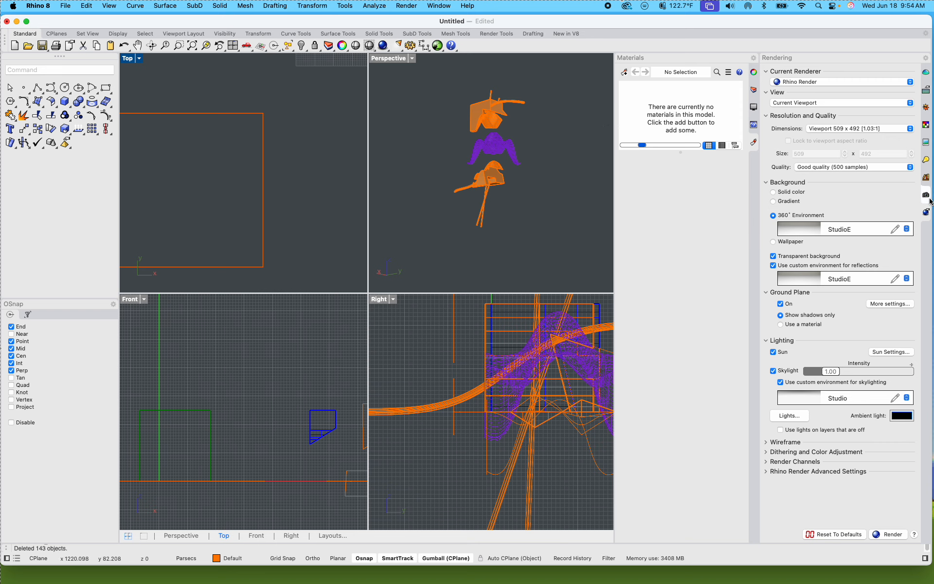
Step: Move the exploded model's 2D linework from above the row of step frames down to the empty lower frame
scroll(224, 200, "down", 8)
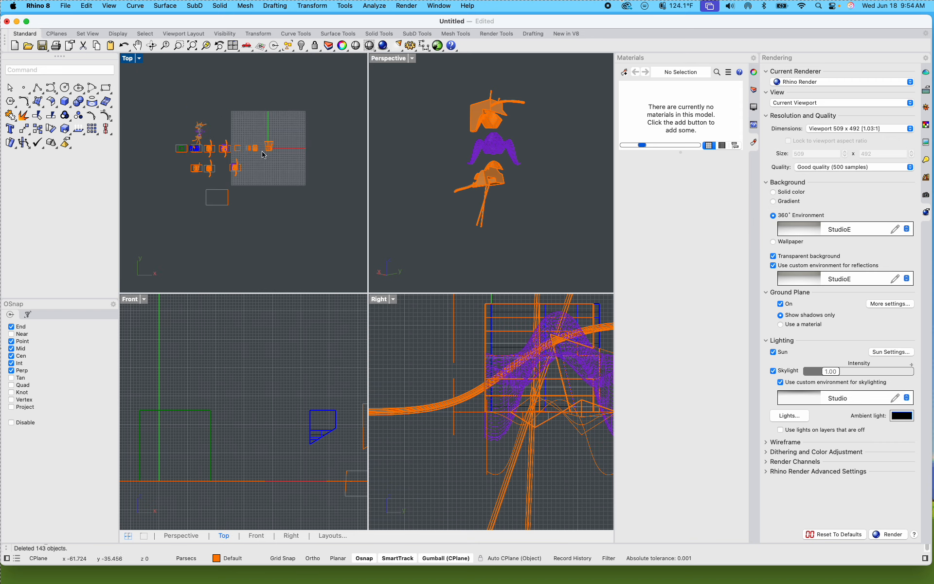
scroll(260, 155, "up", 10)
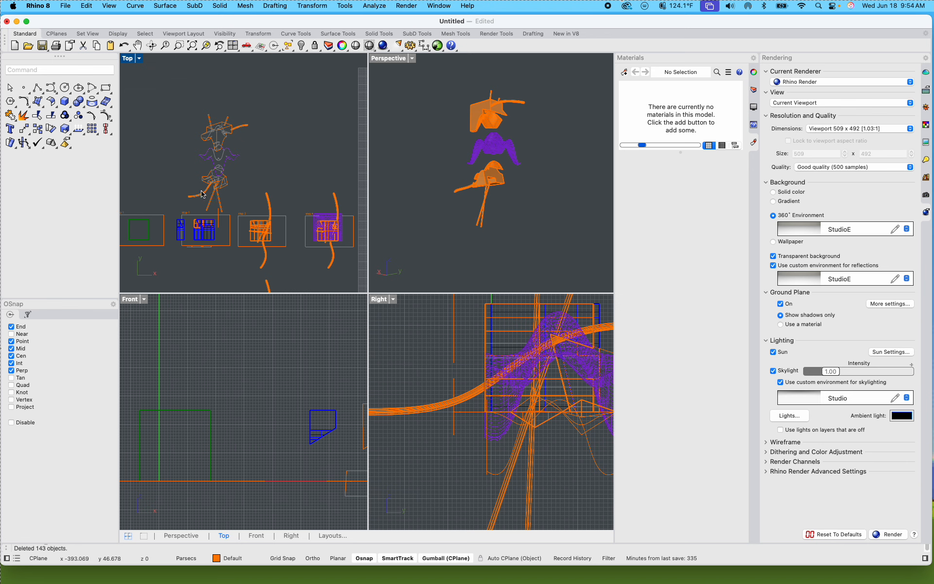
scroll(203, 191, "up", 6)
scroll(282, 213, "down", 6)
left_click_drag(286, 209, 179, 89)
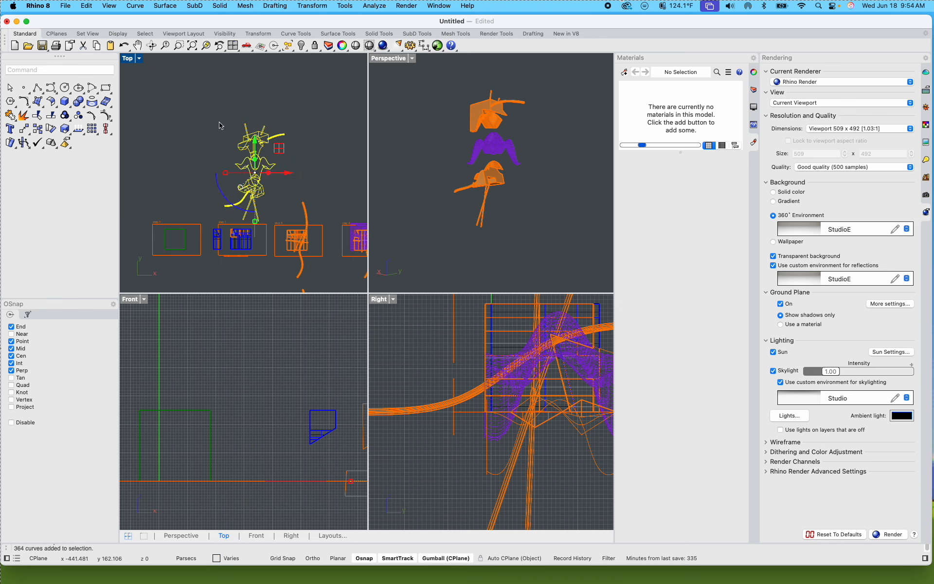
scroll(265, 172, "down", 6)
left_click_drag(266, 174, 273, 209)
scroll(297, 267, "up", 5)
left_click(317, 218)
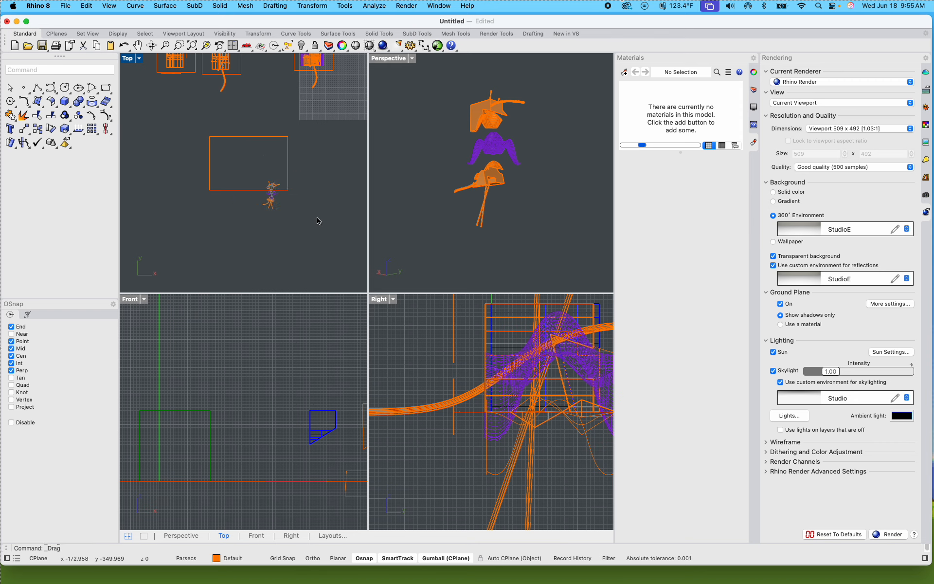
Step: Reposition the exploded model's 2D linework so it sits fully inside the right part of the lower frame
scroll(271, 180, "up", 5)
left_click_drag(219, 166, 263, 212)
left_click(306, 255)
left_click_drag(214, 159, 337, 289)
left_click_drag(275, 244, 281, 173)
key("shift+super+z")
left_click_drag(288, 129, 271, 153)
left_click(294, 274)
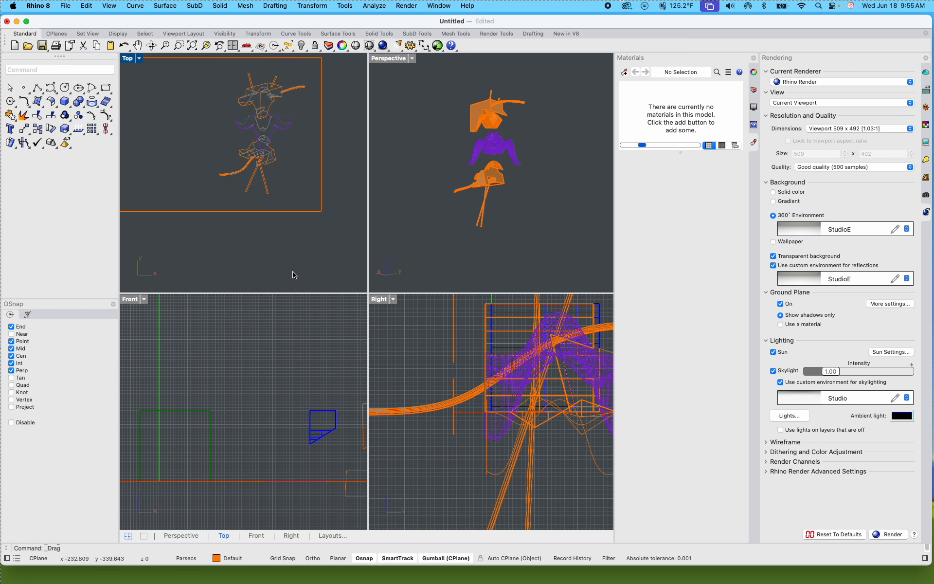
Step: Insert Test render.png from the desktop as a picture over the exploded model's linework in the lower frame
type("Picture")
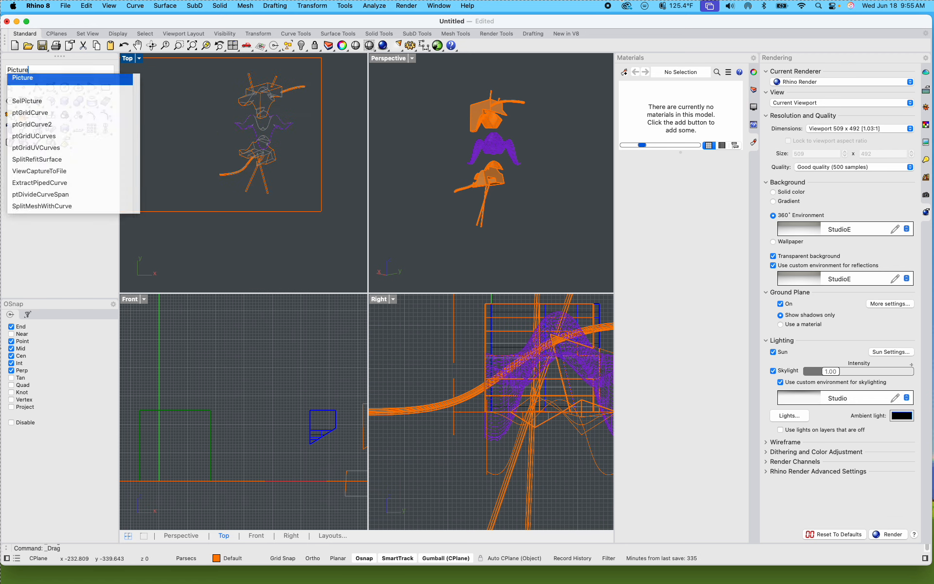
key("Return")
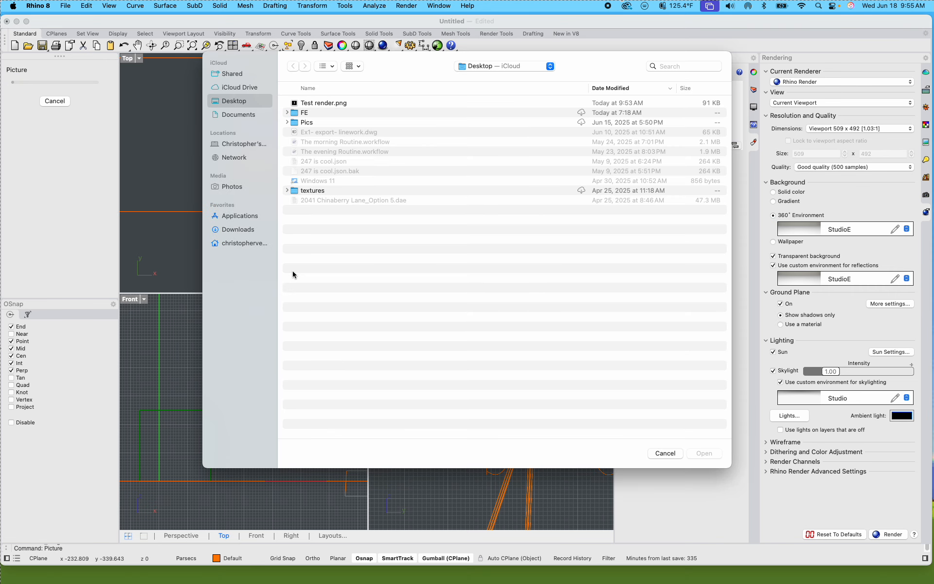
double_click(316, 102)
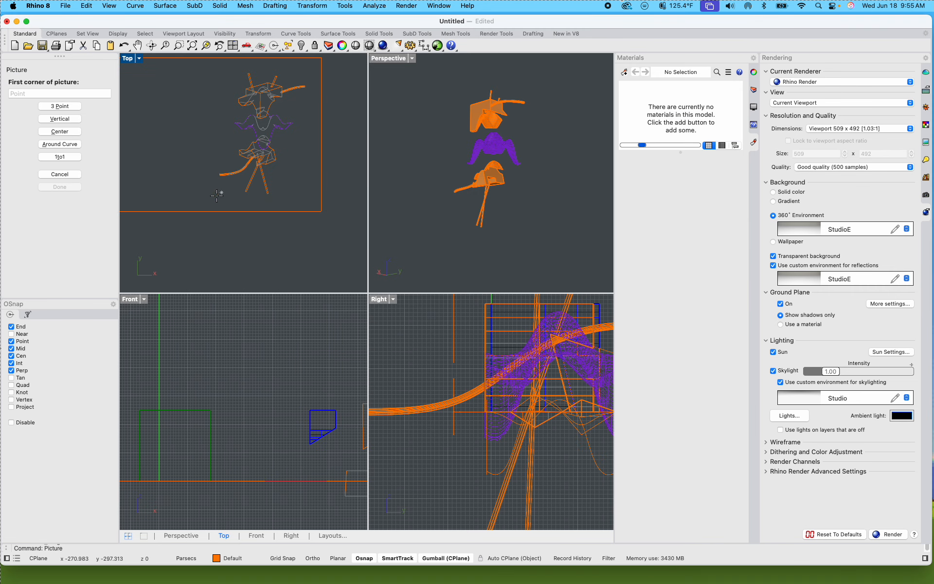
left_click(188, 219)
left_click(344, 88)
Step: Move and scale the render picture in the Top view until its model lines up with the exploded linework
left_click_drag(303, 185, 287, 171)
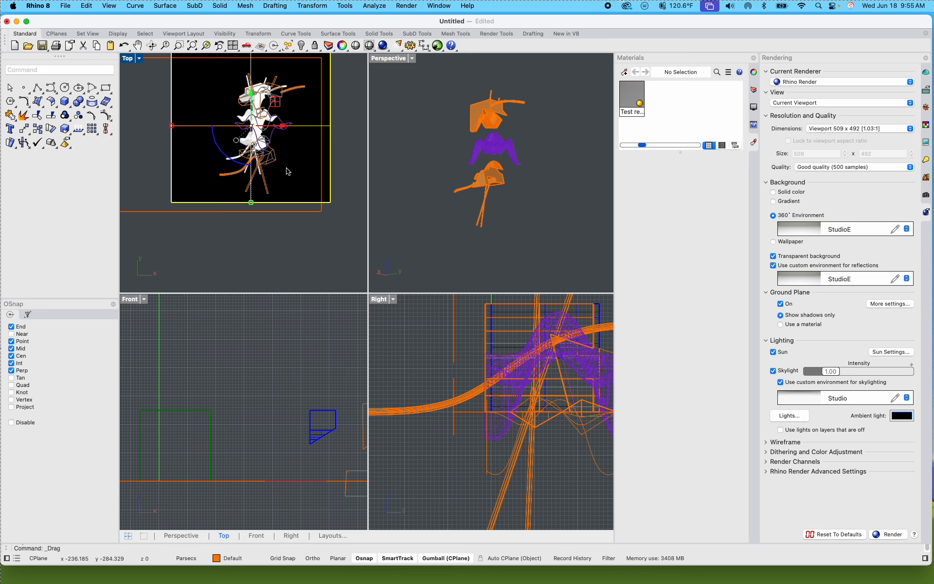
double_click(127, 58)
left_click_drag(485, 249, 484, 255)
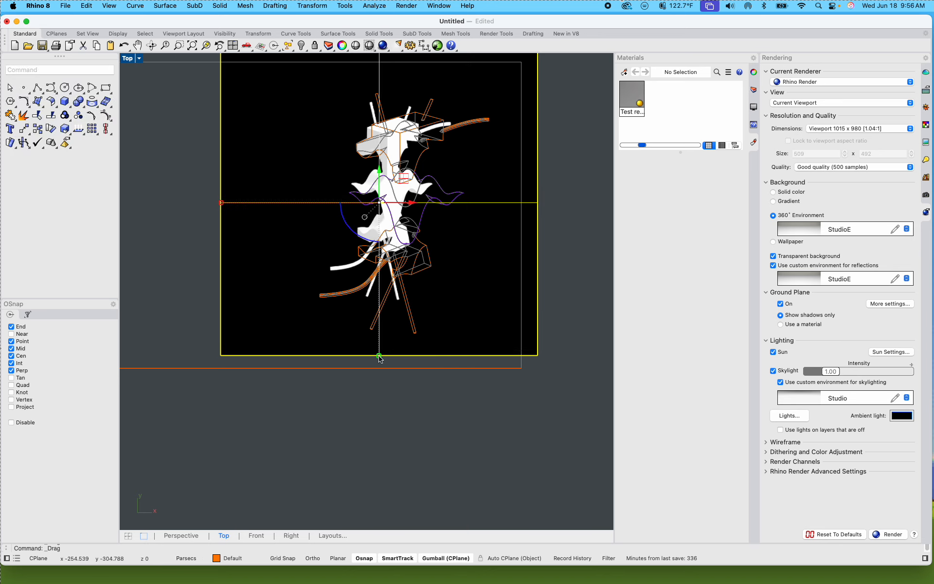
left_click_drag(380, 358, 382, 405)
mouse_move(538, 381)
left_mouse_down()
mouse_move(552, 397)
mouse_move(535, 378)
left_mouse_up()
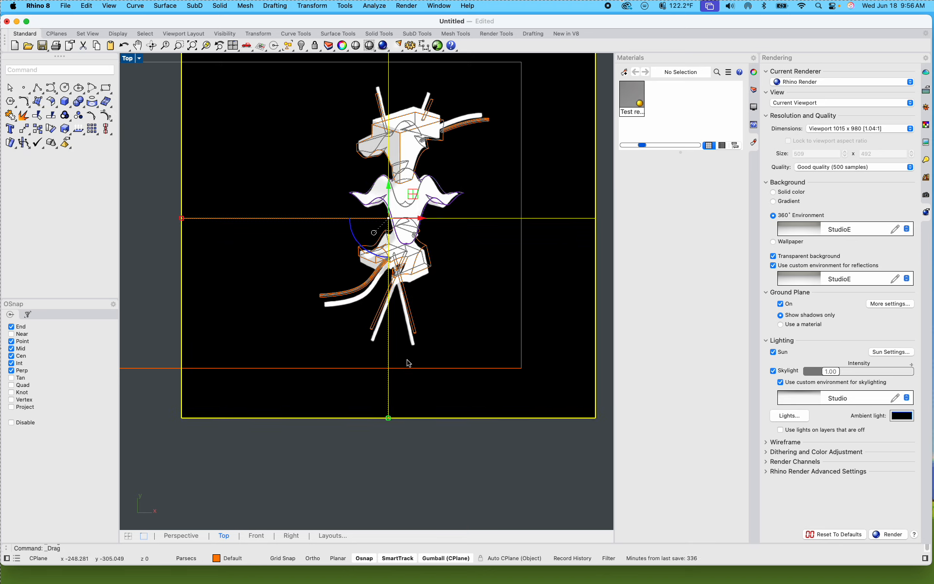
left_click_drag(388, 417, 389, 409, "shift")
left_click_drag(565, 373, 568, 373)
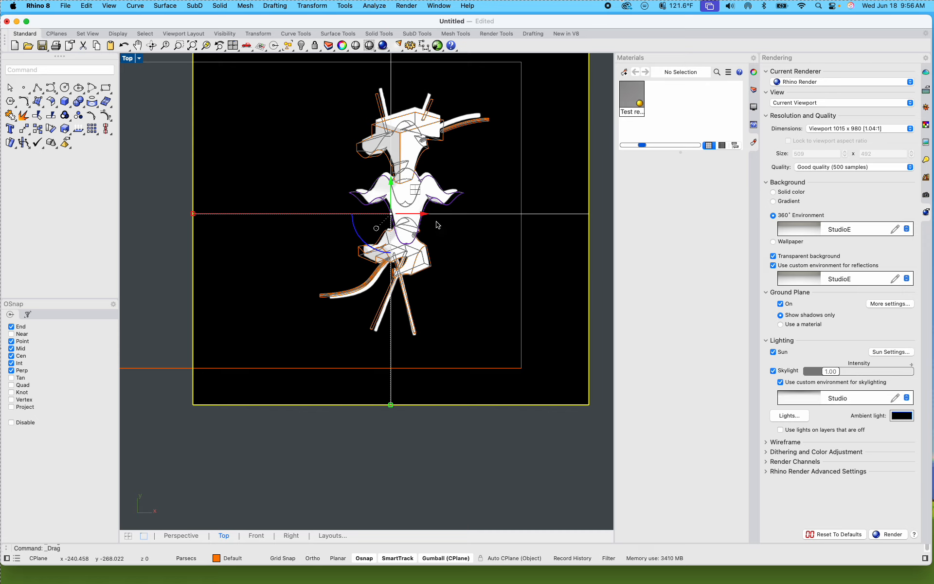
Step: Delete the render picture from the lower frame, leaving the linework and frame in place
left_click(446, 442)
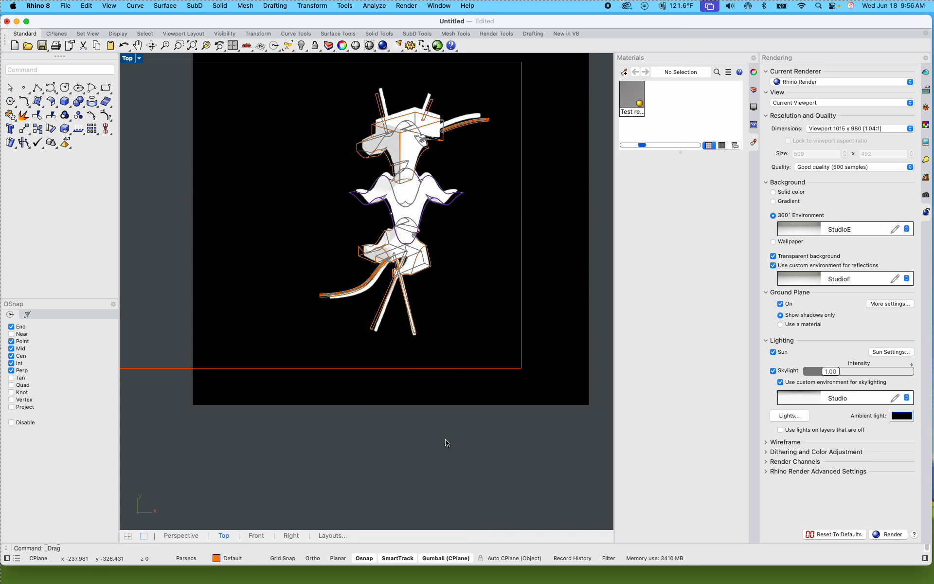
scroll(444, 406, "down", 4)
left_click(501, 357)
key("Delete")
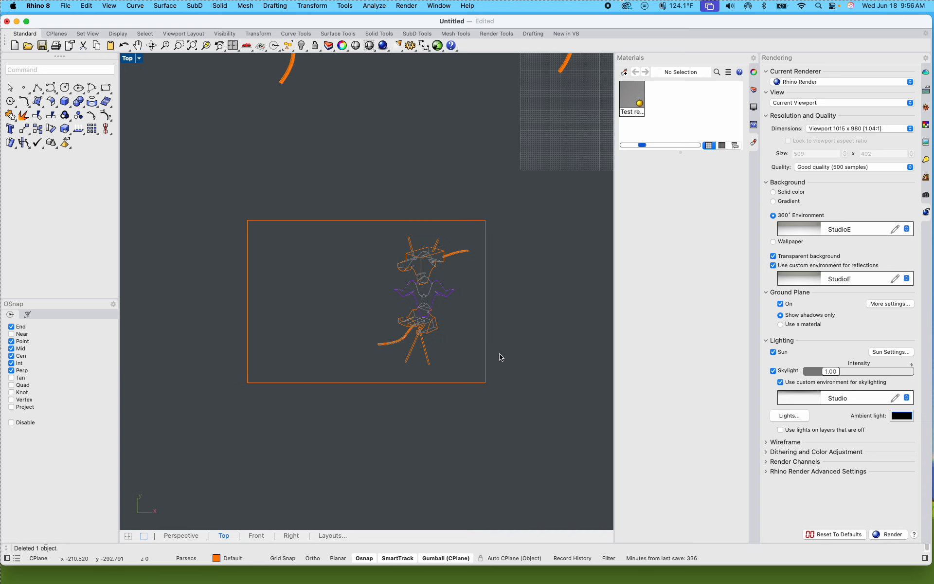
Step: Inspect the exploded linework up close from the upper part to the lower part, including visible and hidden lines
scroll(507, 404, "down", 10)
right_click_drag(513, 380, 440, 360)
scroll(384, 399, "up", 8)
scroll(407, 348, "up", 6)
scroll(477, 382, "up", 3)
scroll(431, 287, "up", 4)
scroll(427, 254, "up", 4)
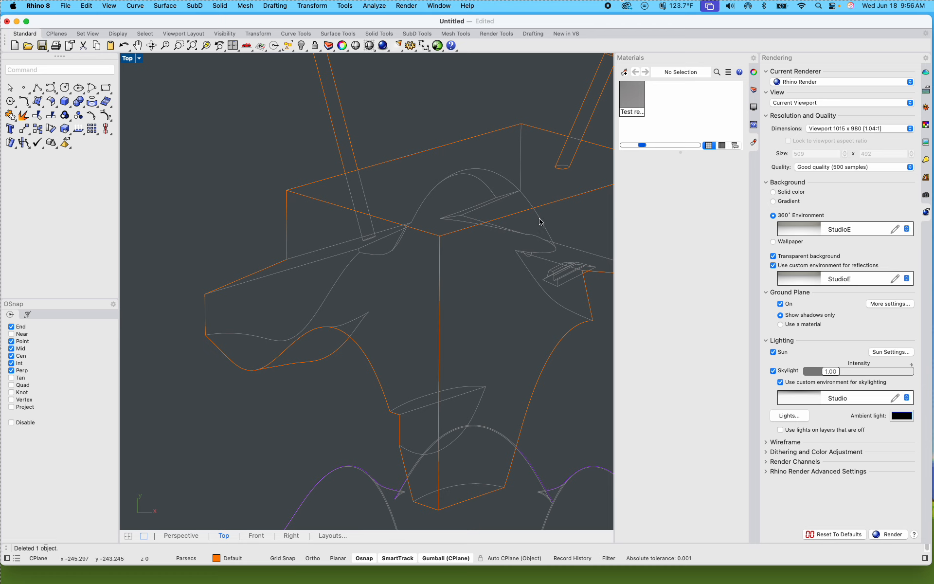
scroll(481, 304, "down", 4)
right_click_drag(472, 301, 400, 199)
scroll(391, 311, "up", 5)
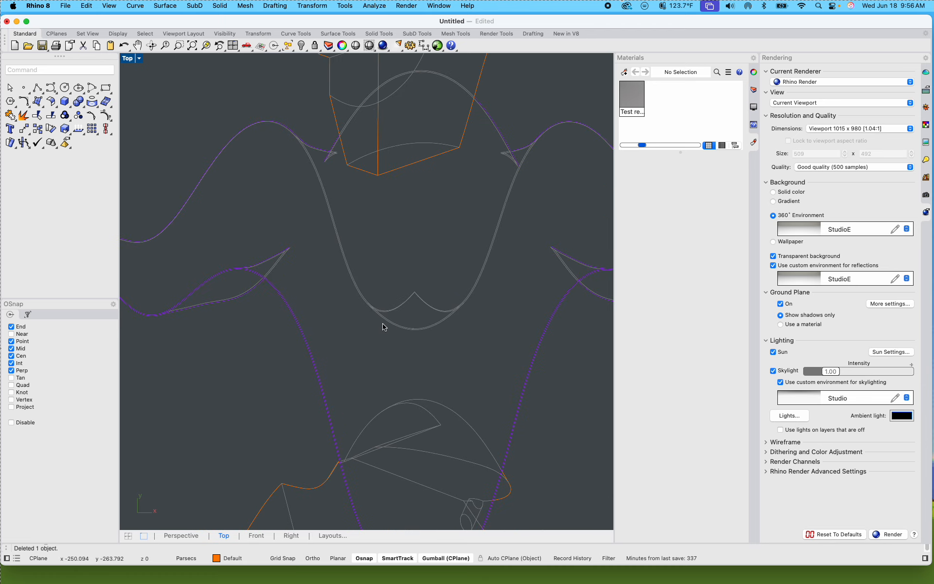
scroll(469, 303, "down", 5)
right_click_drag(460, 328, 413, 243)
scroll(355, 341, "up", 5)
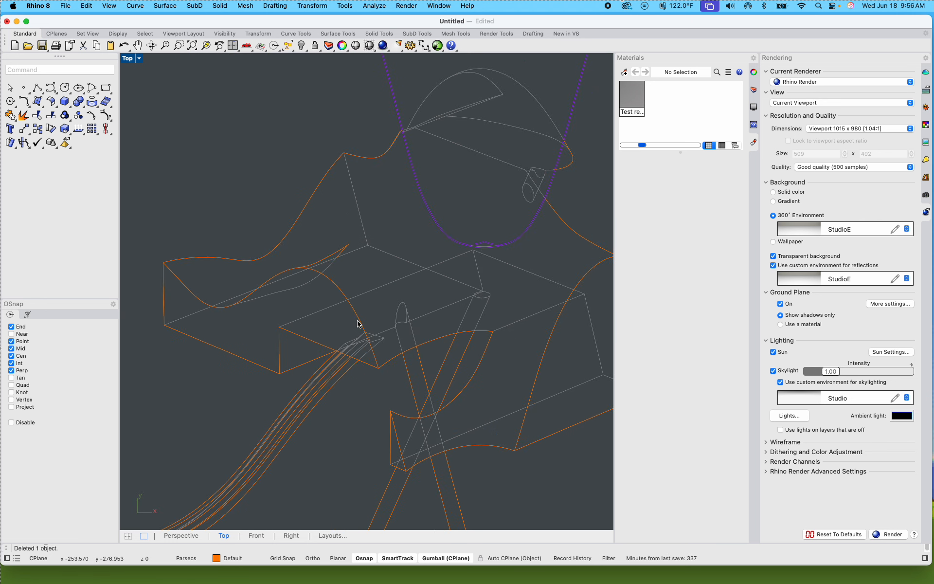
scroll(346, 263, "down", 3)
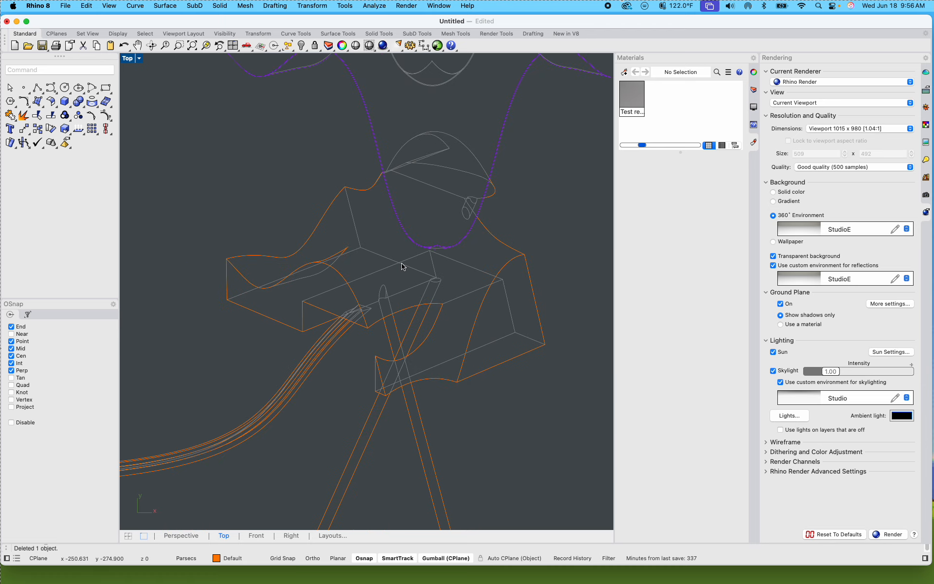
scroll(401, 267, "down", 5)
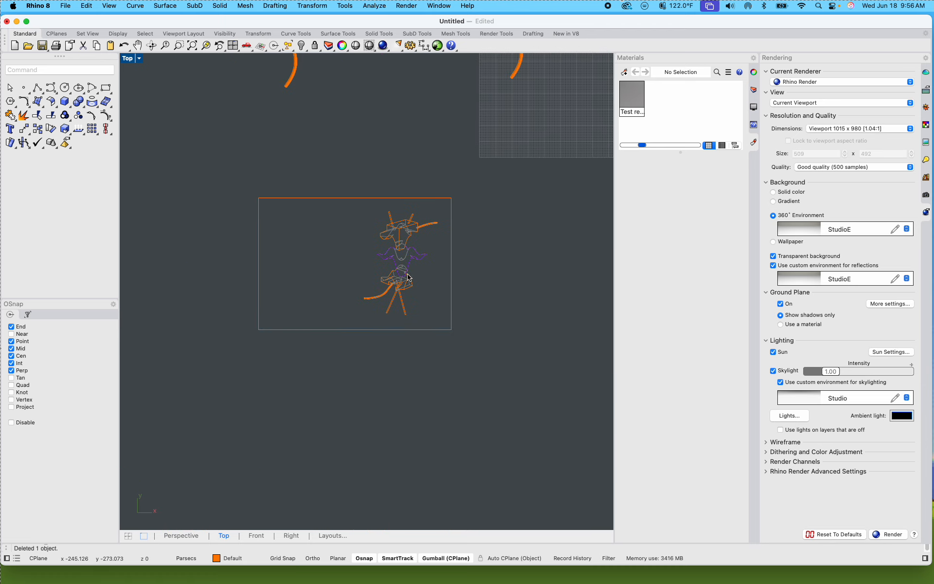
Step: Export only the lower frame and its linework to the desktop as an AutoCAD Drawing (dwg) named "Exercise 2 part 2"
left_click_drag(522, 374, 200, 189)
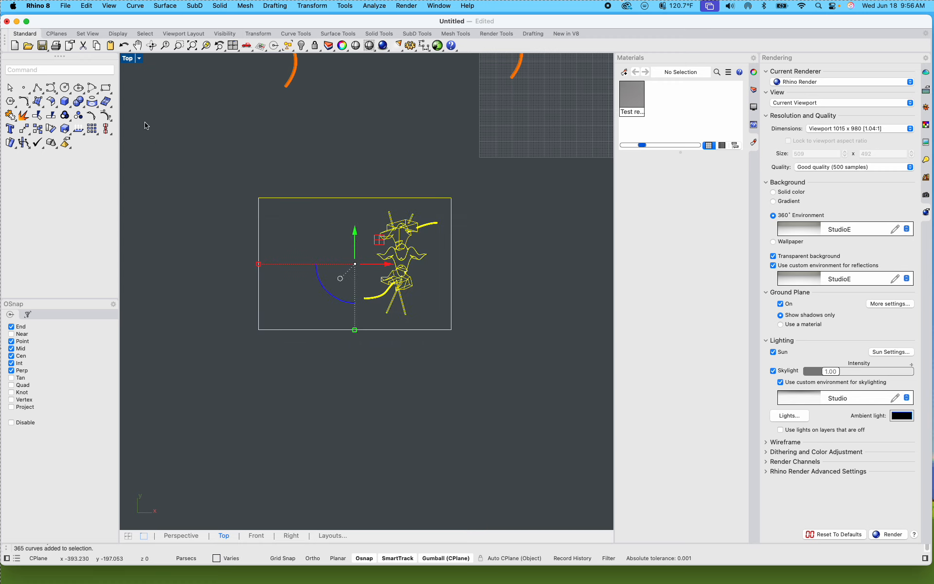
left_click(66, 6)
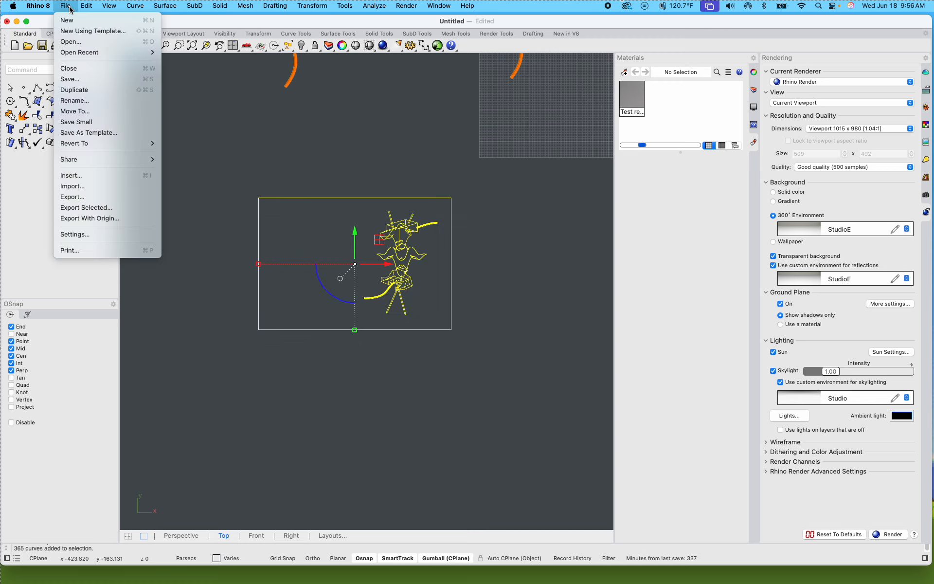
left_click(83, 208)
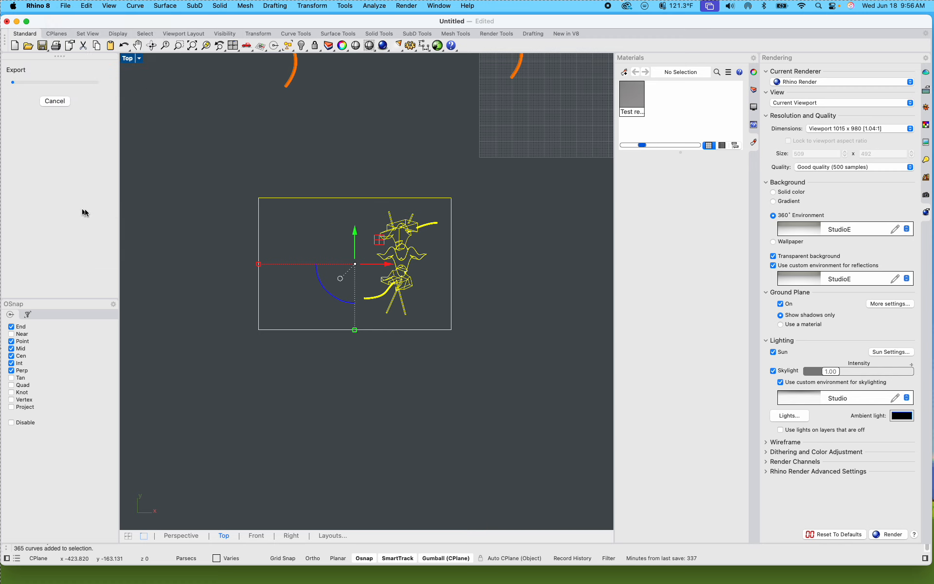
left_click(503, 364)
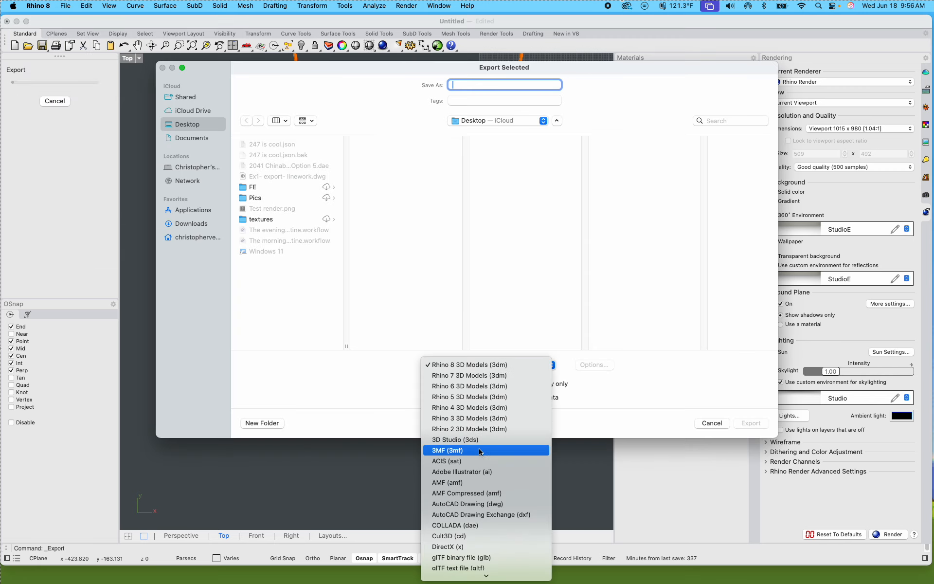
scroll(487, 480, "down", 5)
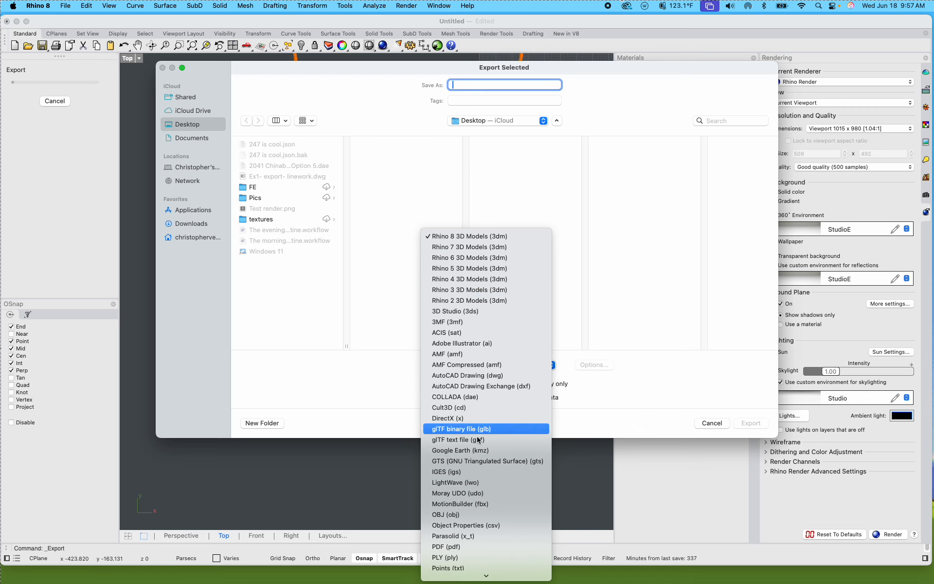
scroll(464, 470, "down", 5)
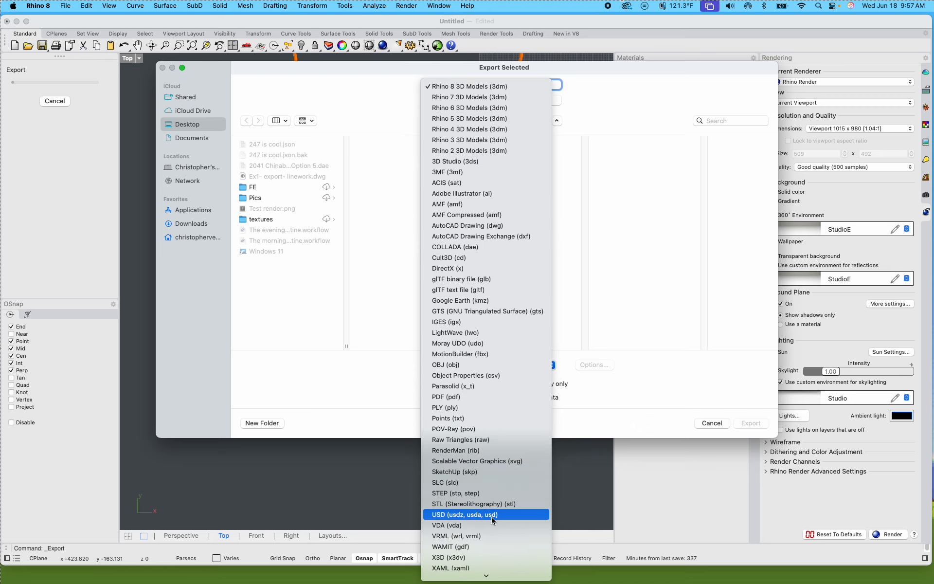
left_click(488, 230)
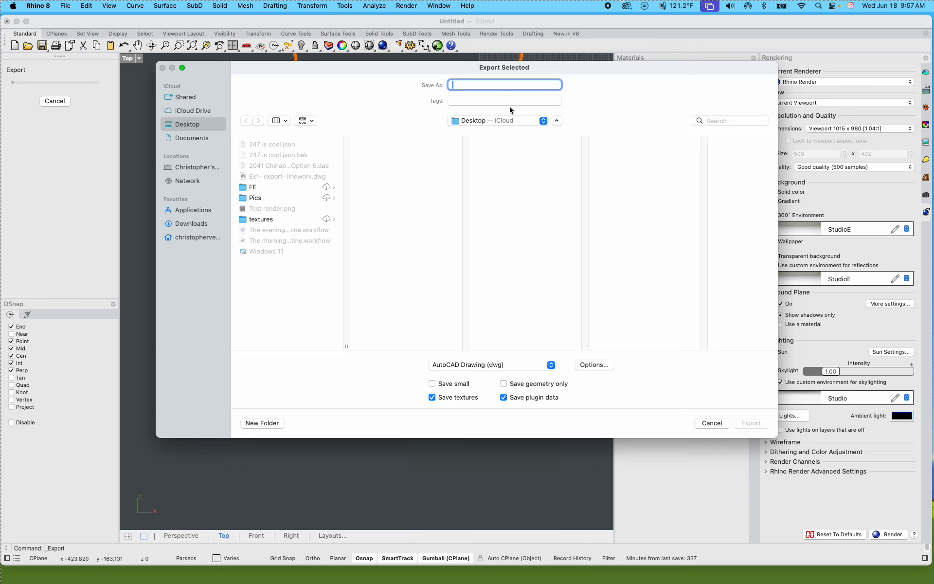
type("Exercise")
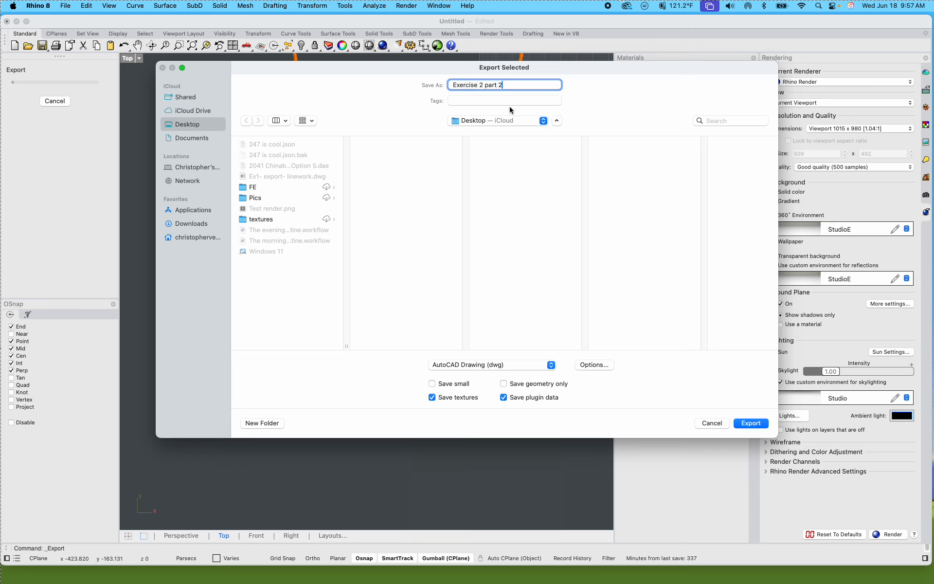
type(" 2 part 2")
left_click(746, 424)
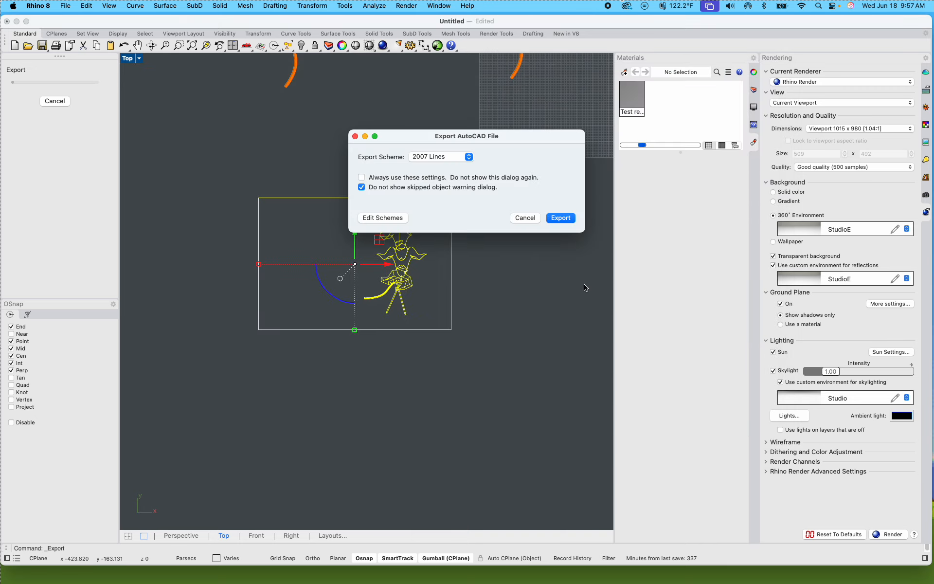
Step: Choose the 2007 Lines export scheme and complete the AutoCAD file export
left_click(465, 157)
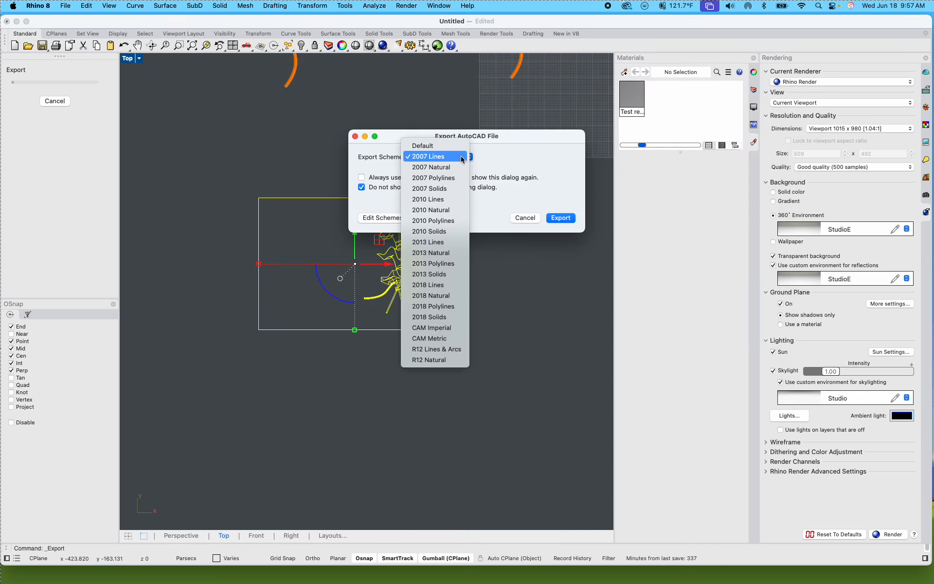
left_click(431, 160)
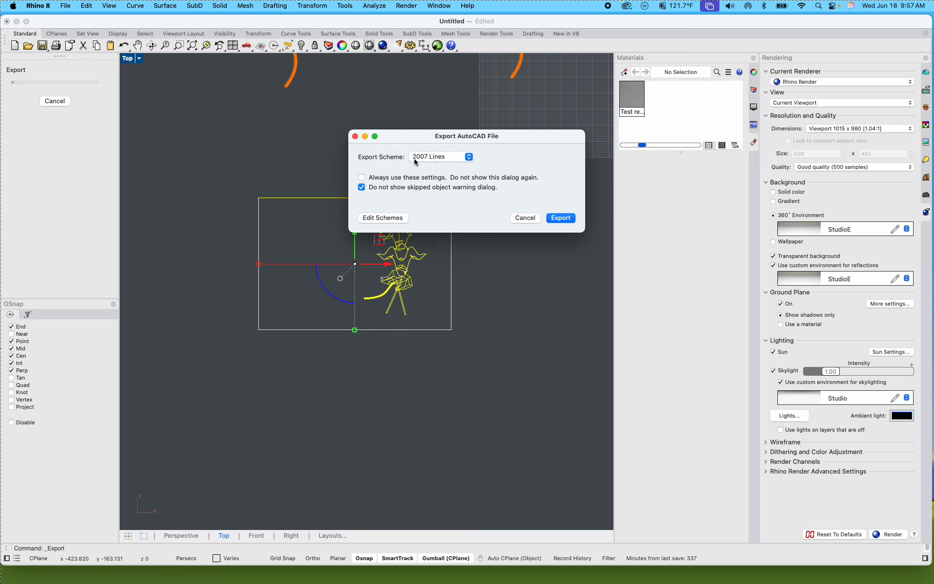
left_click(468, 157)
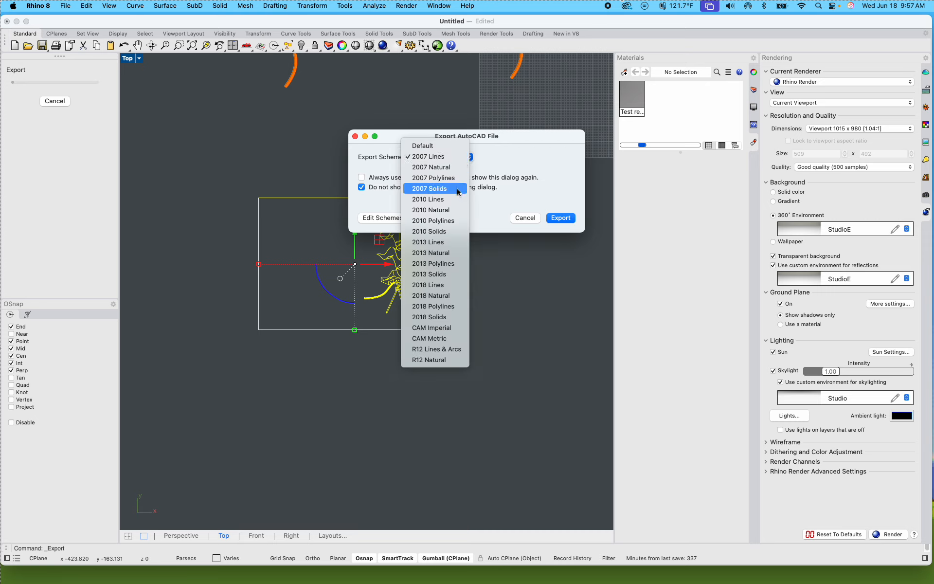
left_click(446, 200)
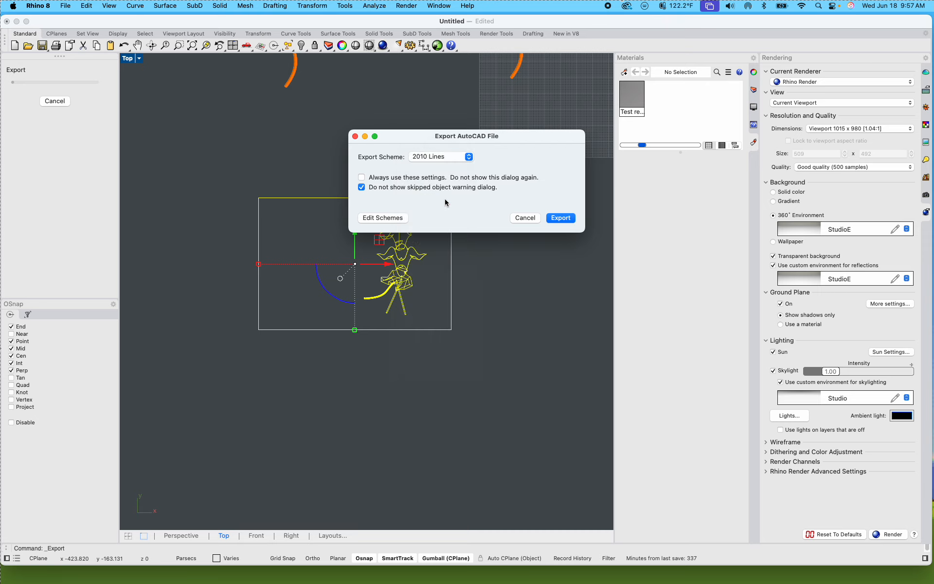
left_click(469, 157)
left_click(448, 116)
left_click(569, 220)
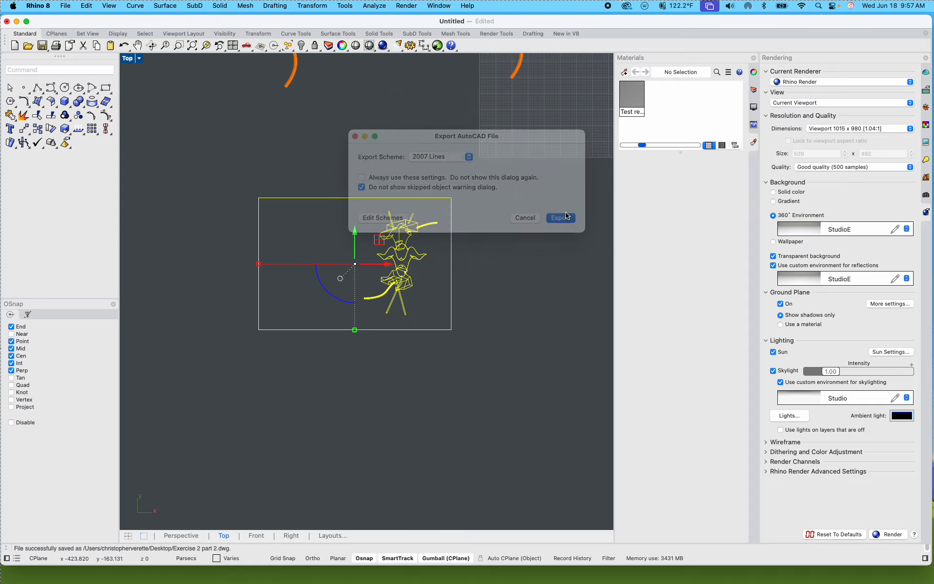
Step: Switch to Illustrator and open Exercise 2 part 2.dwg from the desktop, using Scale to Fit Artboard and the Model layout
left_click(17, 21)
mouse_move(354, 581)
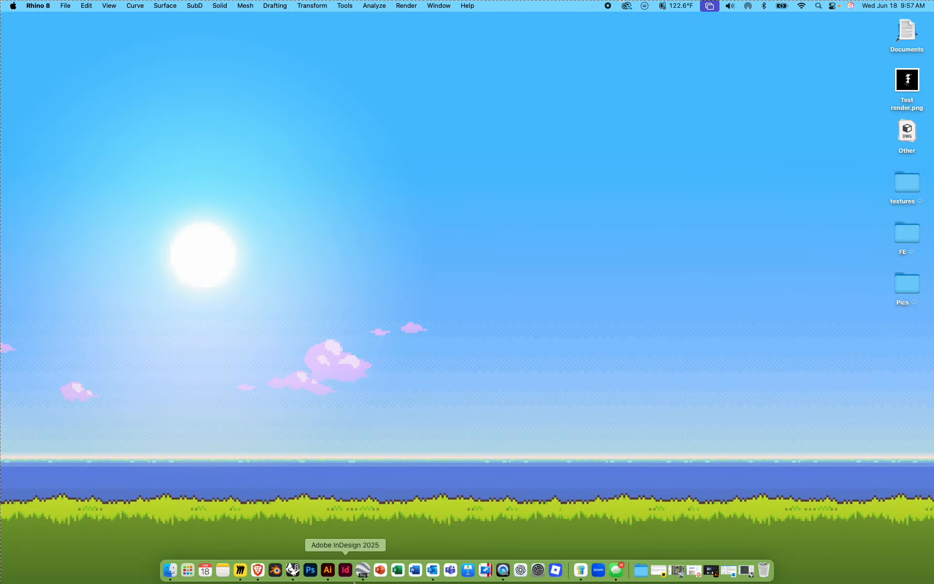
left_click(328, 573)
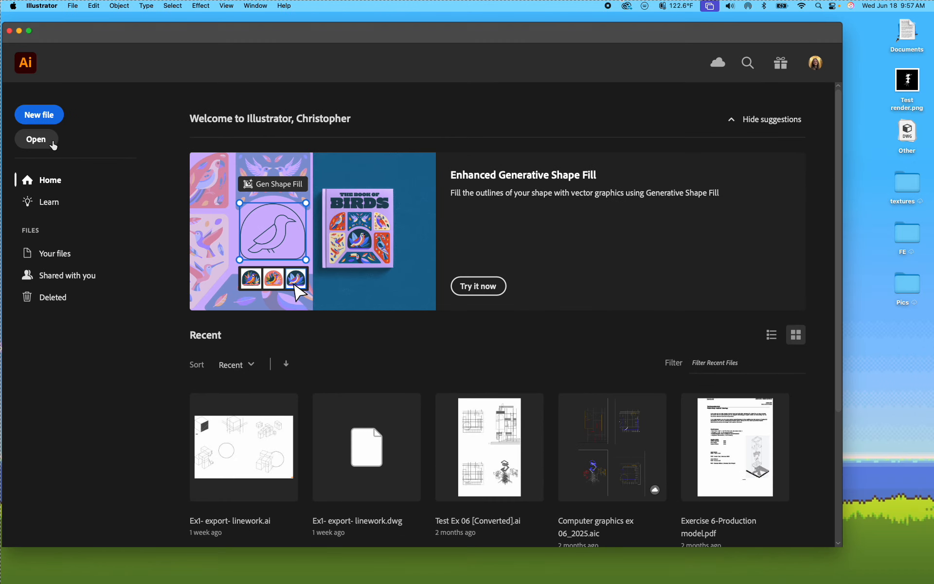
left_click(35, 140)
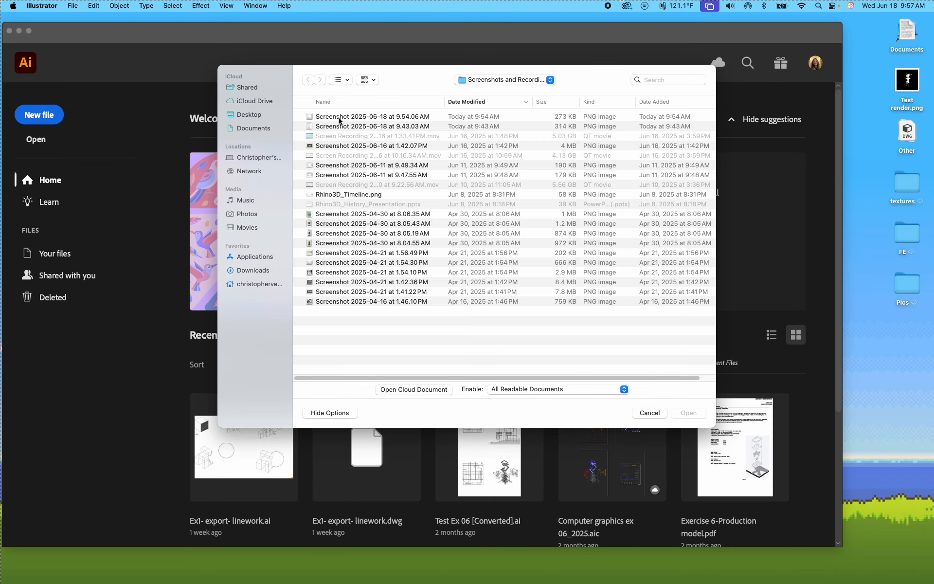
left_click(249, 119)
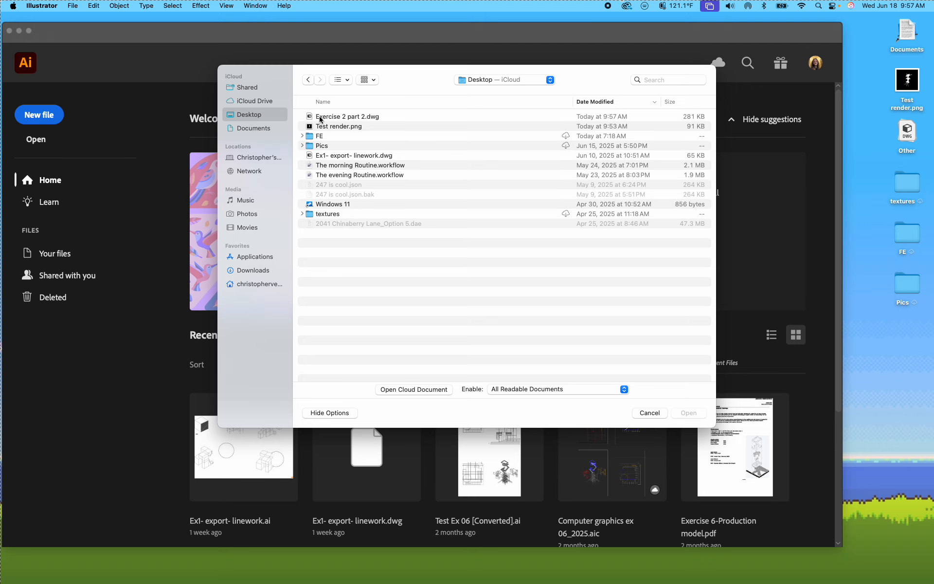
double_click(336, 116)
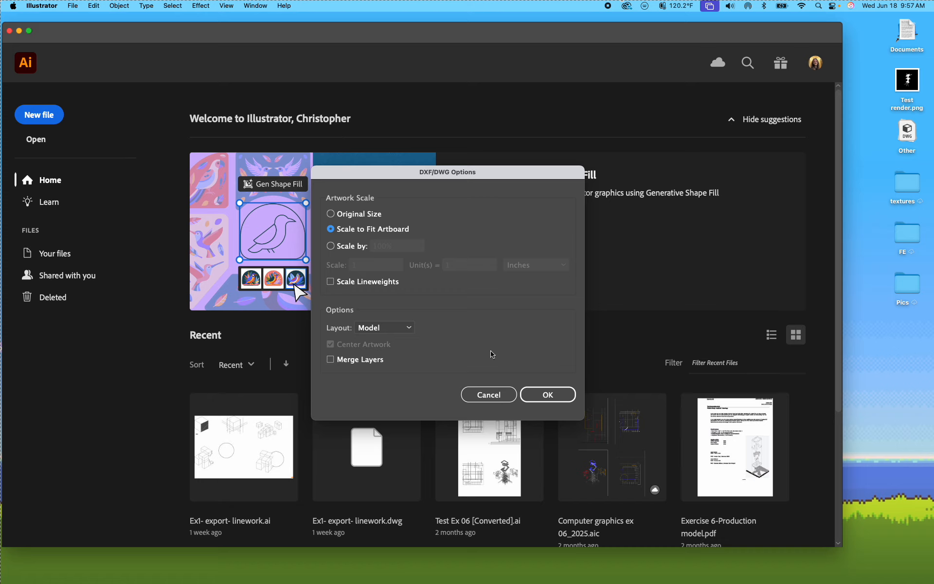
left_click(543, 394)
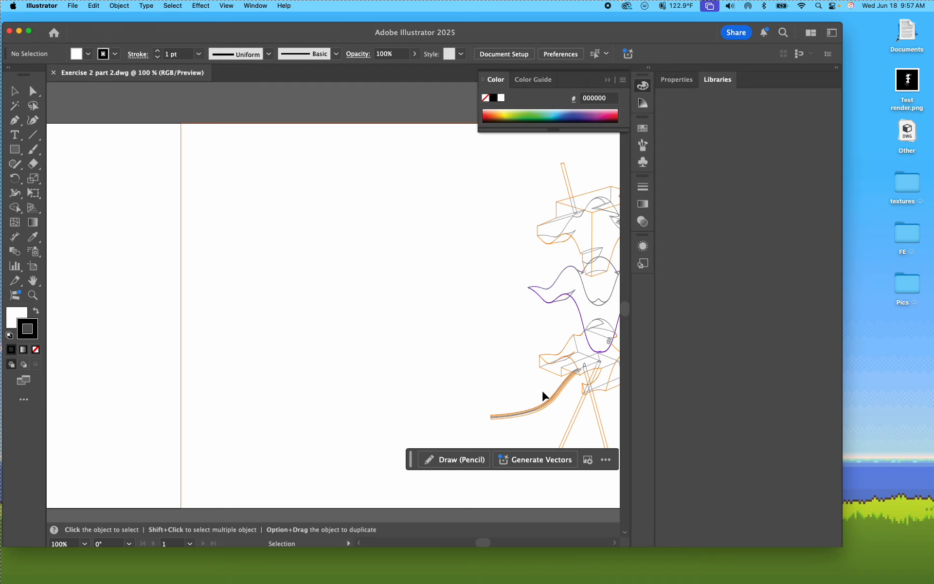
key("super+minus")
key("super+minus")
key("super+minus")
key("super+minus")
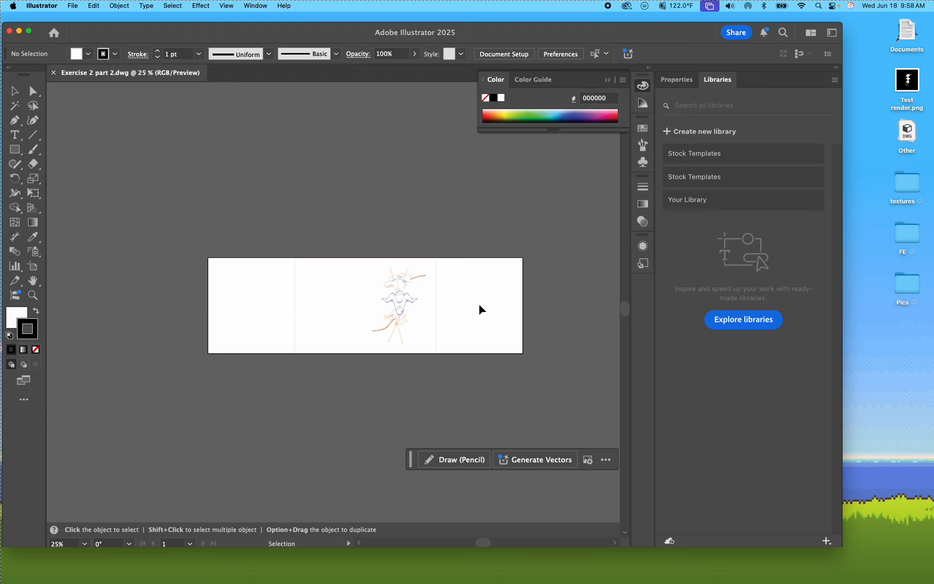
Step: Edit the artboard through the document setup and set its width to 17 in
left_click(72, 5)
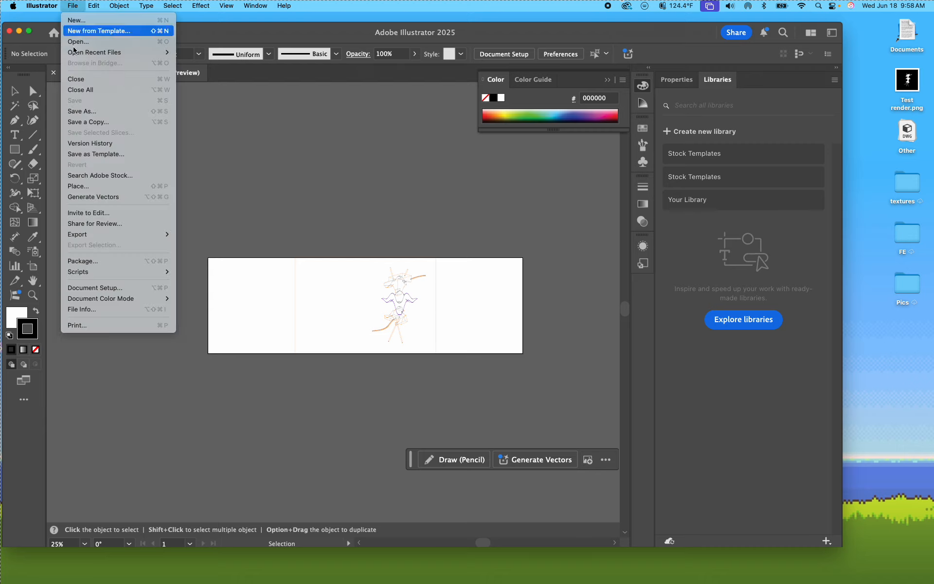
left_click(111, 288)
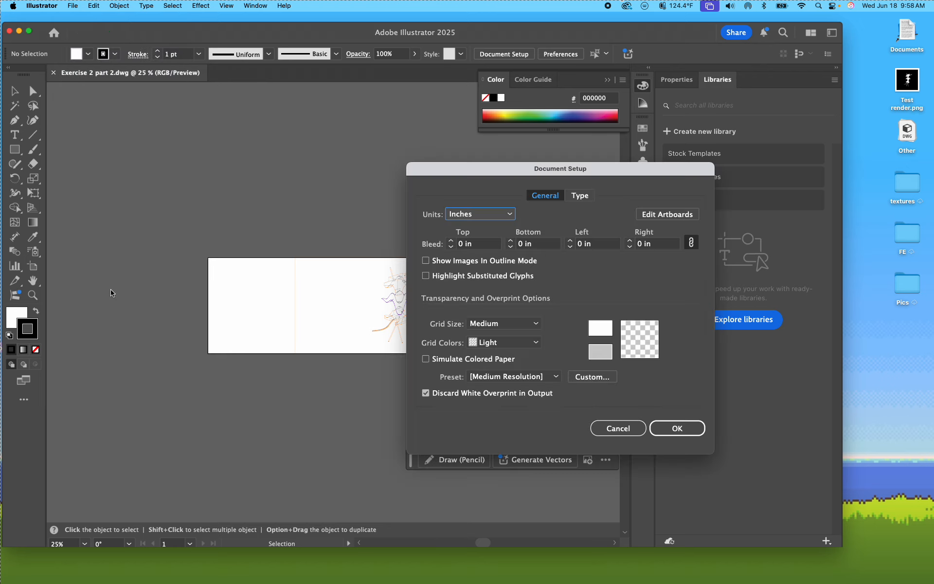
left_click(666, 214)
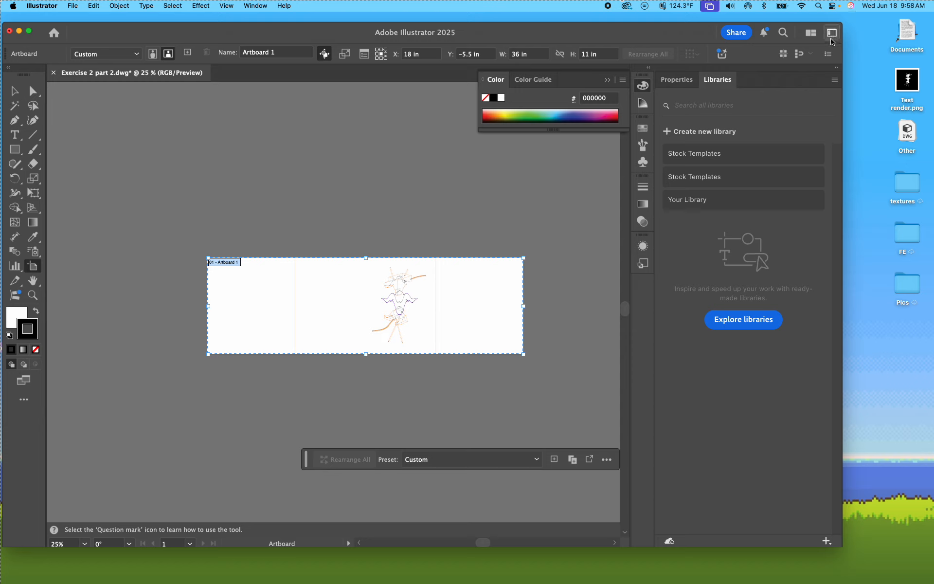
left_click(543, 55)
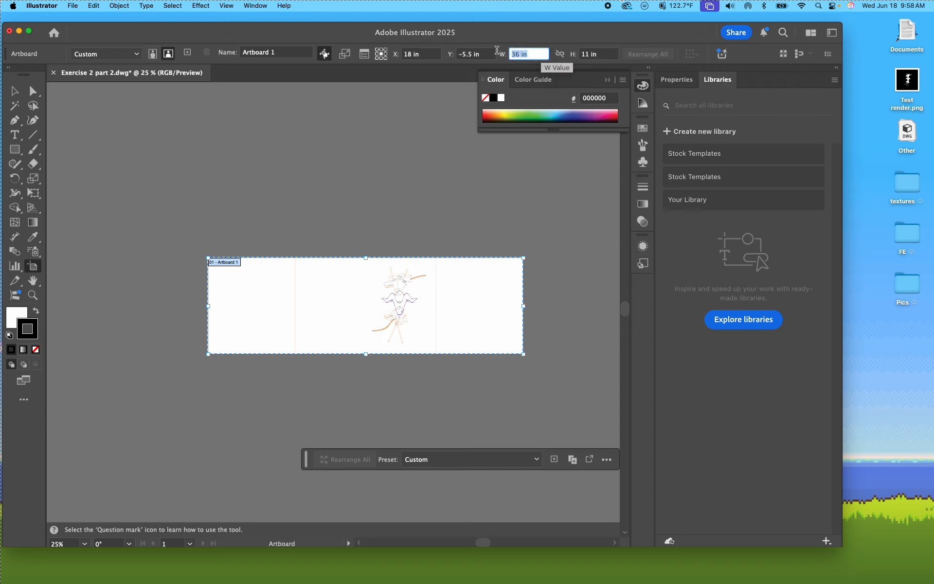
type("17")
key("Return")
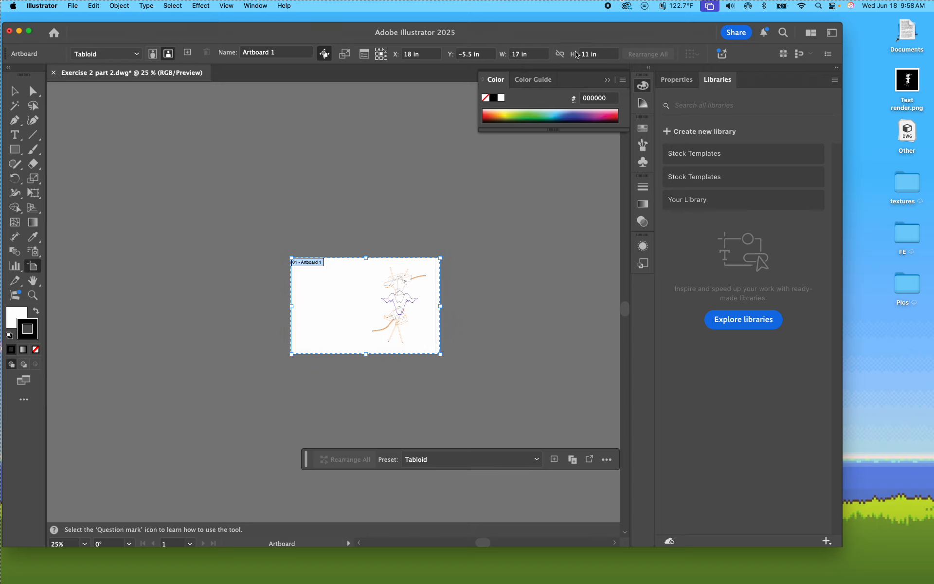
key("Escape")
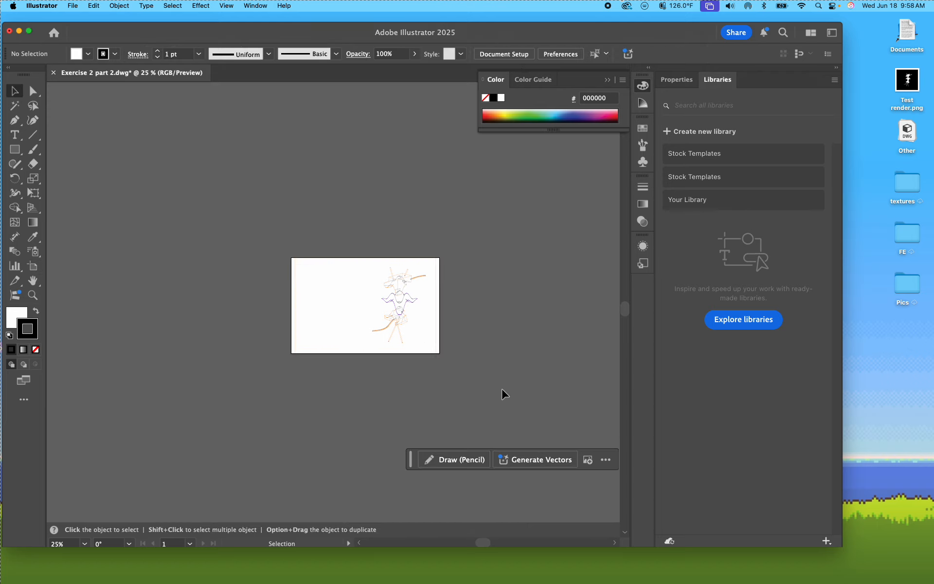
Step: Shift all the linework left to align the frame with the artboard's left edge, and delete the leftover vertical frame line
key("super+a")
key("super+1")
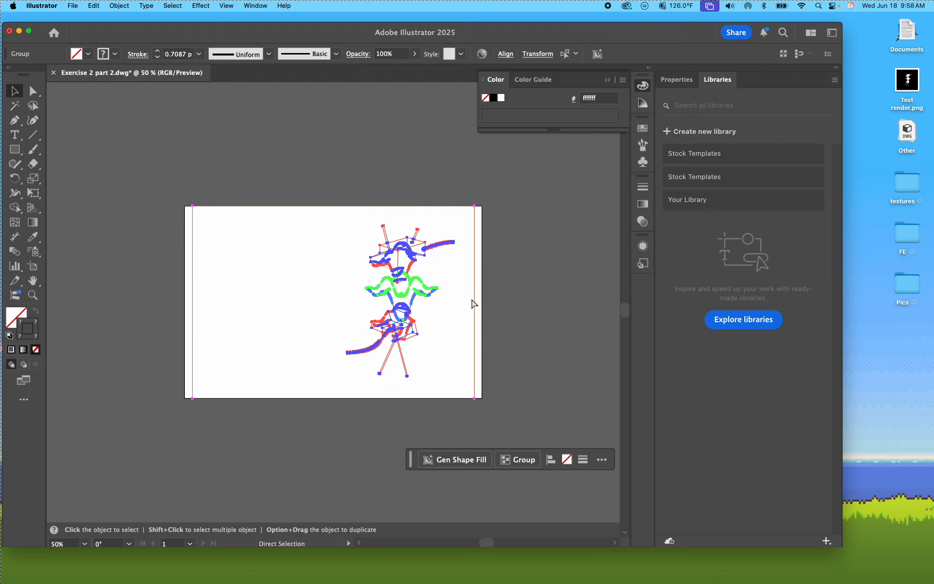
key("super+minus")
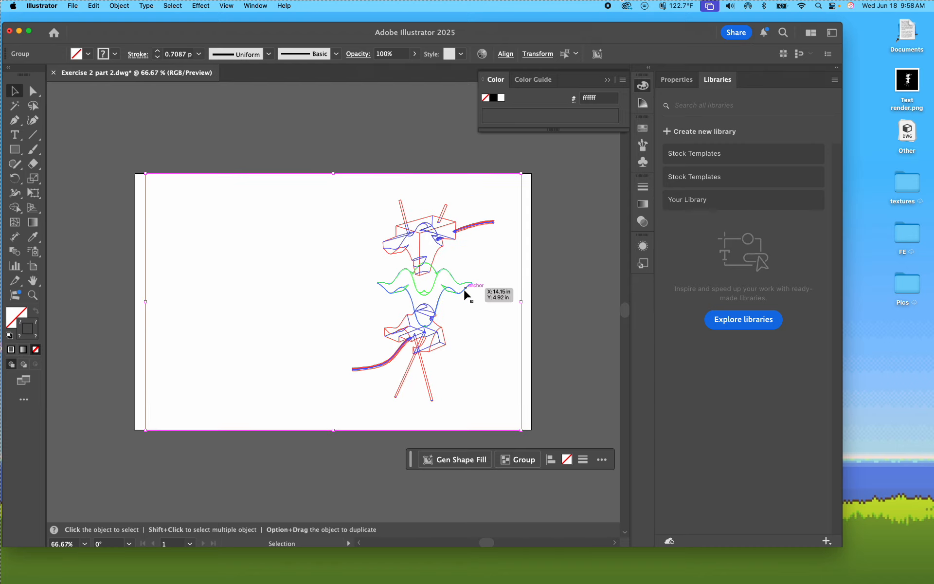
key("Left")
key("Left")
key("Left")
key("Left")
key("shift+Left")
key("shift+Left")
key("shift+Left")
key("shift+Left")
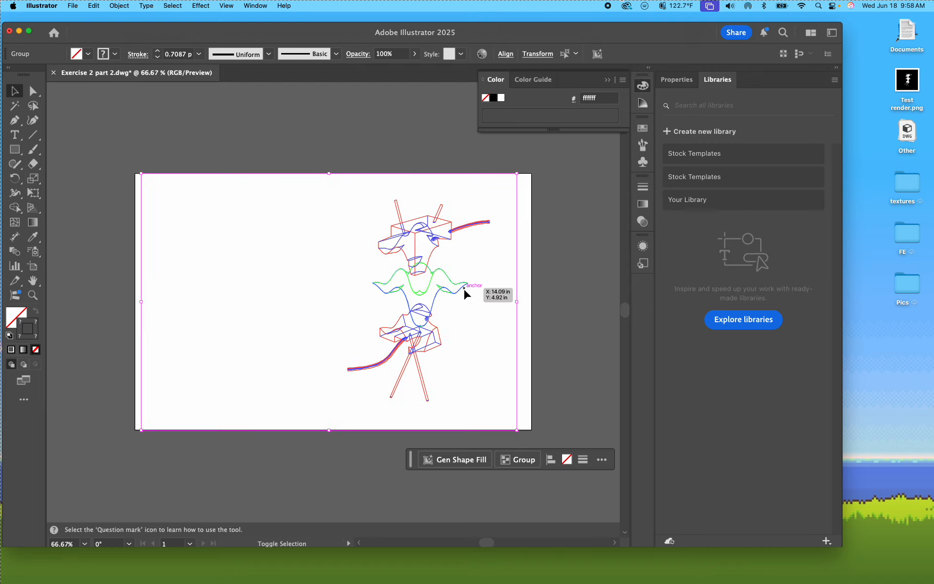
key("Right")
key("Right")
key("Right")
key("Right")
key("Right")
key("Right")
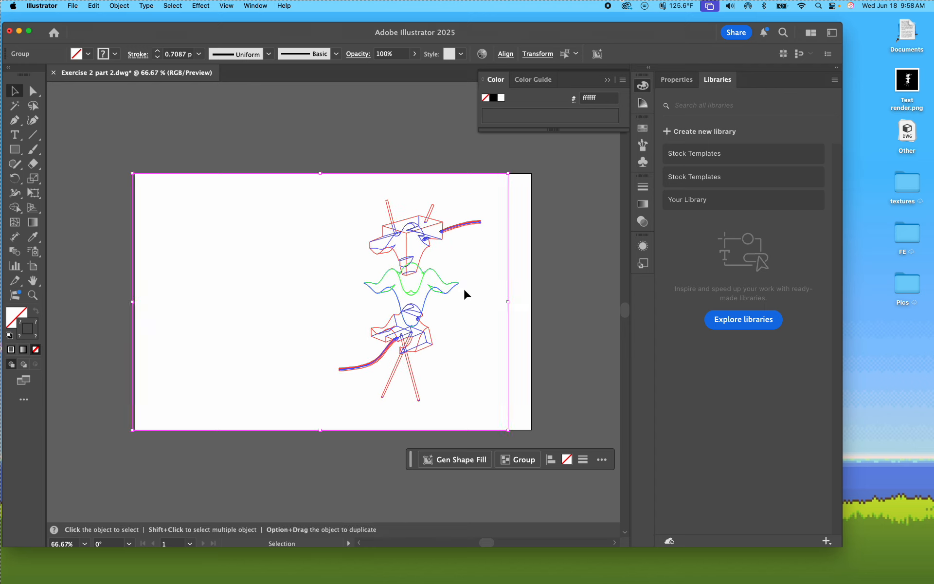
key("Right")
key("Right")
key("Right")
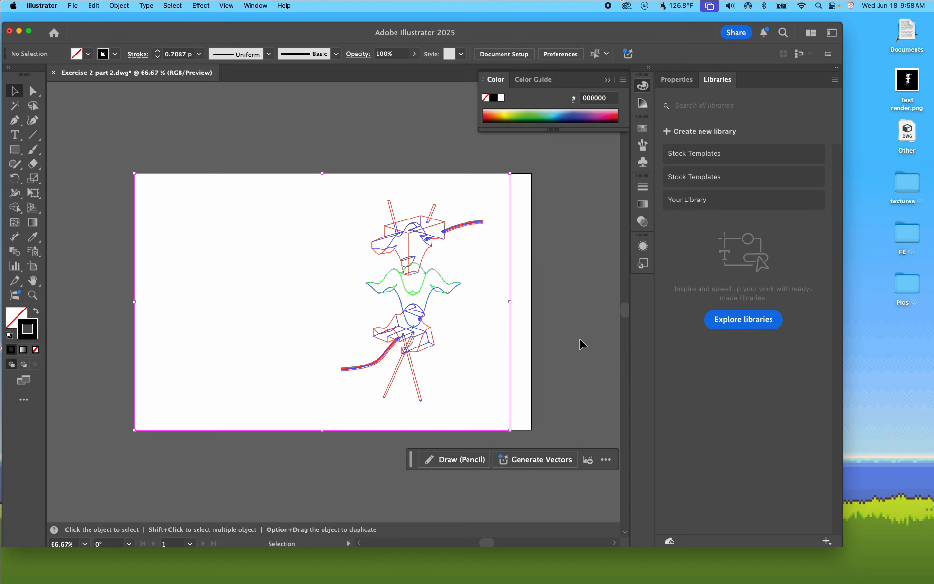
left_click(510, 307)
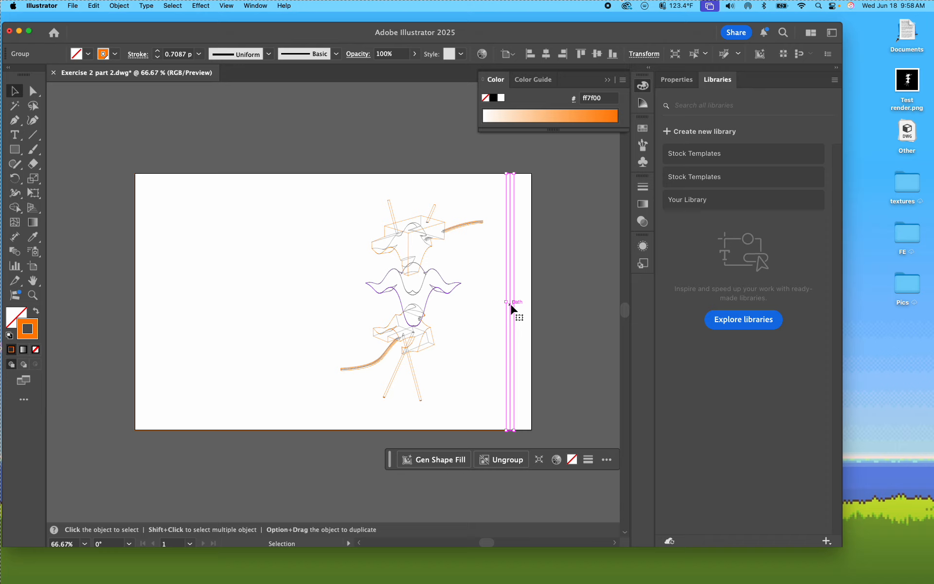
key("Delete")
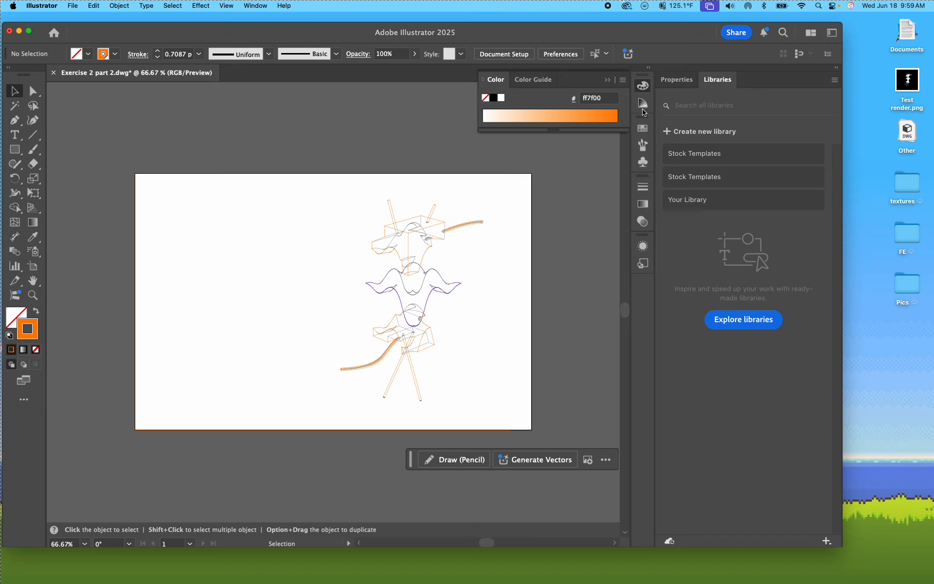
Step: Bring up the document's list of layers
left_click(645, 189)
left_click(643, 204)
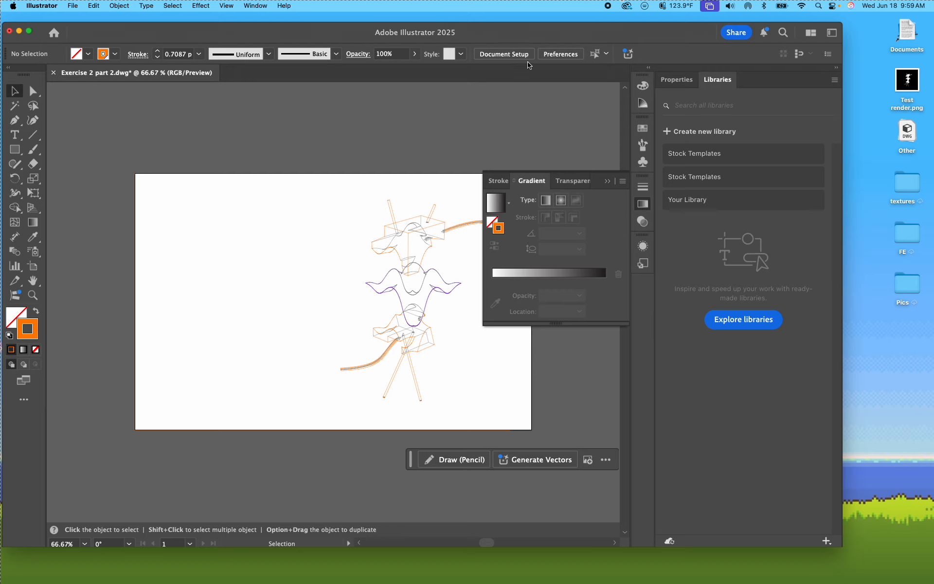
left_click(242, 6)
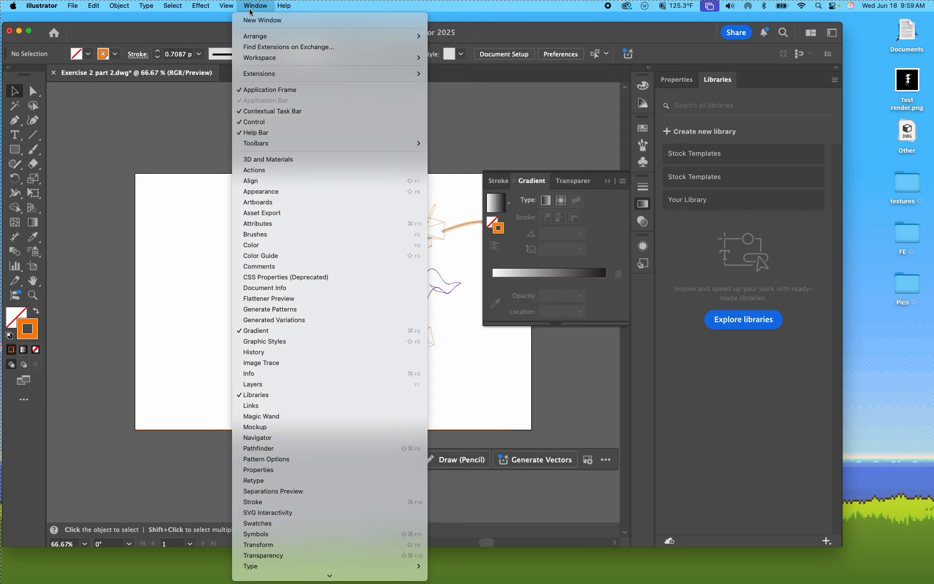
left_click(255, 385)
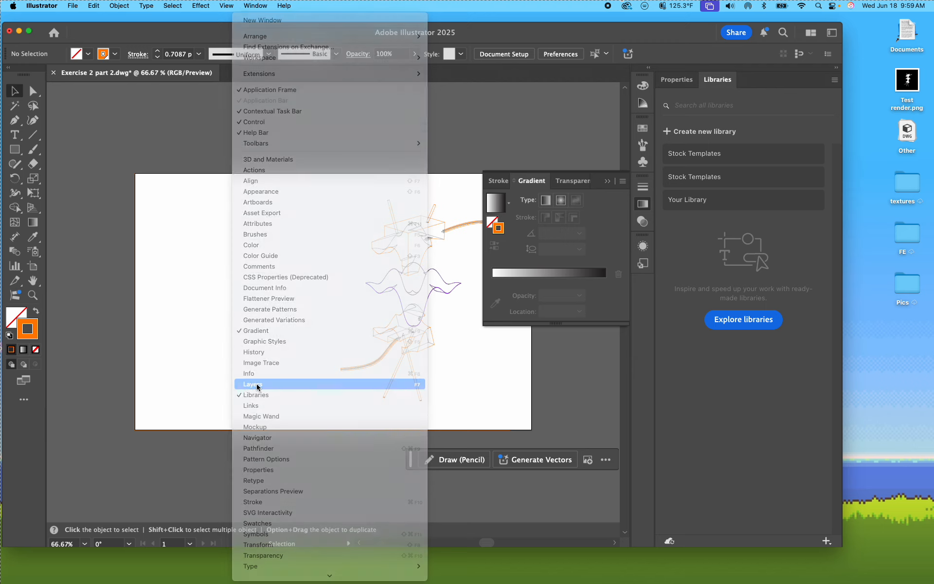
left_click_drag(781, 281, 646, 294)
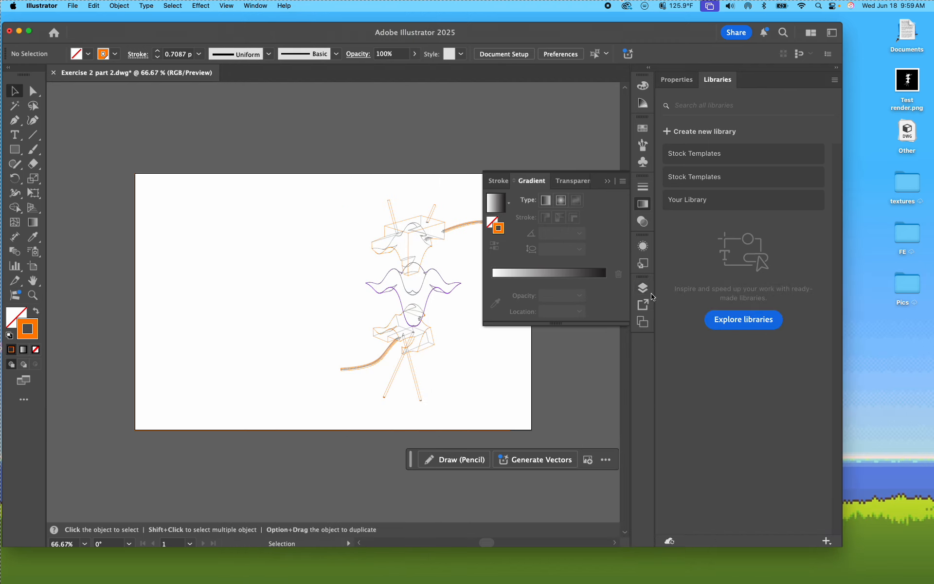
left_click(646, 293)
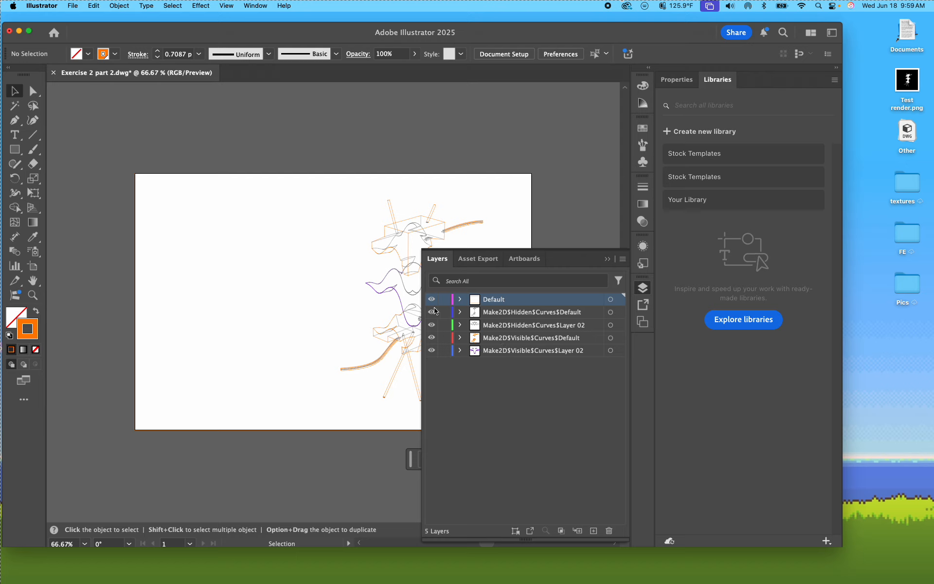
Step: Hide every layer except Make2D$Hidden$Curves$Default, enlarging the program window and narrowing the layer list
left_click_drag(431, 312, 431, 354)
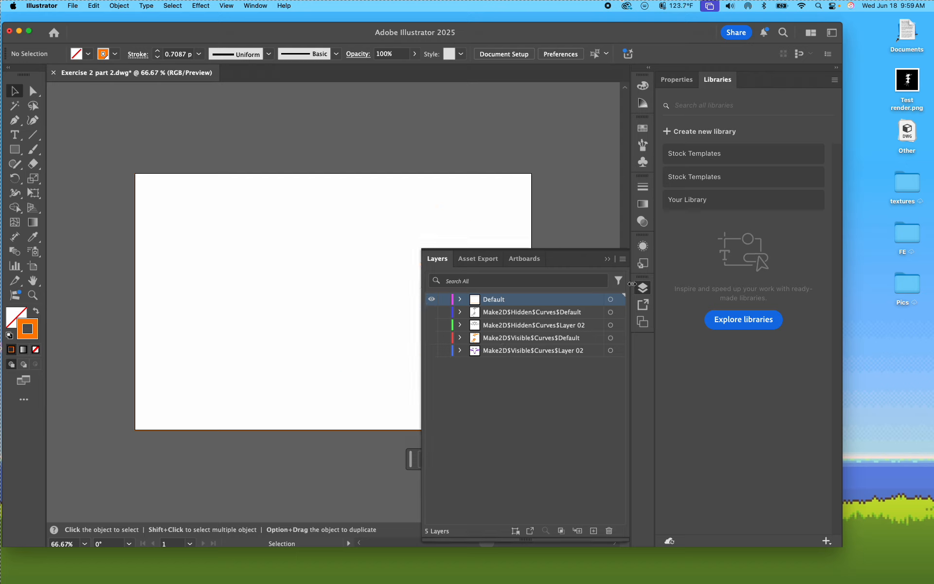
double_click(842, 547)
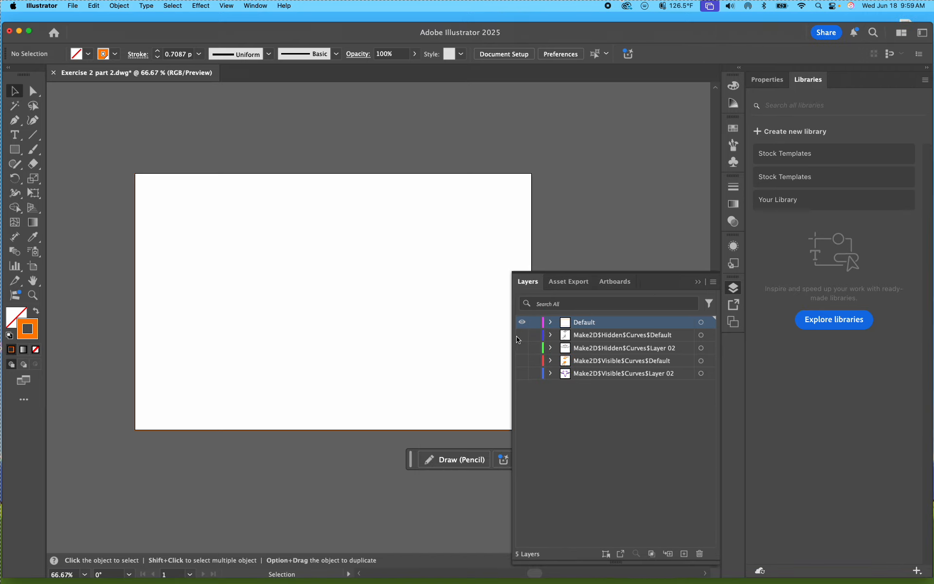
left_click_drag(512, 340, 553, 338)
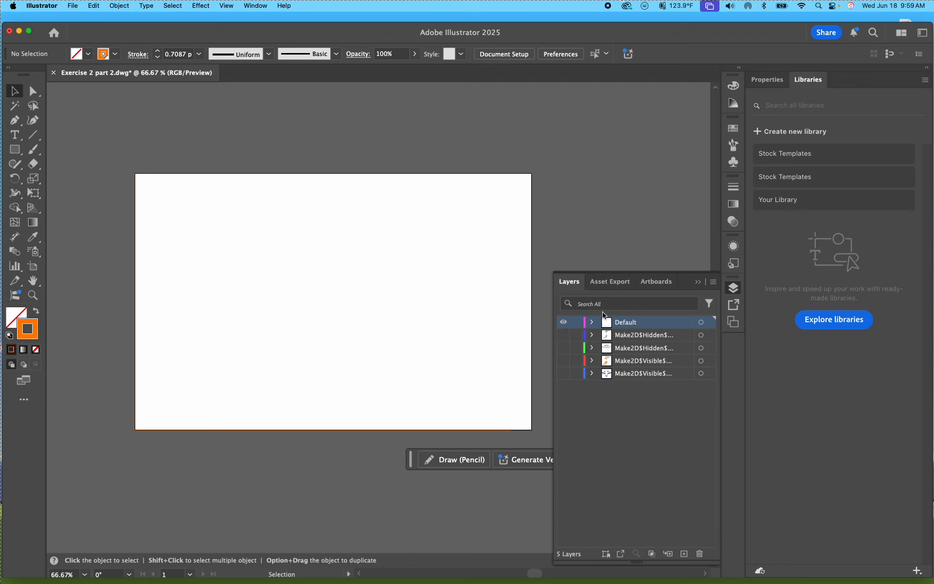
left_click(563, 322)
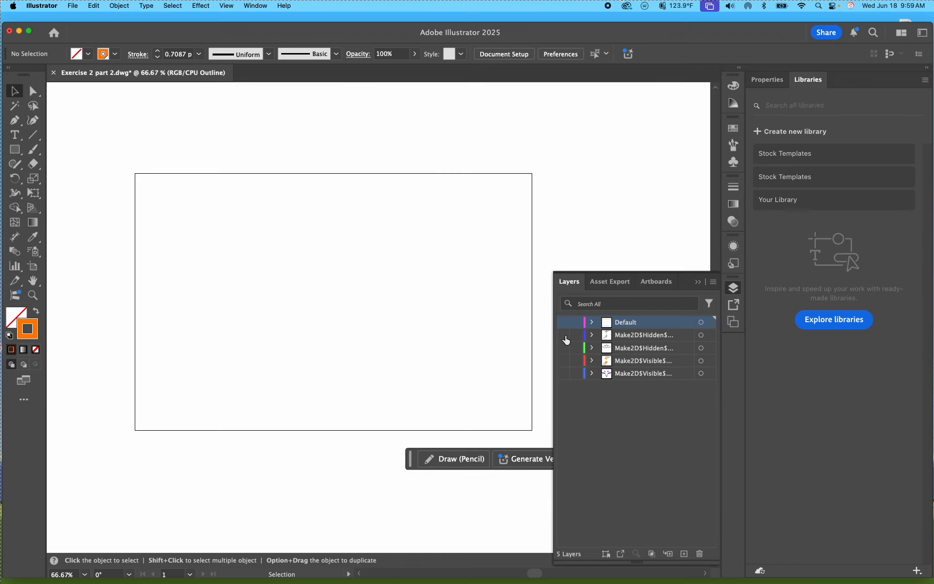
left_click(565, 336)
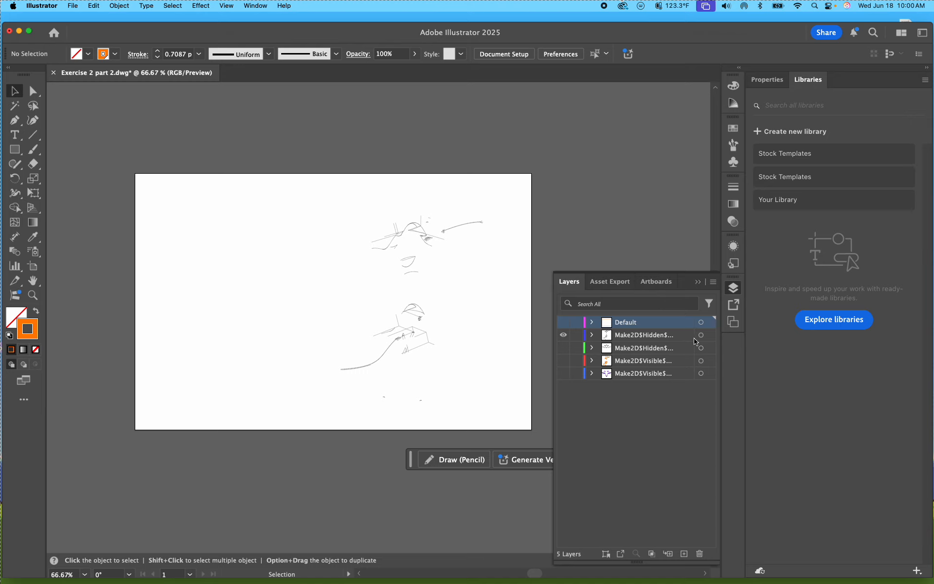
Step: Select everything on the Make2D$Hidden$Curves$Default layer and turn on dashed lines in the full stroke options
left_click(709, 337)
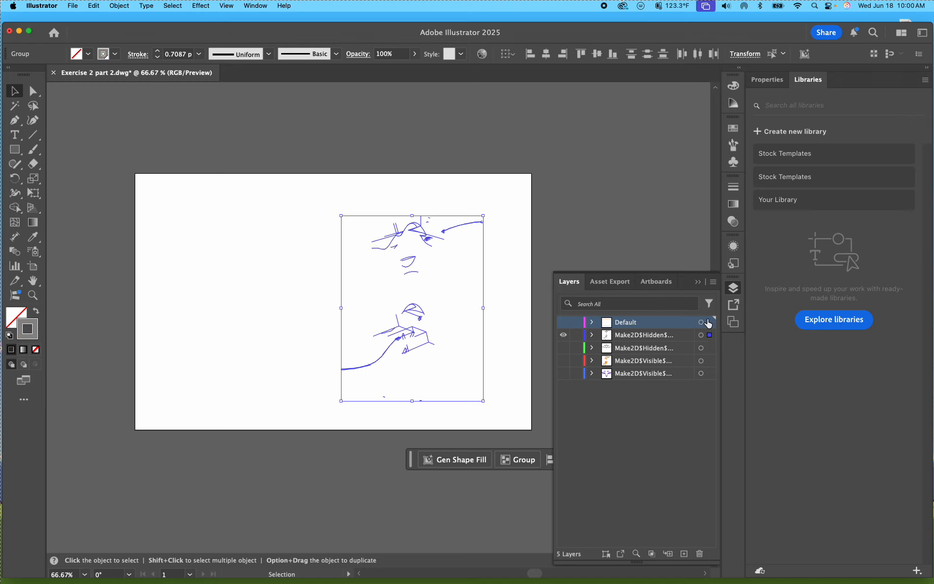
left_click(733, 188)
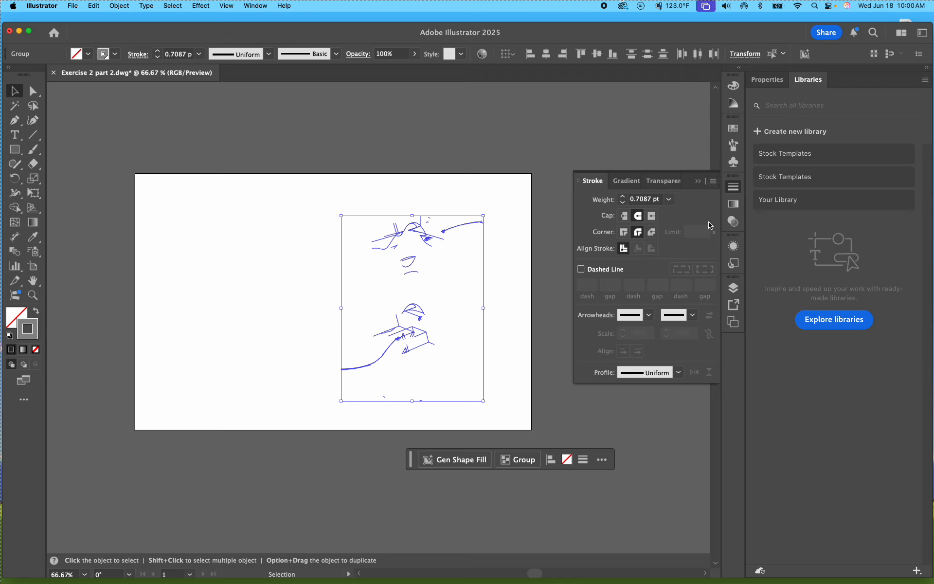
left_click(736, 187)
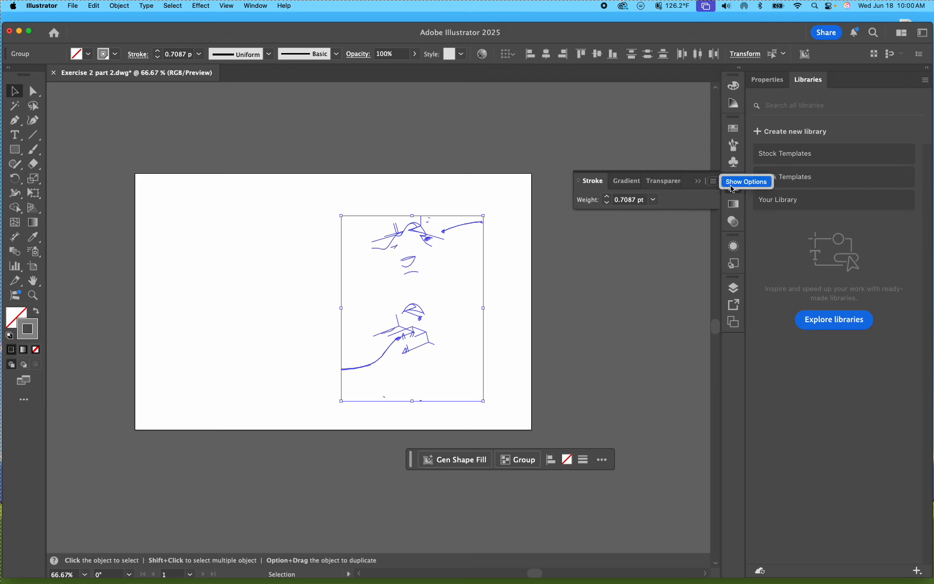
left_click(736, 187)
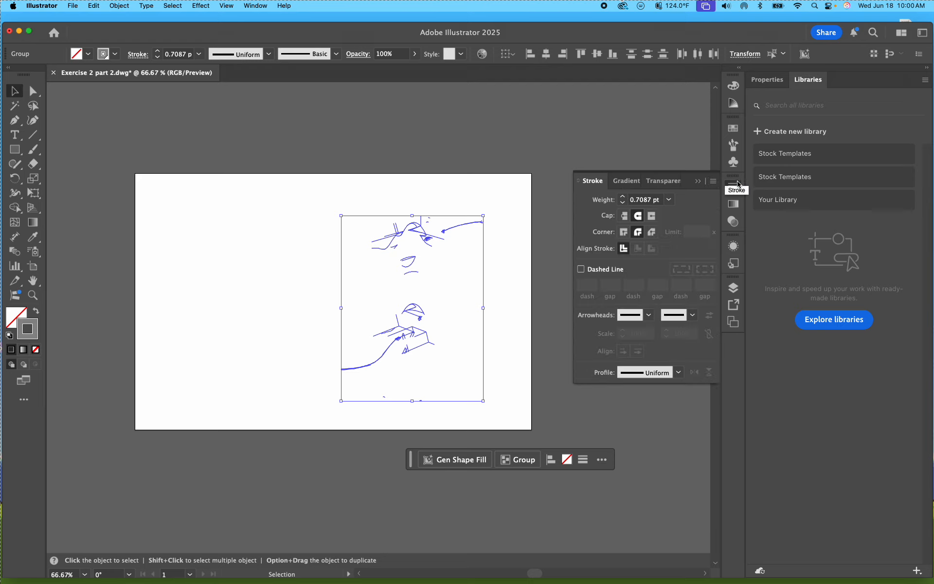
left_click(582, 272)
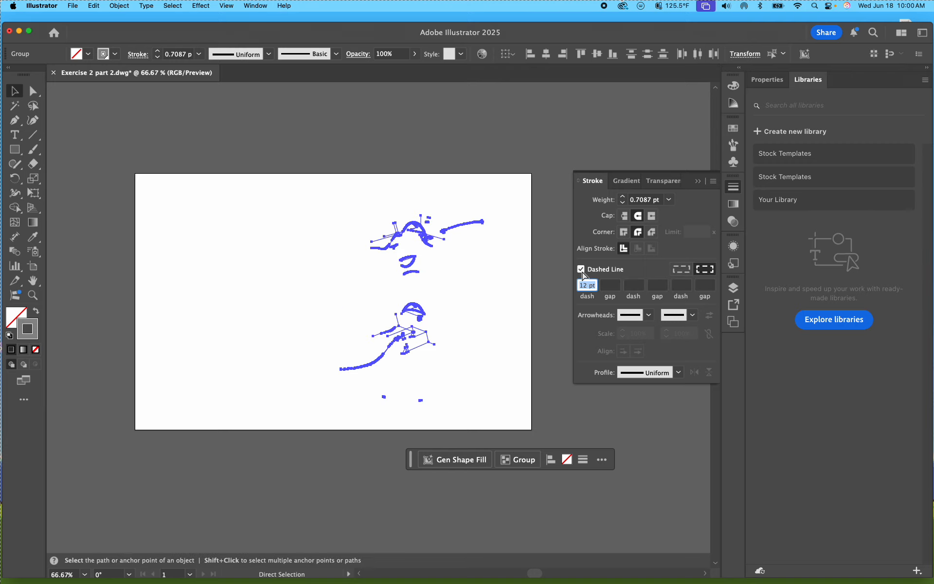
Step: Set the hidden curves' dash pattern to a 4 pt dash, 4 pt gap and 4 pt dash
key("super+equal")
key("super+equal")
key("super+equal")
key("super+equal")
key("super+equal")
key("super+equal")
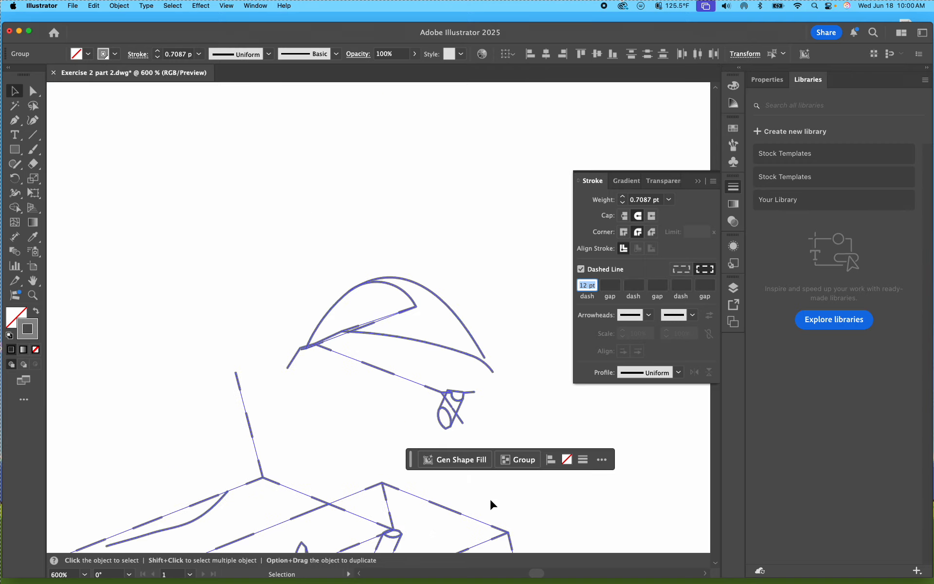
scroll(438, 389, "down", 5)
scroll(431, 386, "down", 1)
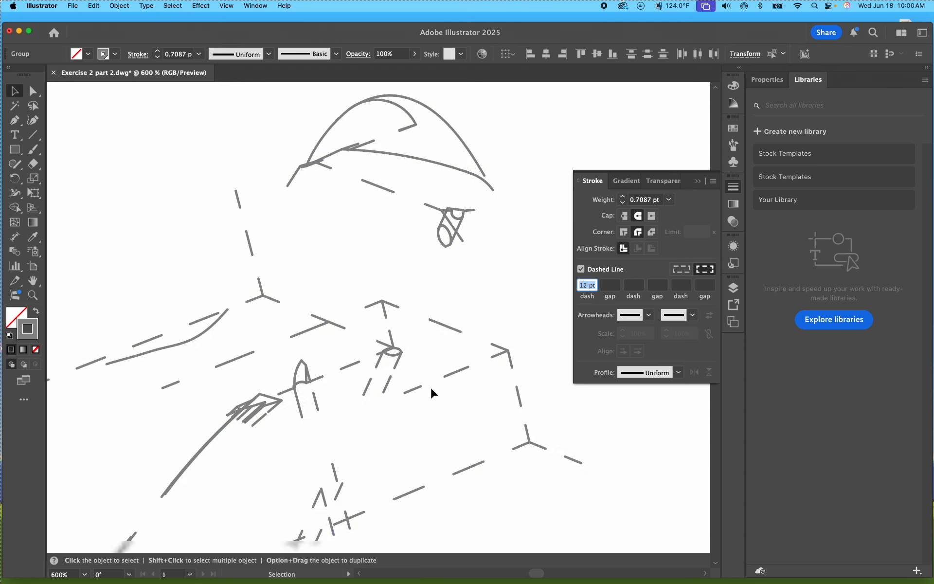
left_click(586, 287)
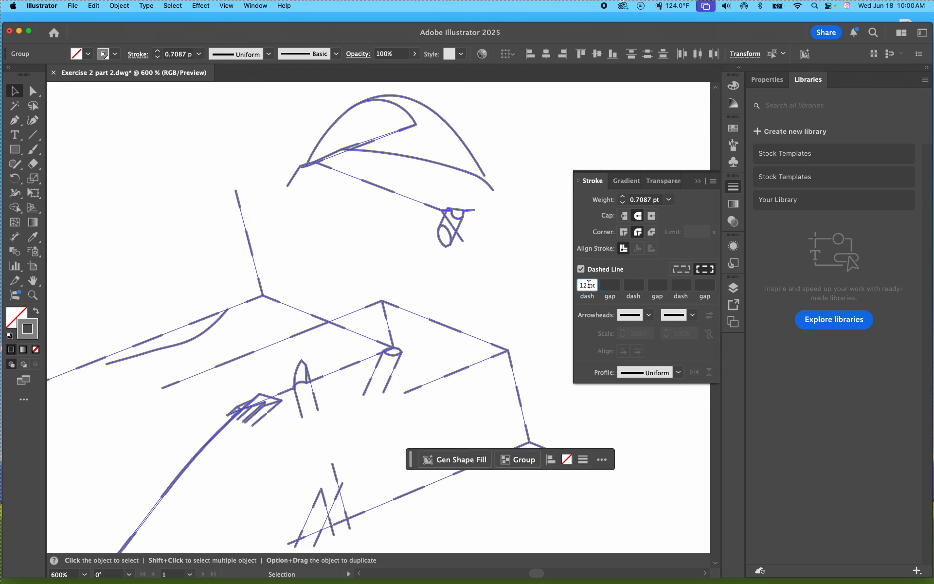
type("4")
key("Tab")
type("4")
key("Tab")
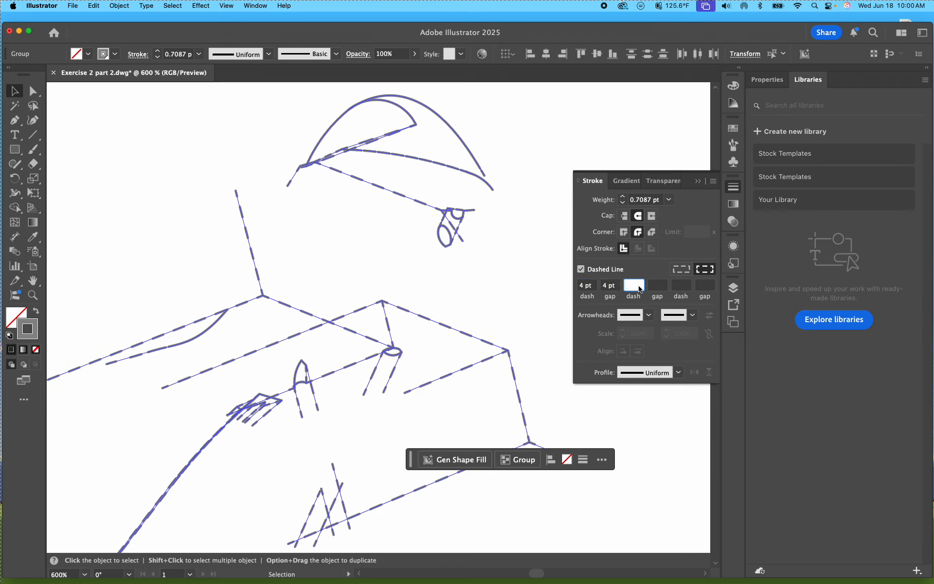
type("4")
key("Tab")
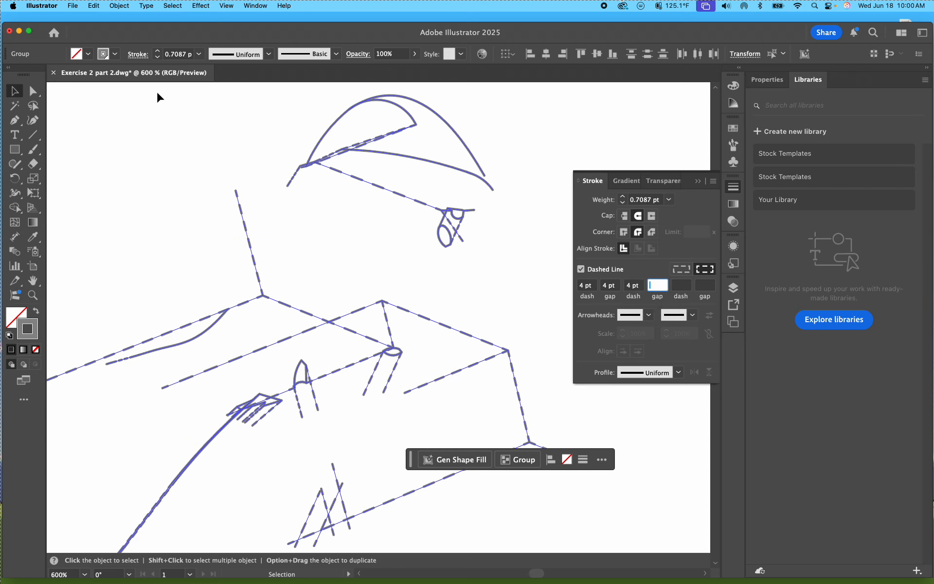
Step: Set the stroke weight of the selected hidden curves to .28 pt
left_click(186, 55)
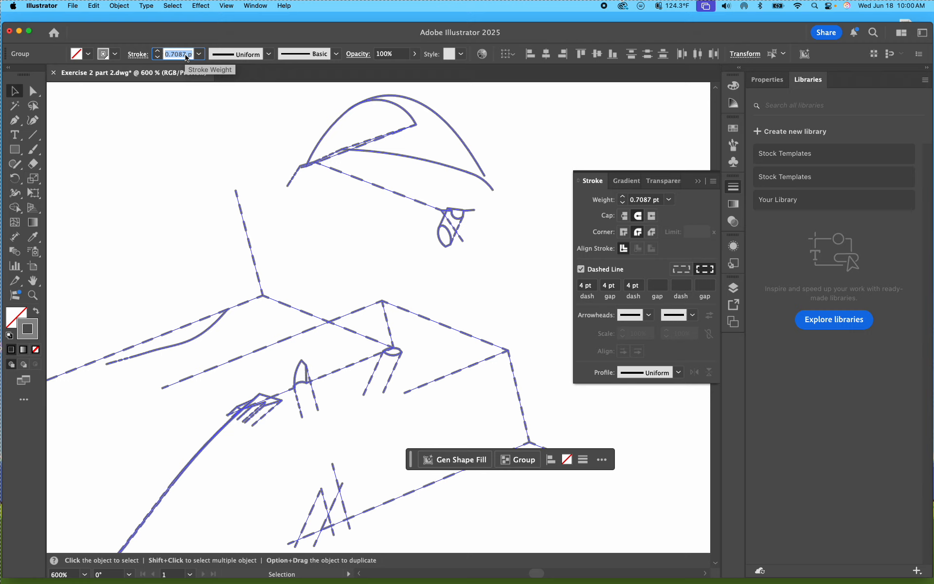
type(".28")
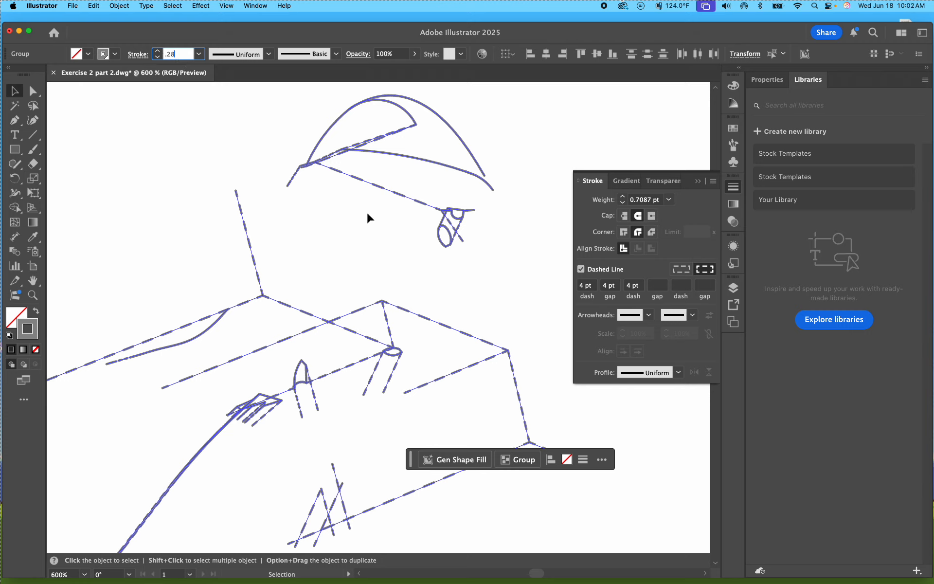
Step: Set the first dash and first gap of the selected hidden curves to 2 pt each
left_click(588, 286)
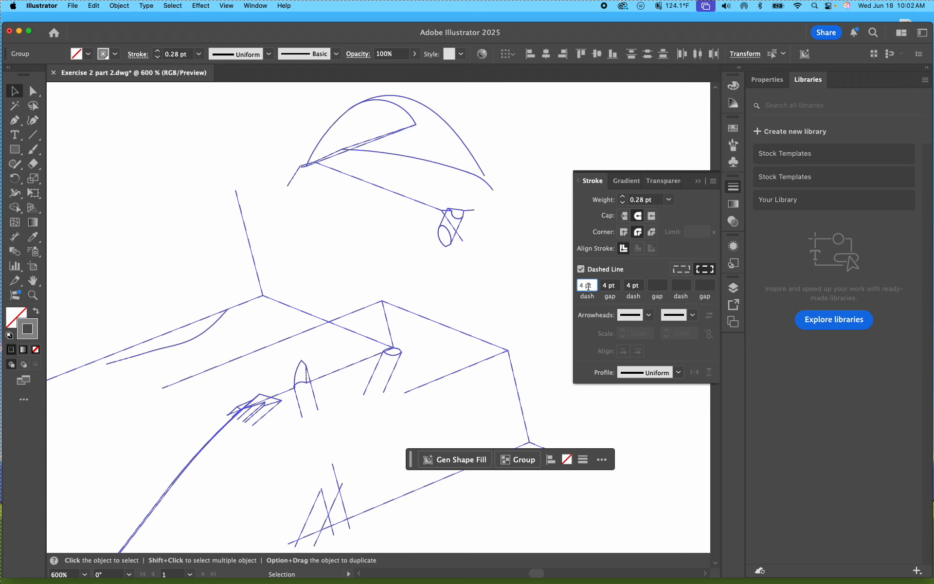
type("2")
left_click(611, 286)
type("2")
left_click(641, 286)
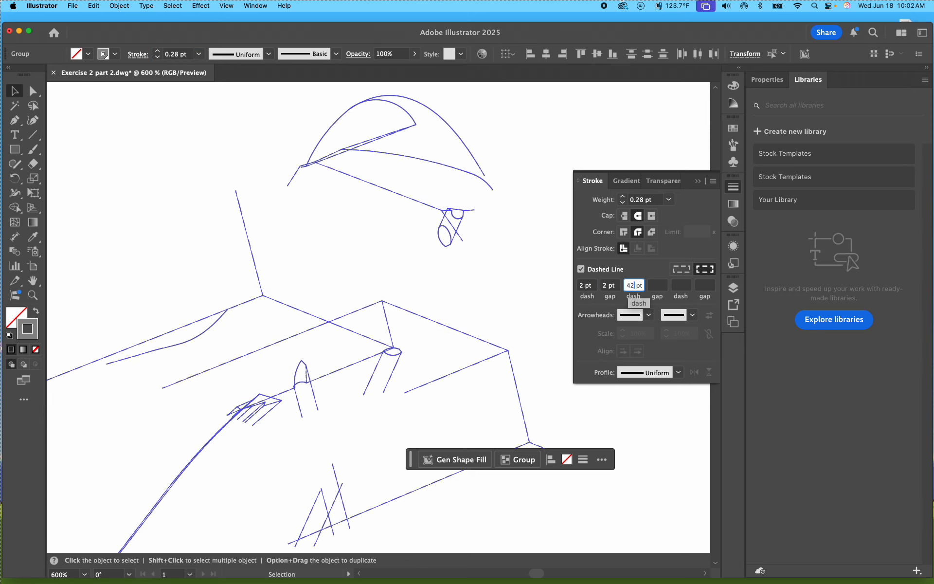
type("2")
key("BackSpace")
left_click(420, 277)
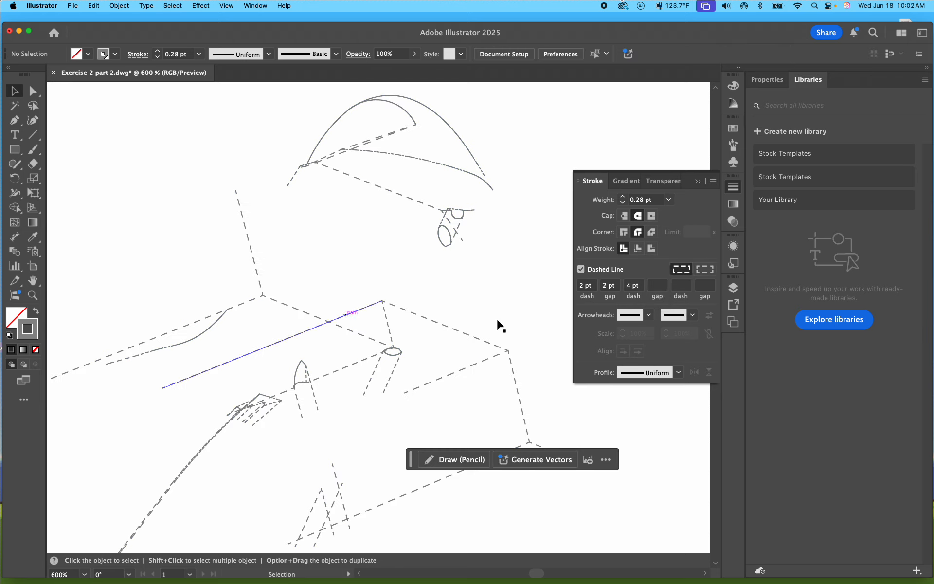
Step: Select everything on the Make2D$Hidden$Curves$Default layer and change its stroke colour to dark grey 494848
left_click(733, 288)
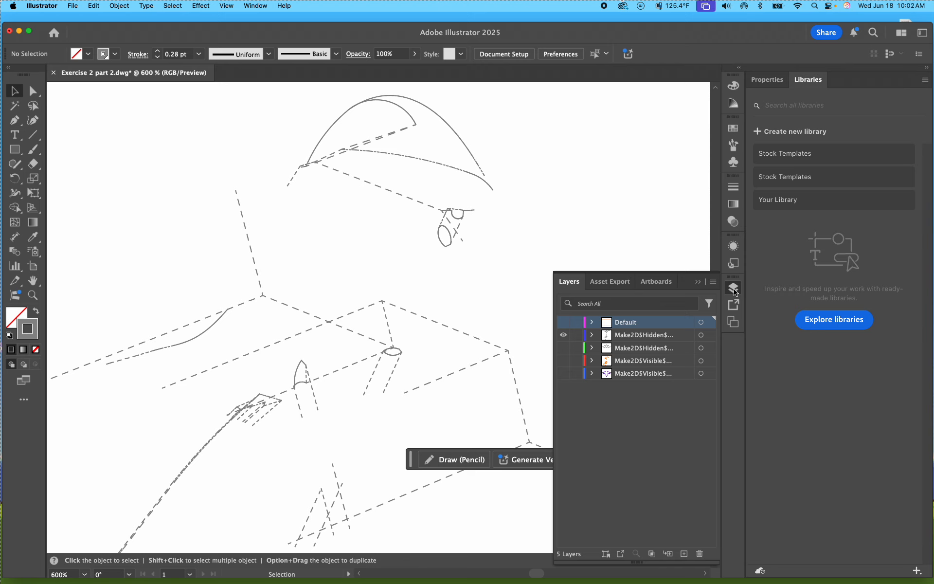
left_click(709, 335)
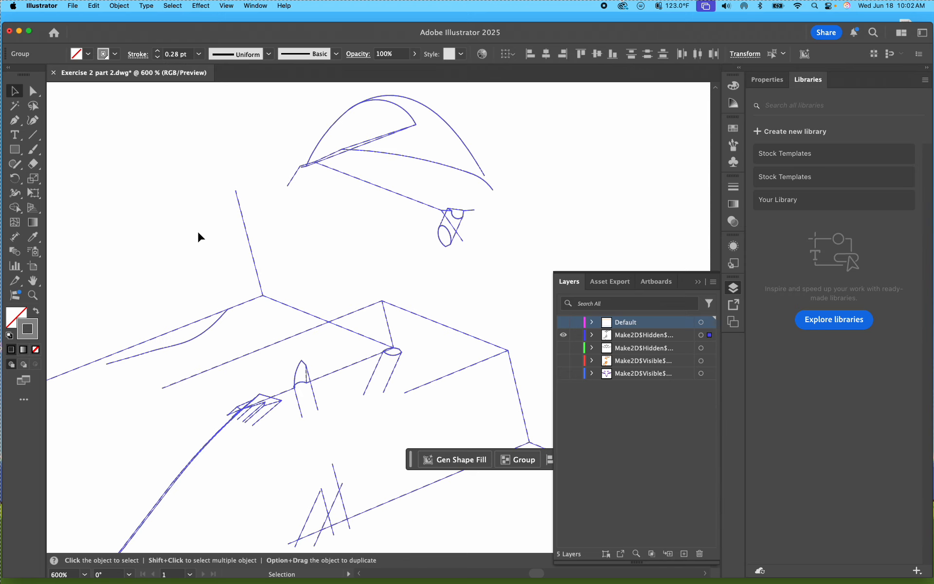
double_click(34, 333)
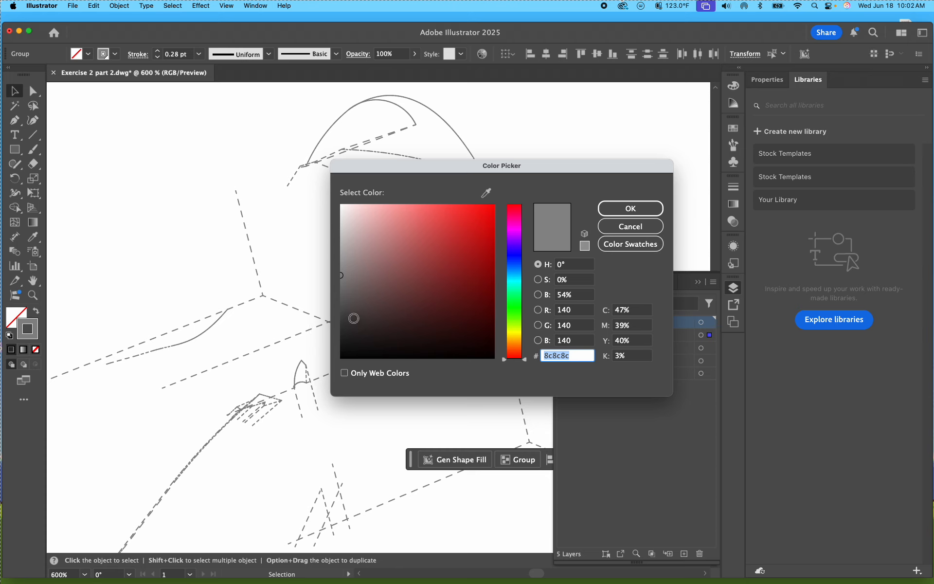
left_click(341, 317)
mouse_move(341, 316)
left_mouse_down()
mouse_move(340, 340)
mouse_move(341, 232)
mouse_move(345, 330)
left_mouse_up()
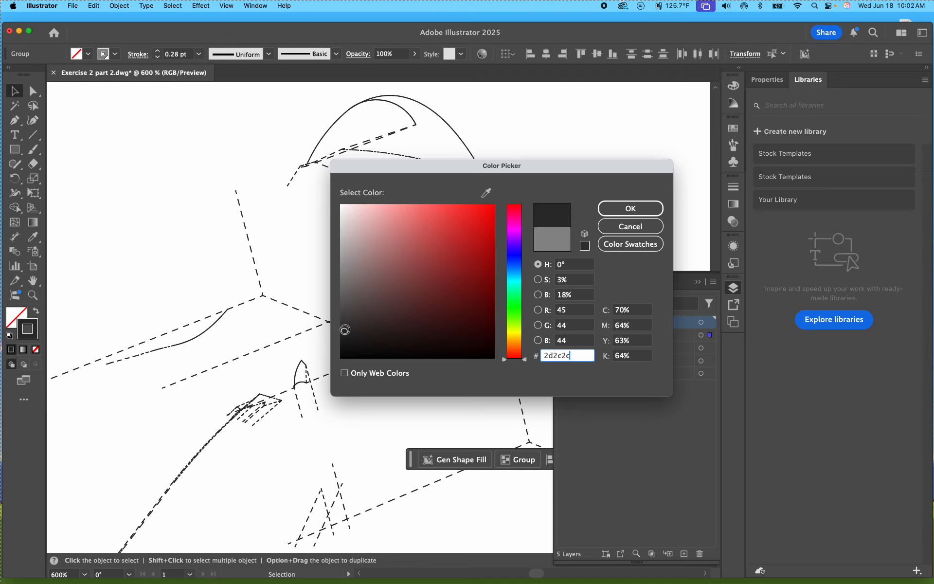
mouse_move(344, 330)
left_mouse_down()
mouse_move(339, 242)
mouse_move(343, 312)
left_mouse_up()
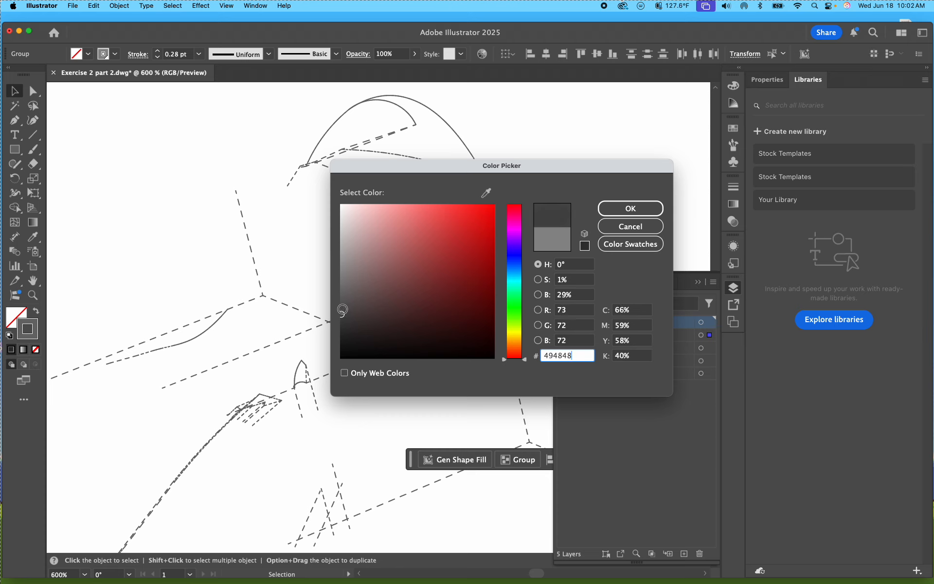
left_click(619, 210)
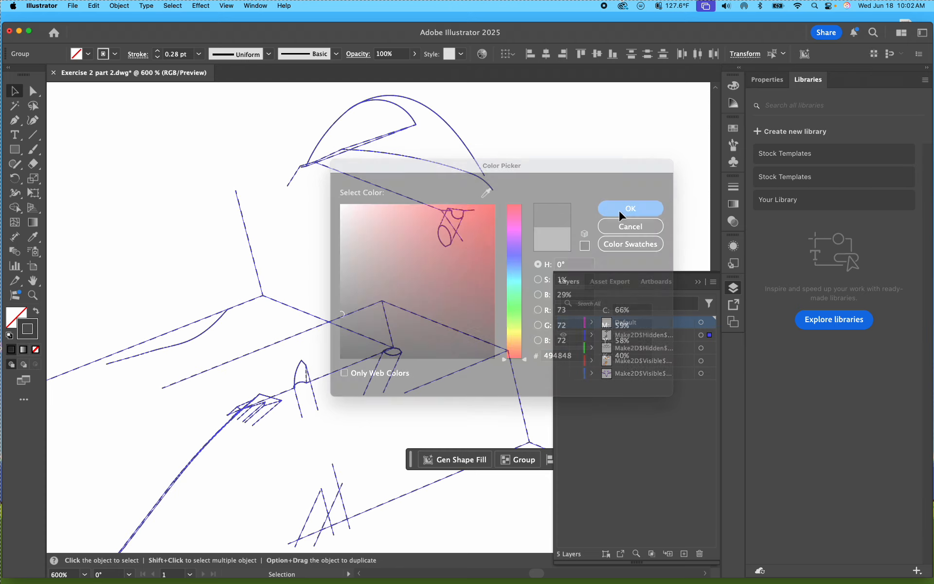
left_click(468, 282)
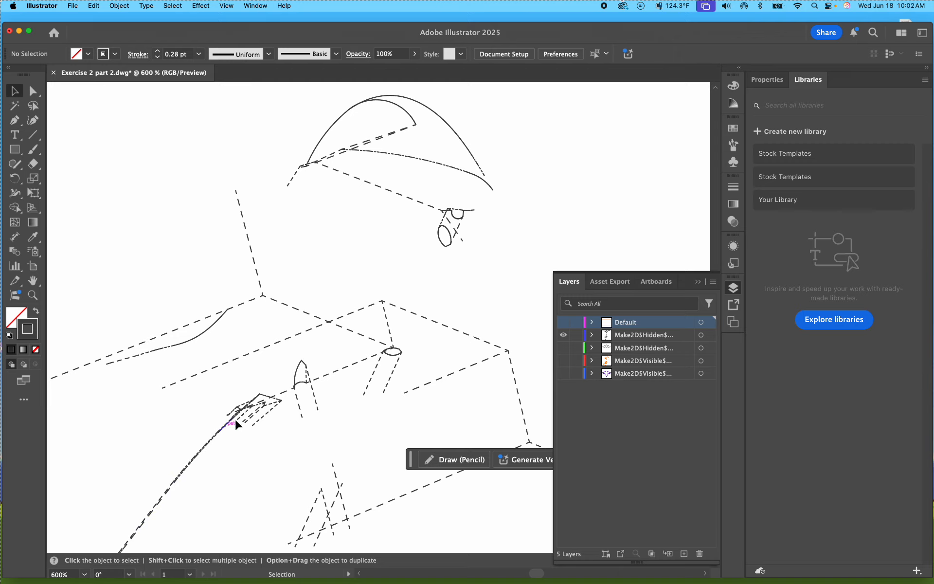
Step: Examine the dashes on the long hidden curve up close and the dashed linework across the drawing
left_click_drag(159, 521, 298, 308)
left_click_drag(249, 390, 381, 371)
left_click_drag(289, 399, 336, 387)
left_click(299, 399)
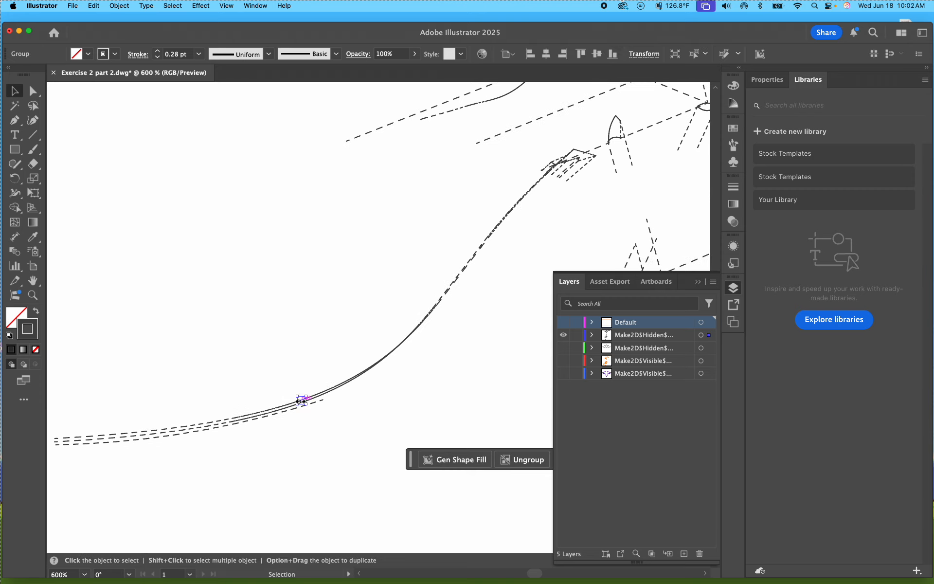
scroll(338, 396, "up", 1)
scroll(307, 401, "up", 10, "alt")
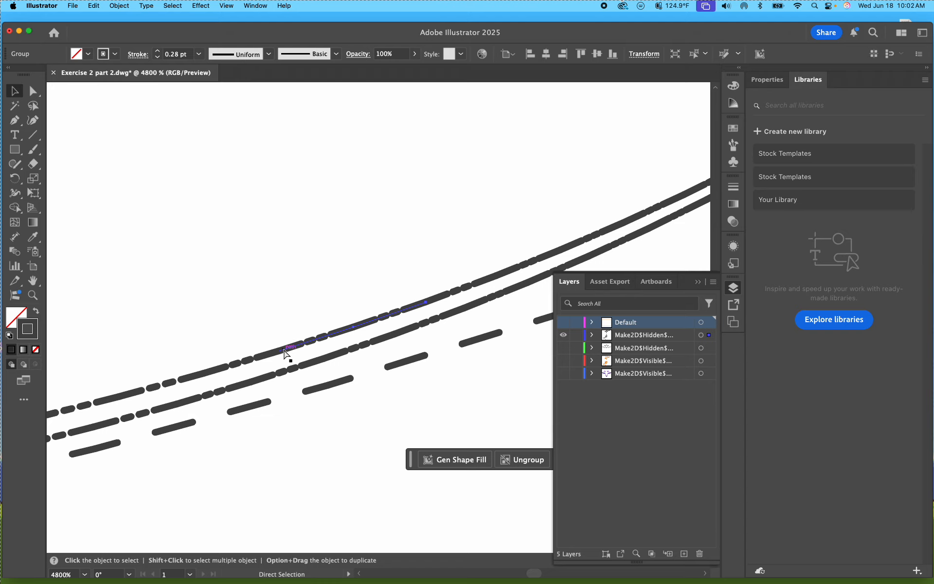
scroll(286, 348, "up", 3, "alt")
scroll(280, 363, "down", 14, "alt")
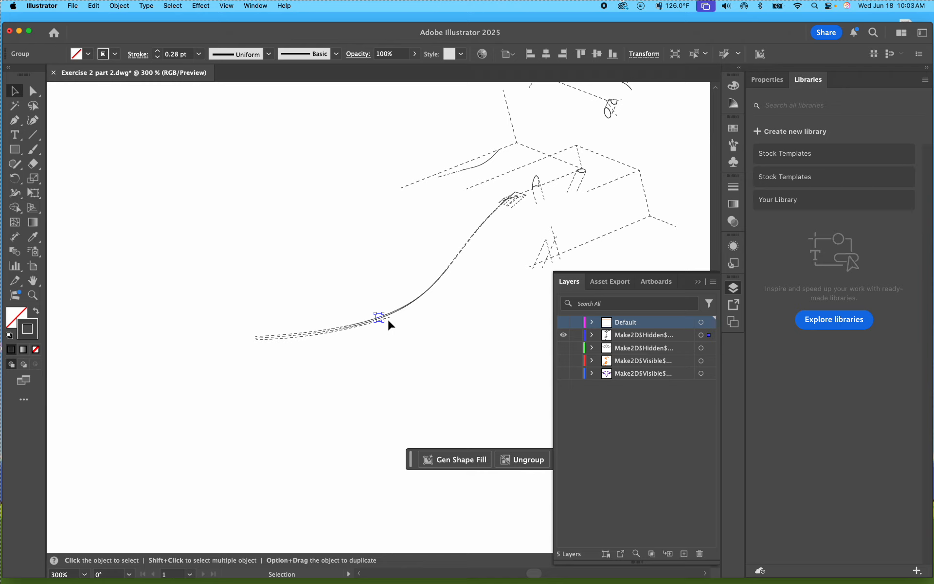
left_click_drag(477, 360, 418, 406)
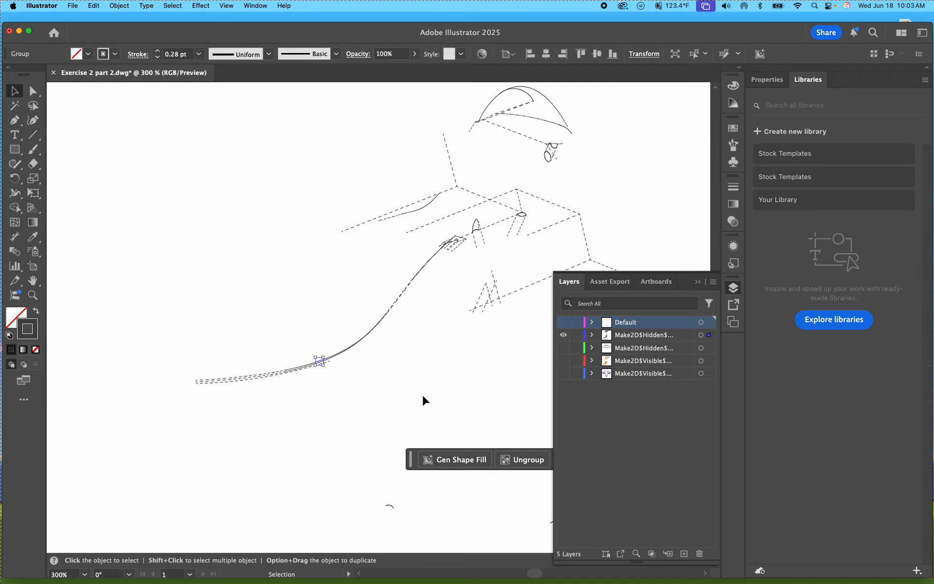
left_click_drag(422, 401, 356, 459)
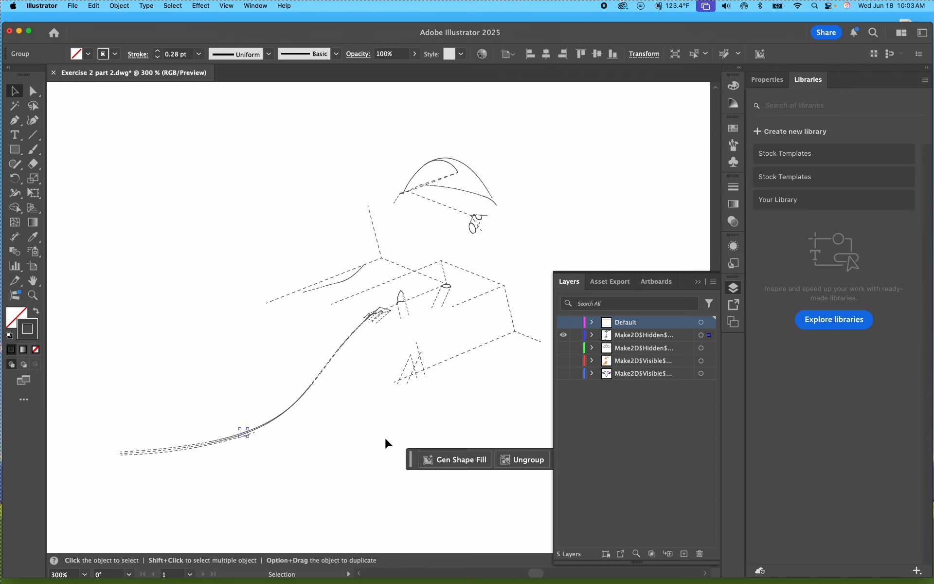
left_click_drag(386, 428, 333, 411)
left_click_drag(438, 422, 392, 418)
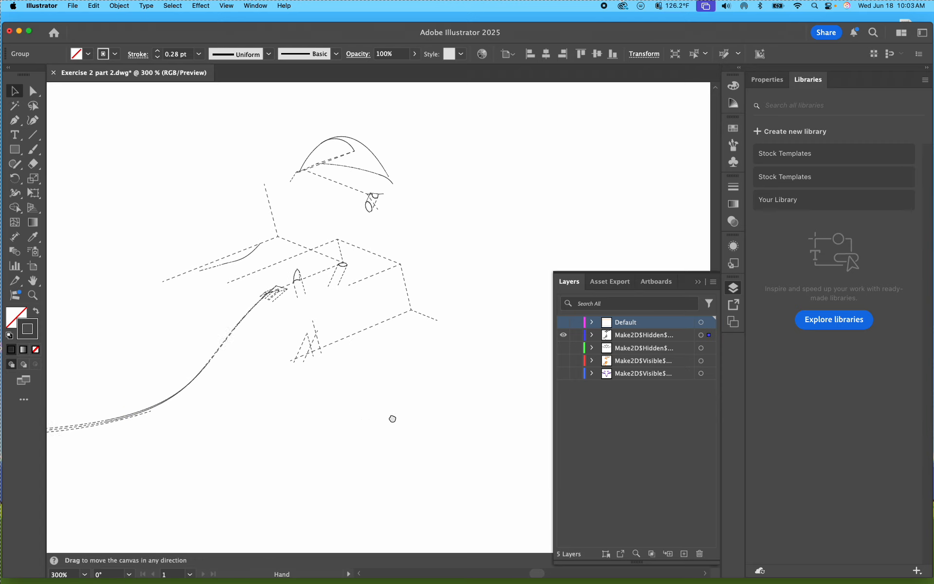
Step: Show the second Make2D$Hidden layer and lock the already styled Make2D$Hidden$Curves$Default layer
left_click(564, 348)
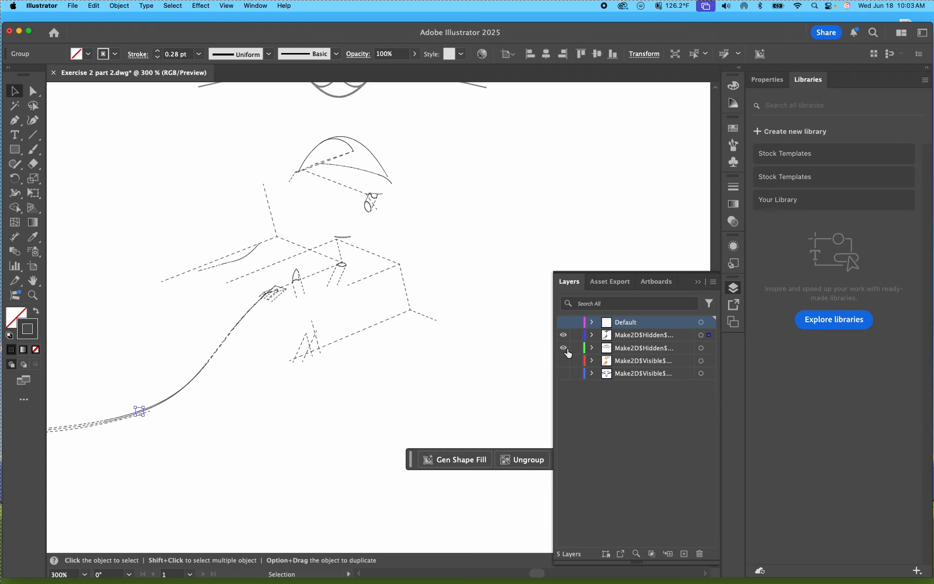
left_click(576, 335)
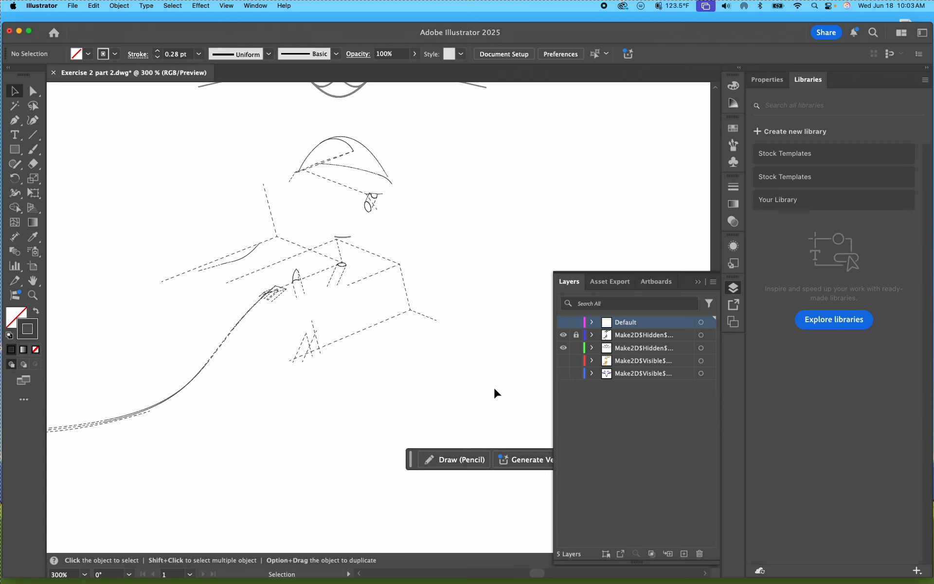
left_click(342, 237)
mouse_move(414, 356)
left_mouse_down()
mouse_move(270, 206)
mouse_move(144, 114)
mouse_move(133, 94)
left_mouse_up()
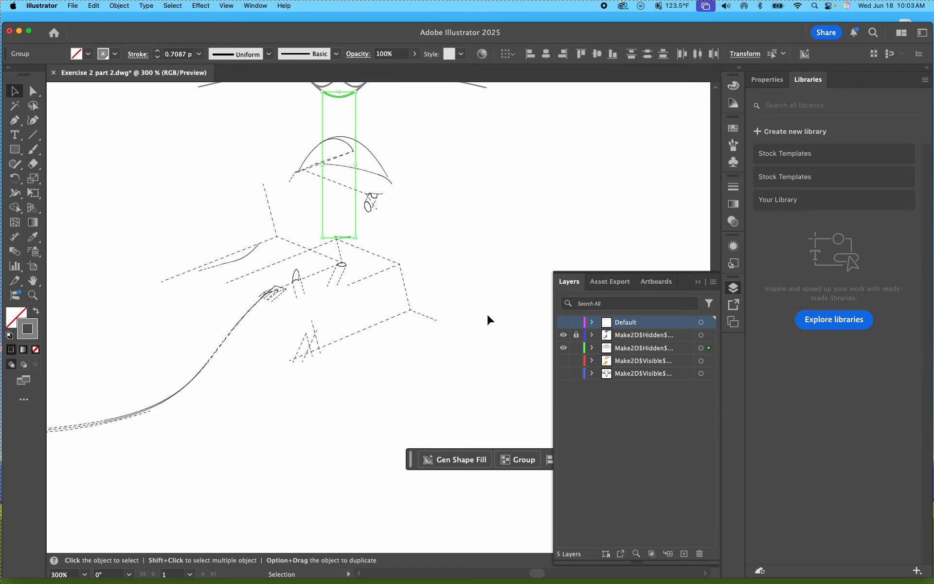
left_click(692, 430)
left_click(473, 359)
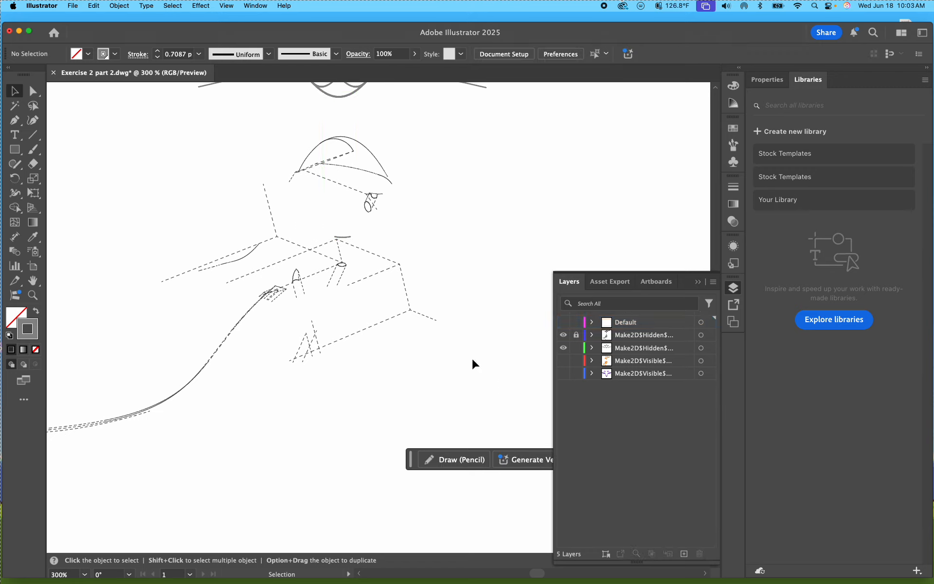
Step: Copy the dashed stroke appearance from a styled hidden curve onto everything on the second hidden layer with the Eyedropper
left_click(700, 349)
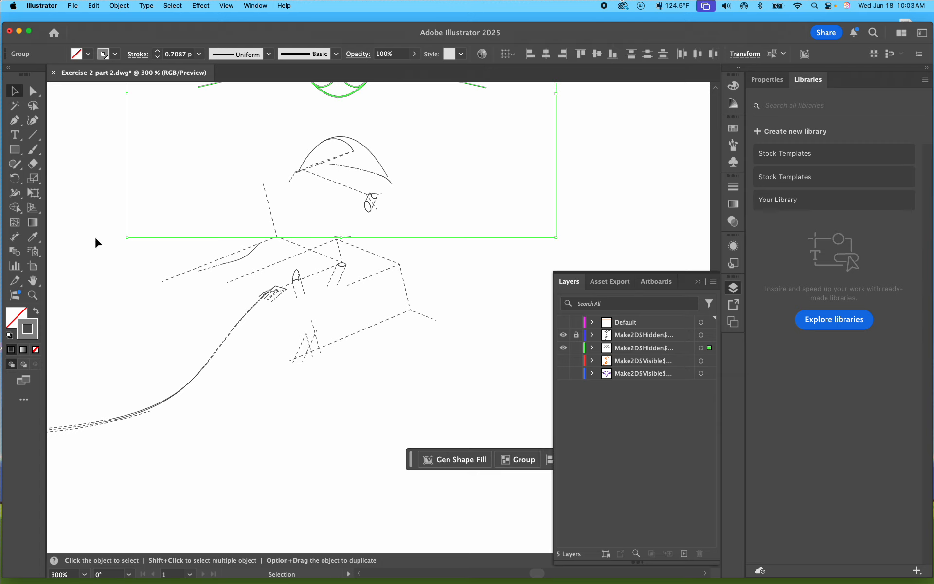
left_click(35, 238)
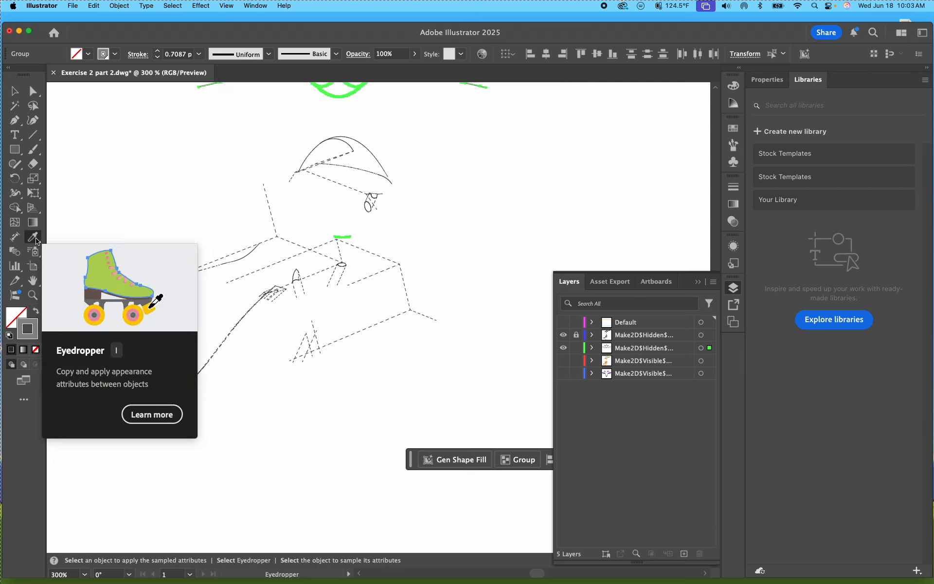
left_click(273, 266)
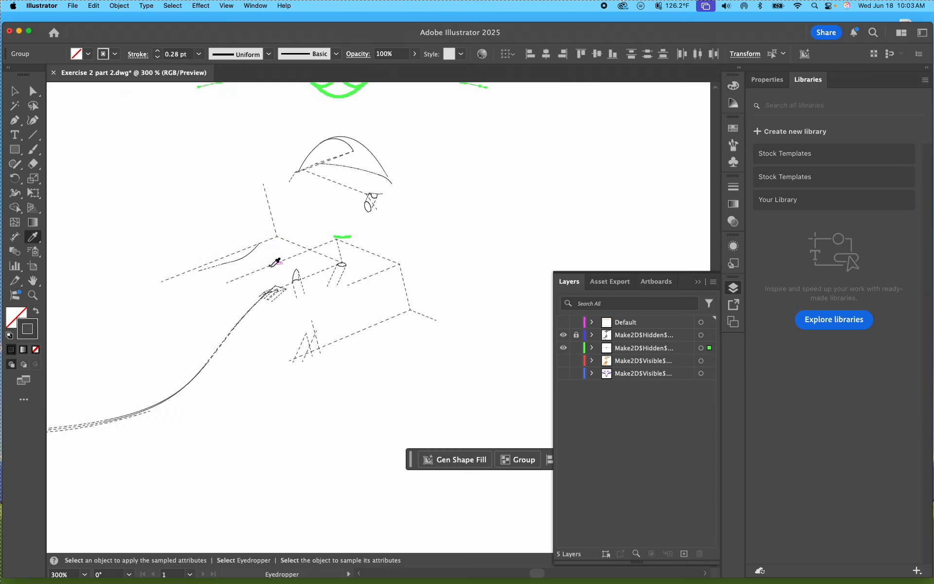
left_click(15, 92)
left_click(133, 191)
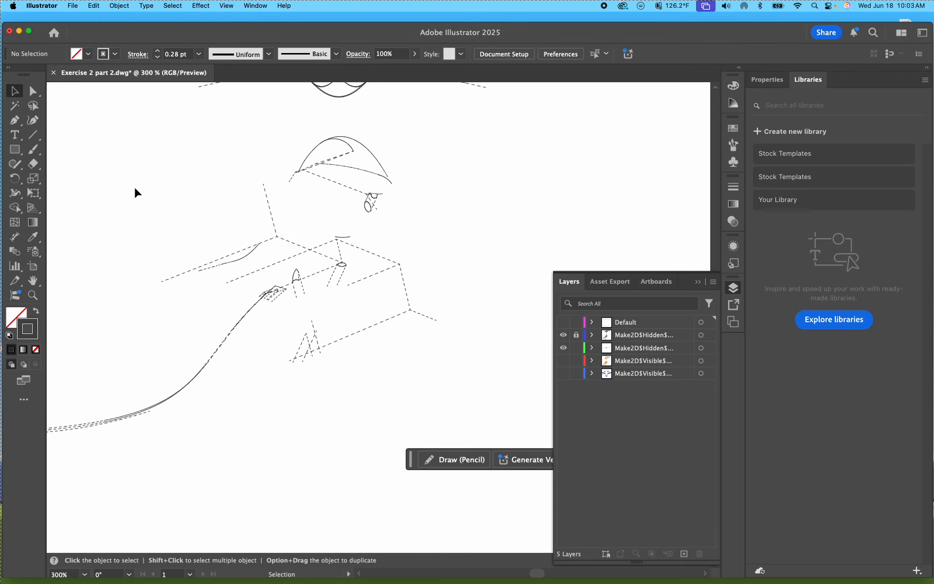
Step: Select all linework on the second hidden layer and set its stroke colour to a3a3a3
scroll(359, 216, "up", 5)
scroll(359, 220, "up", 8)
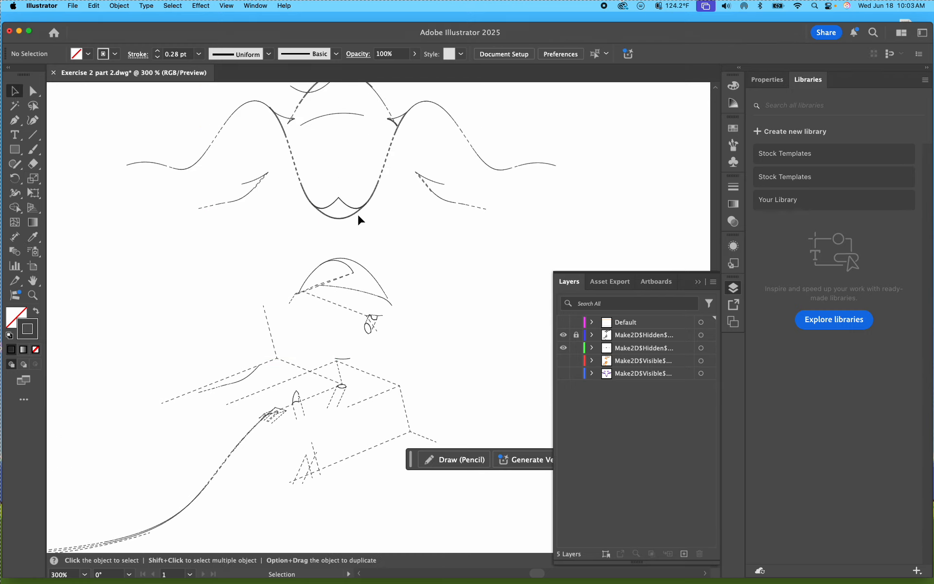
left_click(709, 349)
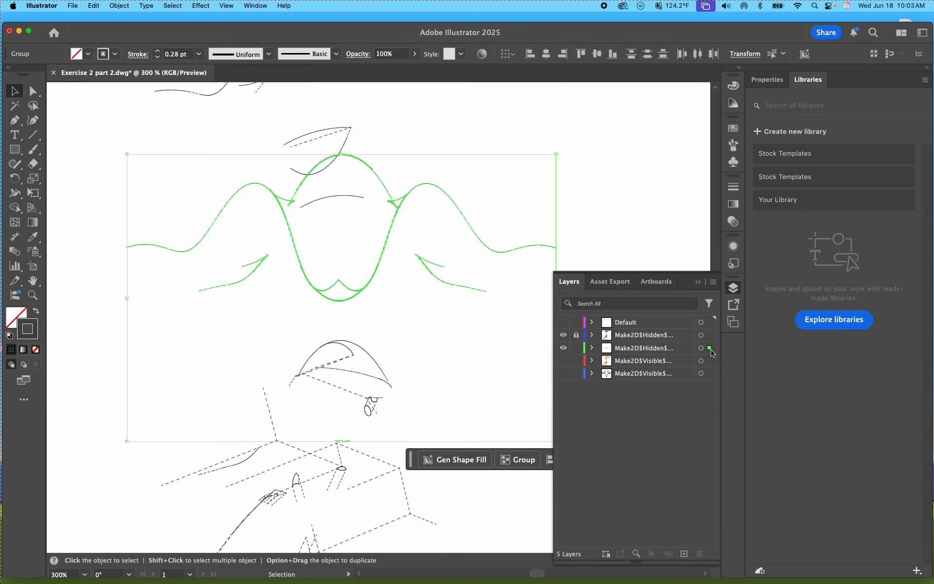
left_click(419, 233)
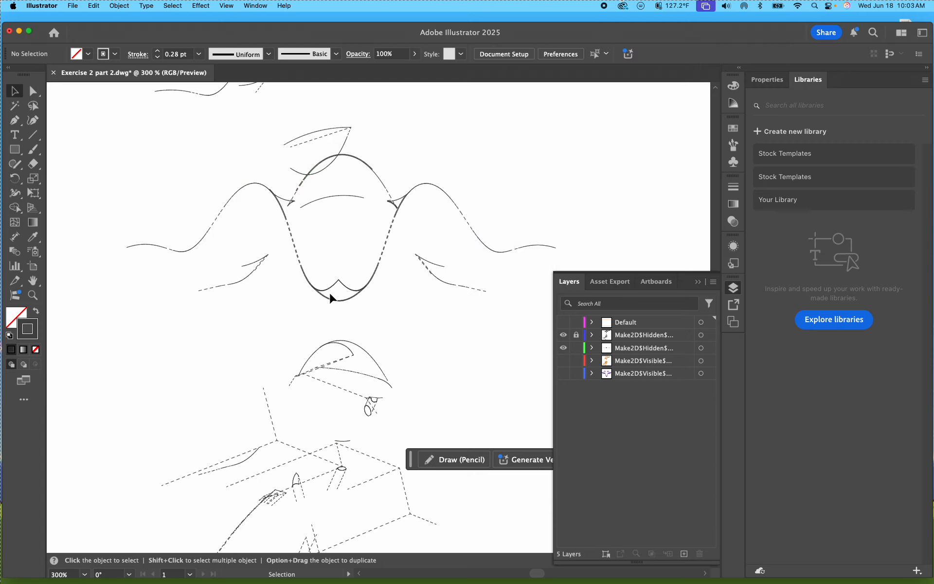
left_click(710, 348)
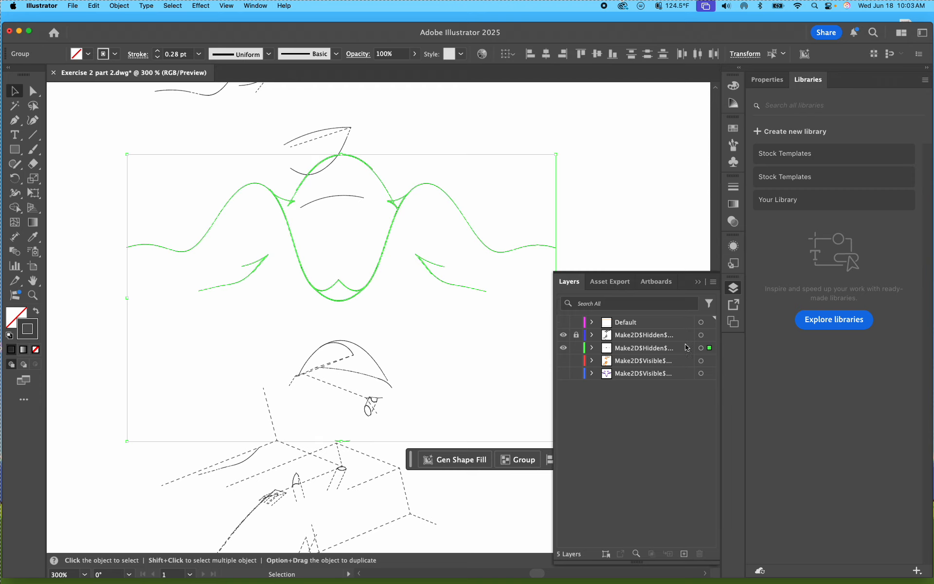
double_click(34, 336)
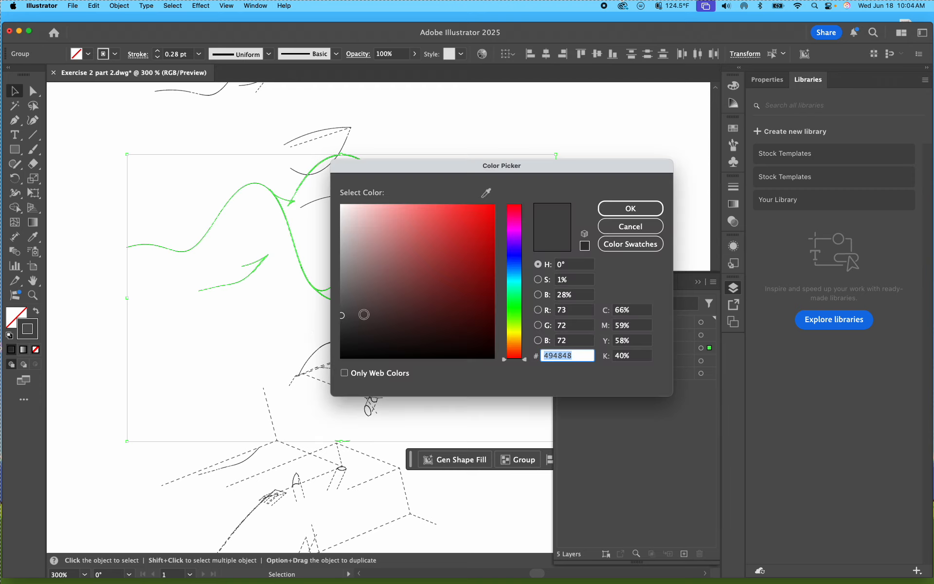
type("a3a3a3")
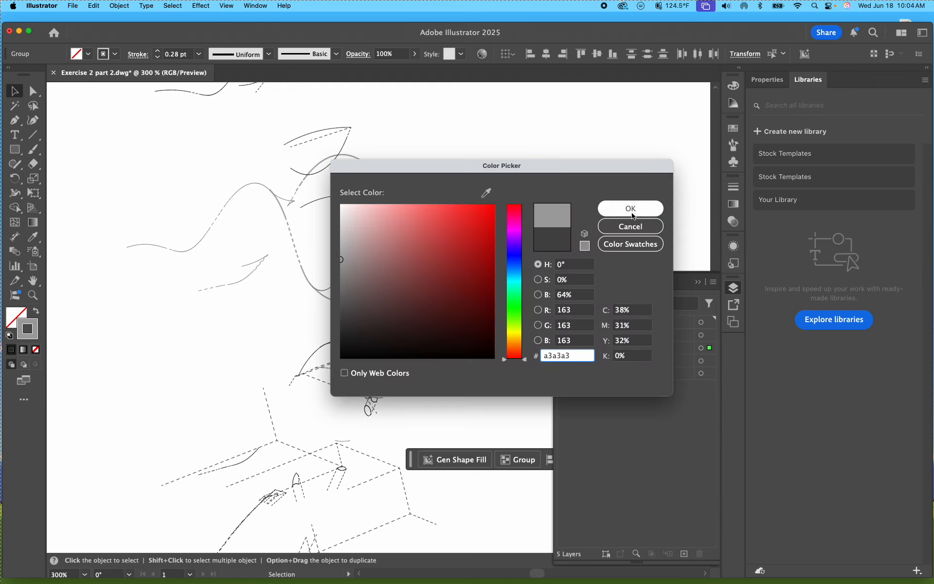
left_click(630, 208)
Step: Set the stroke weight of the second hidden layer's linework to .125 pt and deselect it
left_click(185, 53)
triple_click(185, 54)
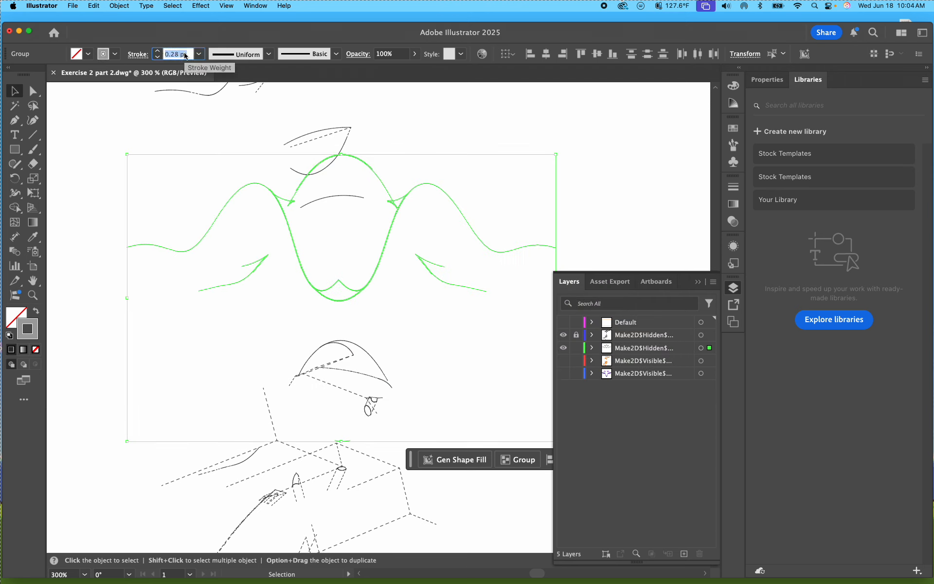
type(".125")
key("Return")
left_click(433, 115)
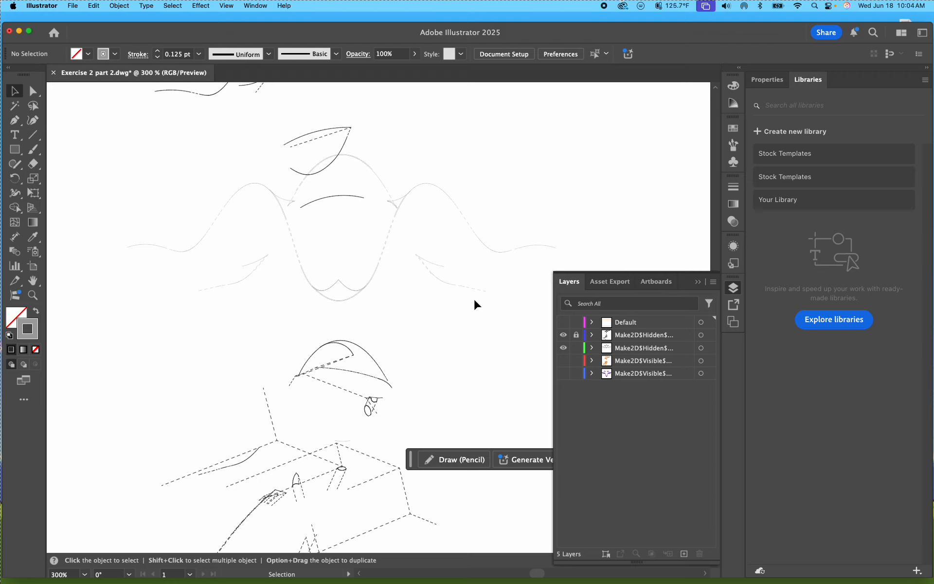
Step: Lock the second hidden layer and show the first Make2D$Visible layer
left_click(576, 348)
left_click(563, 360)
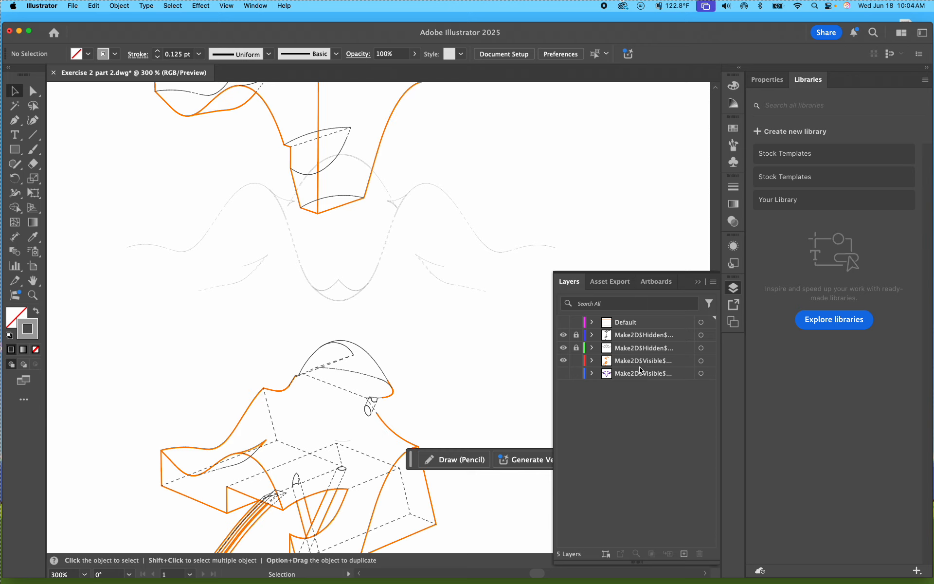
Step: Select all linework on the first Make2D$Visible layer and set its stroke colour to grey a0a0a0
left_click(709, 361)
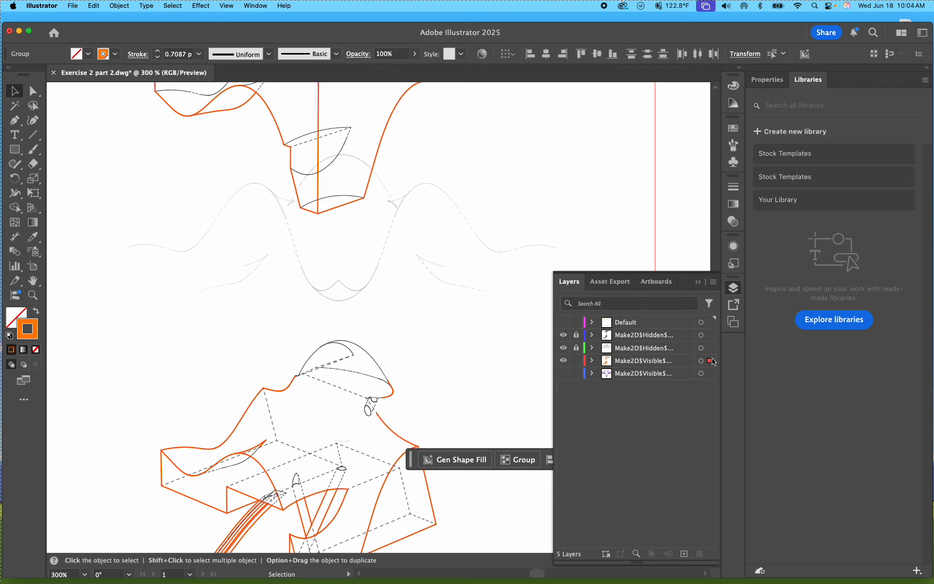
double_click(32, 334)
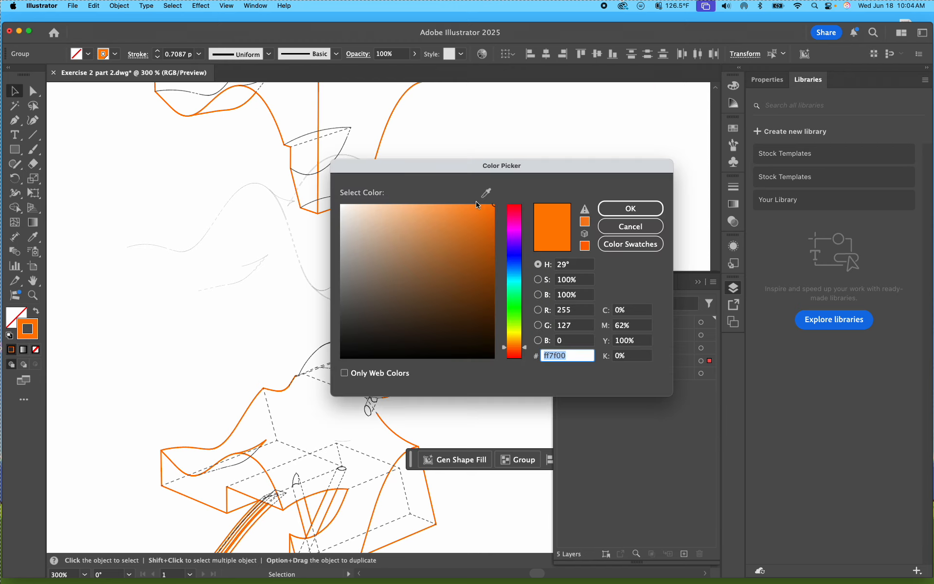
mouse_move(417, 280)
left_mouse_down()
mouse_move(331, 322)
mouse_move(336, 228)
mouse_move(340, 261)
left_mouse_up()
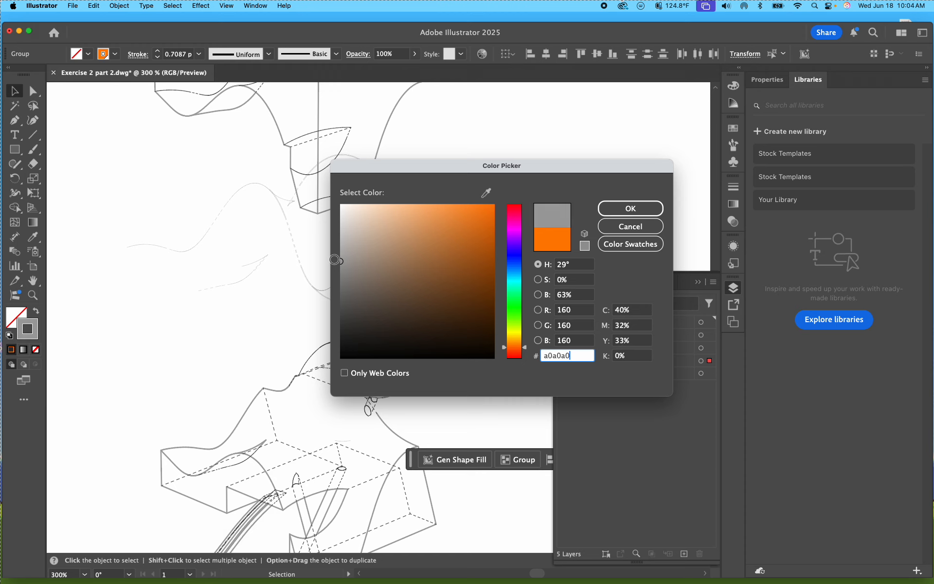
left_click(626, 209)
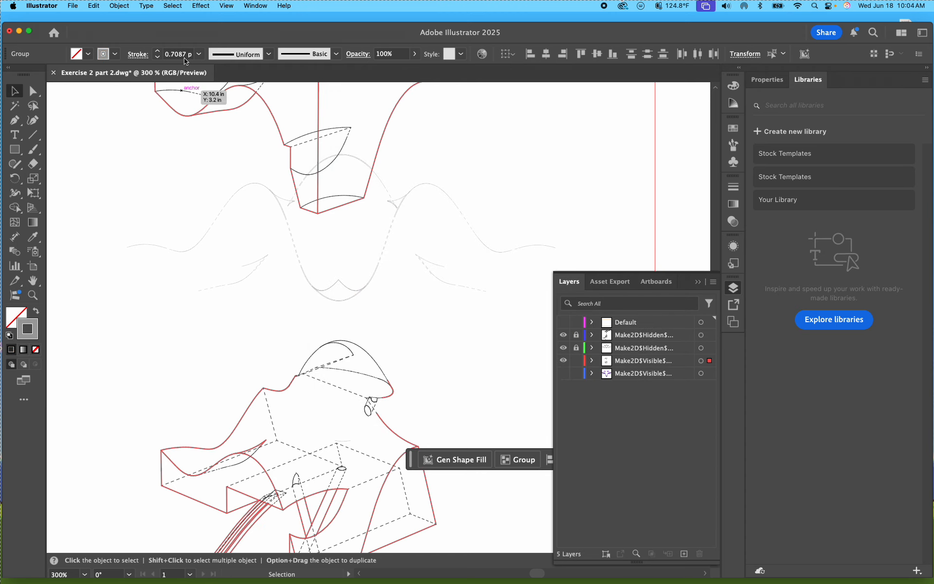
Step: Set the stroke weight of the first visible layer's linework to 0.65 pt and lock that layer
left_click(181, 54)
key("BackSpace")
type("0.65")
key("Return")
left_click(576, 360)
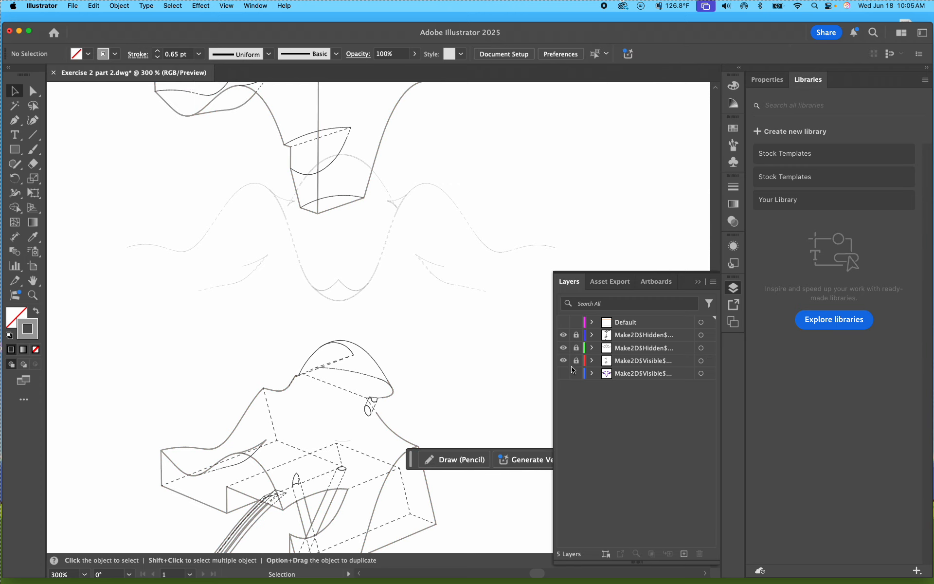
Step: Show the second Make2D$Visible layer and keep the purple 7d26cd stroke colour on all of its linework
left_click(564, 373)
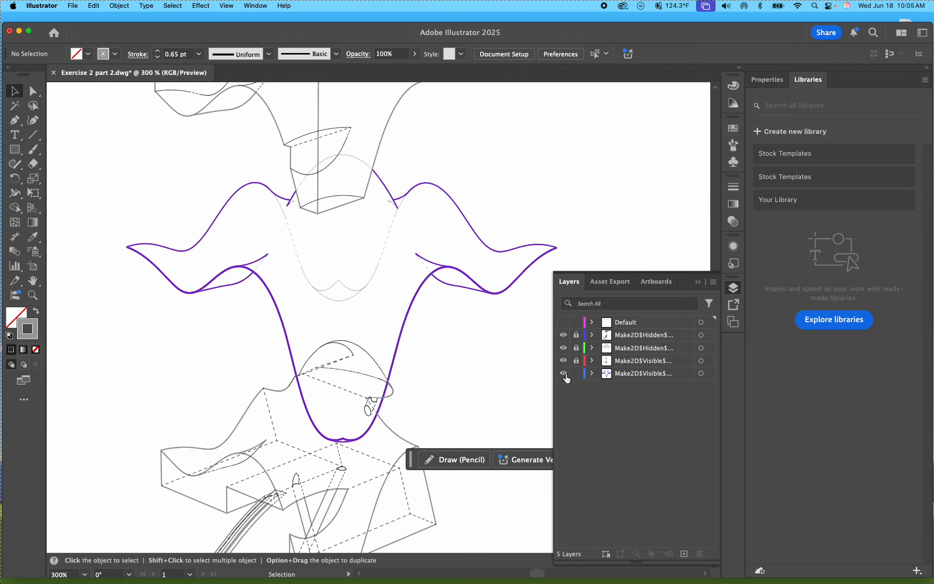
left_click(709, 373)
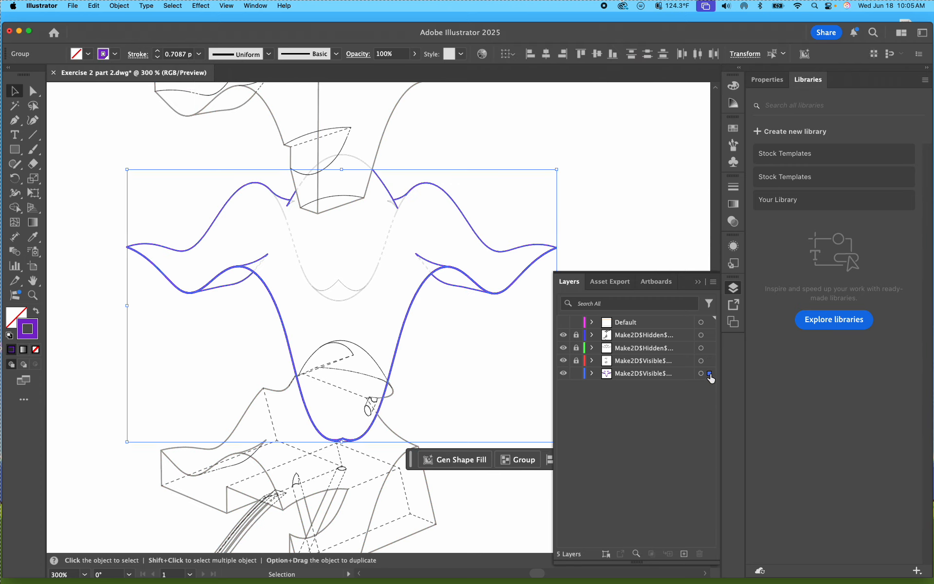
double_click(32, 331)
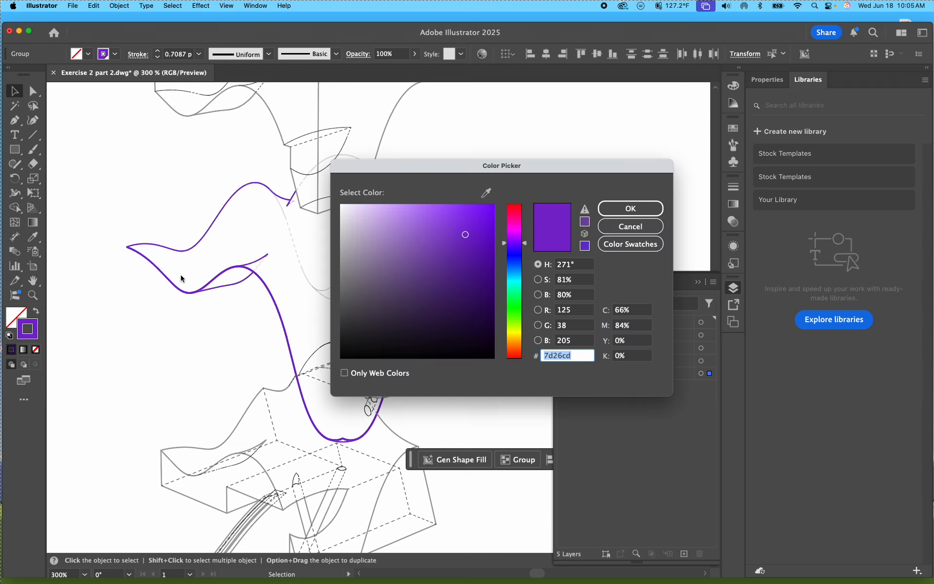
left_click(620, 209)
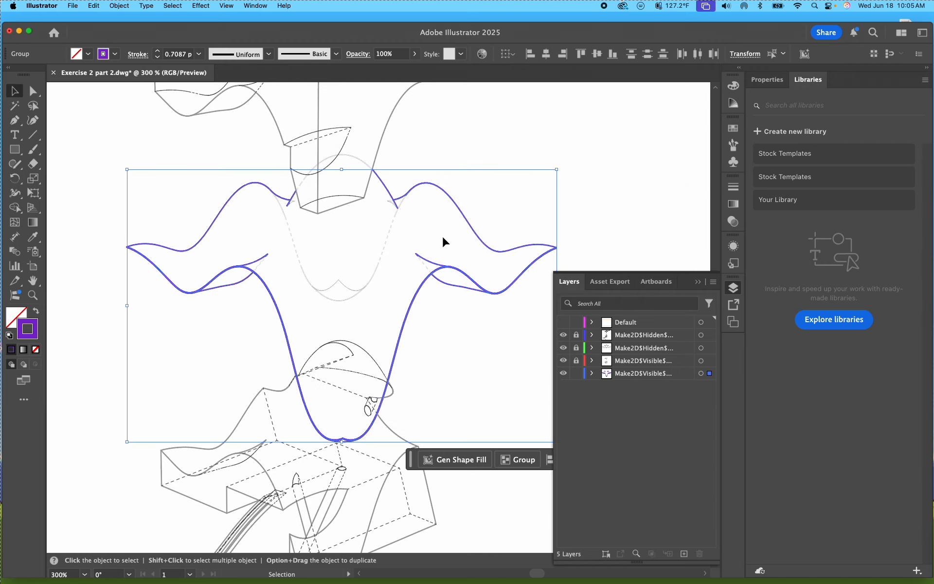
left_click(593, 162)
Step: Examine the styled linework both across the whole artboard and close up on the purple middle piece
scroll(522, 236, "down", 3)
scroll(461, 281, "up", 1)
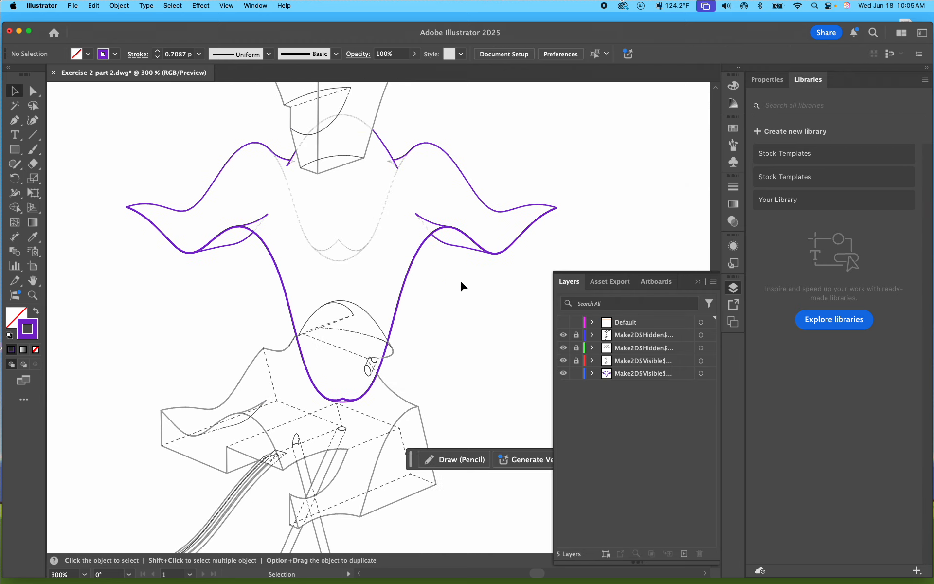
key("super+minus")
key("super+minus")
key("super+minus")
key("super+minus")
key("super+equal")
key("super+equal")
key("super+equal")
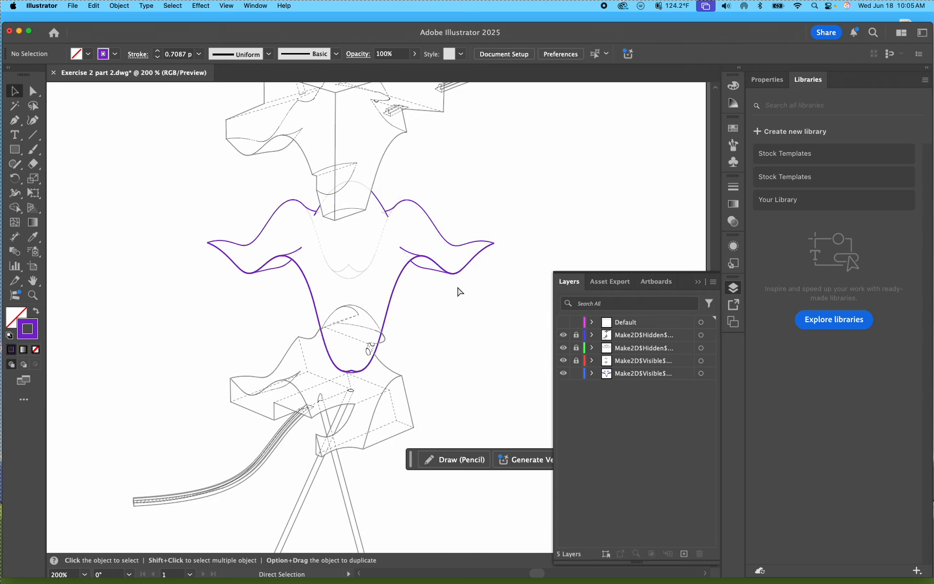
key("super+minus")
key("super+minus")
key("super+minus")
key("super+minus")
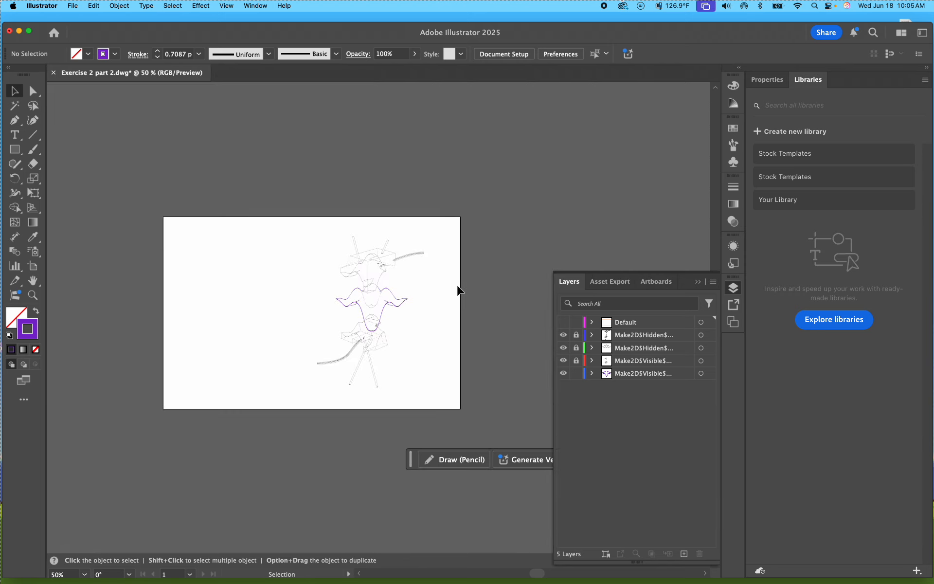
key("super+equal")
key("super+equal")
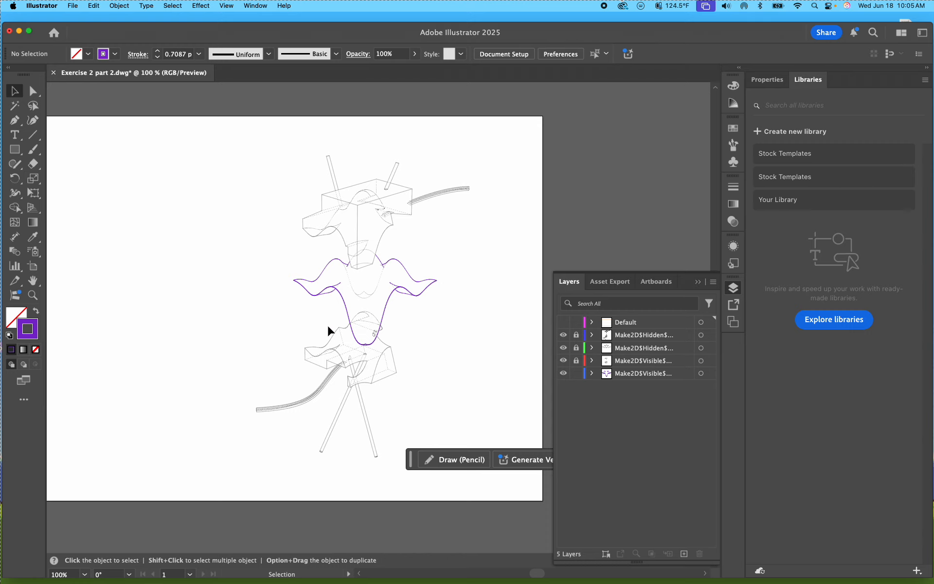
key("super+equal")
key("super+equal")
key("super+equal")
key("super+equal")
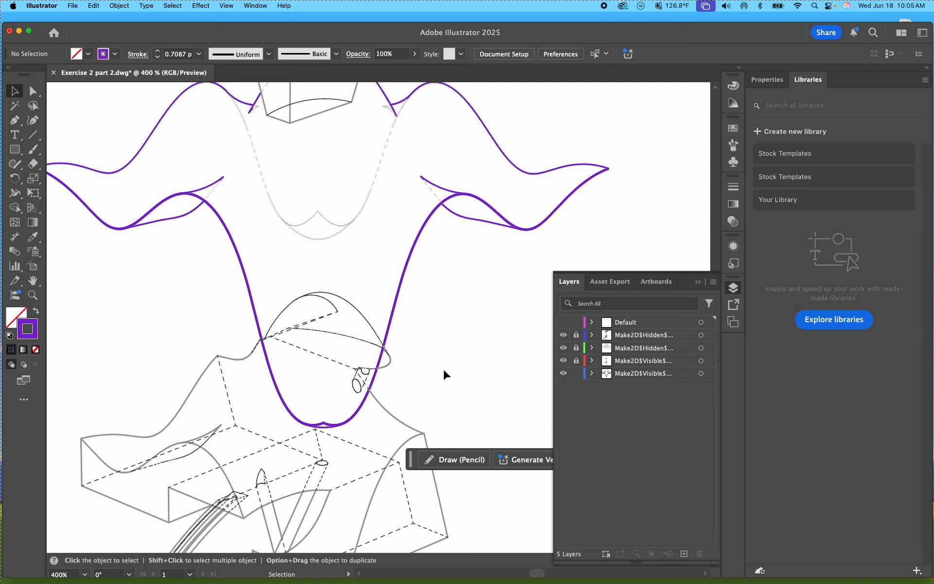
Step: Unlock the first visible layer and both hidden layers
left_click(576, 360)
left_click(576, 348)
left_click(576, 335)
Step: Select the outer silhouette segments along the lower piece's left wing together, and release the selection
left_click(97, 458)
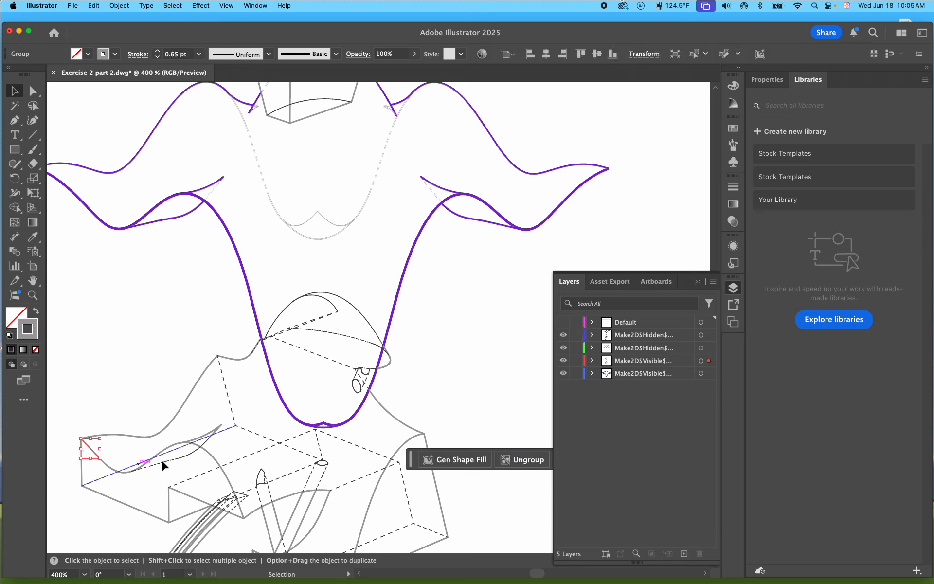
left_click(133, 441)
left_click_drag(210, 418, 84, 352)
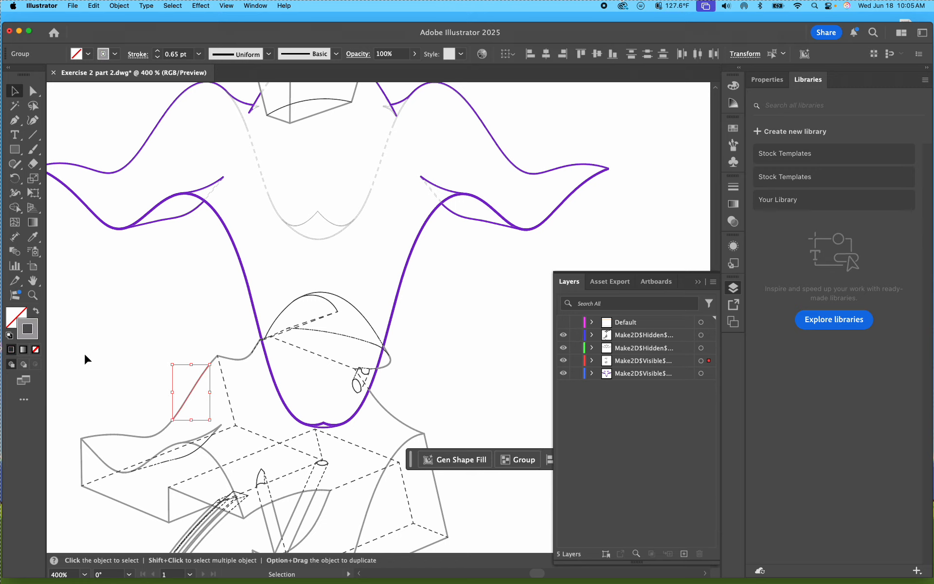
left_click(167, 424, "shift")
left_click_drag(121, 425, 122, 426, "shift")
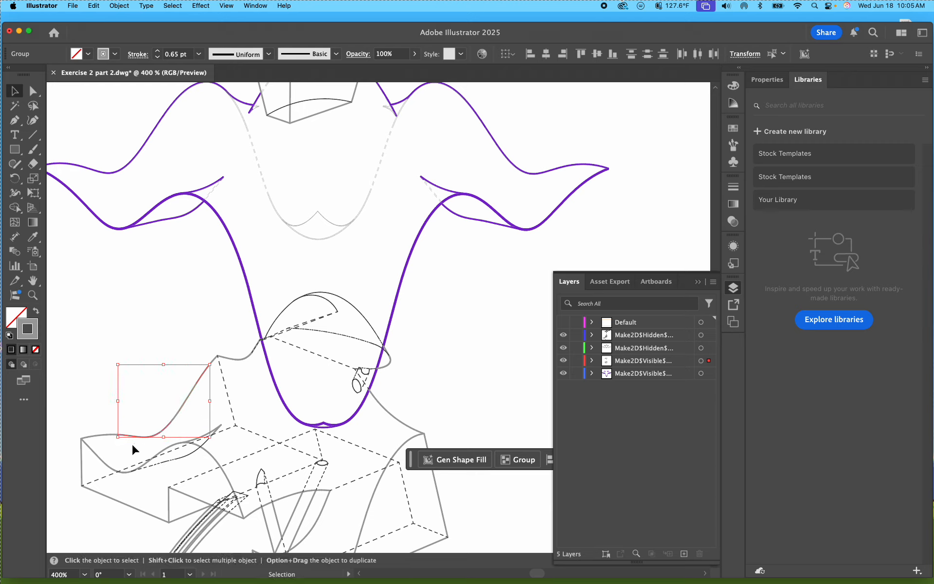
left_click(105, 434, "shift")
left_click_drag(61, 460, 90, 478, "shift")
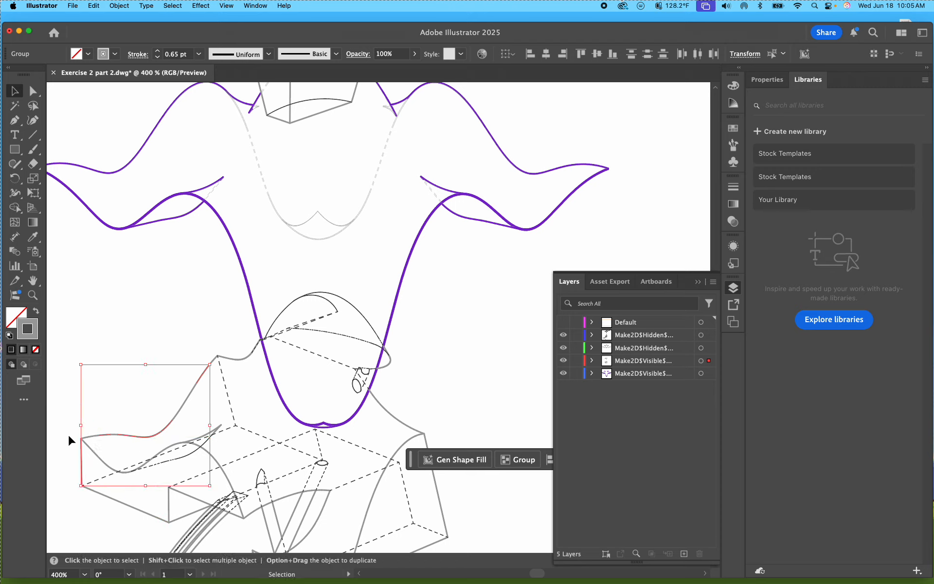
left_click(130, 311)
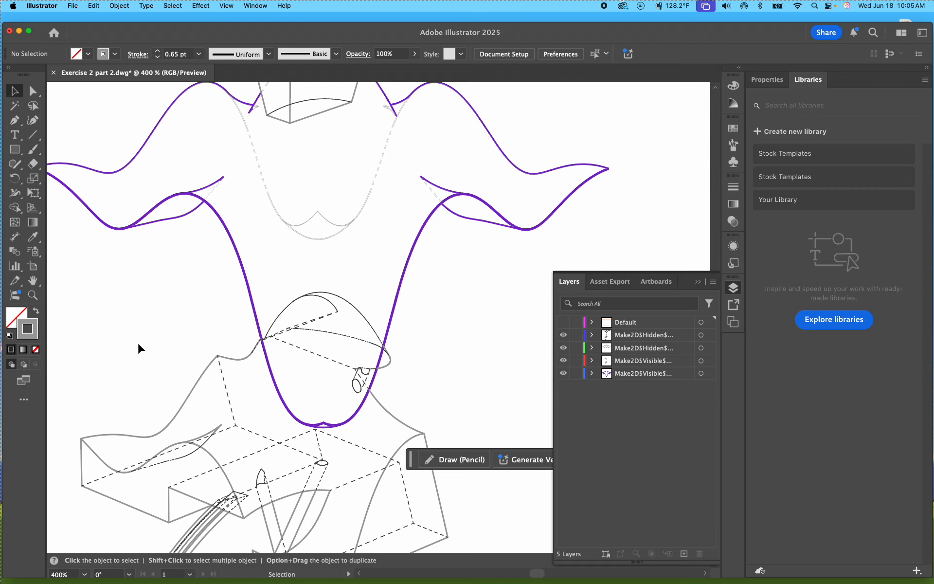
Step: Examine the lower piece's linework and the drawing's overall composition on the artboard
scroll(139, 343, "down", 6)
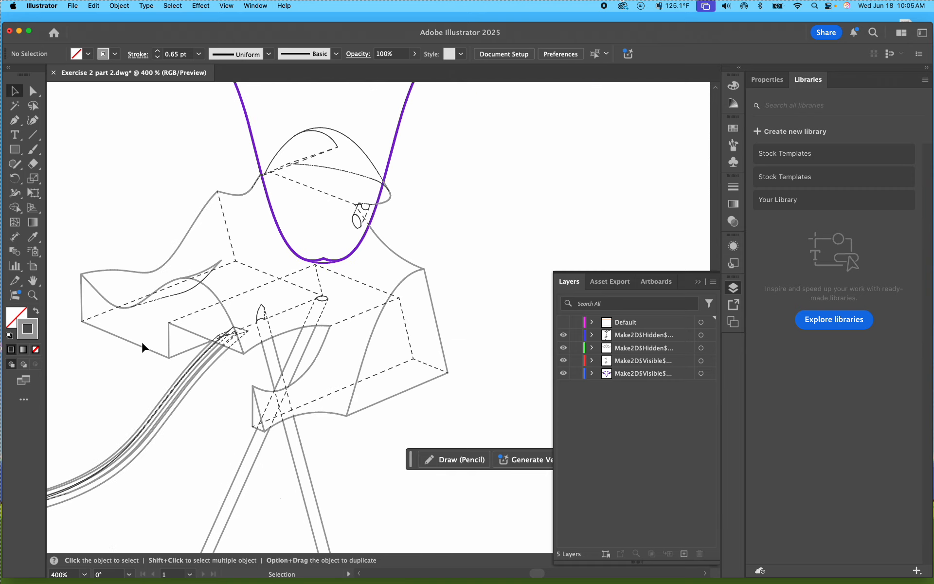
scroll(143, 349, "down", 1)
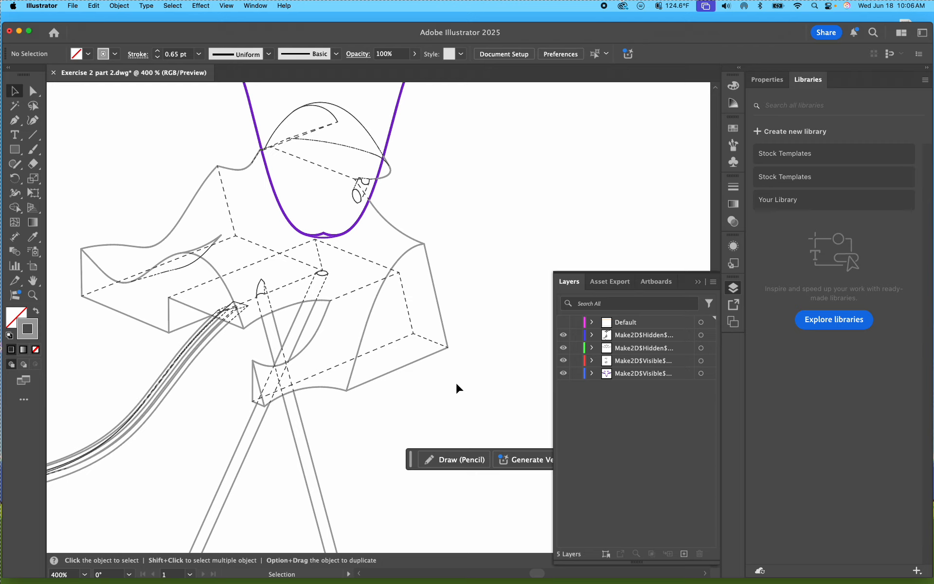
key("super+minus")
key("super+minus")
key("super+minus")
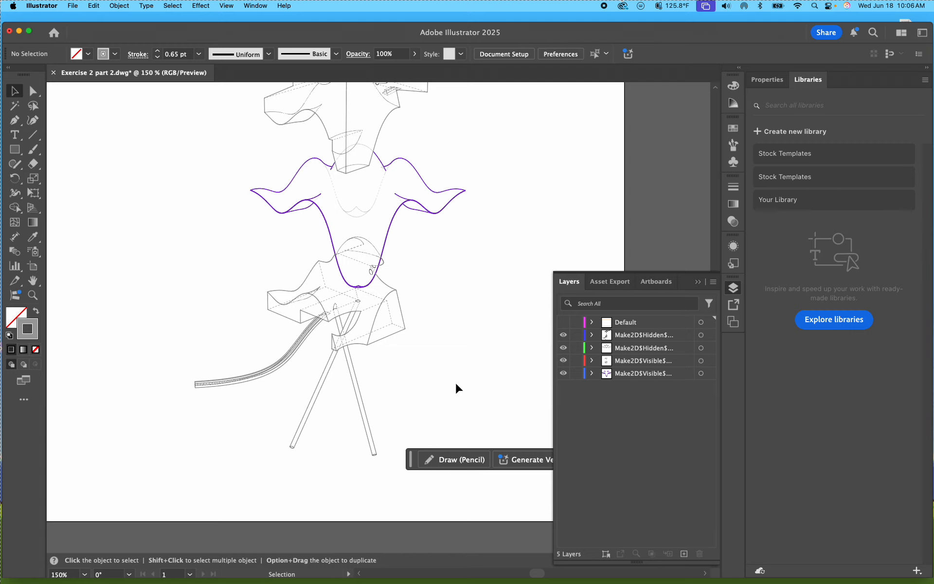
key("super+minus")
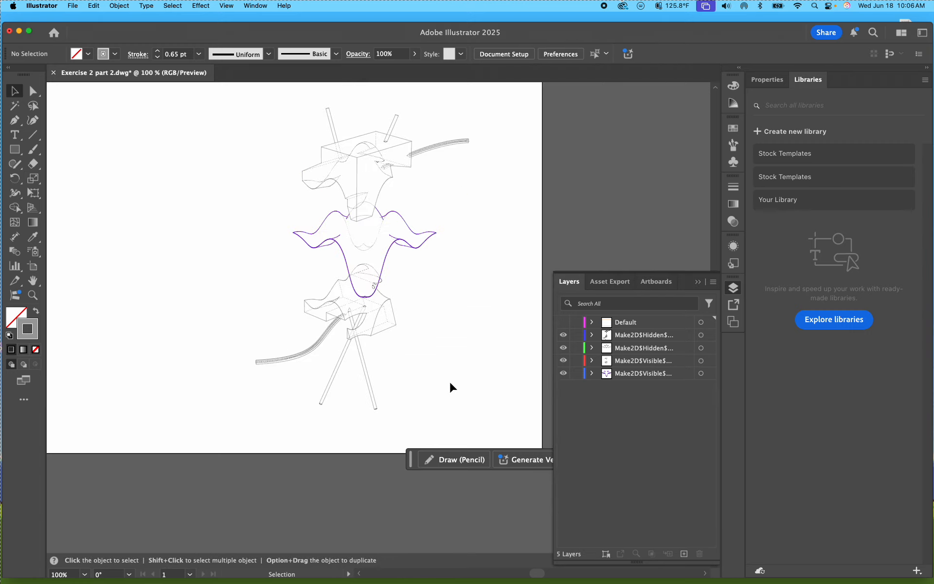
left_click_drag(479, 338, 462, 378)
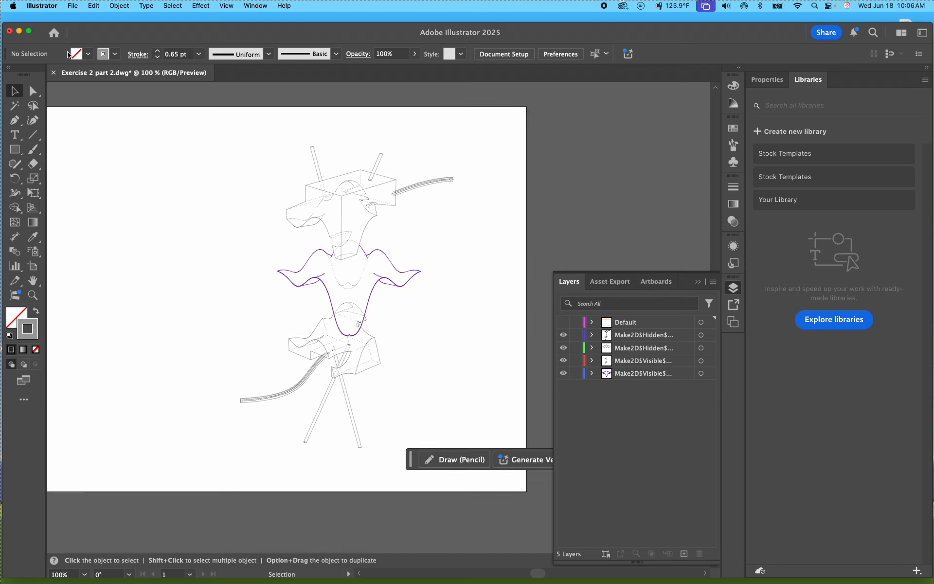
left_click(73, 6)
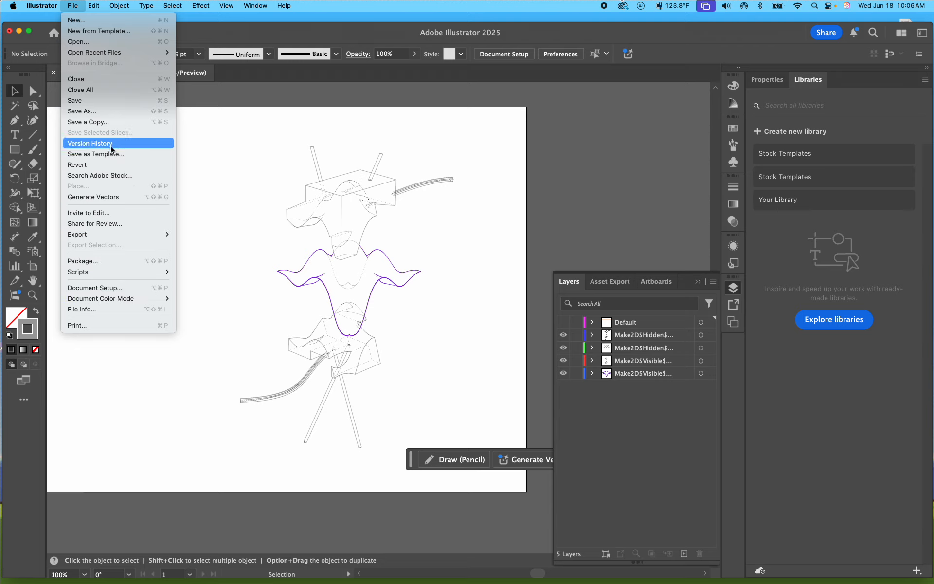
left_click(197, 38)
left_click_drag(197, 32, 197, 24)
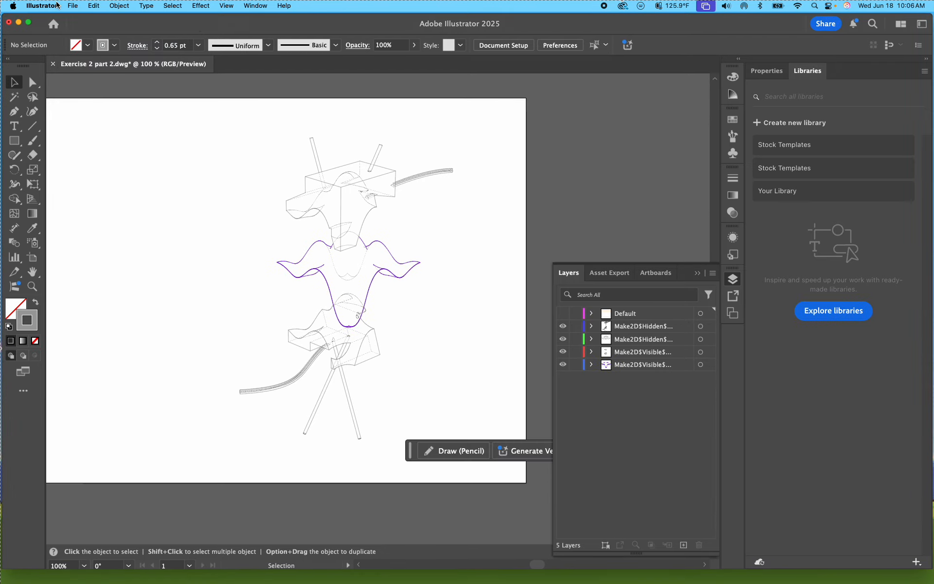
left_click(71, 6)
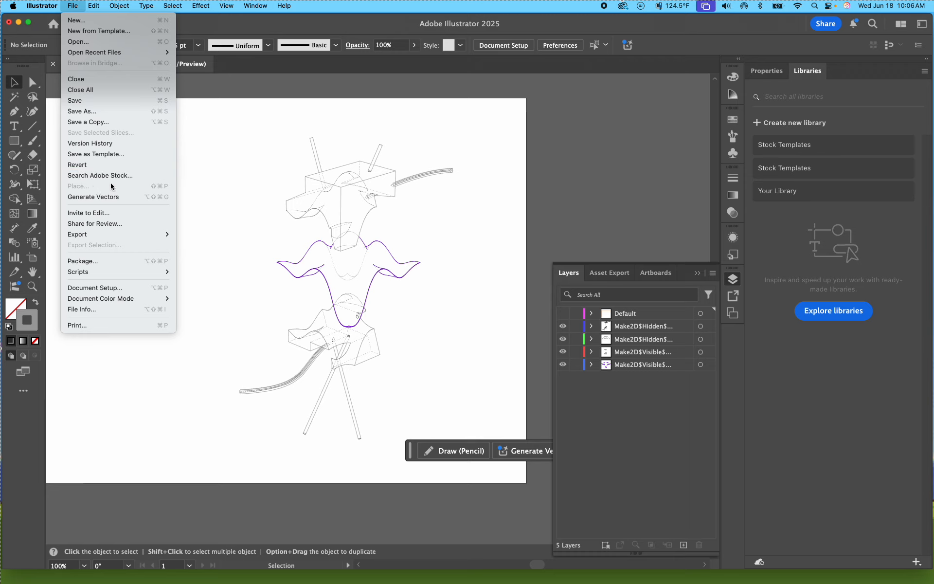
left_click(583, 399)
left_click(626, 315)
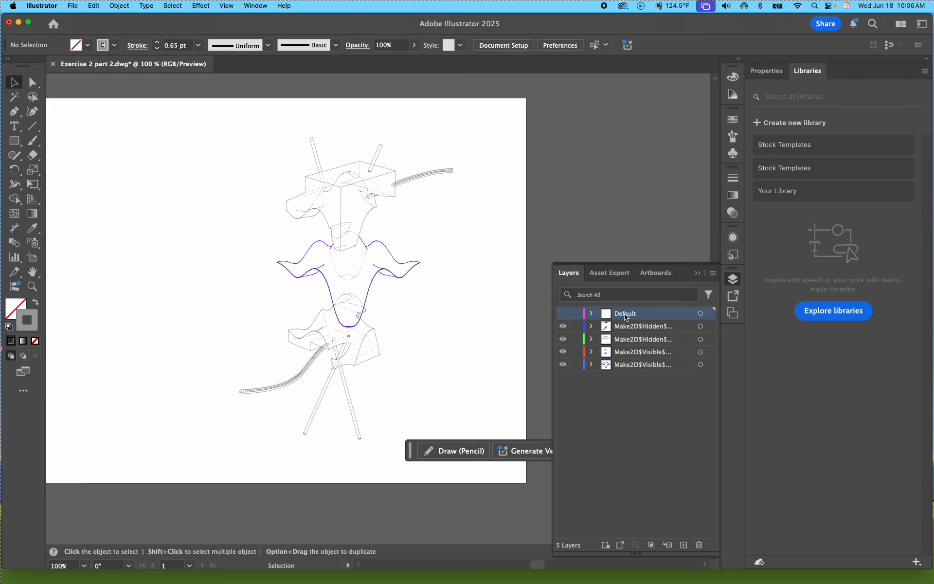
left_click(74, 7)
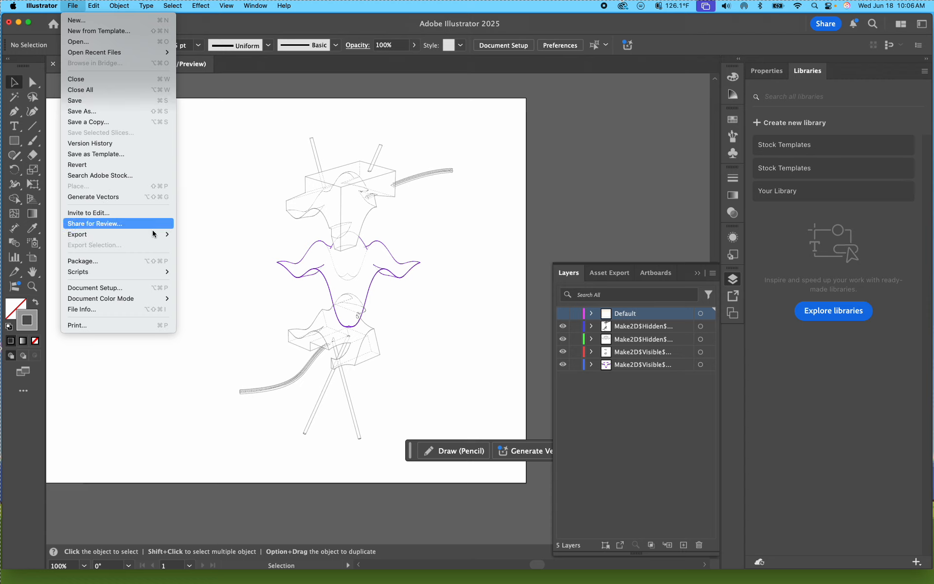
left_click(154, 398)
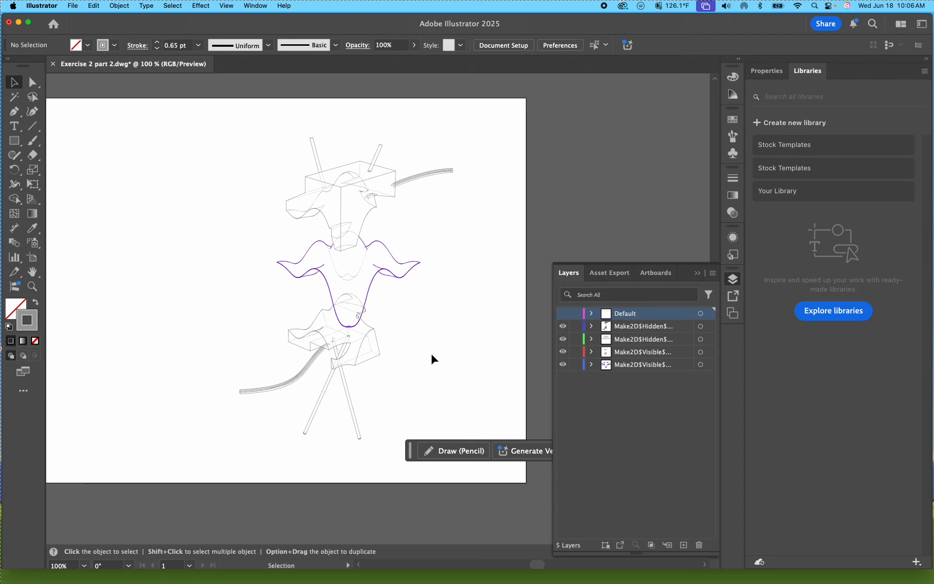
left_click_drag(196, 294, 287, 306)
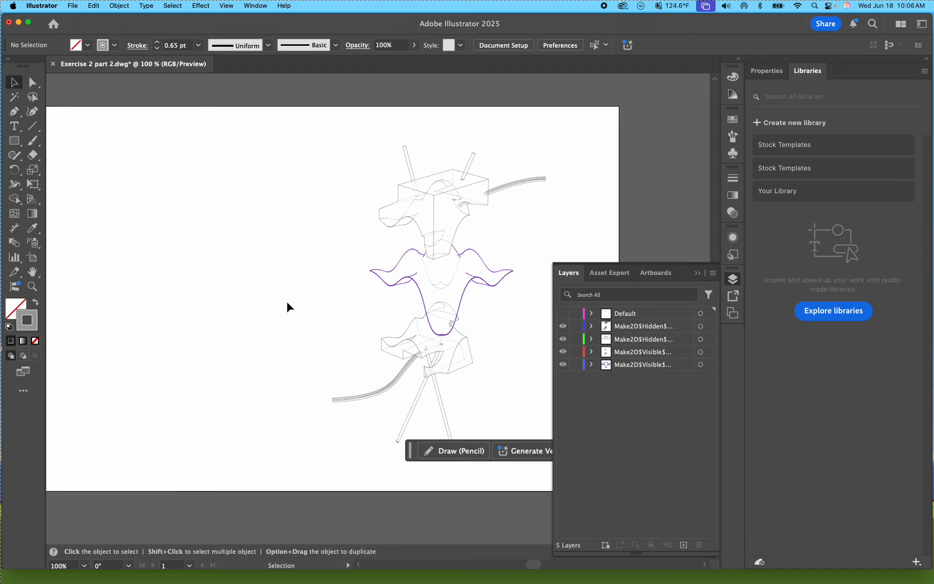
scroll(159, 225, "down", 3)
left_click_drag(159, 225, 211, 242)
left_click(75, 7)
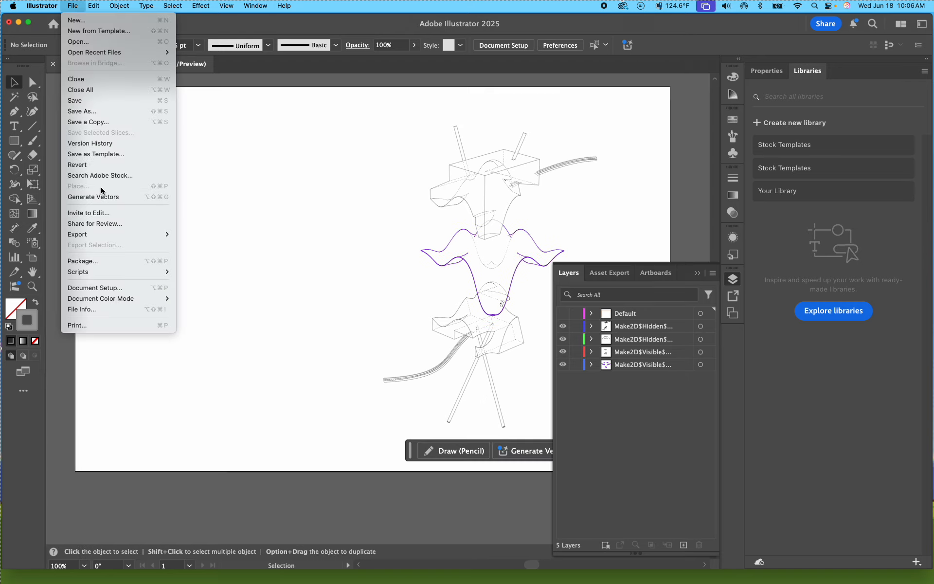
left_click(267, 302)
Step: Move the Illustrator window aside to reveal the desktop and open Test render.png from there in Illustrator
left_click_drag(551, 21, 393, 36)
left_click(907, 82)
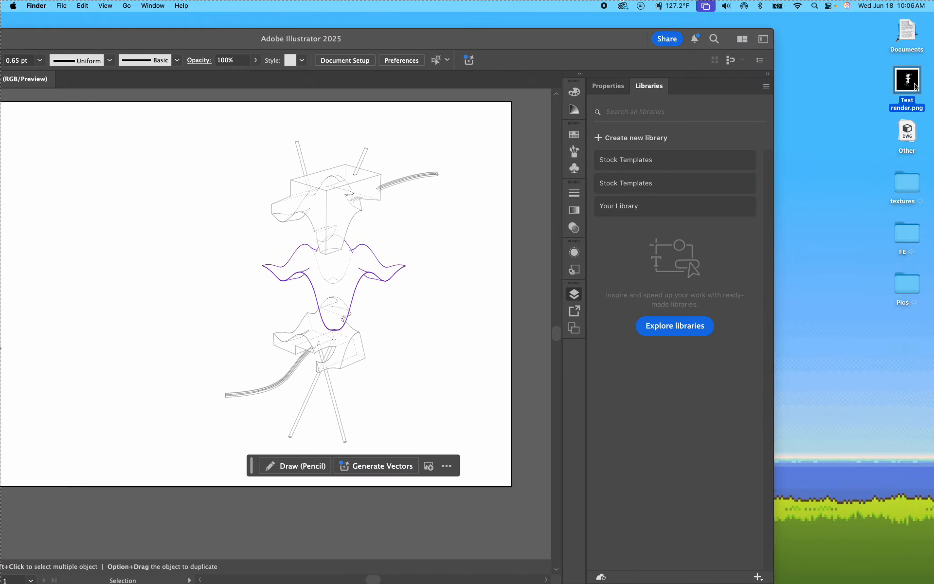
left_click_drag(907, 81, 462, 208)
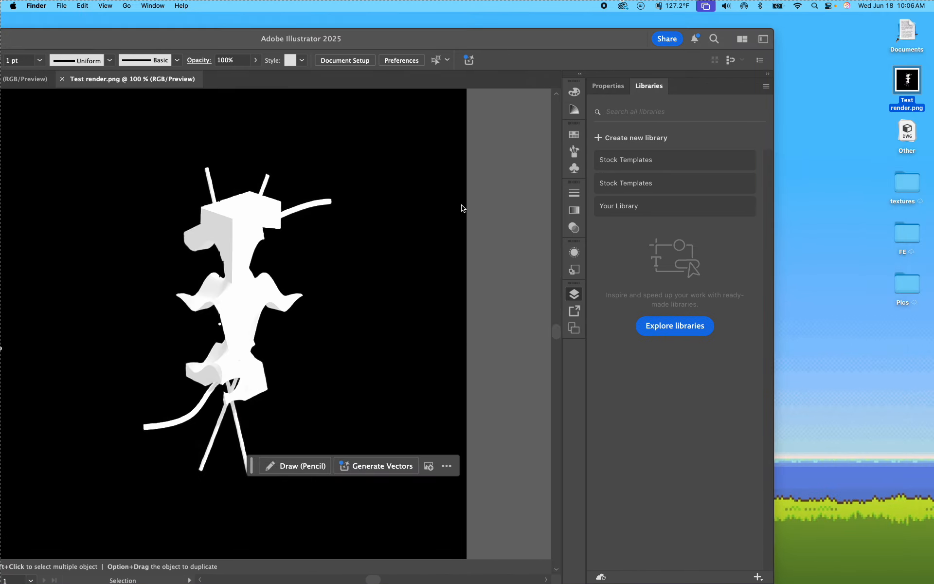
left_click(502, 213)
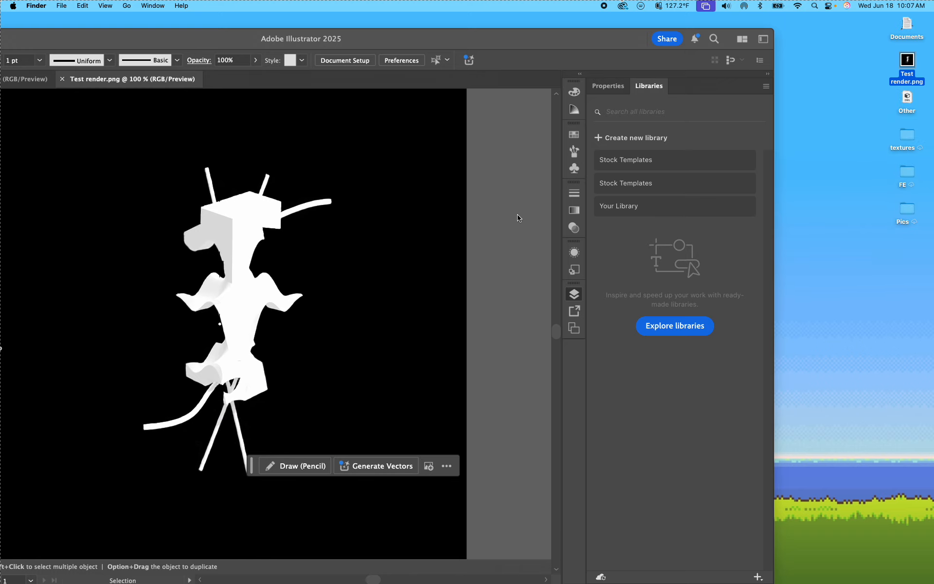
Step: Move the Illustrator window back into view and add a new layer named Photo in the Exercise 2 part 2 drawing
left_click_drag(487, 30, 644, 22)
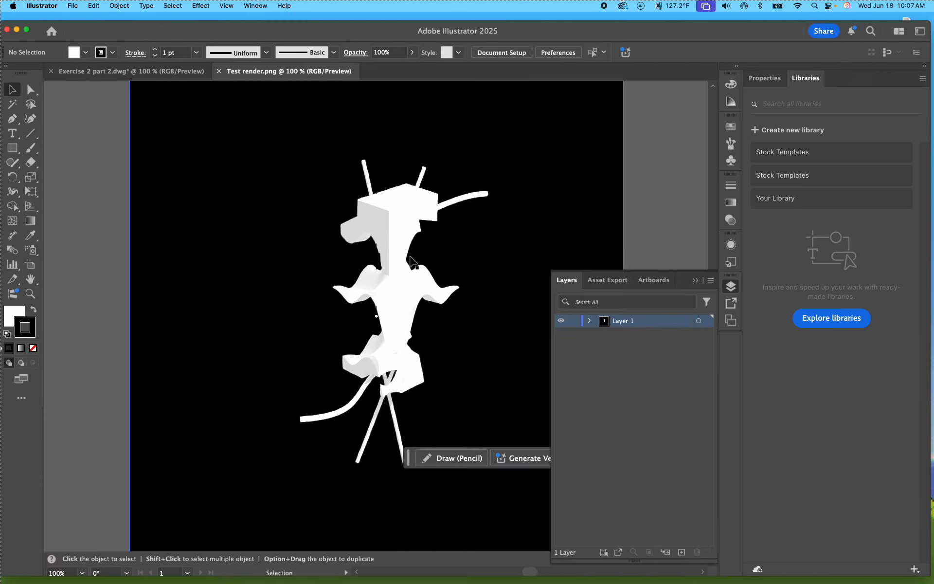
left_click(172, 71)
scroll(342, 260, "up", 1)
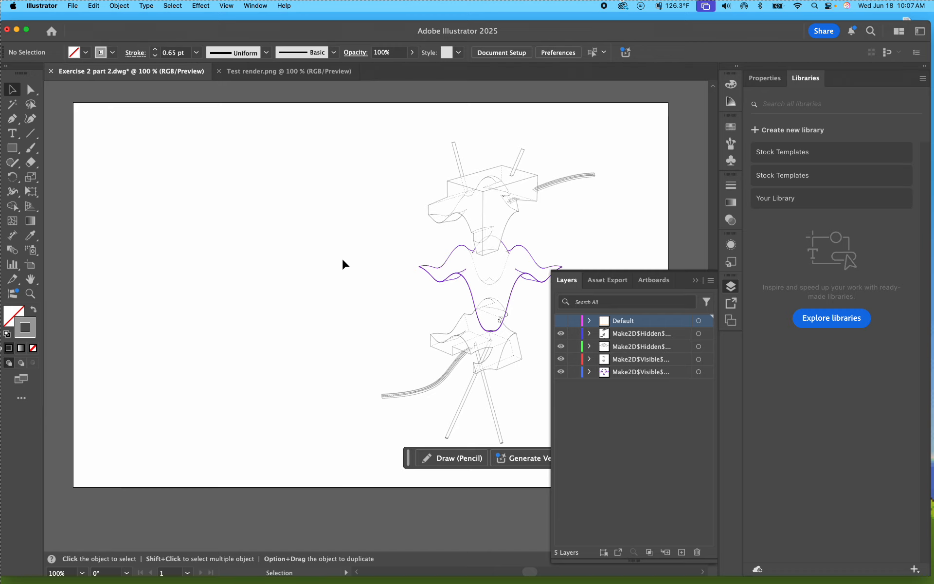
left_click(681, 551)
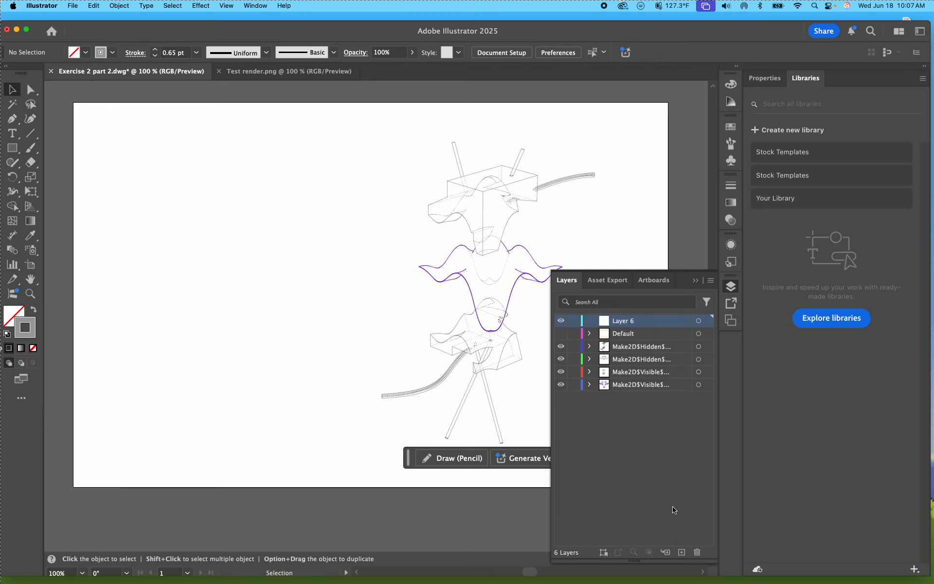
double_click(625, 321)
type("Photo")
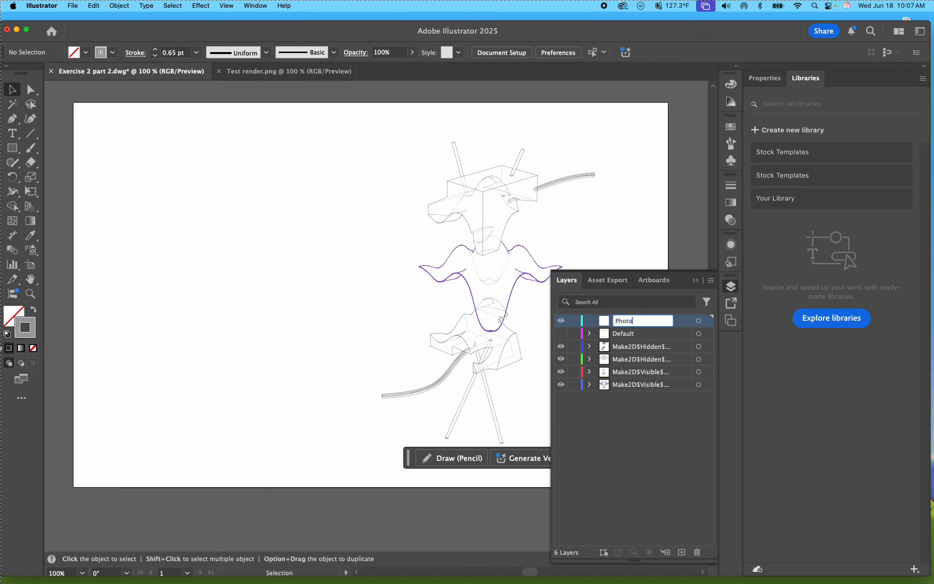
key("Return")
left_click(672, 509)
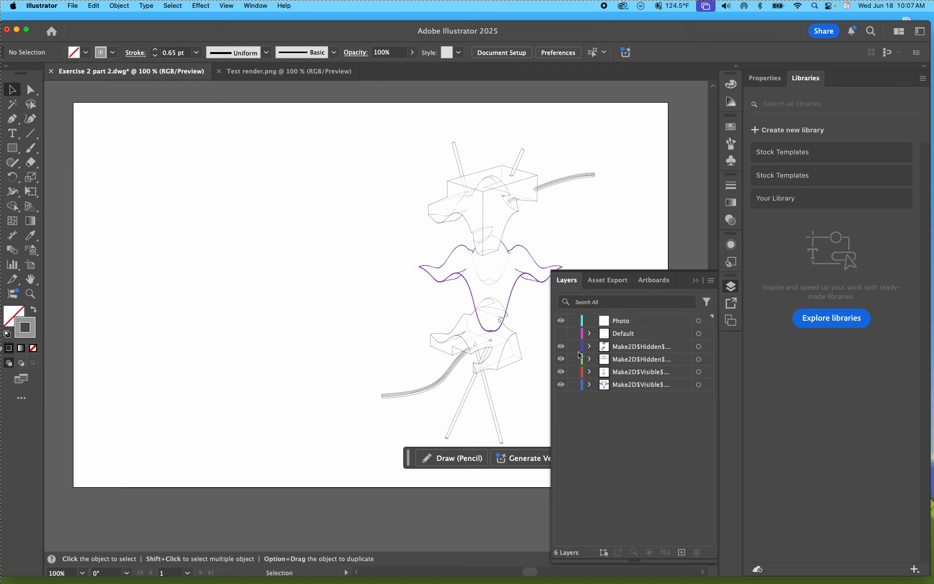
Step: Lock the four Make2D hidden and visible layers and make the Photo layer active
left_click_drag(578, 351, 576, 389)
left_click(613, 323)
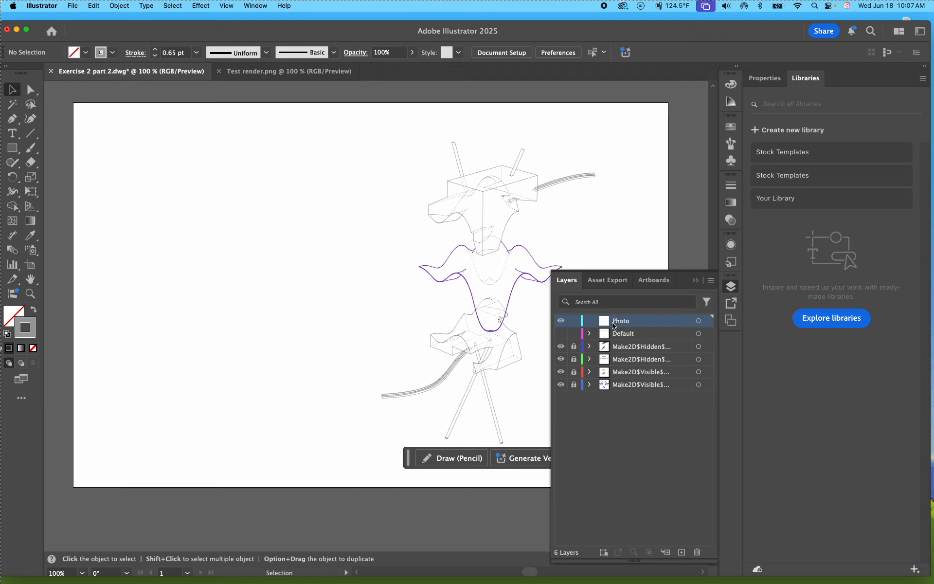
double_click(645, 325)
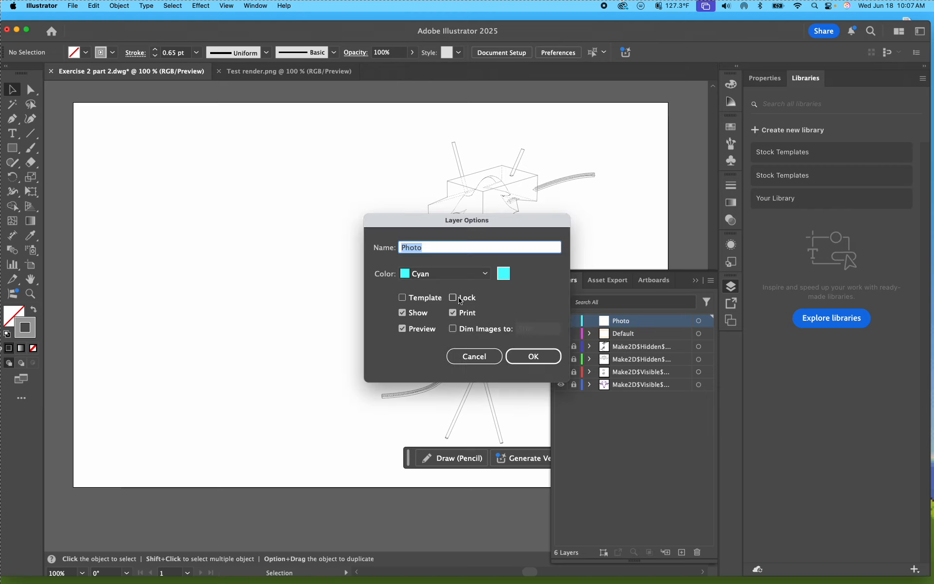
left_click(530, 356)
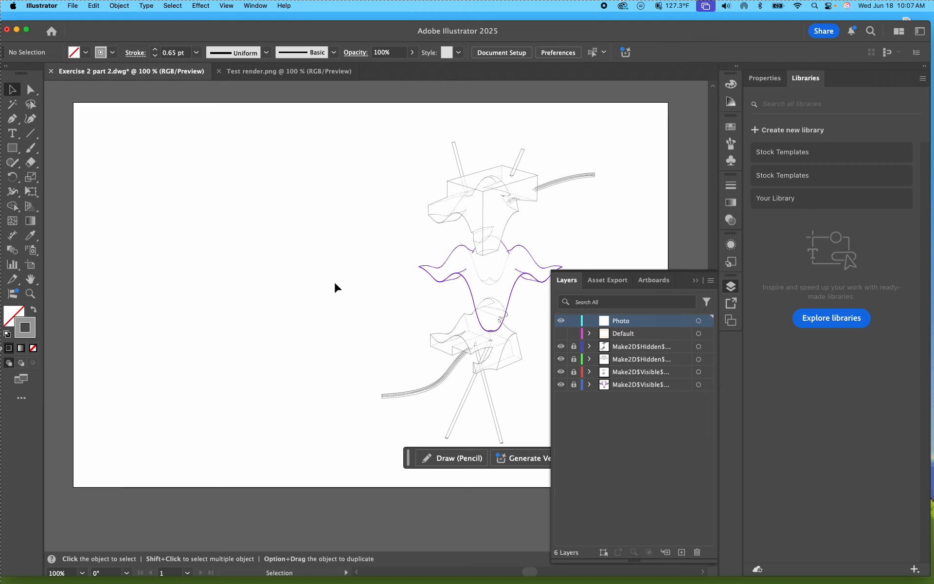
Step: Try Test render.png on the Photo layer by placing it over the linework, and delete it
left_click(74, 6)
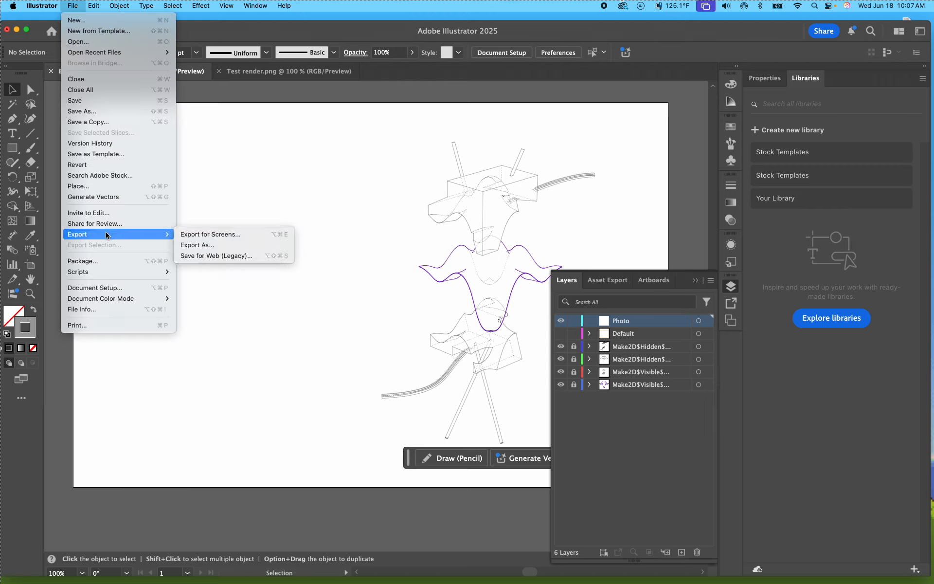
left_click(102, 187)
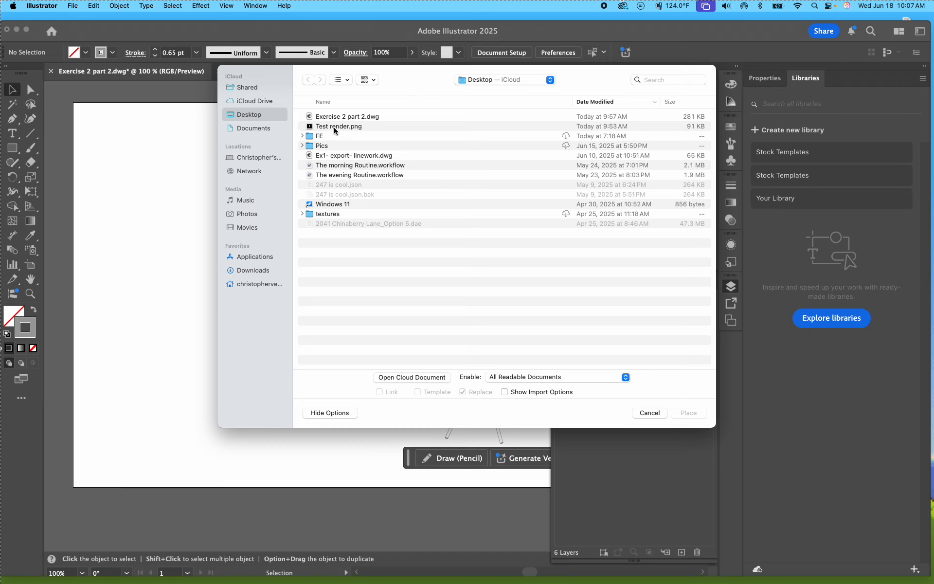
double_click(334, 126)
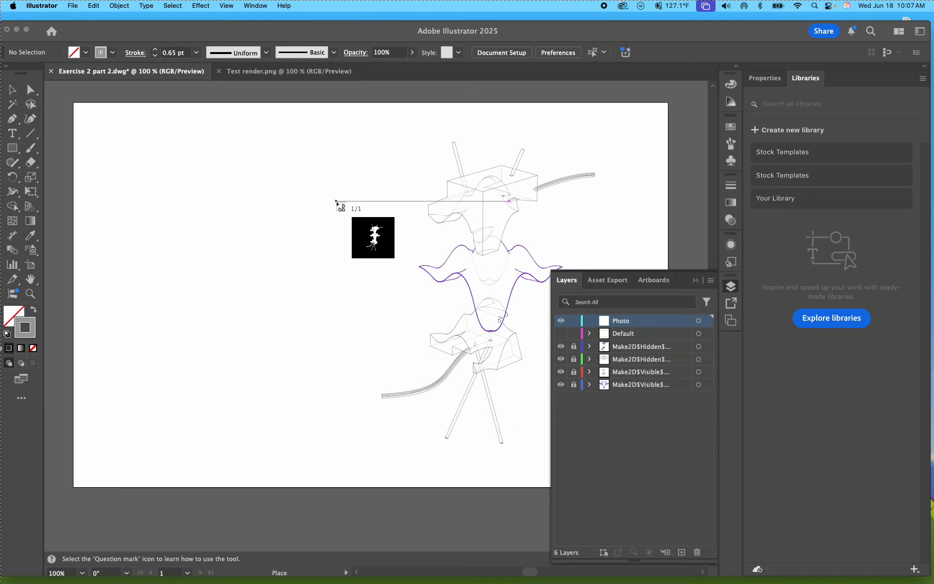
left_click(336, 201)
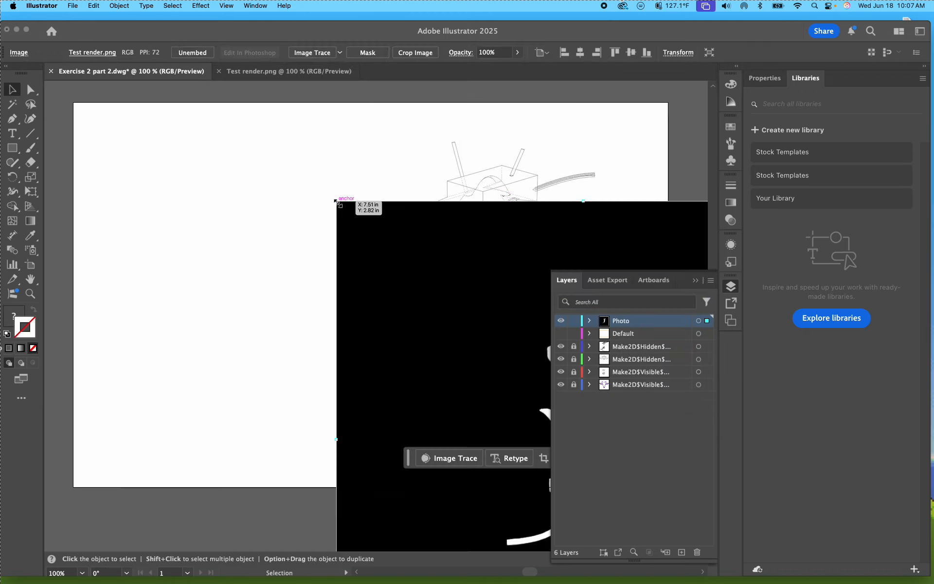
left_click(693, 280)
mouse_move(616, 326)
left_mouse_down()
mouse_move(418, 259)
mouse_move(385, 197)
mouse_move(396, 181)
left_mouse_up()
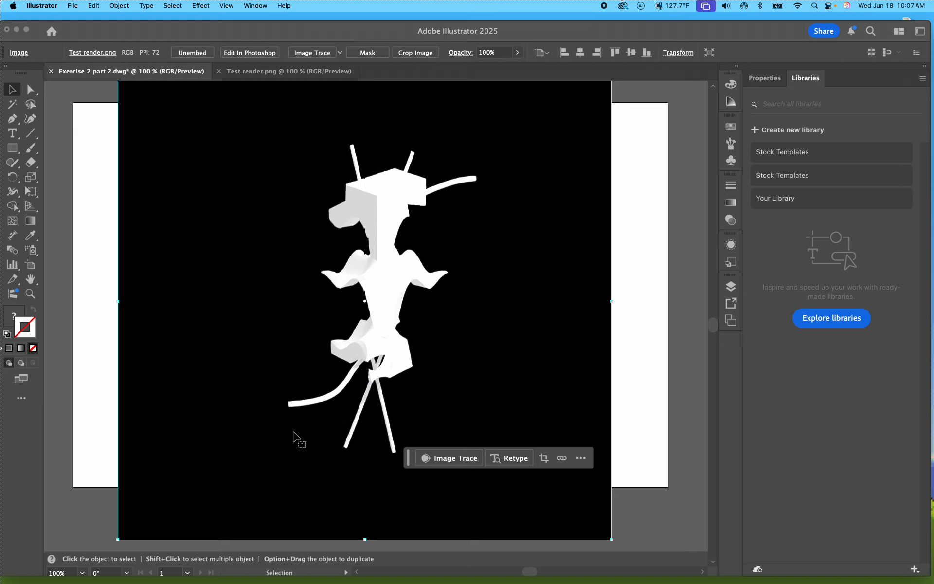
mouse_move(273, 581)
key("Delete")
Step: Place Screenshot 2025-06-18 at 9.54.06 AM from Downloads' Screenshots and Recordings folder and move it over the artboard
left_click(74, 6)
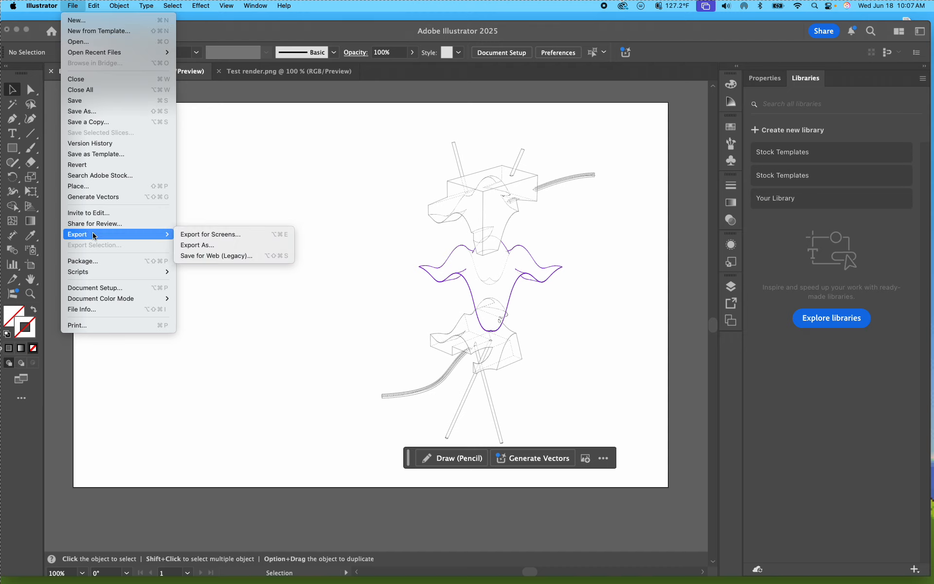
left_click(92, 185)
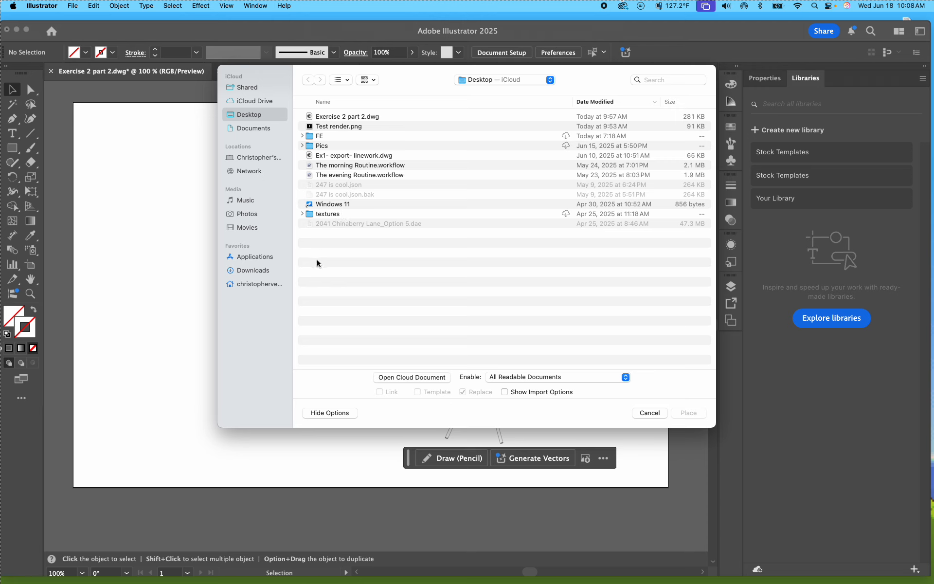
left_click(254, 270)
double_click(351, 116)
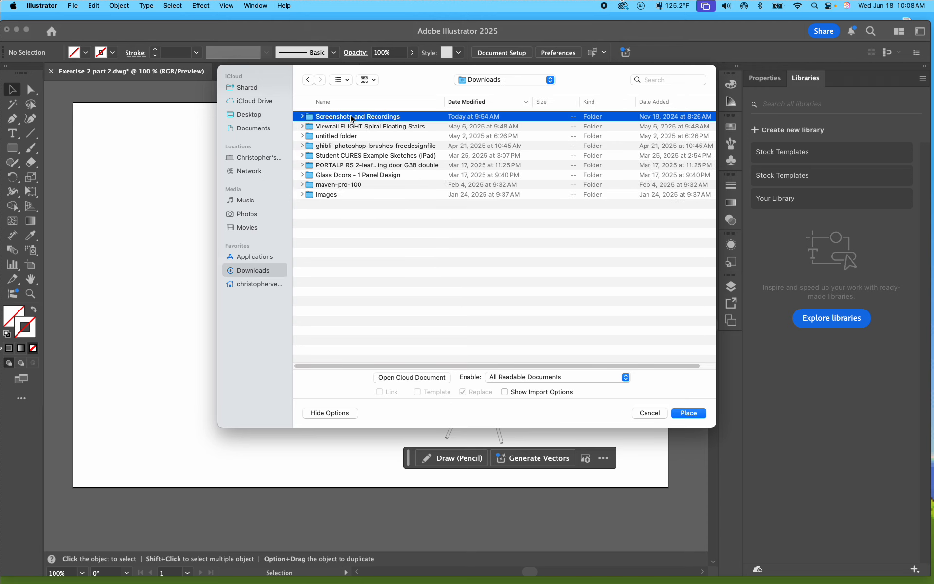
left_click(349, 117)
key("space")
key("space")
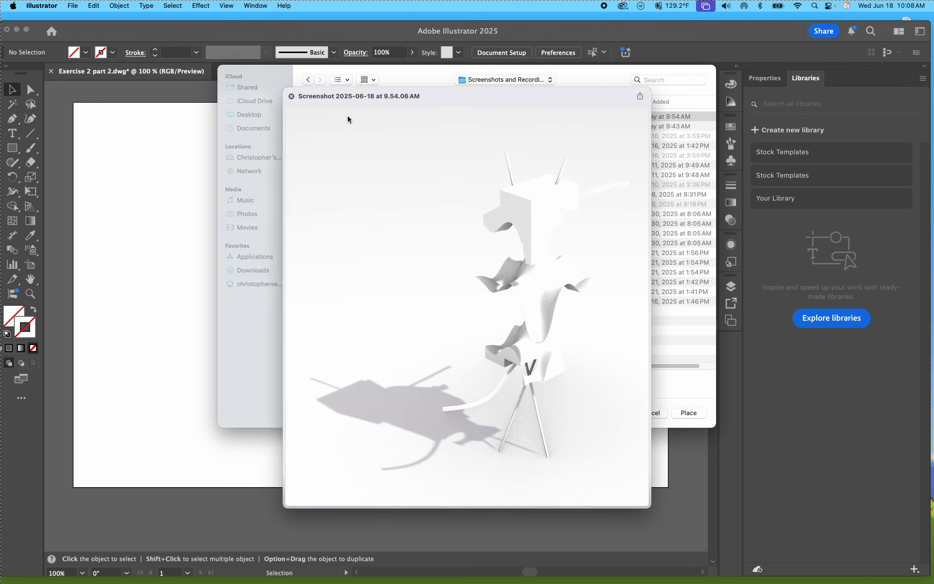
key("Return")
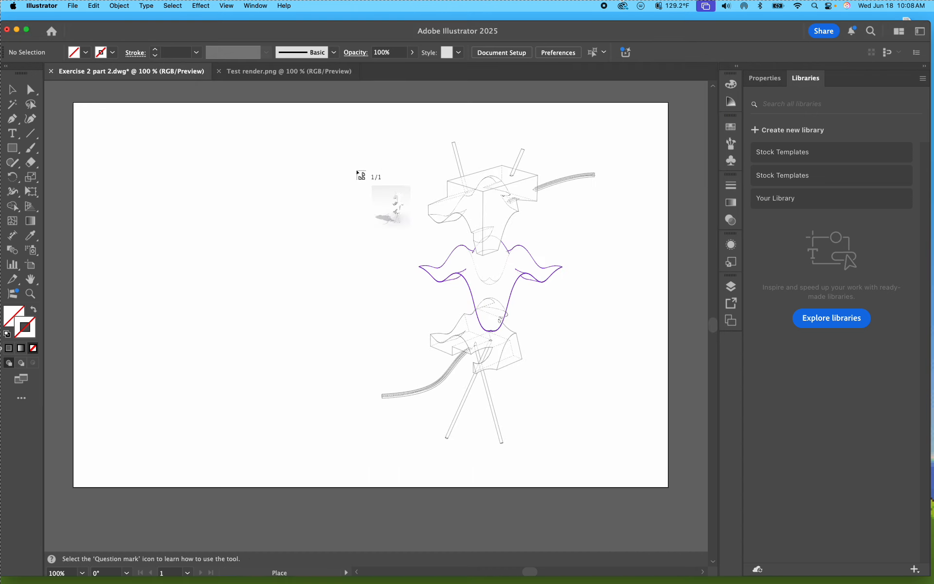
left_click(373, 213)
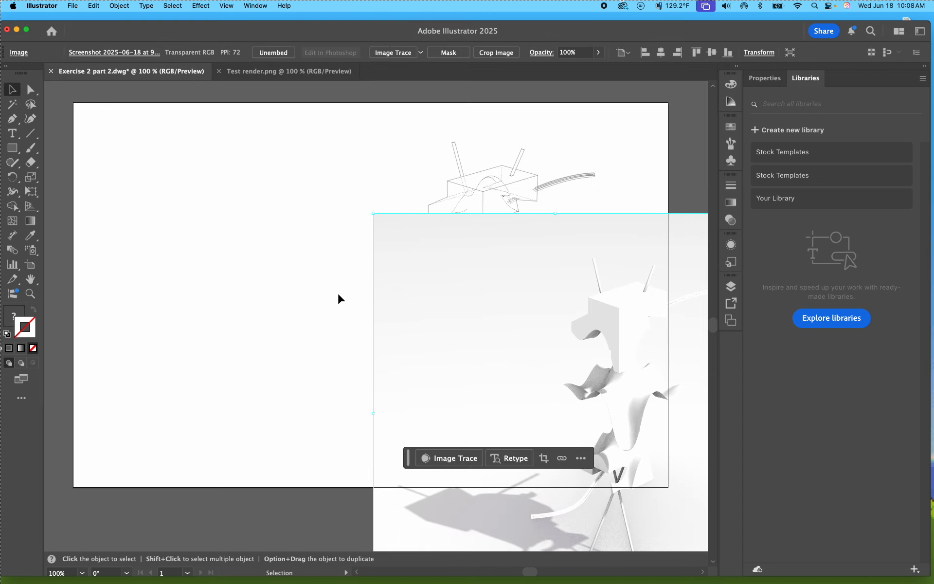
left_click_drag(424, 336, 262, 210)
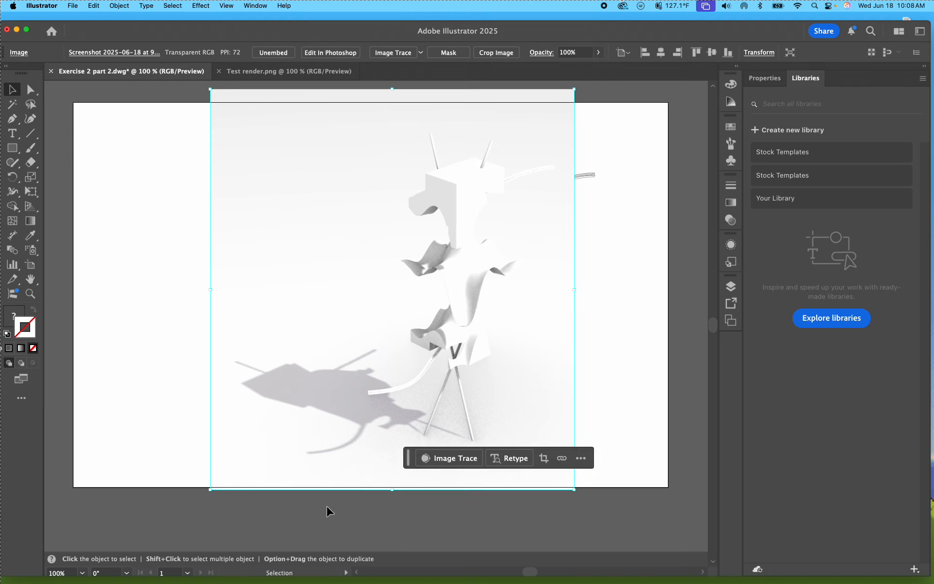
Step: Launch Adobe Photoshop 2025 and return to the Illustrator drawing
mouse_move(354, 580)
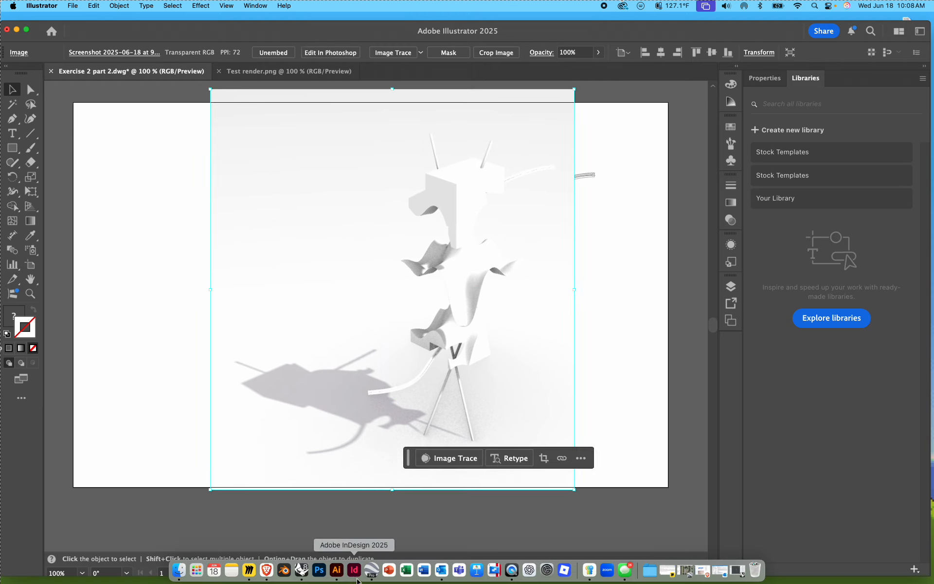
left_click(321, 572)
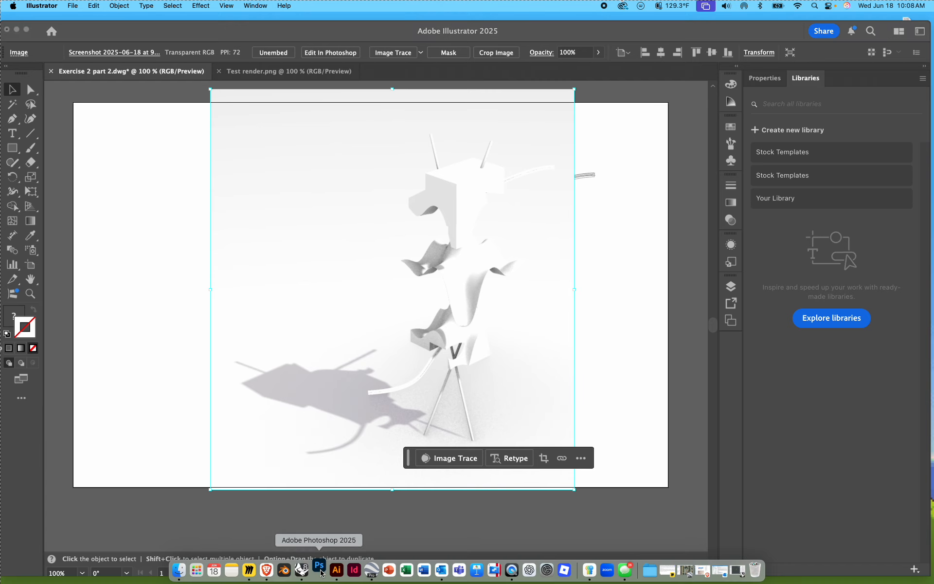
left_click(157, 417)
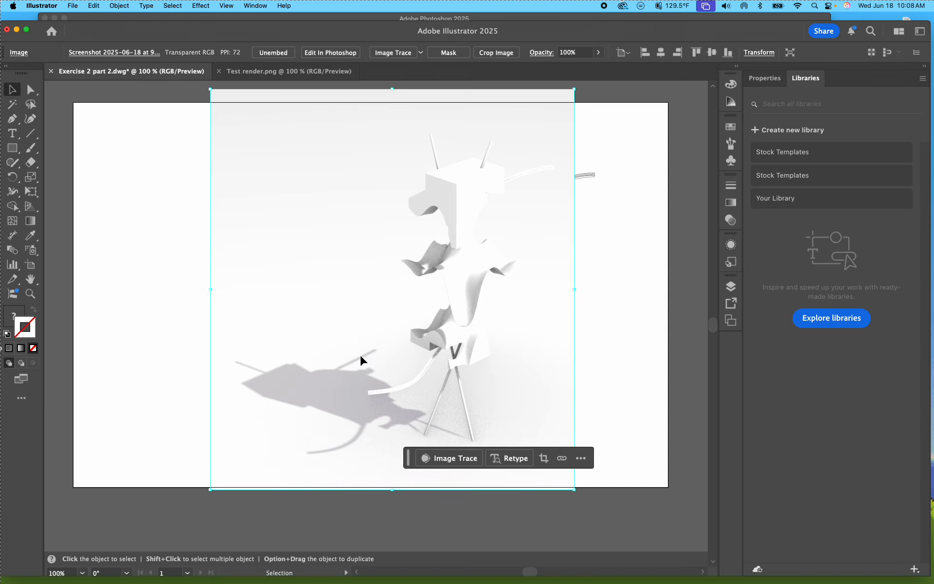
Step: Shift the render screenshot toward the artboard's right edge and move the Photo layer below all linework layers
left_click_drag(361, 356, 445, 372)
left_click(730, 286)
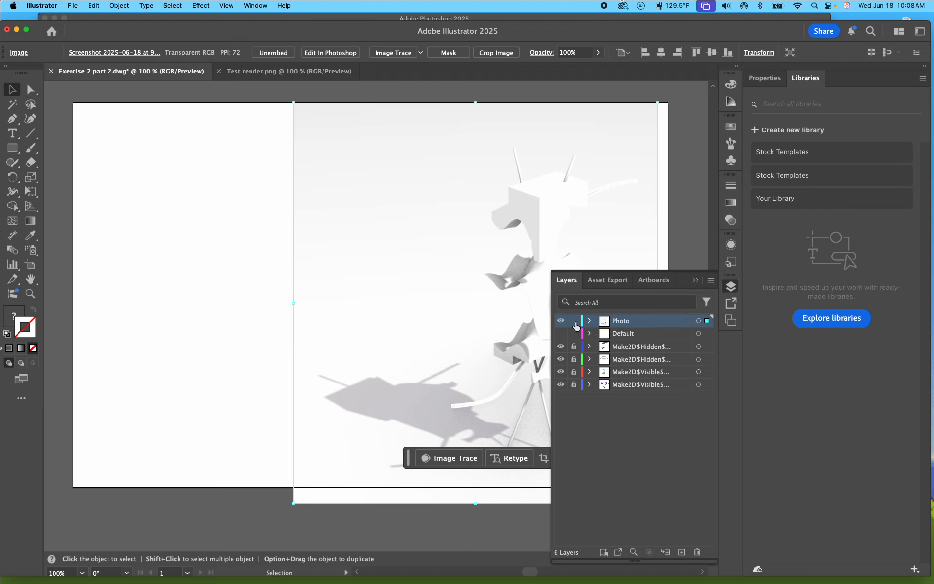
left_click_drag(606, 321, 609, 393)
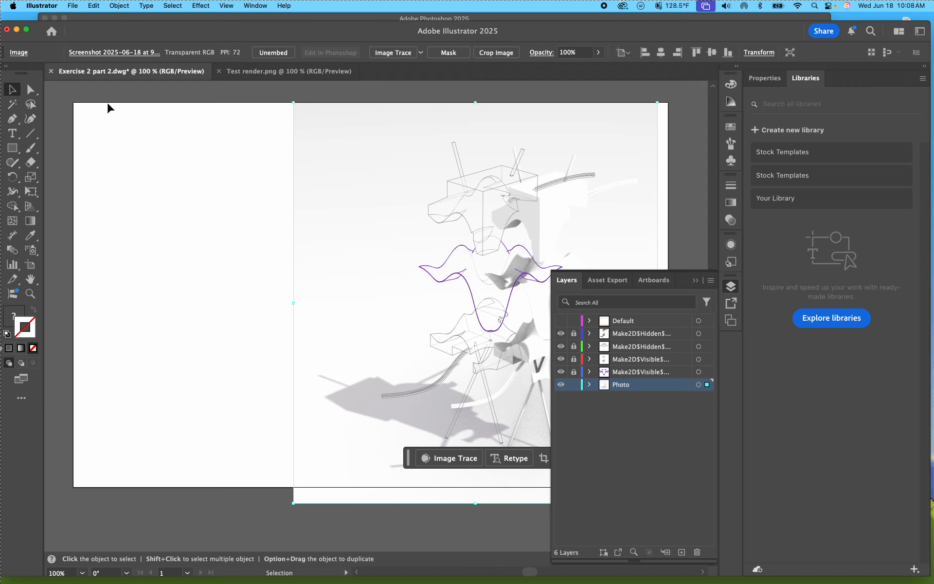
left_click(214, 237)
Step: Move the render screenshot beneath the exploded model's linework and adjust its position against the upper box
mouse_move(345, 270)
left_mouse_down()
mouse_move(290, 275)
mouse_move(288, 261)
left_mouse_up()
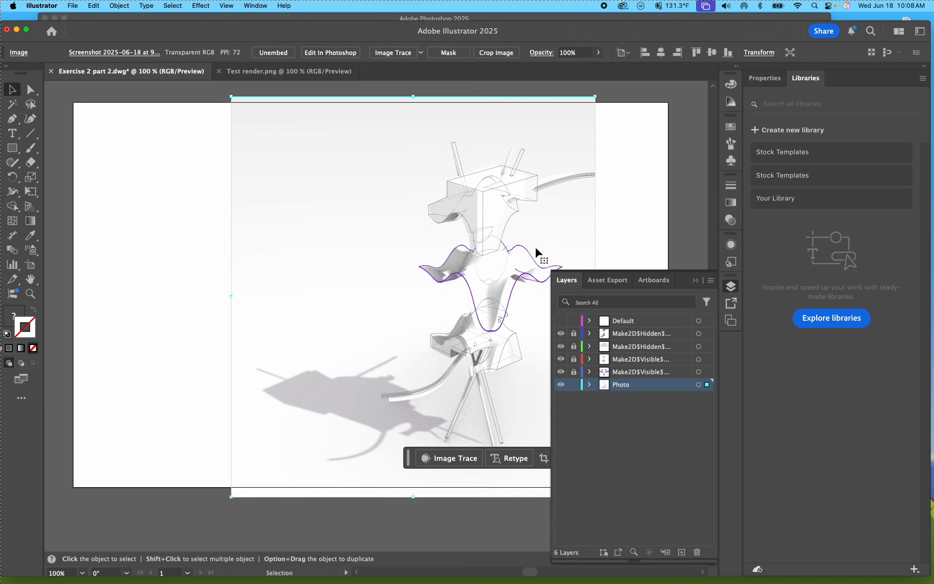
left_click(697, 281)
scroll(687, 278, "up", 6, "alt")
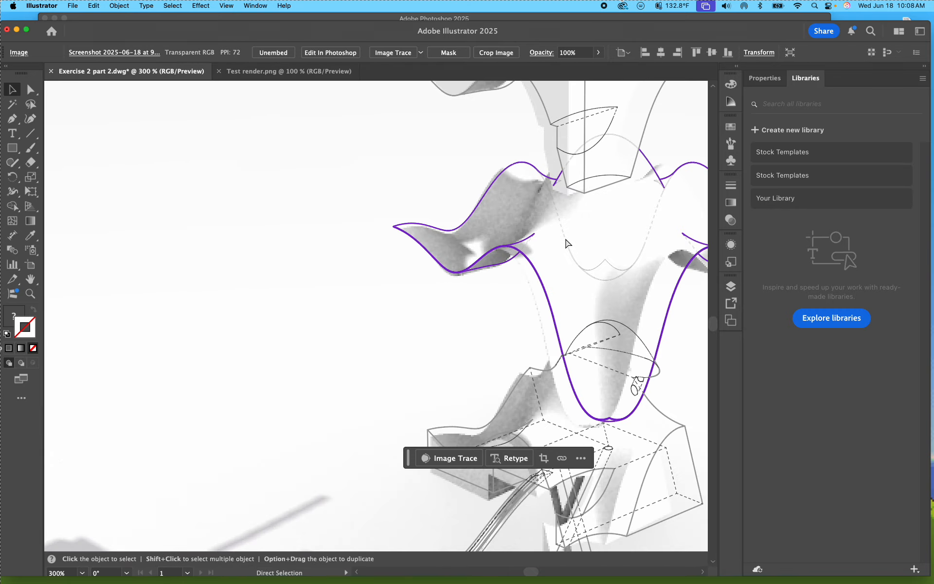
scroll(437, 327, "up", 10)
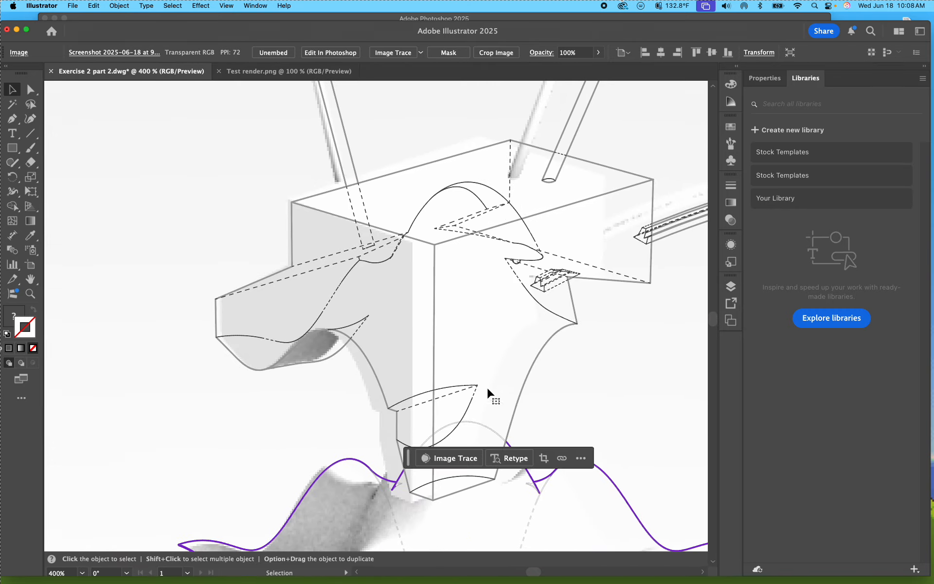
left_click_drag(573, 355, 627, 374)
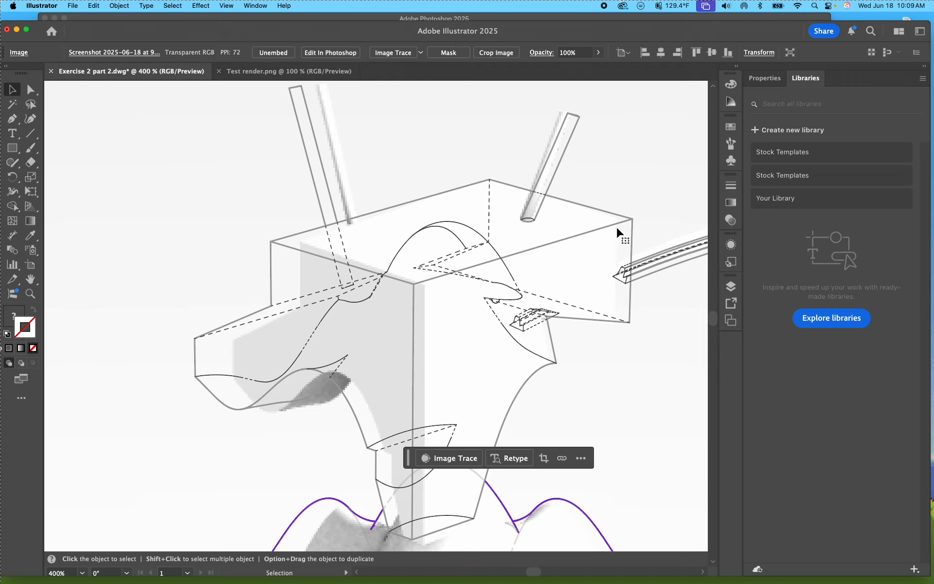
Step: Enlarge the render screenshot proportionally in small increments and reposition it to match the scale of the linework
key("super+minus")
key("super+minus")
key("super+minus")
key("super+minus")
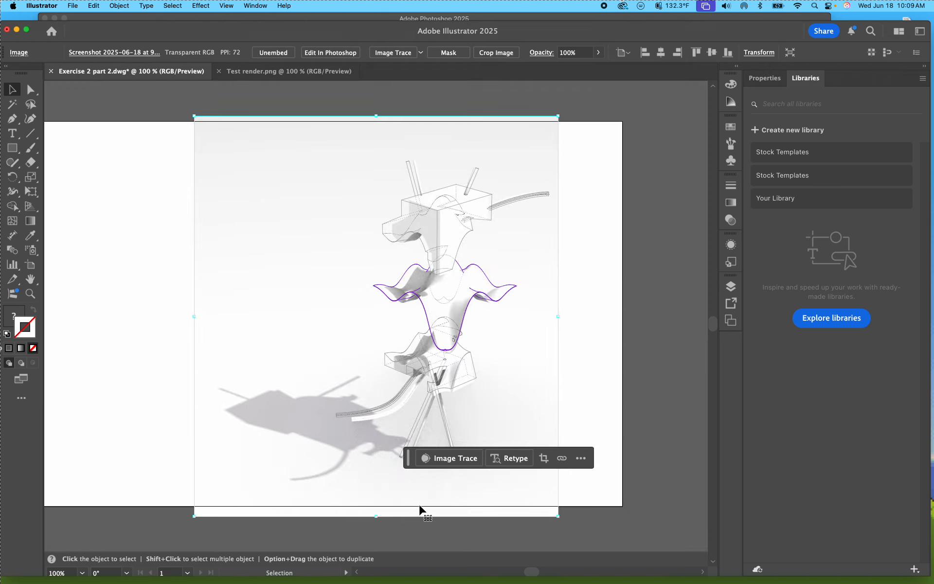
left_click_drag(378, 517, 377, 533)
left_click_drag(516, 405, 506, 366)
left_click_drag(371, 520, 372, 525)
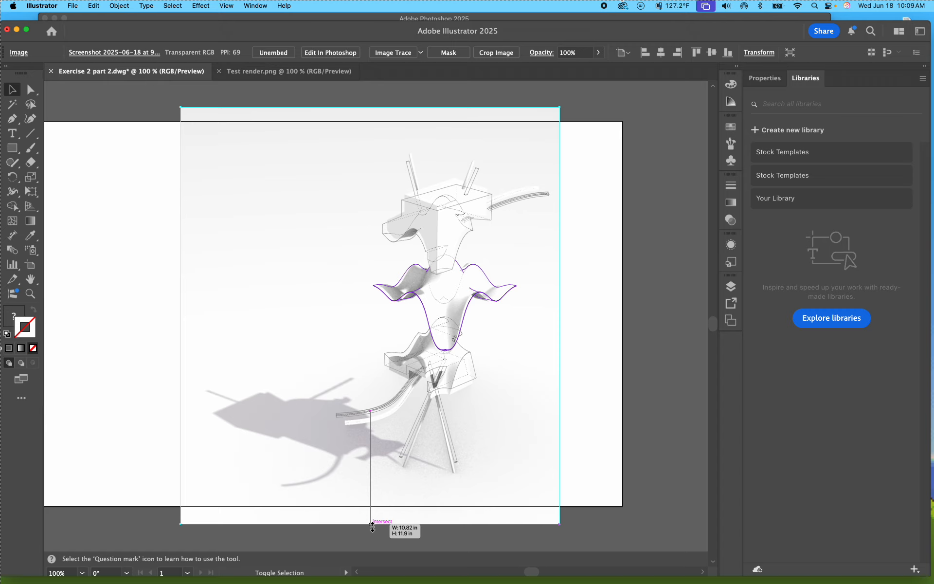
left_click_drag(372, 526, 372, 533, "shift")
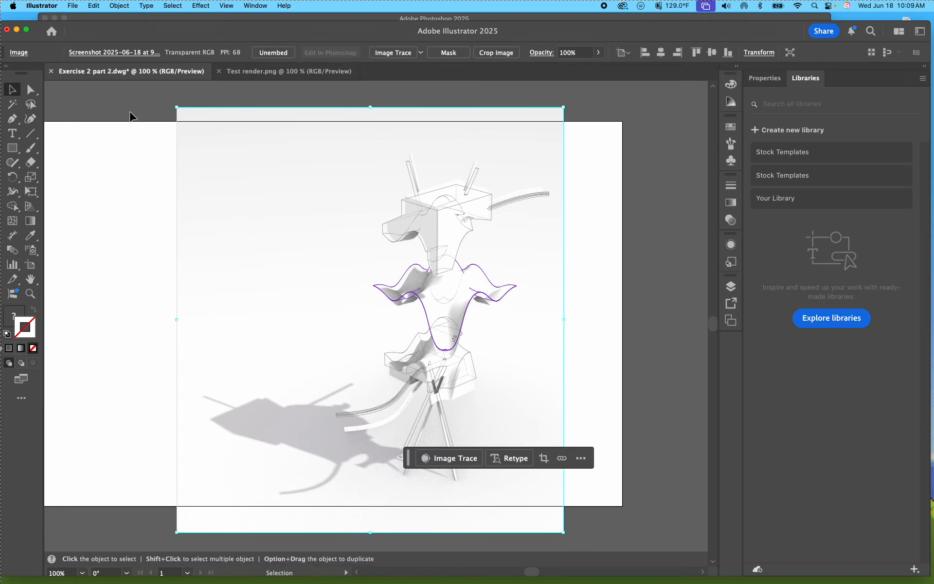
left_click_drag(183, 103, 171, 104, "shift")
Step: Nudge the render screenshot into closer alignment with the middle piece's purple outline
key("super+equal")
key("super+equal")
key("super+equal")
key("super+equal")
key("super+equal")
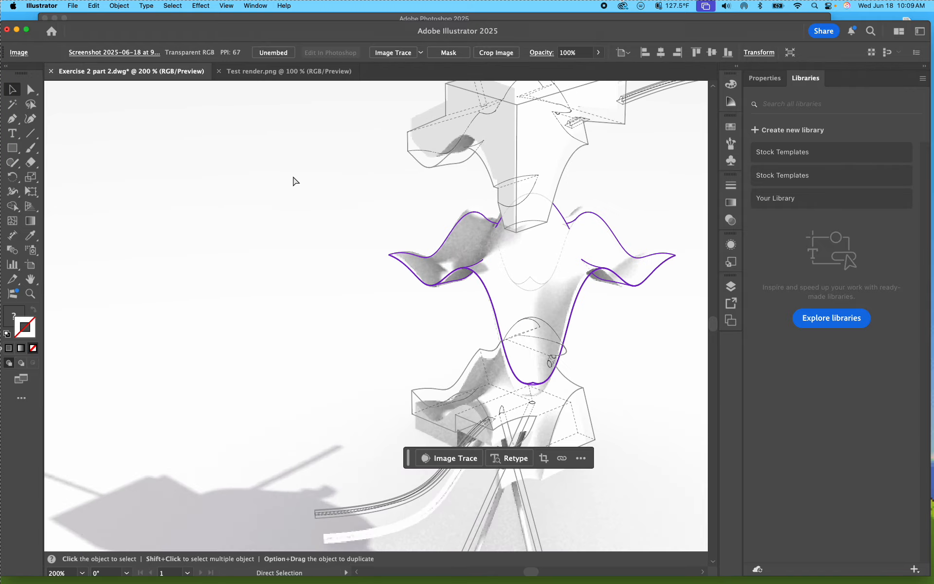
scroll(359, 228, "right", 15)
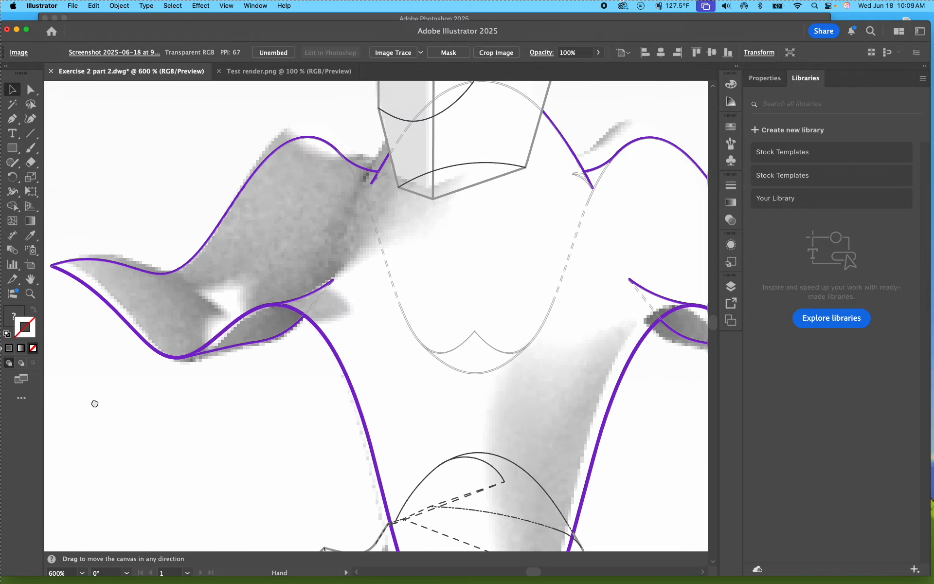
mouse_move(433, 260)
left_mouse_down()
mouse_move(469, 259)
mouse_move(444, 251)
left_mouse_up()
key("super+minus")
key("super+minus")
key("super+minus")
key("super+minus")
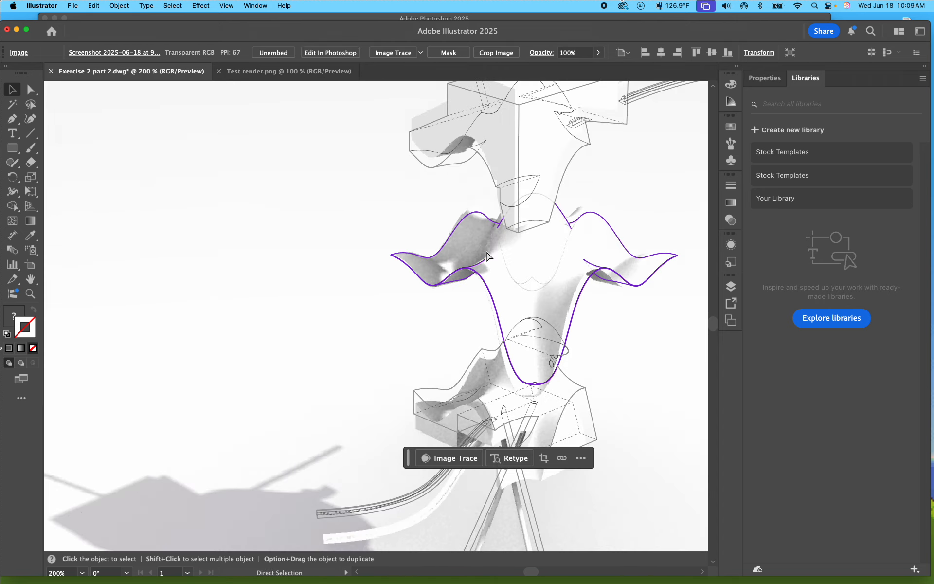
Step: Shrink the render screenshot slightly in proportion and nudge it vertically against the exploded model's linework
key("space")
left_click_drag(589, 290, 517, 204)
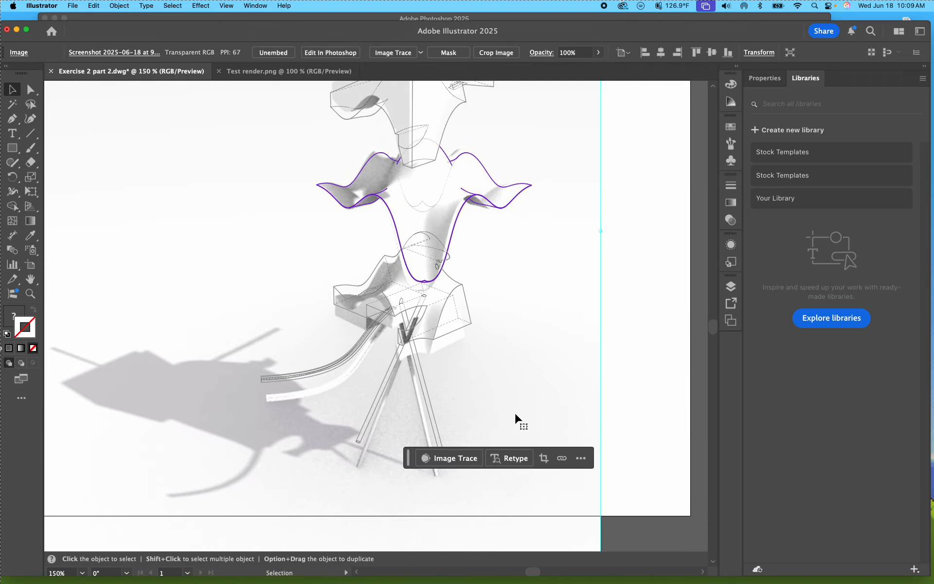
key("super+minus")
key("super+minus")
key("super+plus")
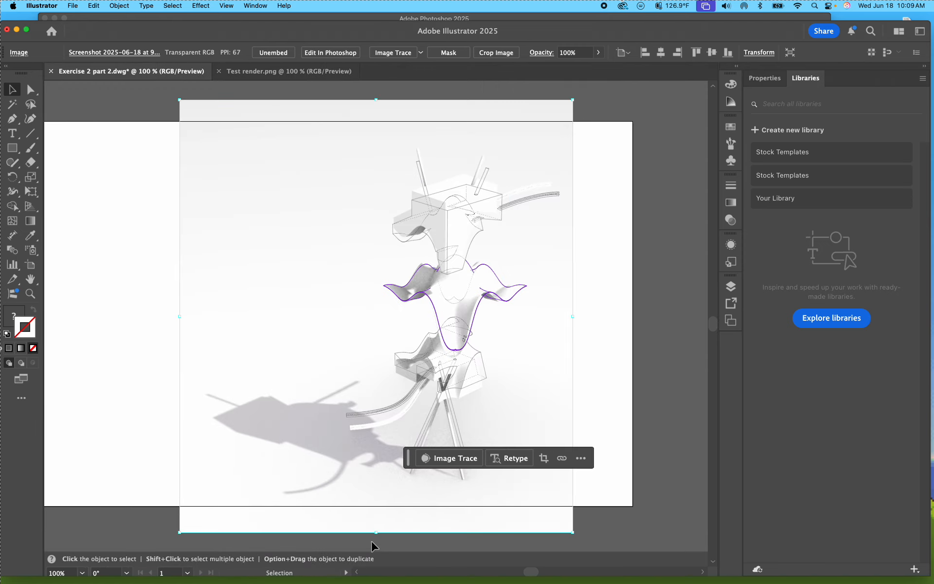
left_click_drag(378, 533, 375, 526)
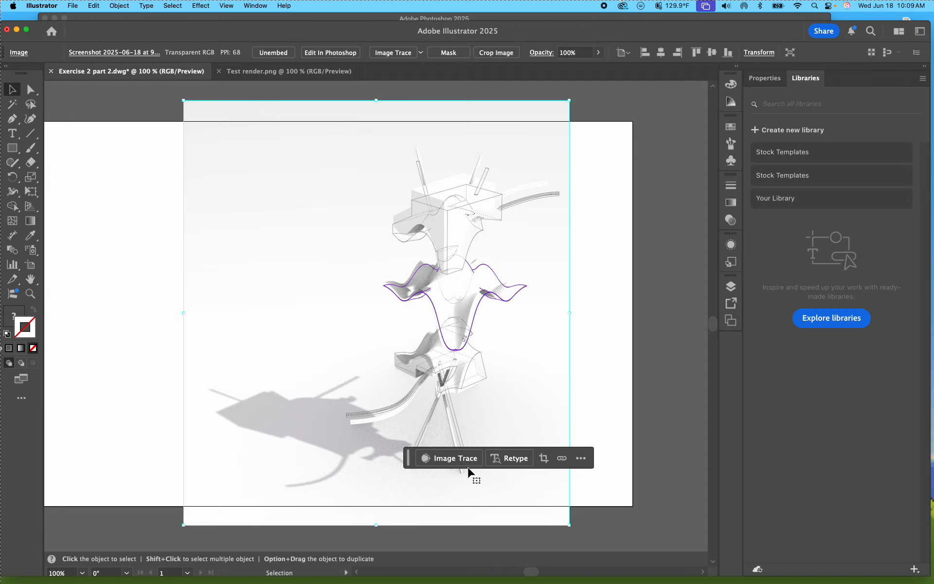
key("Up")
key("Up")
key("Up")
key("Up")
key("Up")
key("Up")
key("Down")
key("Down")
key("Down")
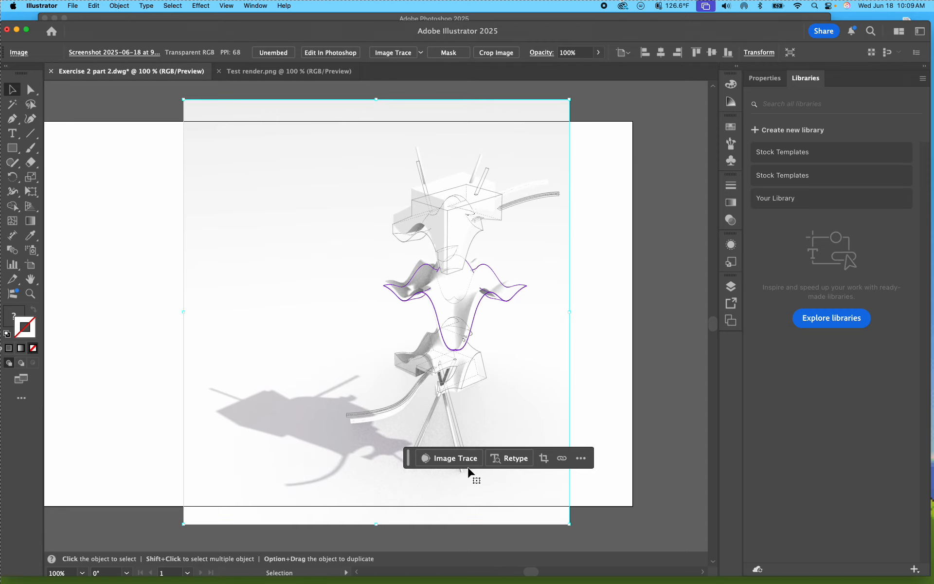
Step: Reduce the render screenshot a little more and nudge it down and to the right to follow the linework
left_click_drag(377, 525, 378, 522)
key("Down")
key("Down")
key("Down")
key("Down")
key("Down")
key("Down")
key("Down")
key("Down")
key("Down")
key("Down")
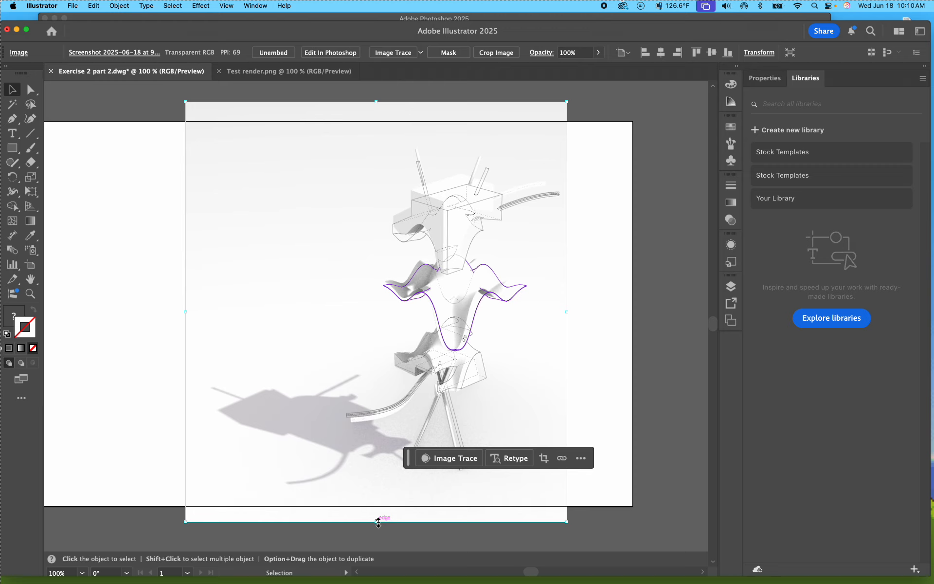
key("Right")
key("Right")
key("Right")
key("Right")
key("Right")
key("Right")
key("Right")
key("Right")
key("Right")
key("Right")
key("Right")
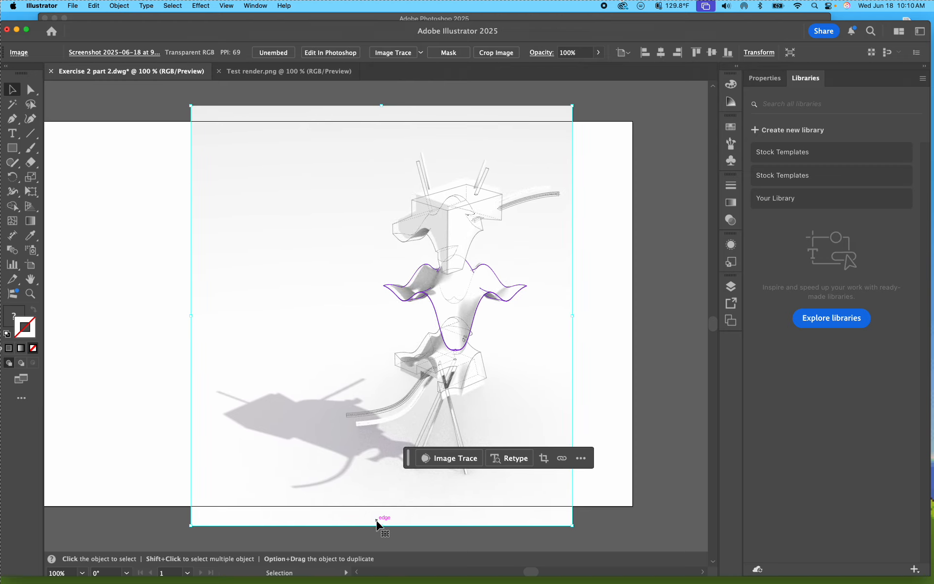
Step: Rescale the render screenshot proportionally from its lower and upper edges and shift it upward to match the upper box
mouse_move(380, 529)
left_mouse_down("shift")
mouse_move(382, 522)
mouse_move(382, 531)
left_mouse_up("shift")
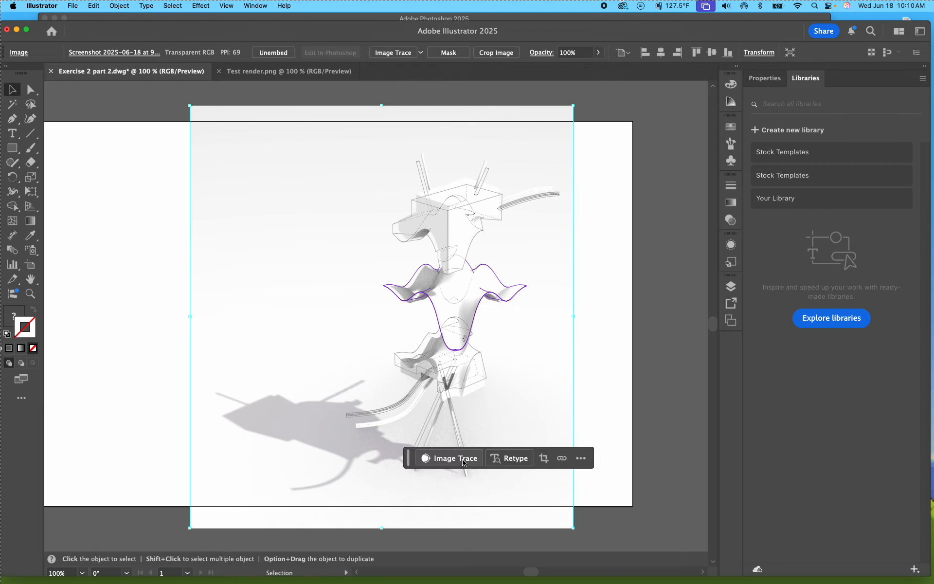
key("shift+Up")
key("shift+Up")
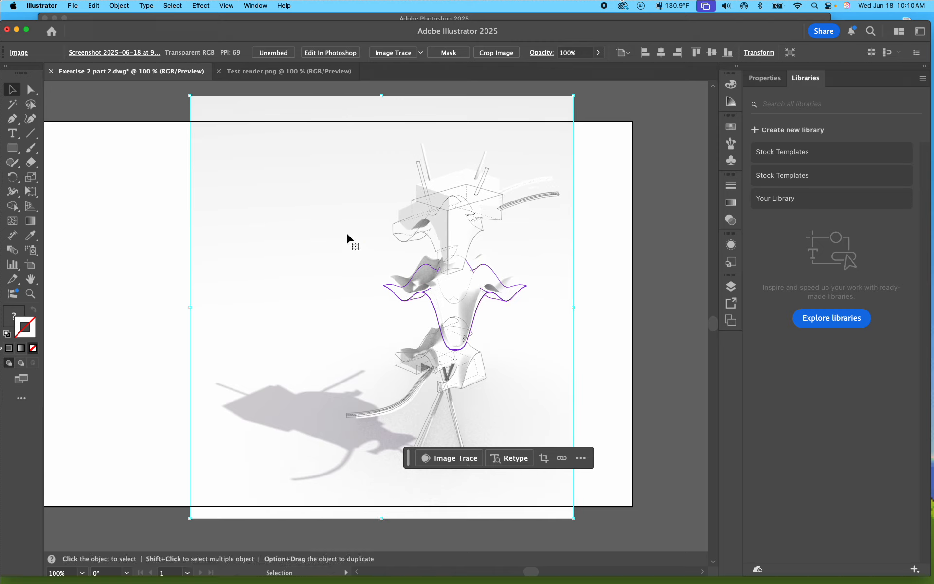
left_click_drag(382, 96, 382, 116, "shift")
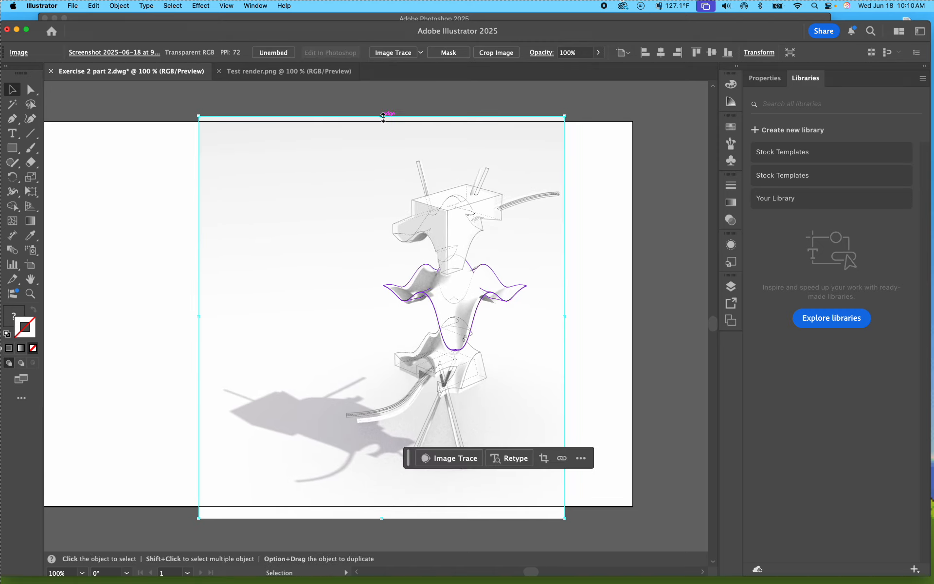
key("Up")
key("Up")
key("Up")
key("Up")
key("Up")
key("Up")
key("Up")
key("Up")
key("Up")
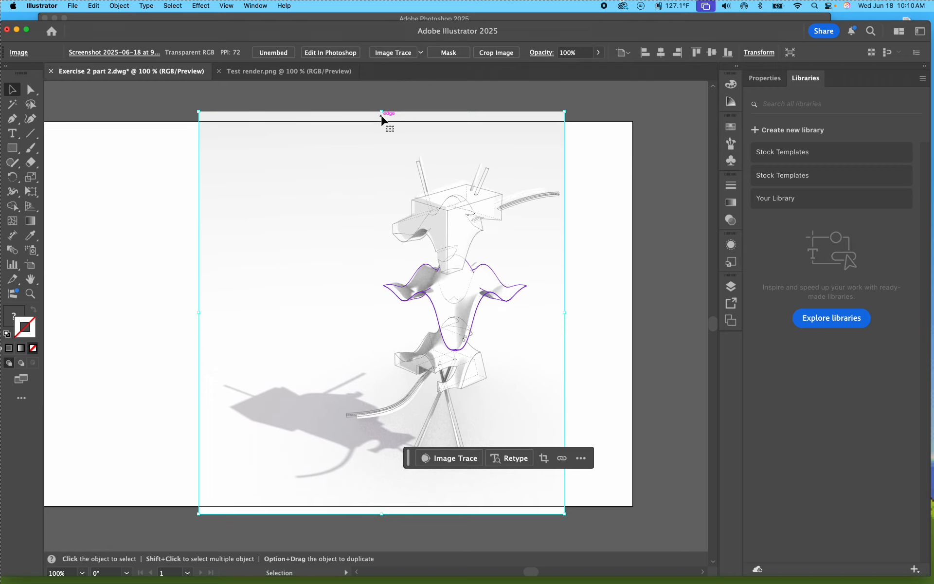
Step: Shrink the render screenshot, nudge it left, and try stretching it non-proportionally from its upper-right corner
left_click_drag(382, 111, 386, 117, "shift")
key("Left")
key("Left")
key("Left")
key("Left")
key("Left")
key("Left")
key("Left")
key("Left")
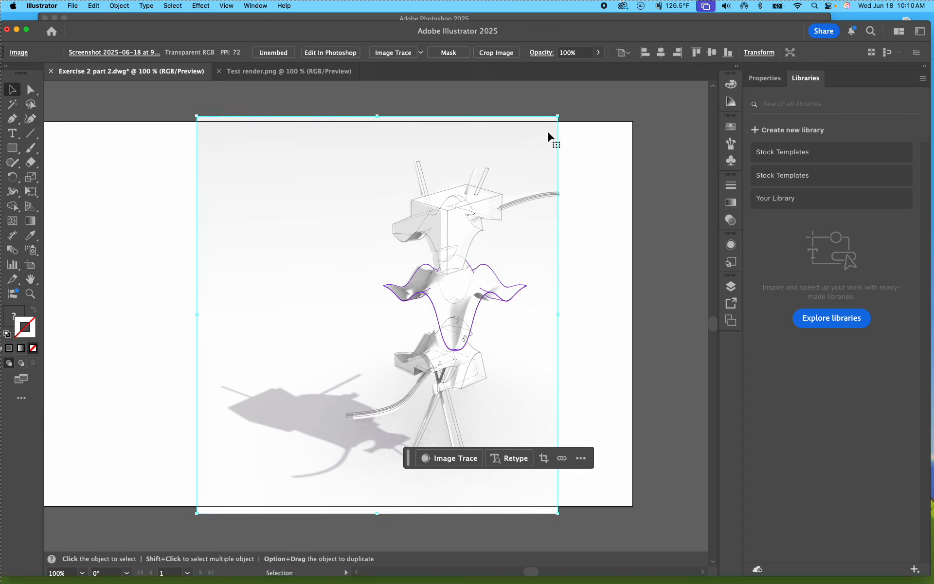
mouse_move(558, 117)
left_mouse_down()
mouse_move(579, 114)
mouse_move(574, 121)
left_mouse_up()
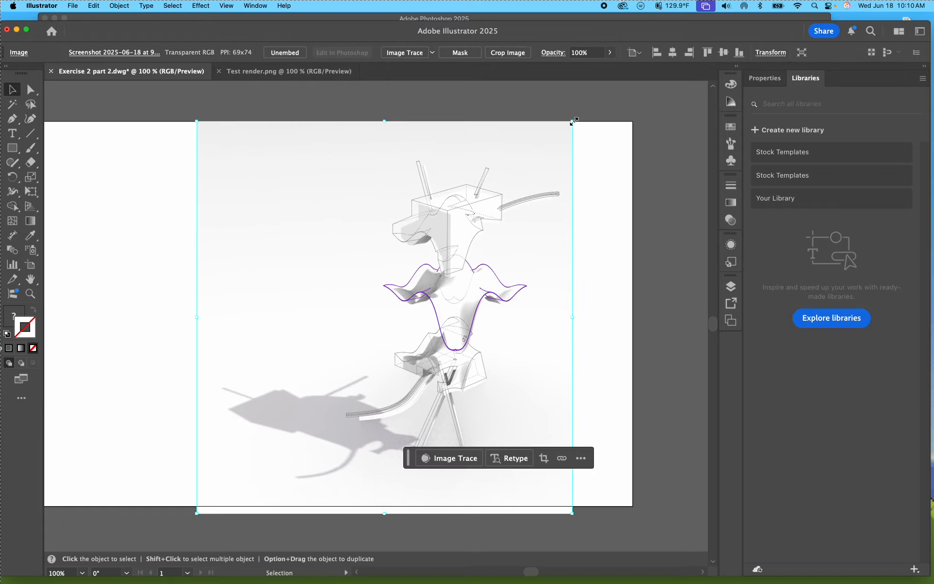
Step: Replace the stretched render with a newly placed copy of Screenshot 2025-06-18 at 9.54.06 AM, positioned beneath the exploded model's linework
key("Delete")
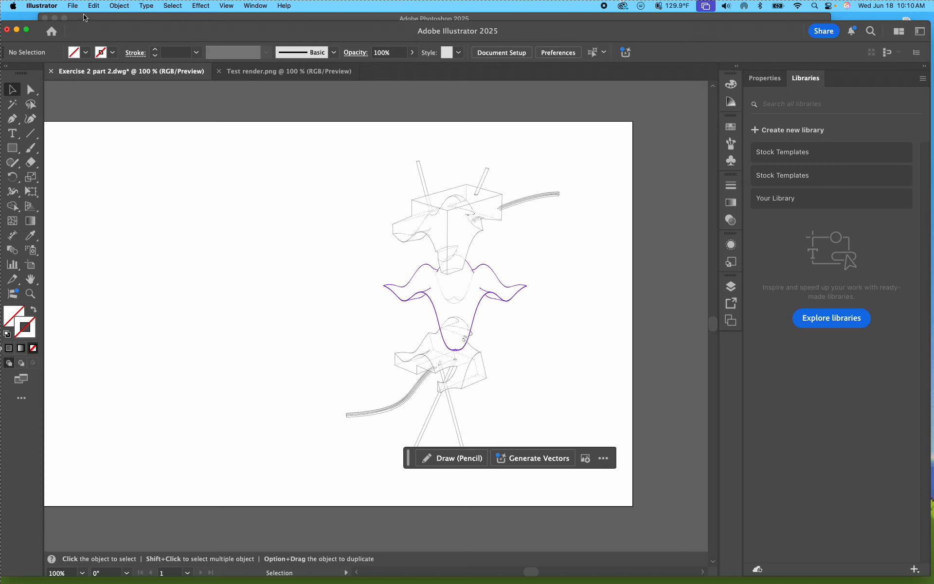
left_click(73, 5)
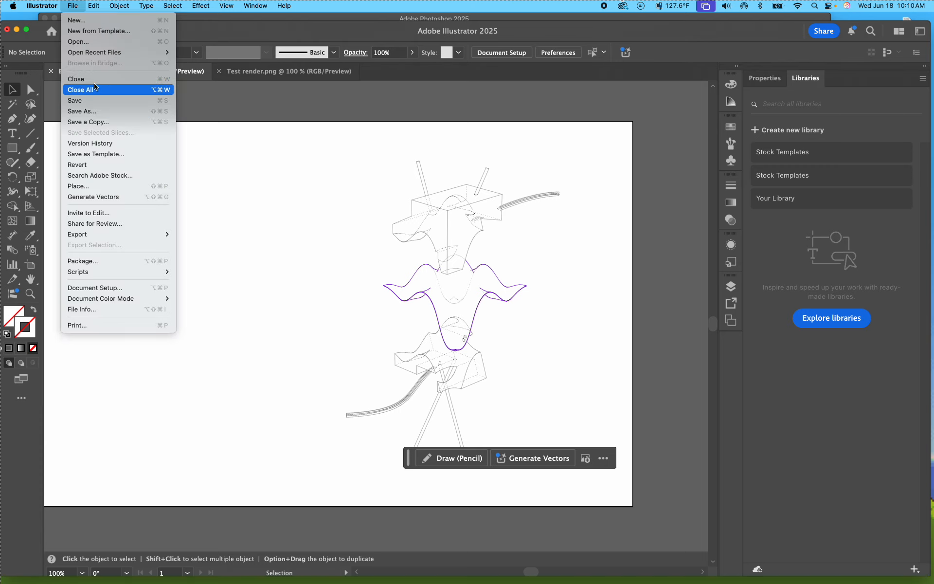
left_click(109, 186)
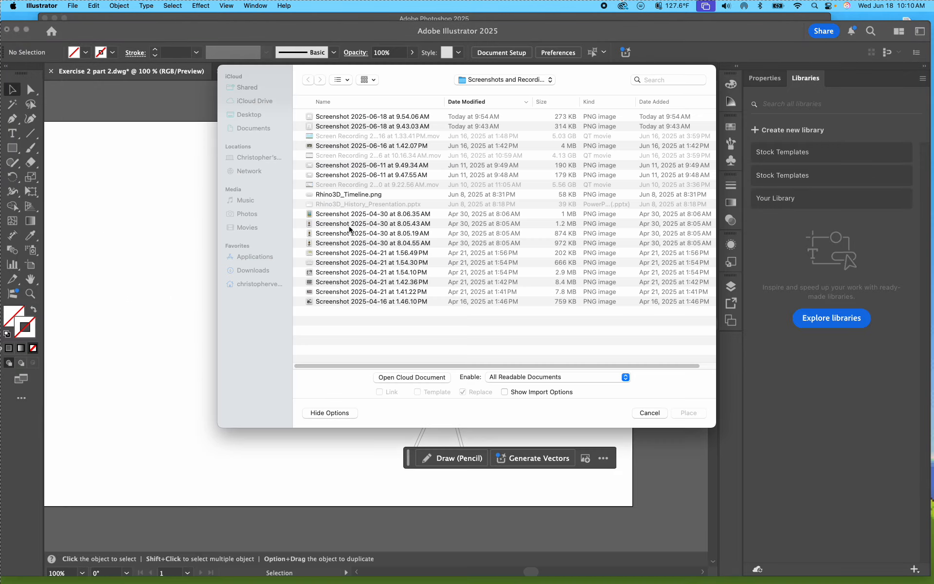
double_click(342, 118)
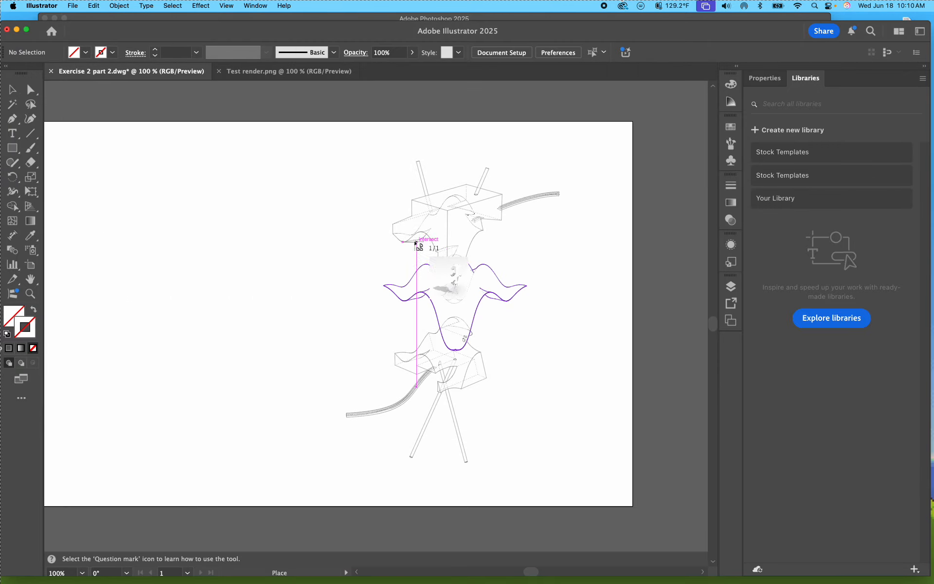
left_click(368, 205)
left_click_drag(565, 325, 419, 254)
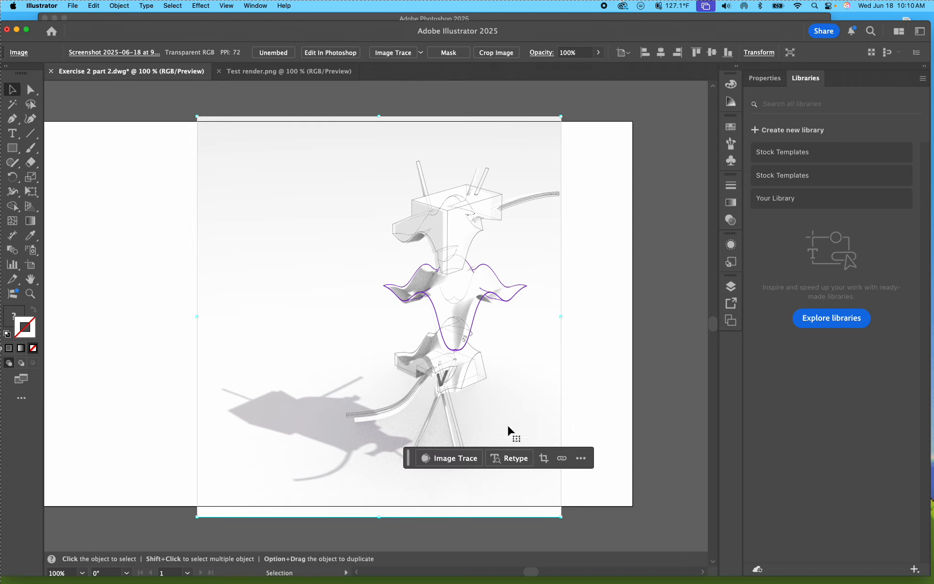
Step: Scale the newly placed render down slightly in proportion and nudge it right to line up with the upper box
left_click_drag(560, 517, 561, 517)
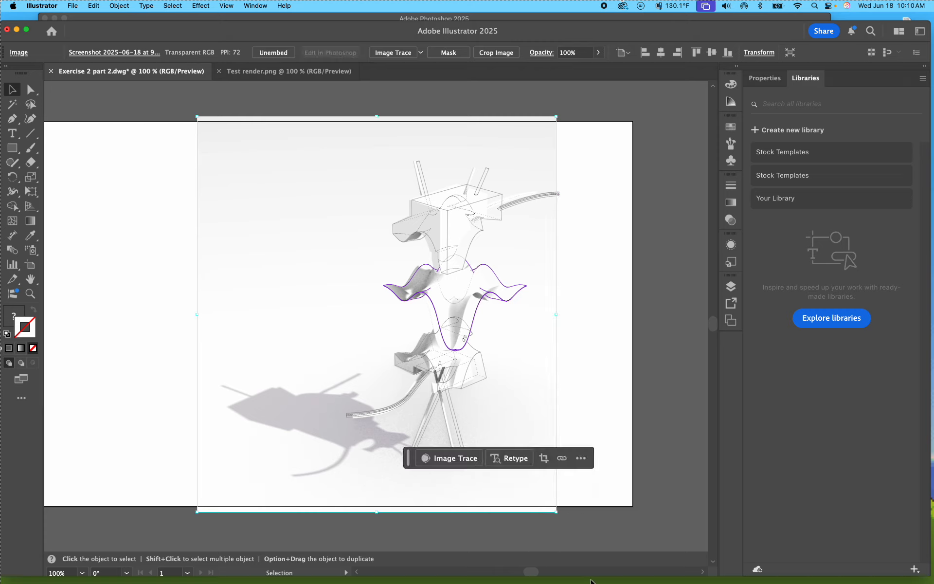
key("Right")
key("Right")
key("Right")
key("Right")
key("Right")
key("Right")
key("Right")
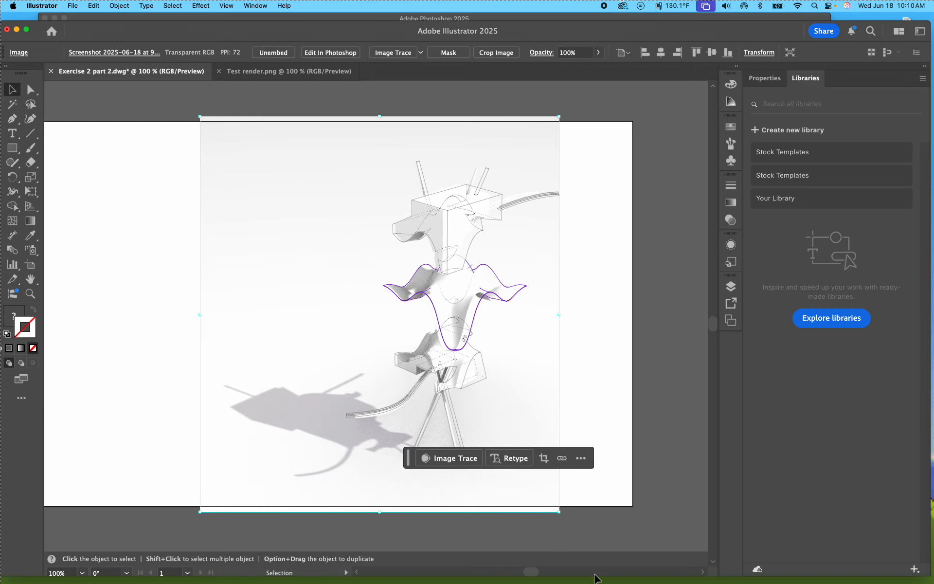
key("Right")
key("Right")
key("Right")
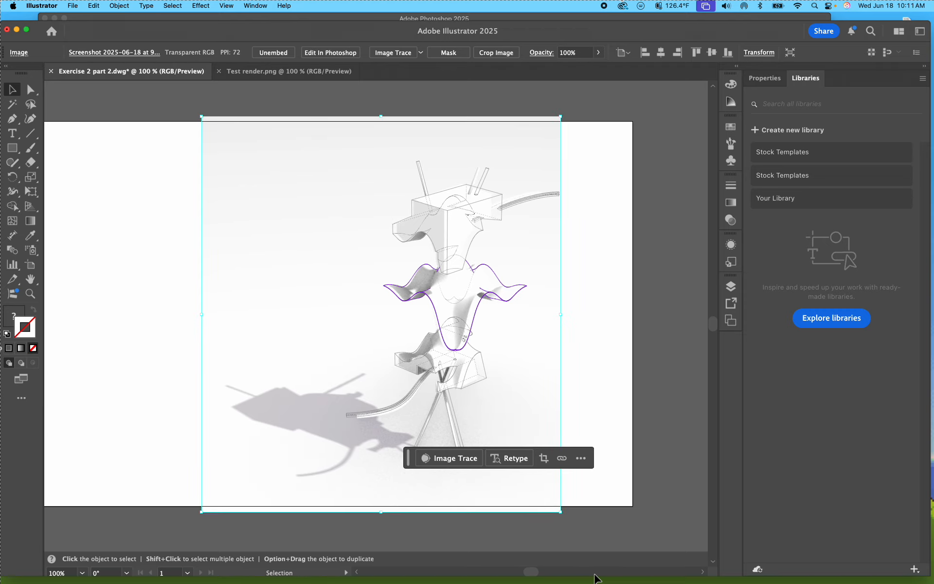
Step: Examine close up how the render aligns with the purple middle piece, the upper box and the supports
key("super+equal")
key("super+equal")
key("super+equal")
key("space")
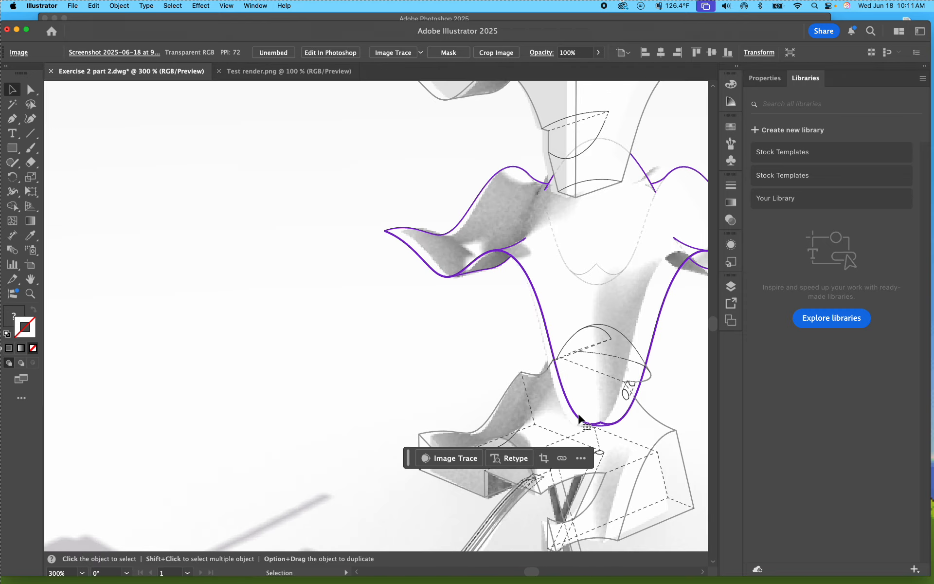
key("space")
left_click_drag(535, 404, 401, 495)
key("space")
left_click_drag(439, 335, 440, 369)
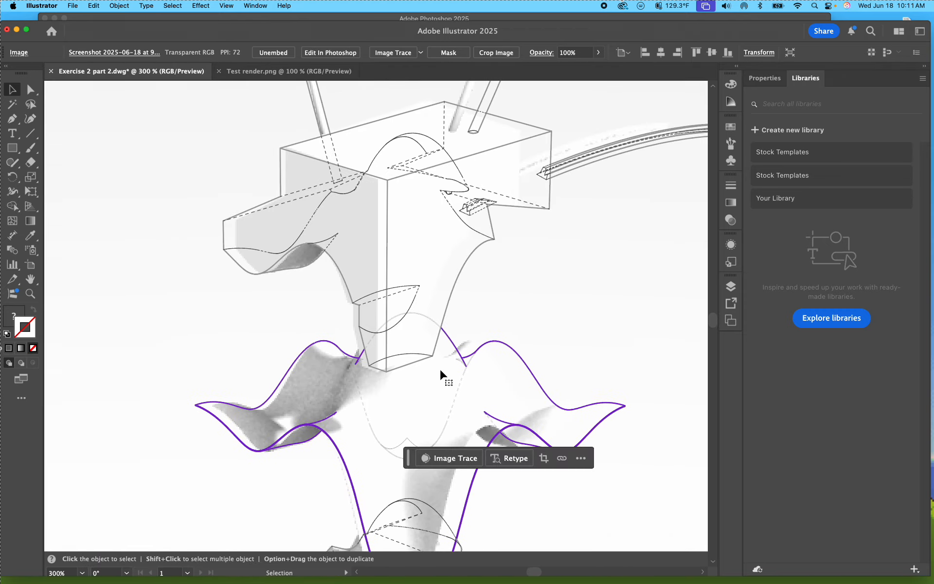
key("super+minus")
key("super+minus")
key("super+minus")
key("space")
left_click_drag(532, 368, 515, 325)
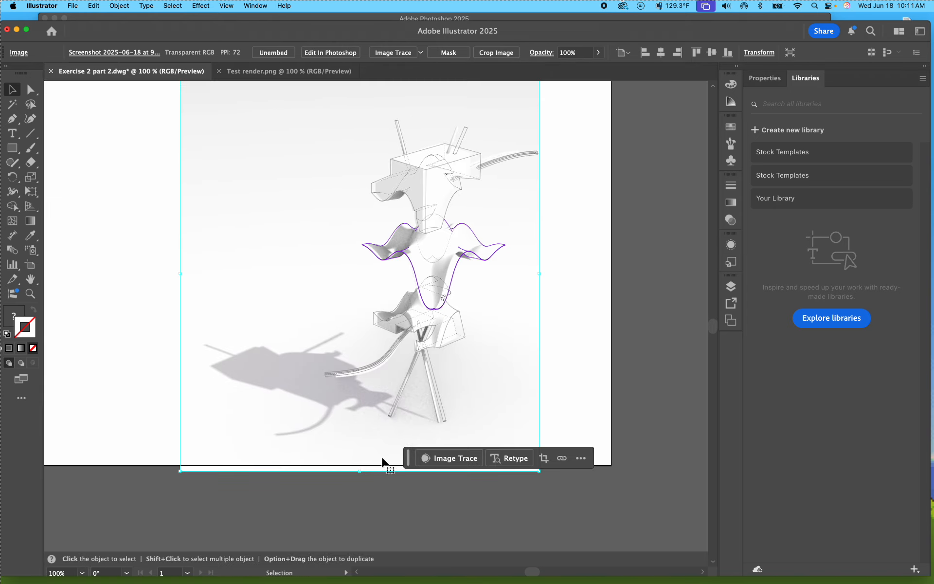
Step: Enlarge the render screenshot proportionally in two passes, shifting it up and left after each to follow the linework
left_click_drag(361, 471, 363, 477)
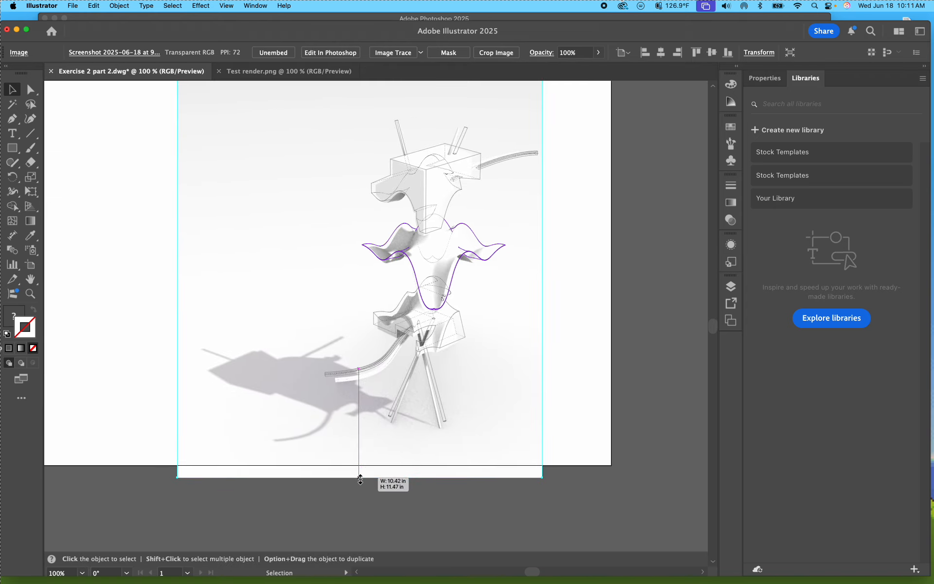
left_click_drag(495, 408, 491, 404)
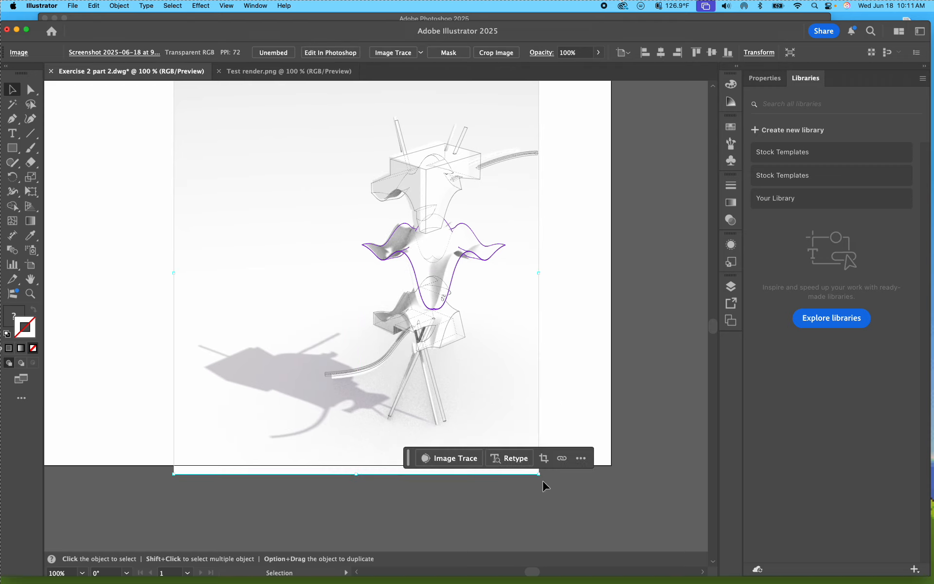
left_click_drag(539, 474, 551, 488)
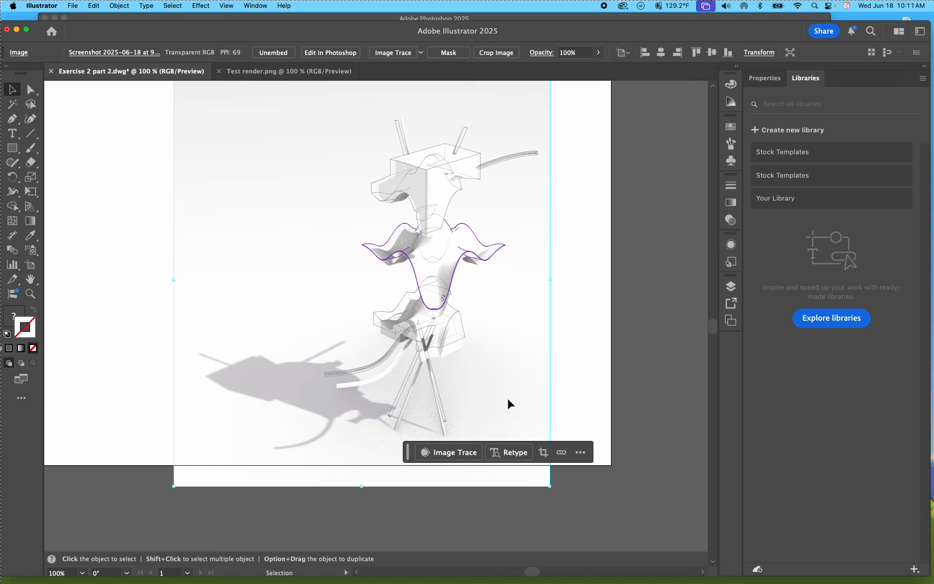
left_click_drag(507, 398, 506, 396)
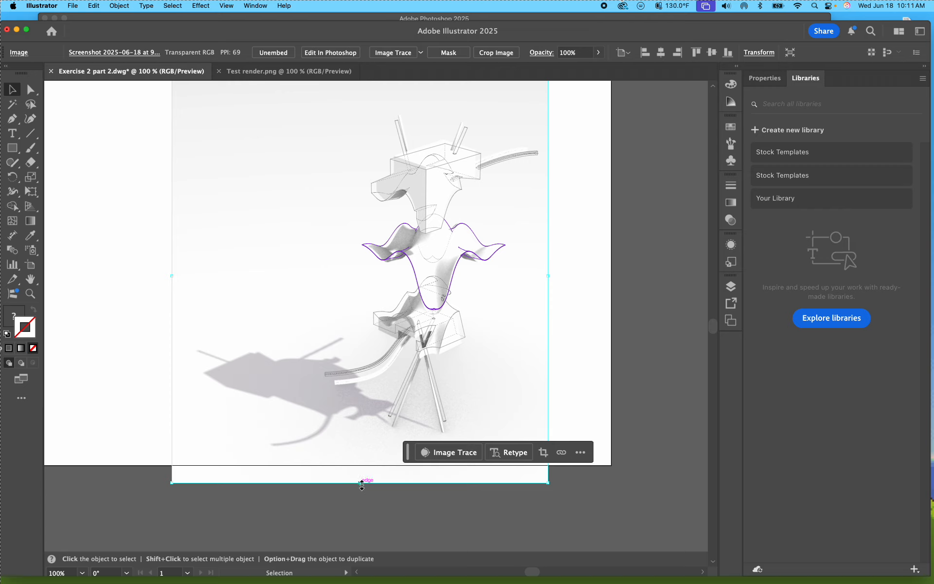
Step: Compress the render's height, shift it left and widen it non-proportionally to fit the linework
mouse_move(361, 484)
left_mouse_down()
mouse_move(360, 465)
mouse_move(360, 474)
left_mouse_up()
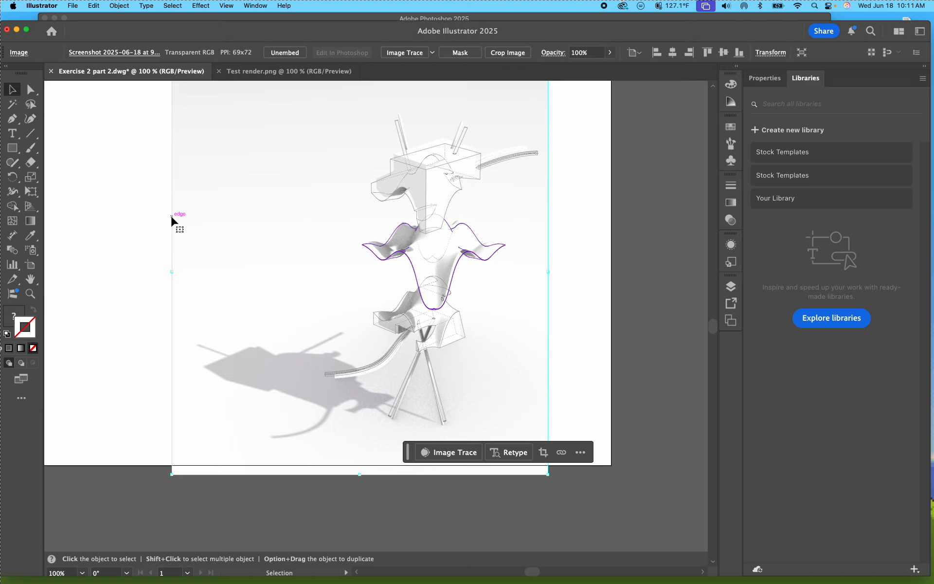
left_click_drag(168, 216, 166, 214)
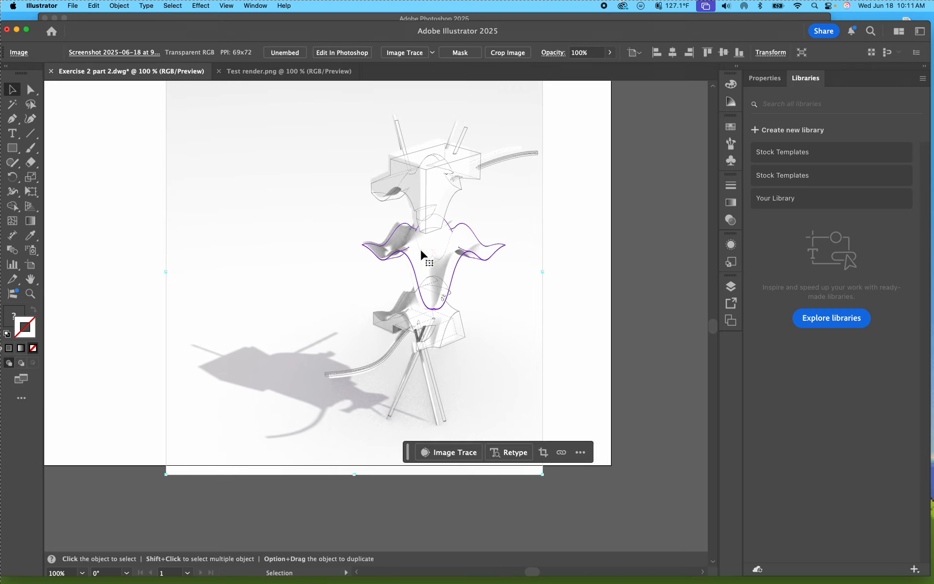
left_click_drag(547, 272, 552, 281)
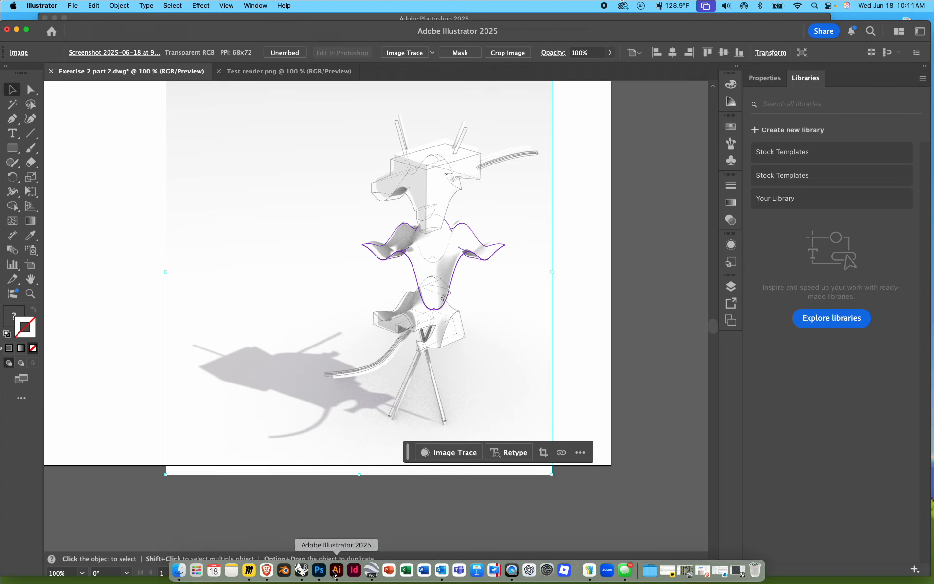
Step: Switch to the Rhino model, restore the four-viewport layout from the Top view and activate the Perspective viewport
left_click(302, 570)
left_click(290, 493)
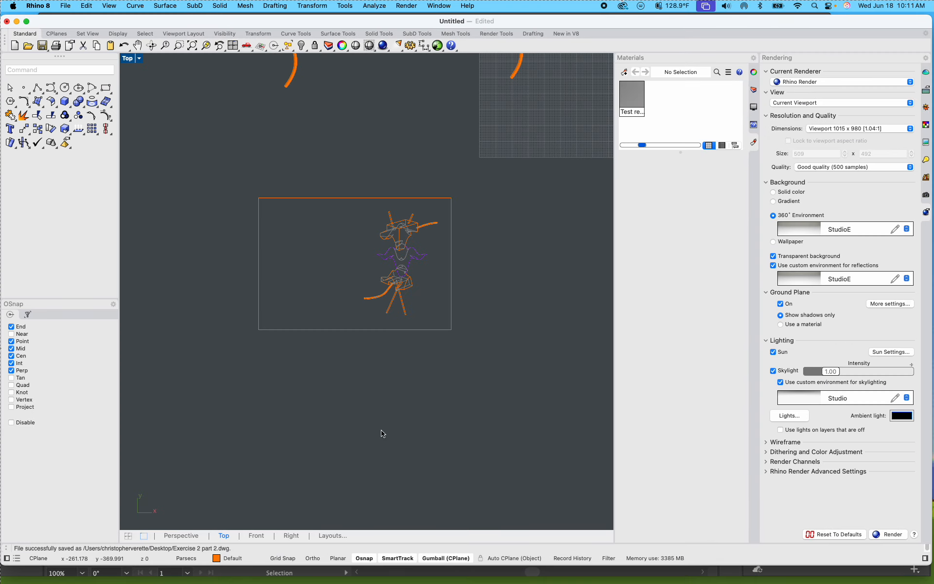
scroll(402, 349, "down", 3)
scroll(404, 304, "up", 3)
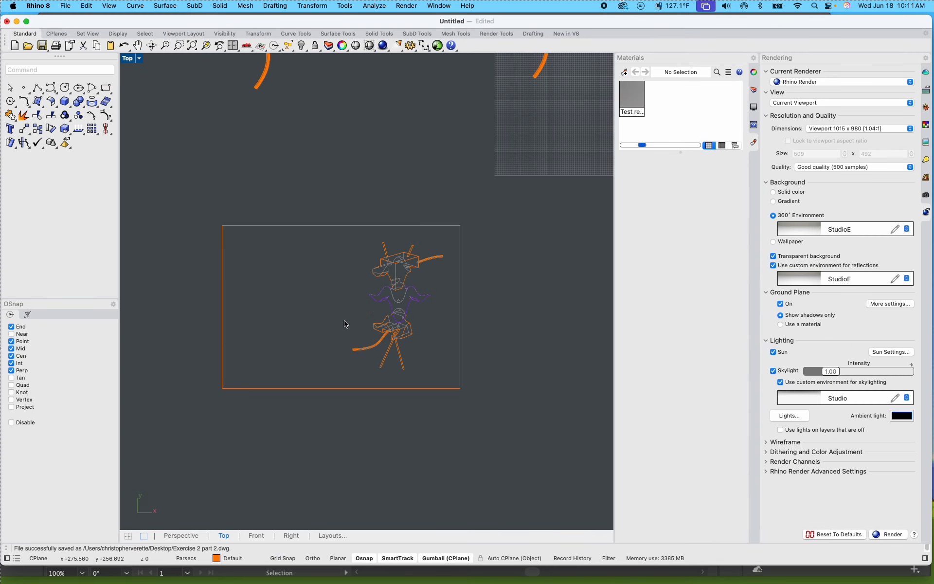
scroll(428, 328, "down", 5)
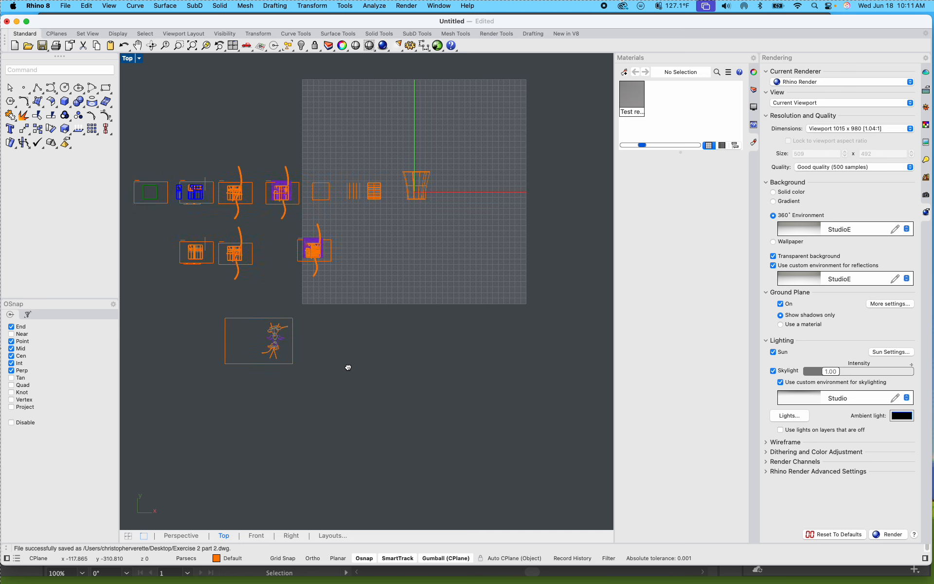
scroll(444, 185, "up", 5)
scroll(444, 187, "down", 3)
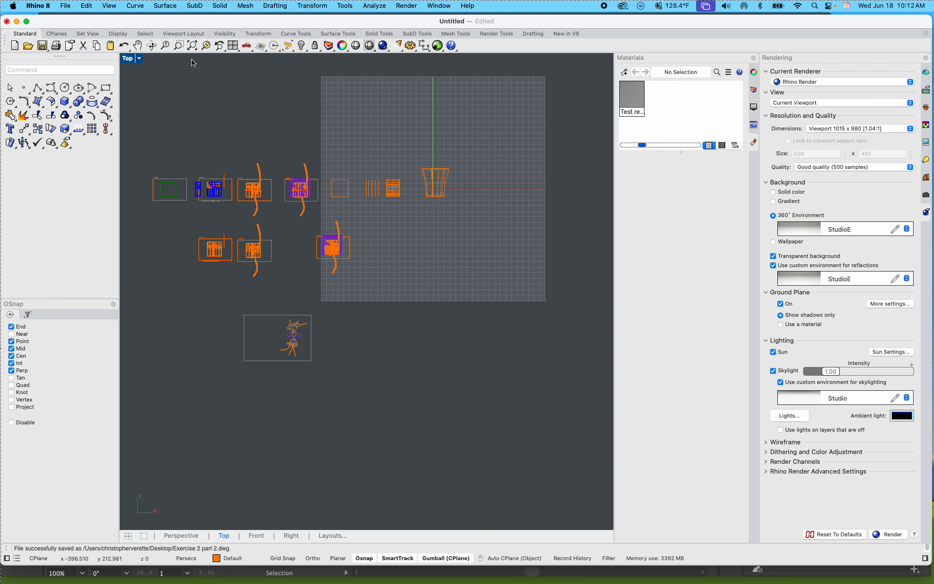
double_click(131, 59)
left_click(465, 82)
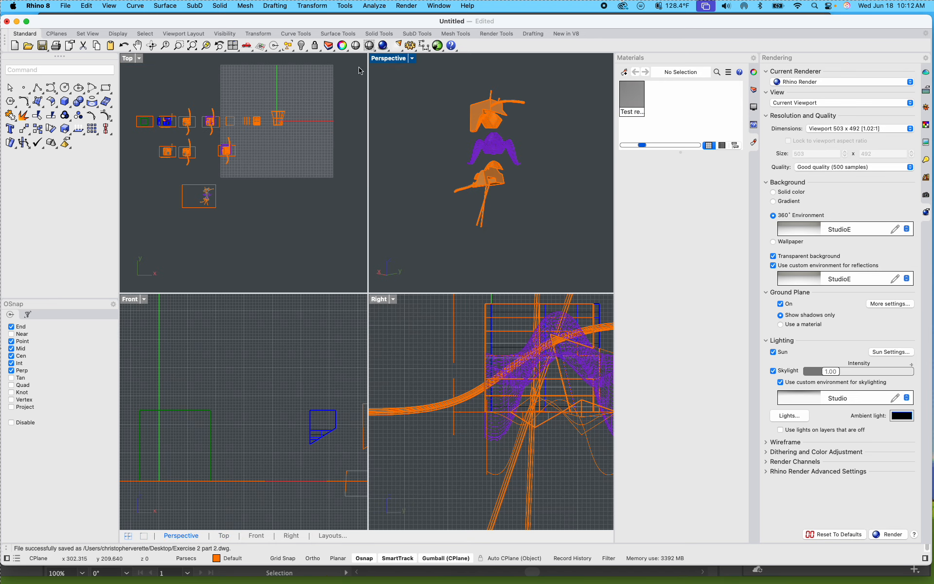
Step: Restore the saved named view Final Exercise 2 step 3 in the perspective viewport
left_click(925, 194)
double_click(800, 113)
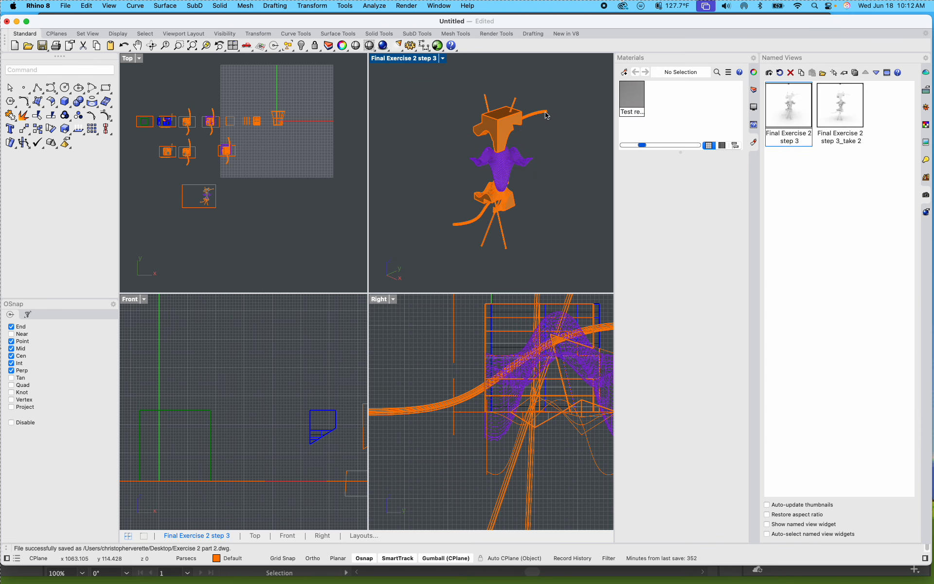
Step: Select the whole exploded model in the restored view and generate its Make2D linework
left_click_drag(419, 108, 406, 76)
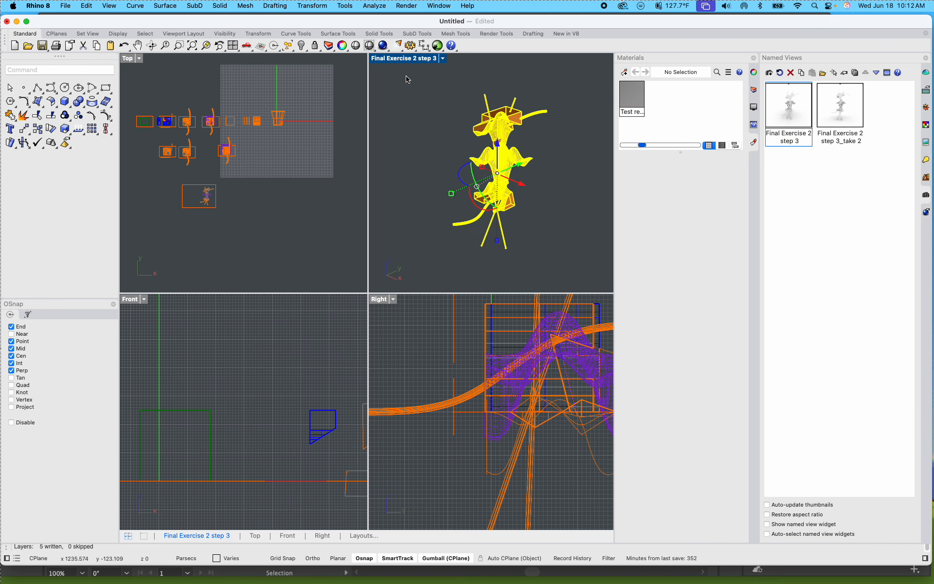
type("Make2D")
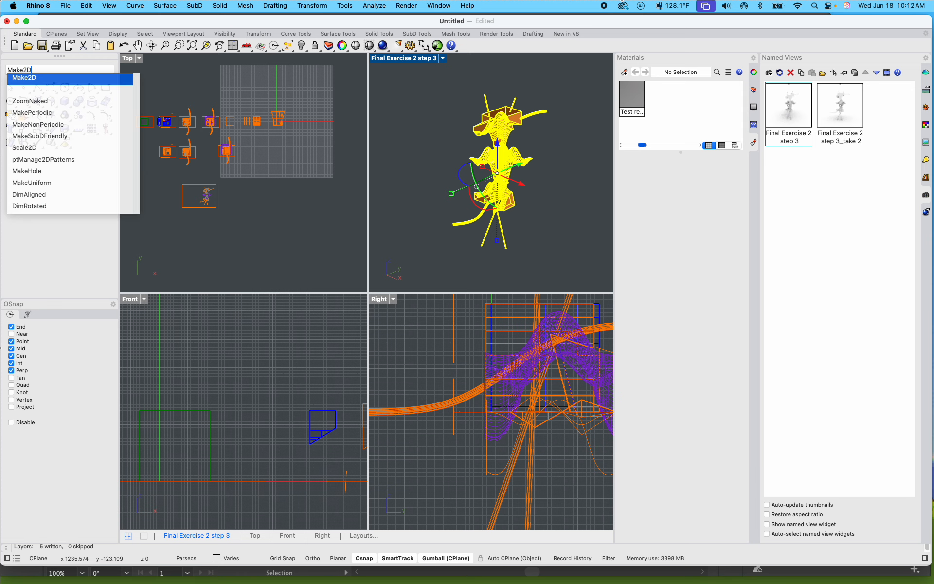
key("Return")
left_click(606, 483)
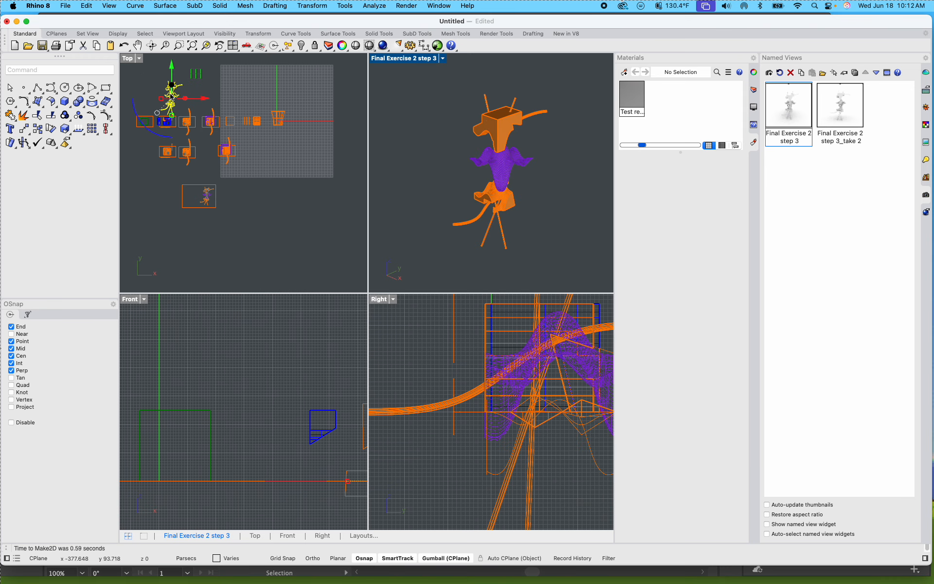
Step: Try to move the Make2D linework down toward the framed drawing in the Top view, and undo the result
mouse_move(172, 91)
left_mouse_down()
mouse_move(173, 115)
mouse_move(253, 200)
mouse_move(279, 199)
left_mouse_up()
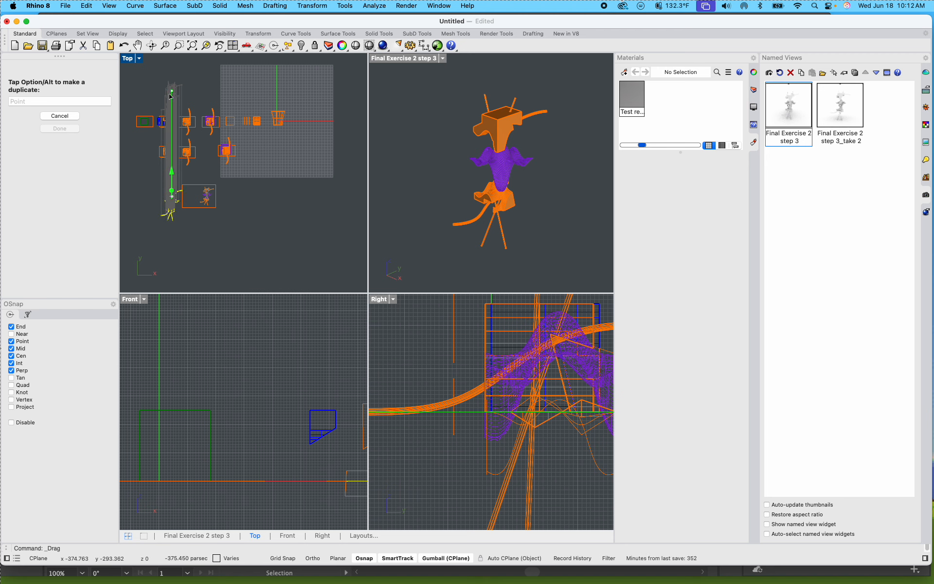
left_click_drag(174, 243, 175, 243)
left_click(174, 243)
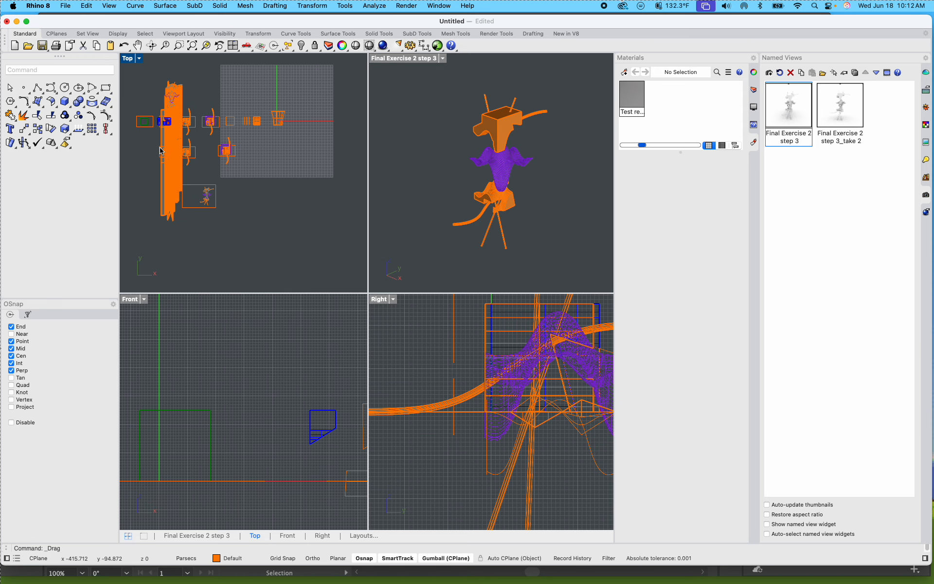
key("super+z")
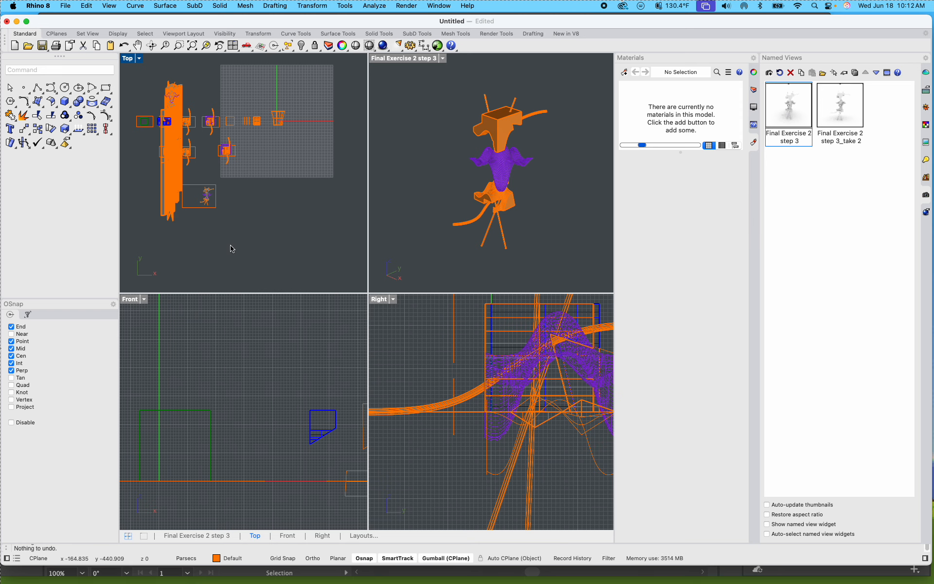
Step: Maximize the Top view and delete the stray extruded surfaces stretching down across the step drawings
left_click(167, 173)
left_click(297, 212)
double_click(128, 59)
scroll(211, 246, "up", 5)
scroll(214, 285, "up", 5)
left_click_drag(413, 421, 140, 394)
key("Delete")
scroll(160, 387, "down", 6)
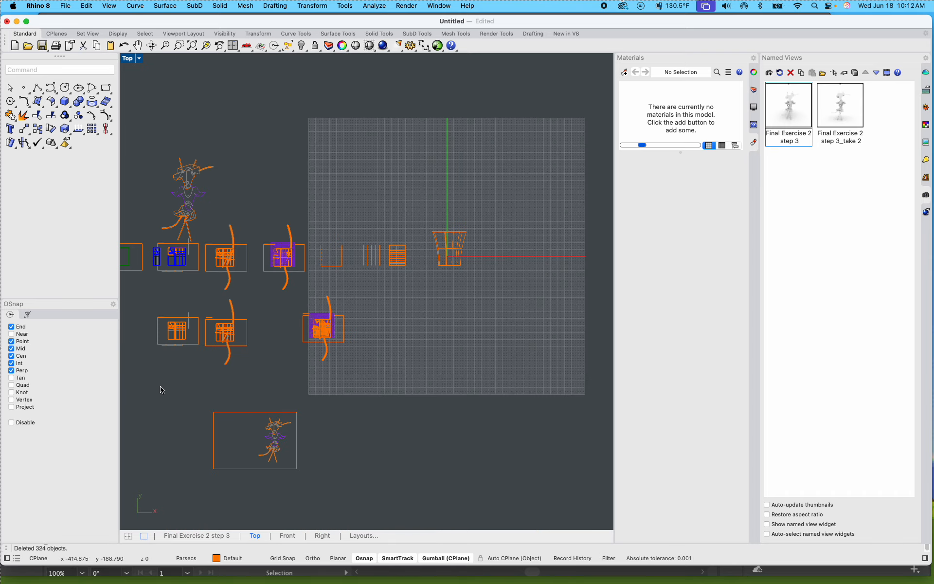
Step: Delete the Make2D linework left above the row of step drawings
scroll(160, 387, "up", 3)
scroll(259, 231, "down", 2)
left_click_drag(257, 225, 171, 119)
key("Delete")
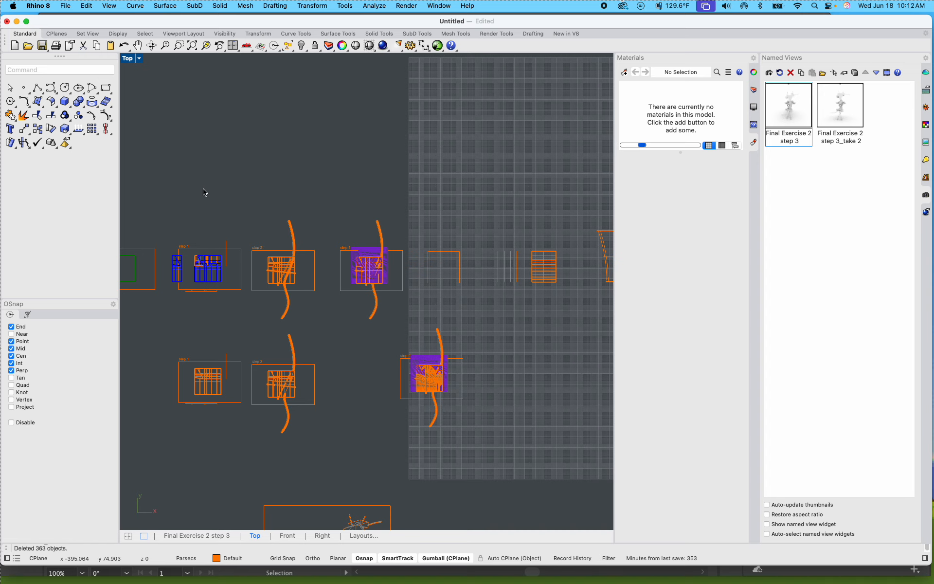
Step: Restore the four-viewport layout and activate the Final Exercise 2 step 3 viewport
scroll(195, 204, "down", 4)
scroll(240, 298, "up", 8)
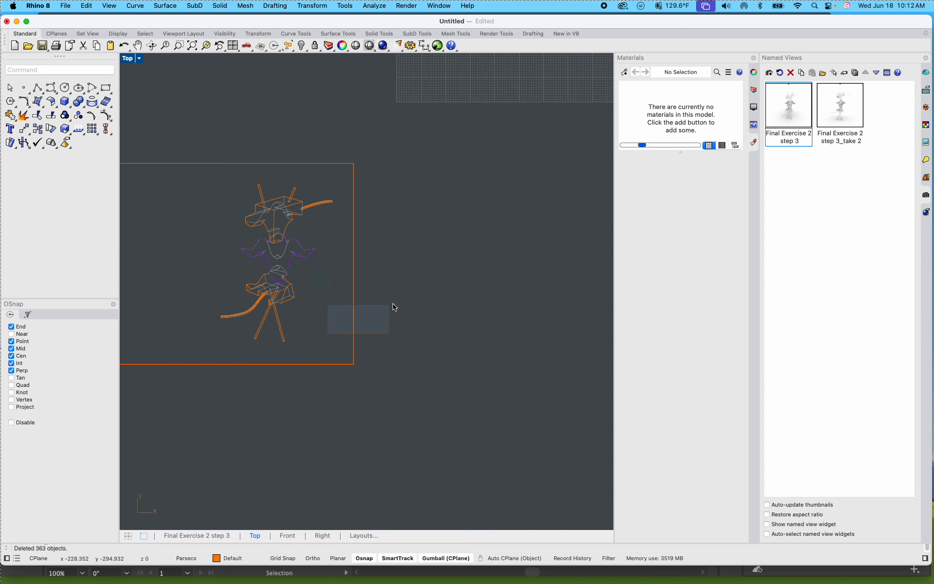
scroll(400, 309, "down", 5)
right_click_drag(425, 311, 308, 334)
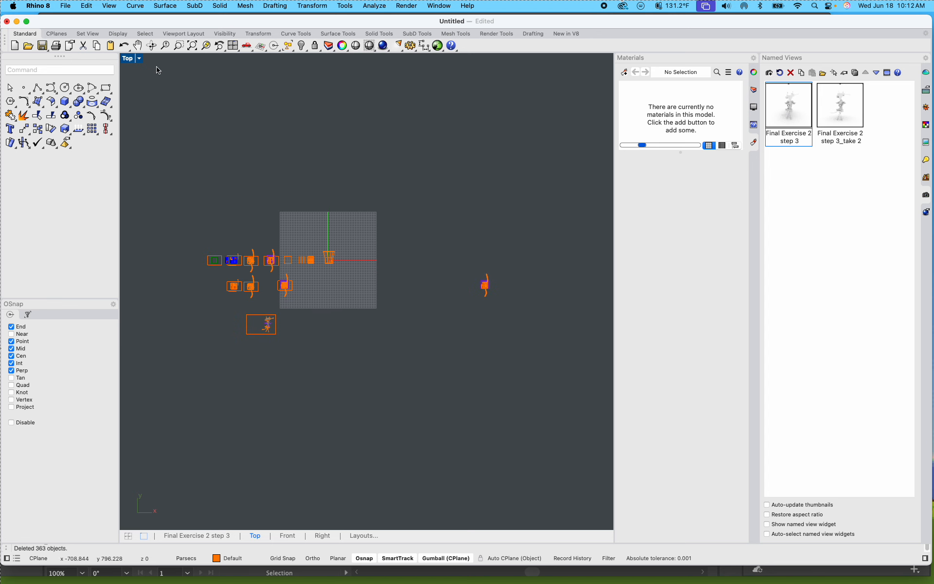
double_click(127, 58)
left_click(408, 58)
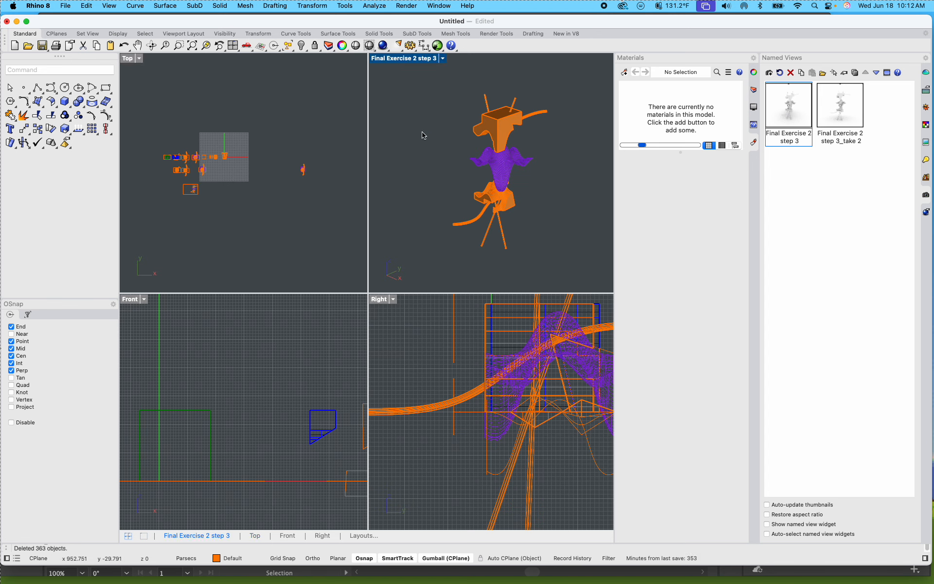
Step: Generate Make2D linework of the whole model from the Final Exercise 2 step 3 view, maintaining source layers with hidden lines and grouped output
left_click_drag(579, 270, 398, 74)
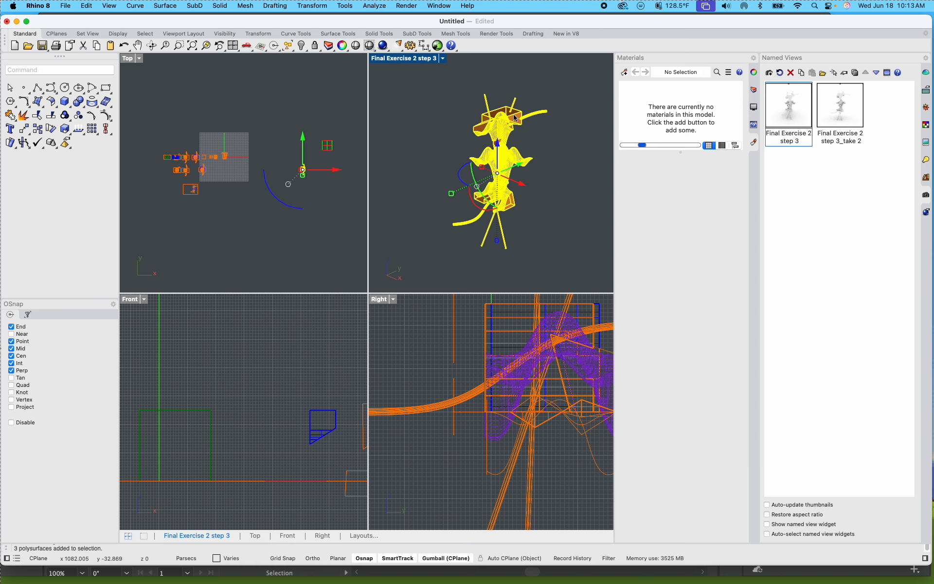
type("Make2D")
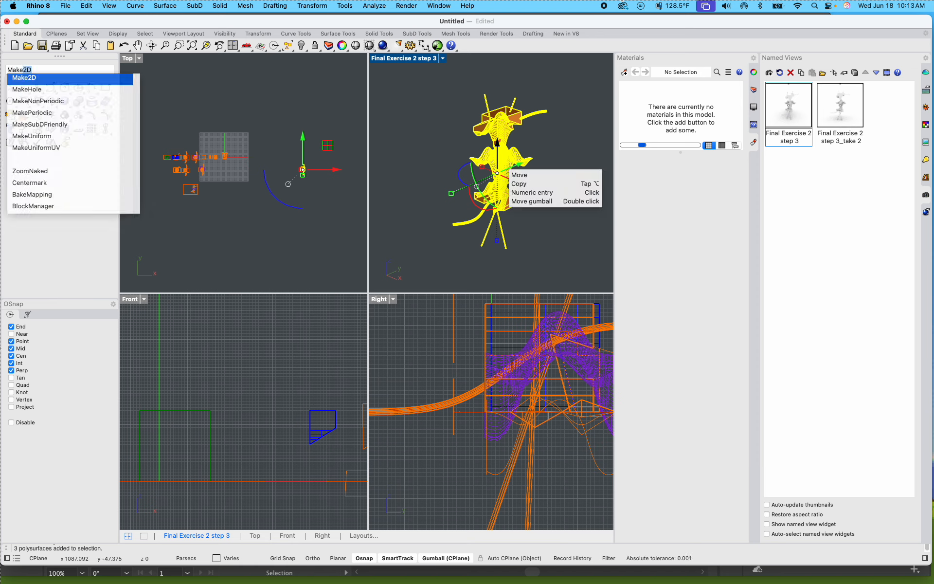
key("Return")
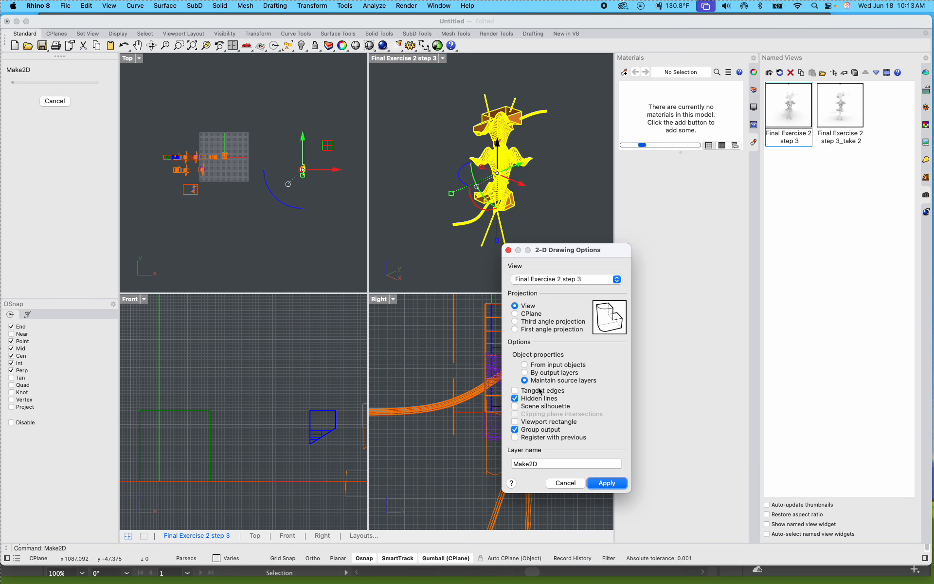
left_click(606, 482)
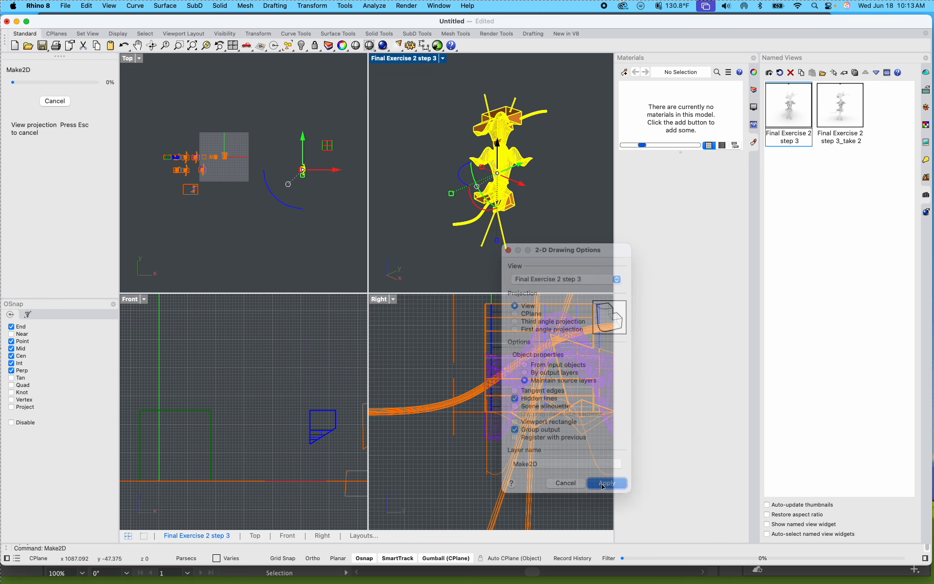
Step: Move the new Make2D linework in the Top view beside the framed drawing below the step layouts, and maximize the Top view
scroll(184, 145, "up", 4)
scroll(183, 144, "up", 2)
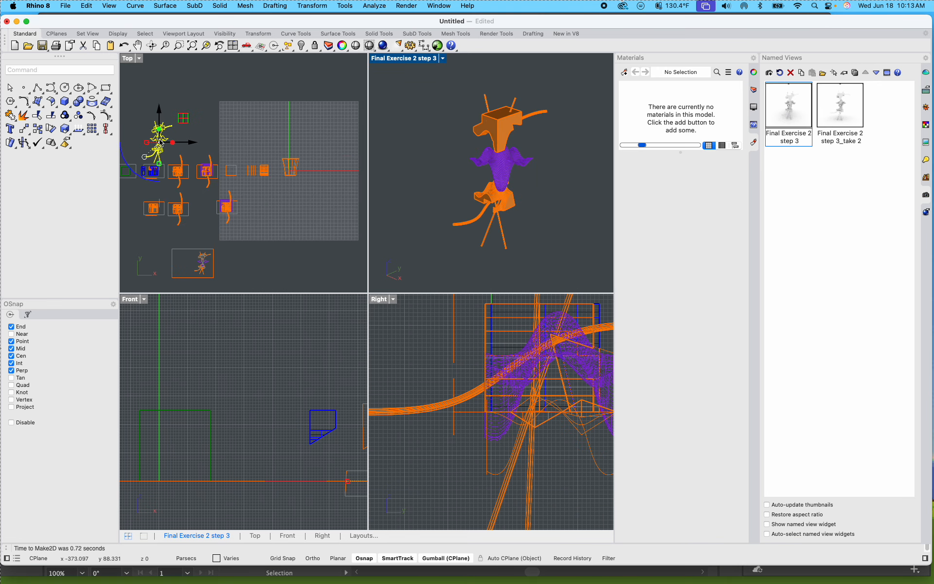
left_click_drag(159, 122, 245, 132)
type("`")
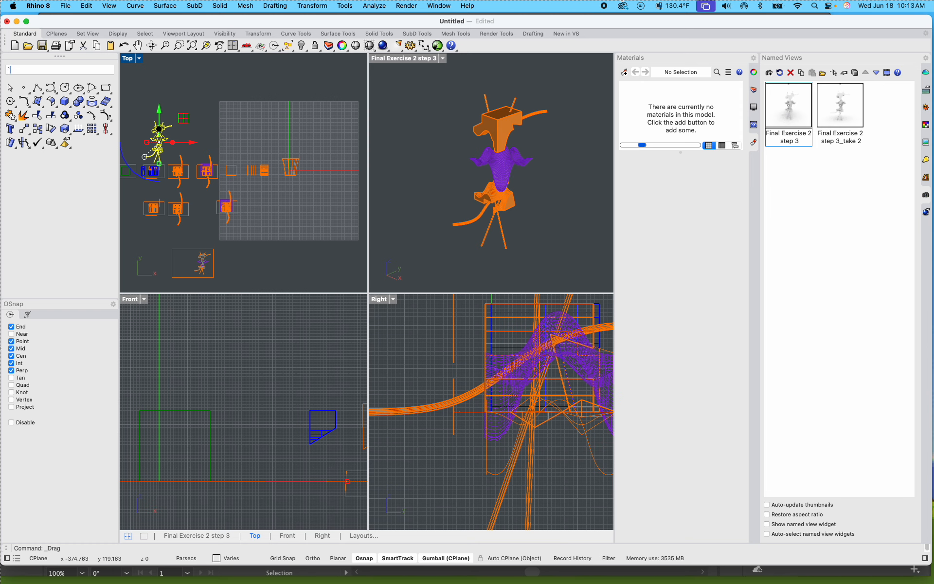
scroll(156, 121, "up", 5)
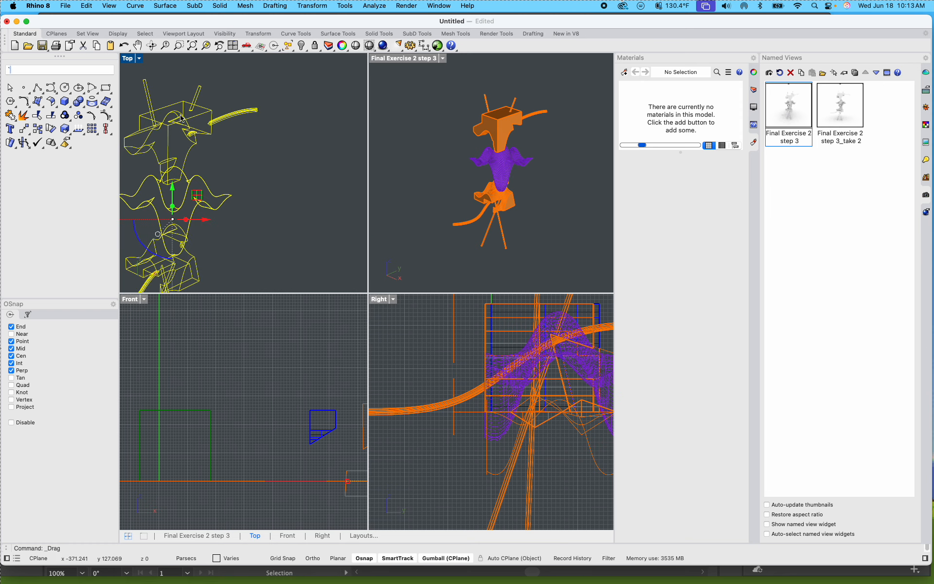
left_click_drag(193, 117, 288, 116)
scroll(242, 126, "down", 10)
scroll(264, 171, "up", 5)
scroll(227, 121, "up", 5)
double_click(127, 60)
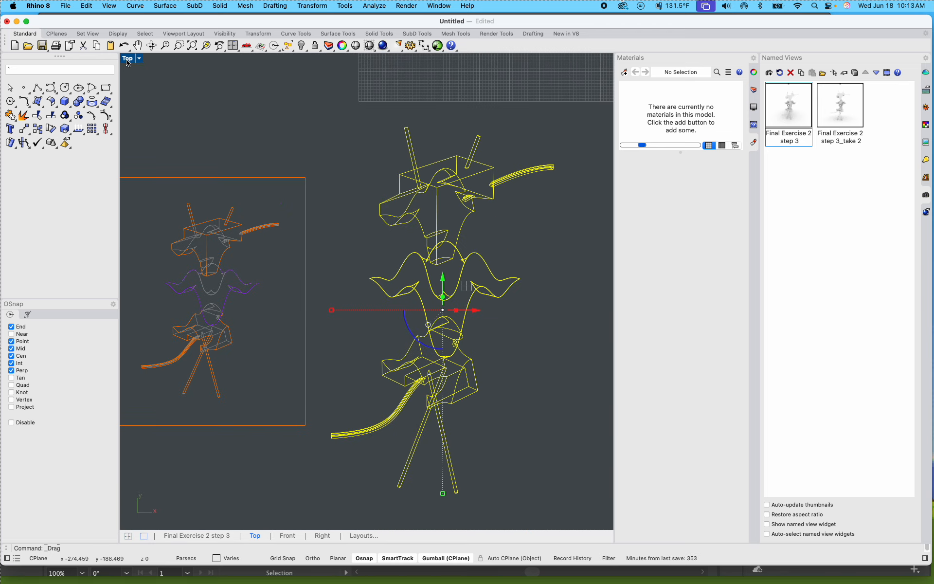
Step: Scale the new Make2D linework down proportionally to about the size of the linework inside the frame
scroll(210, 188, "down", 10)
scroll(180, 238, "up", 5)
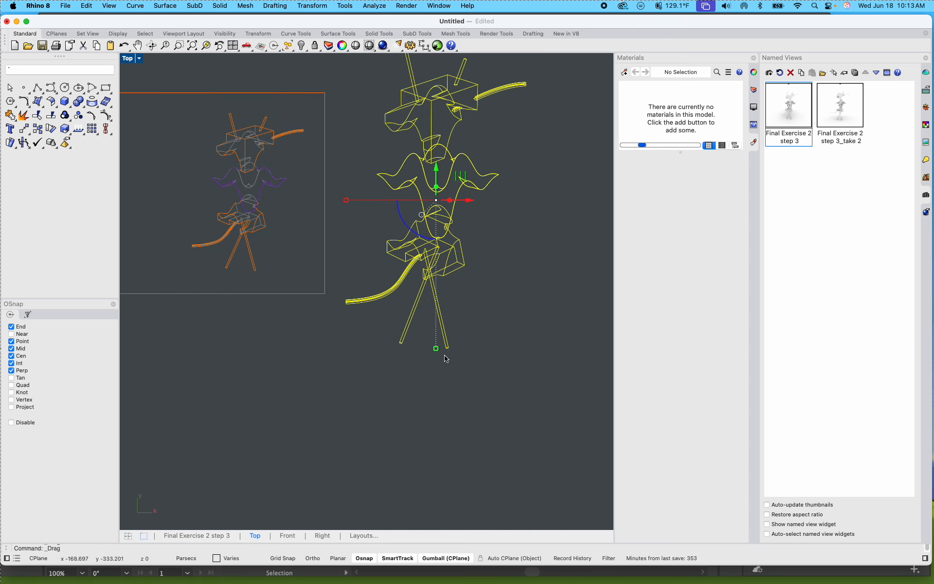
left_click_drag(439, 354, 439, 290, "shift")
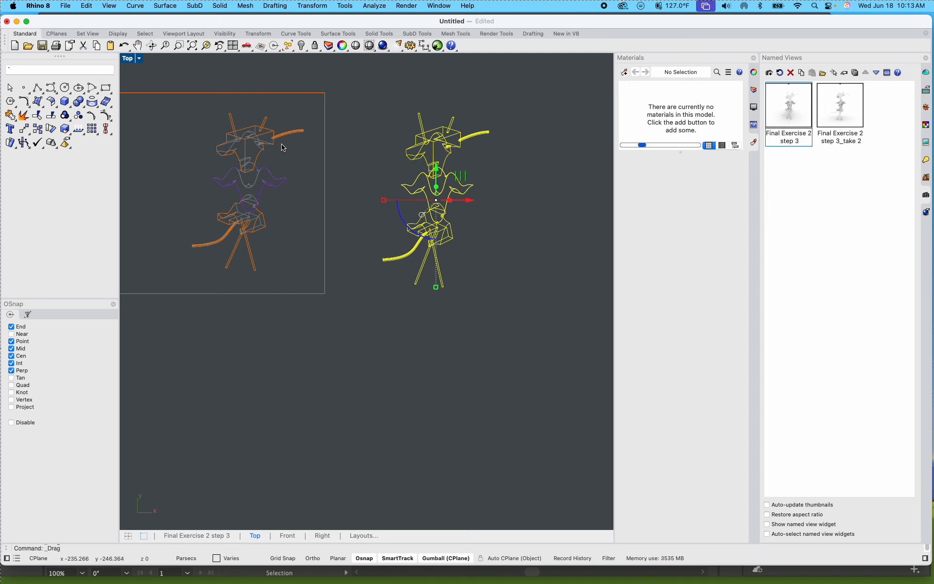
Step: Delete the old Make2D linework inside the page frame, keeping the frame itself
left_click(295, 265)
left_click_drag(312, 268, 170, 113)
key("Delete")
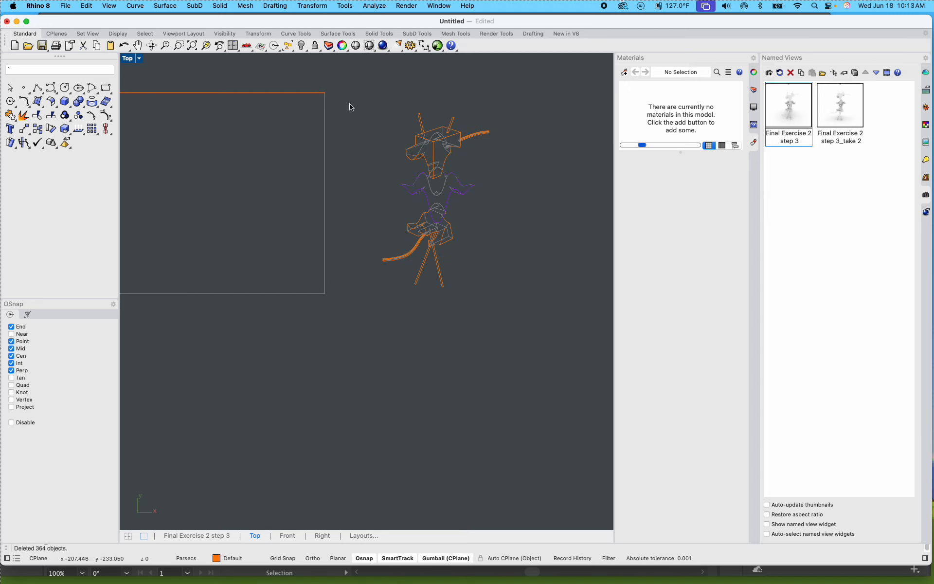
Step: Move the scaled Make2D linework into the page frame where the old linework was
left_click_drag(361, 90, 534, 343)
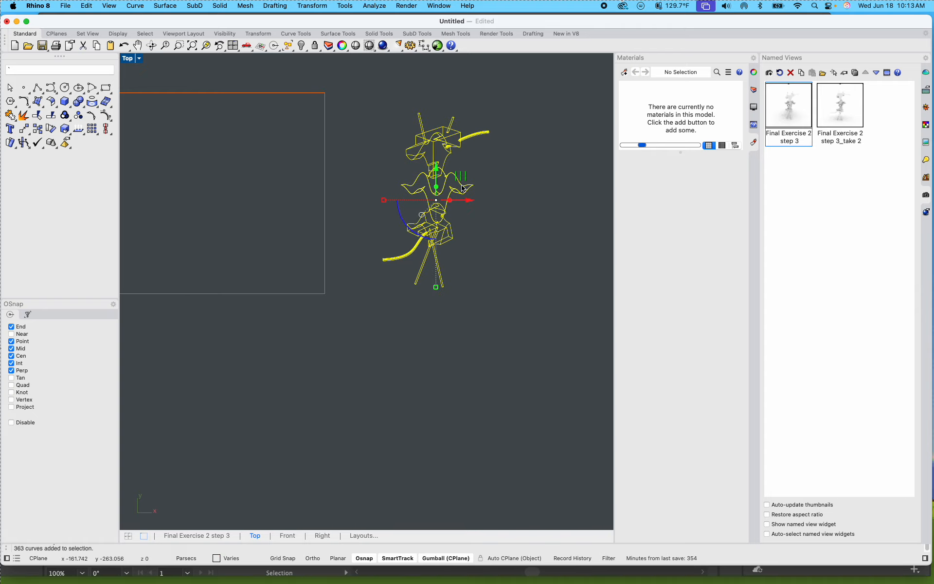
left_click_drag(461, 184, 285, 176)
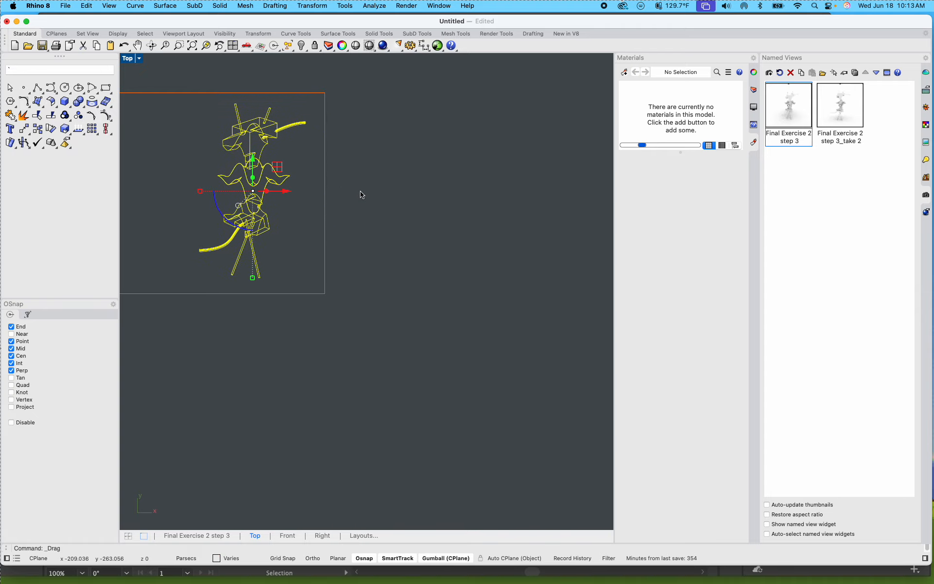
left_click(376, 248)
Step: Export the page frame and its linework as AutoCAD drawing Exercise 2 part 2 on the Desktop, replacing the existing file with the 2007 Lines scheme
scroll(376, 248, "down", 8)
right_click_drag(378, 265, 519, 369)
scroll(426, 332, "up", 9)
scroll(425, 333, "down", 2)
scroll(490, 346, "down", 4)
left_click_drag(539, 384, 261, 181)
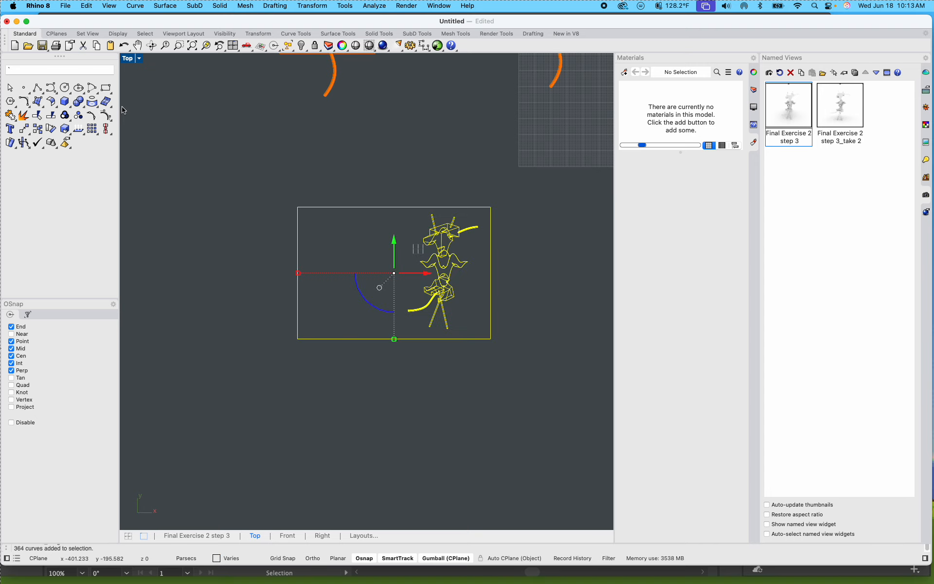
left_click(67, 6)
left_click(98, 208)
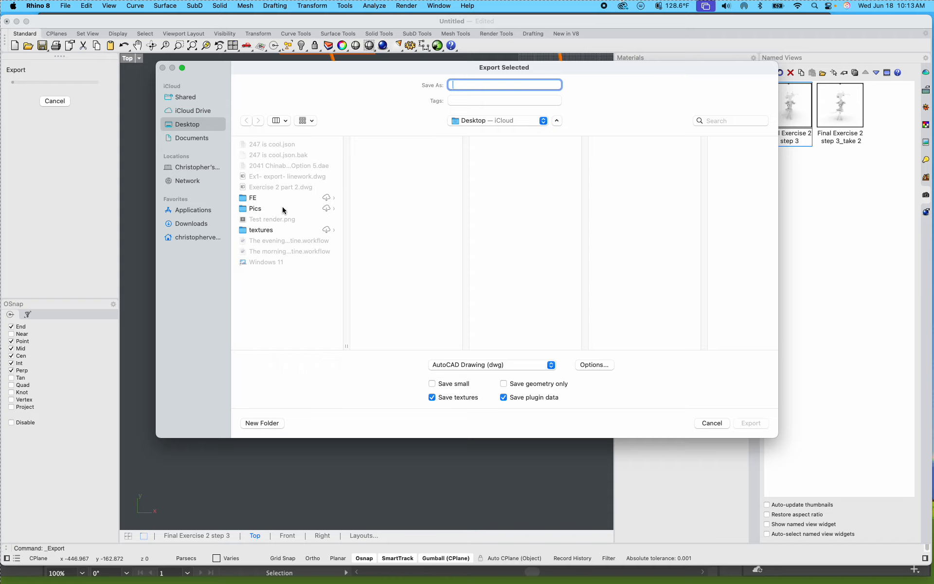
left_click(280, 189)
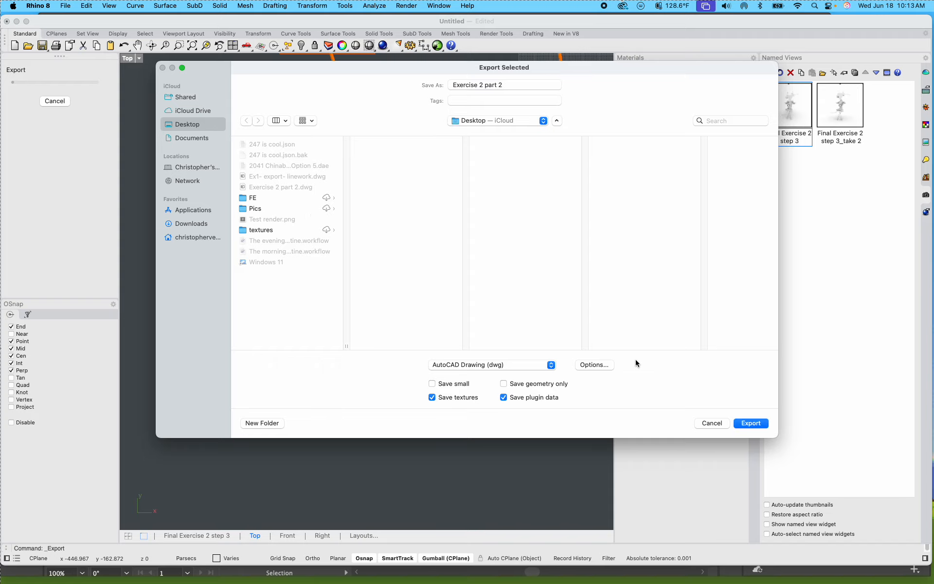
left_click(749, 423)
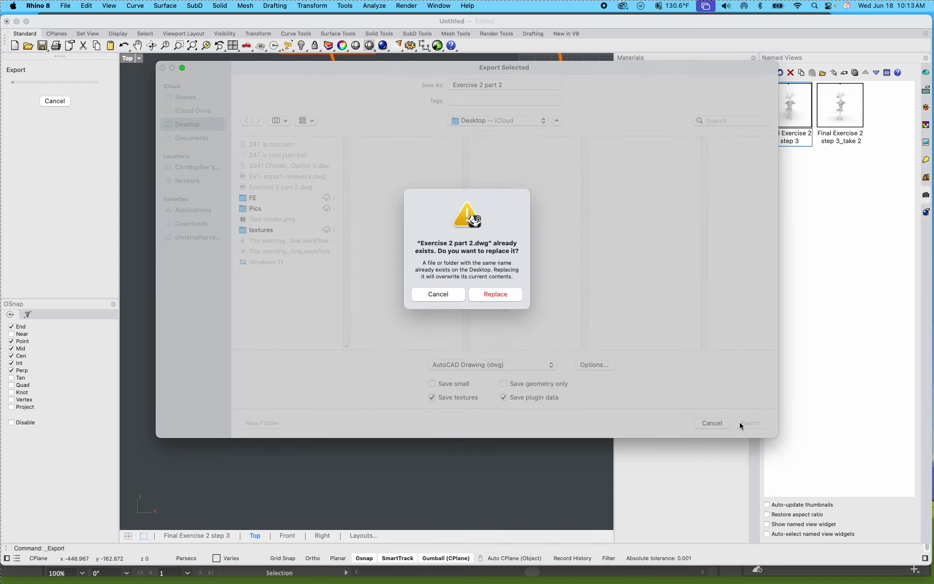
left_click(489, 295)
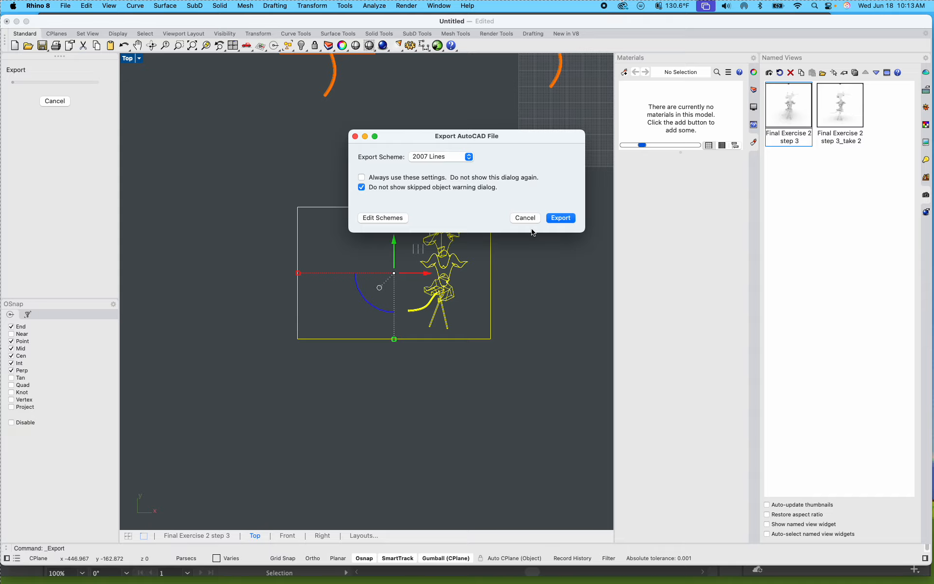
left_click(554, 216)
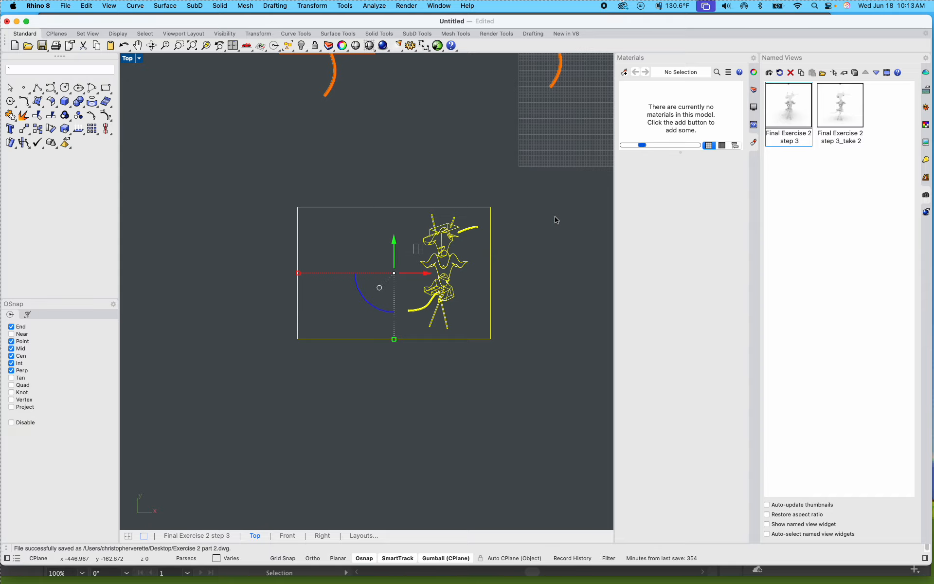
Step: Switch to the Illustrator document Exercise 2 part 2.dwg and delete the render screenshot beneath the linework
left_click(16, 22)
left_click(133, 271)
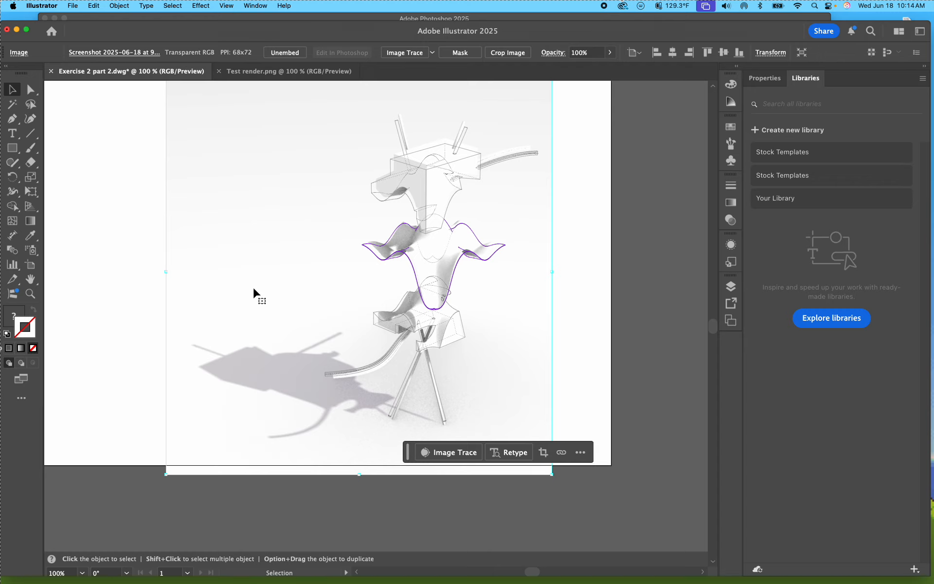
key("Delete")
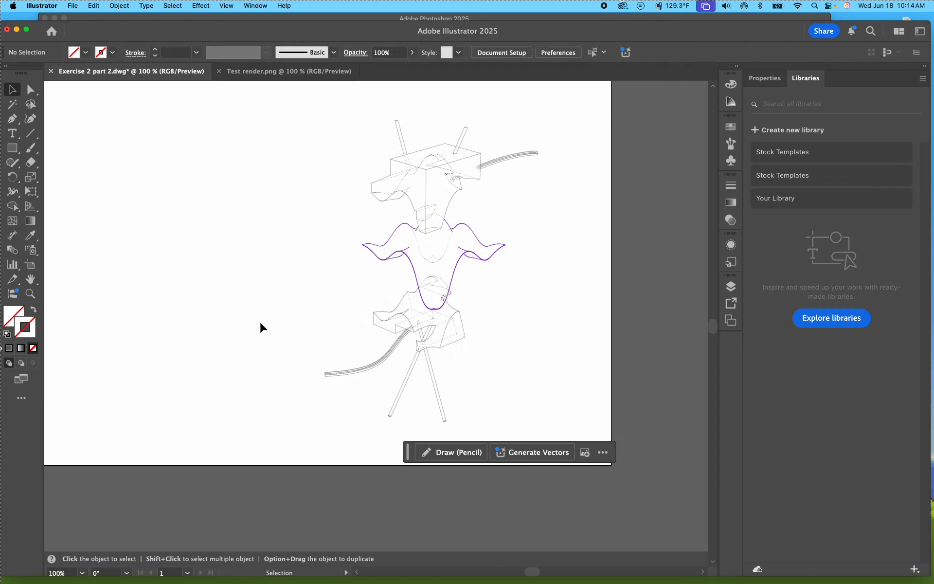
Step: Shift the Illustrator window slightly to uncover the desktop along its edge
key("super+minus")
key("super+minus")
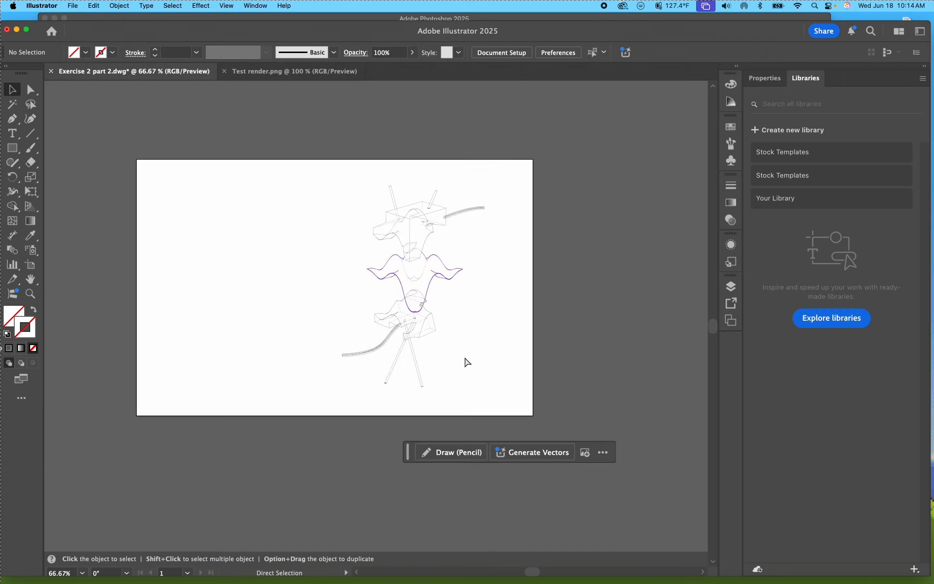
left_click_drag(102, 39, 115, 32)
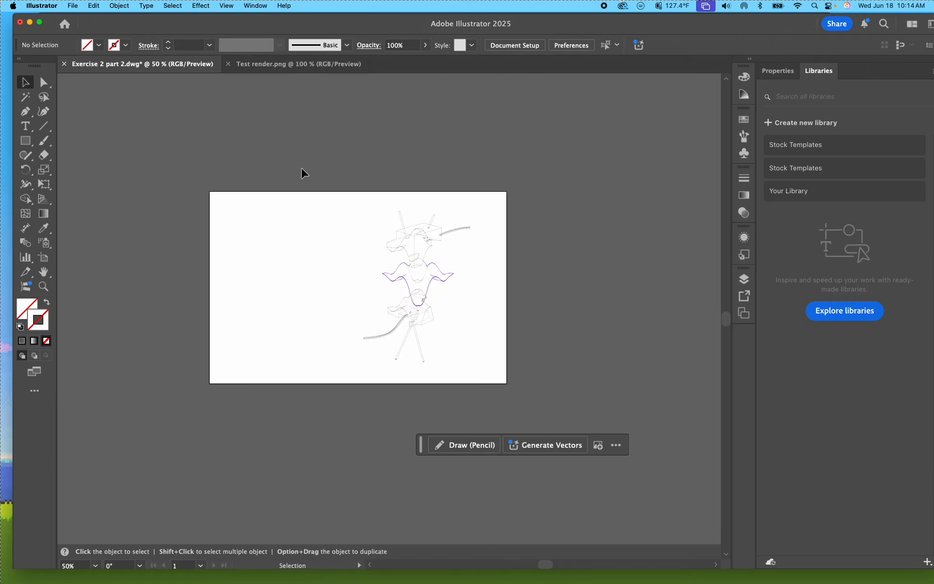
Step: Close the Test render.png document and shift the Illustrator window slightly
left_click(286, 64)
left_click(228, 63)
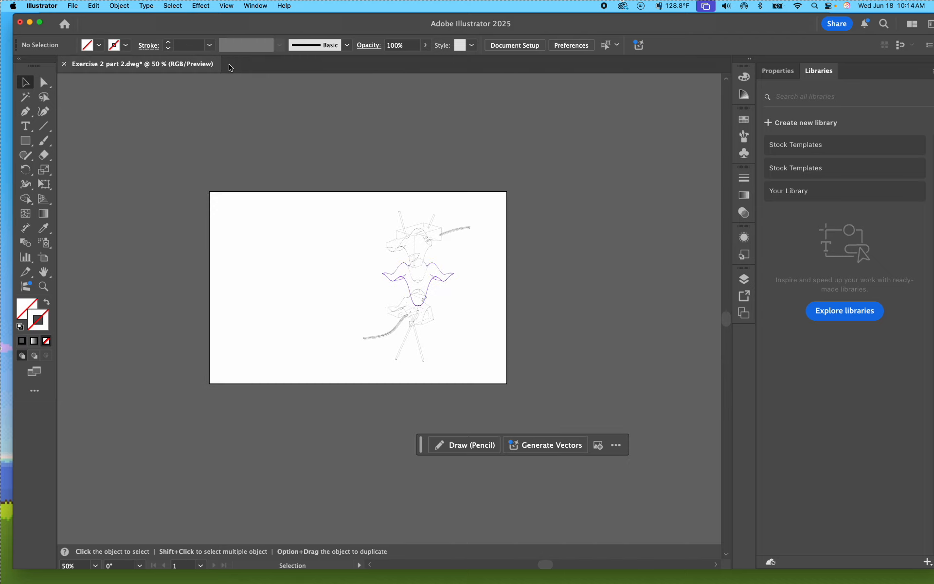
left_click_drag(106, 19, 100, 18)
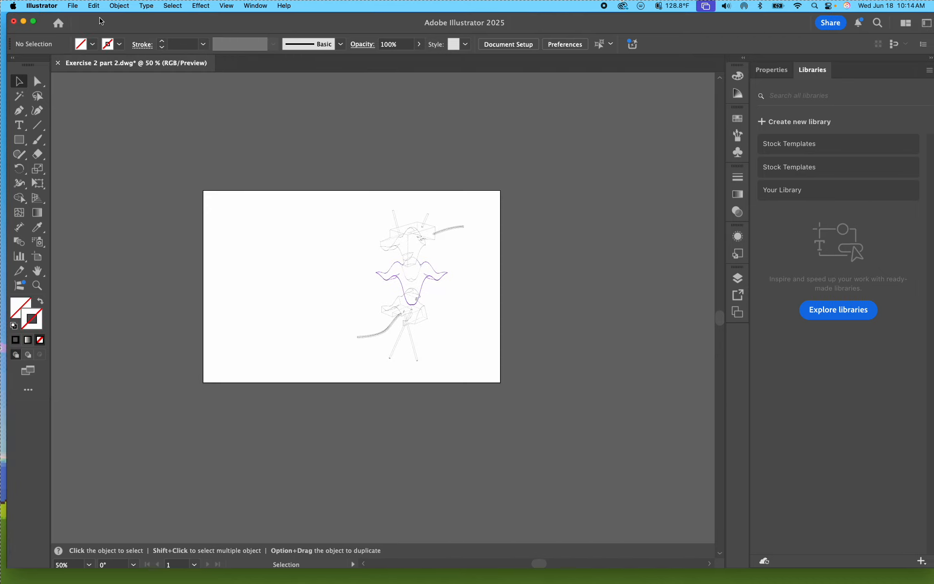
Step: Open Exercise 2 part 2.dwg from the Desktop, accepting another window for the already open document
left_click(74, 7)
left_click(107, 46)
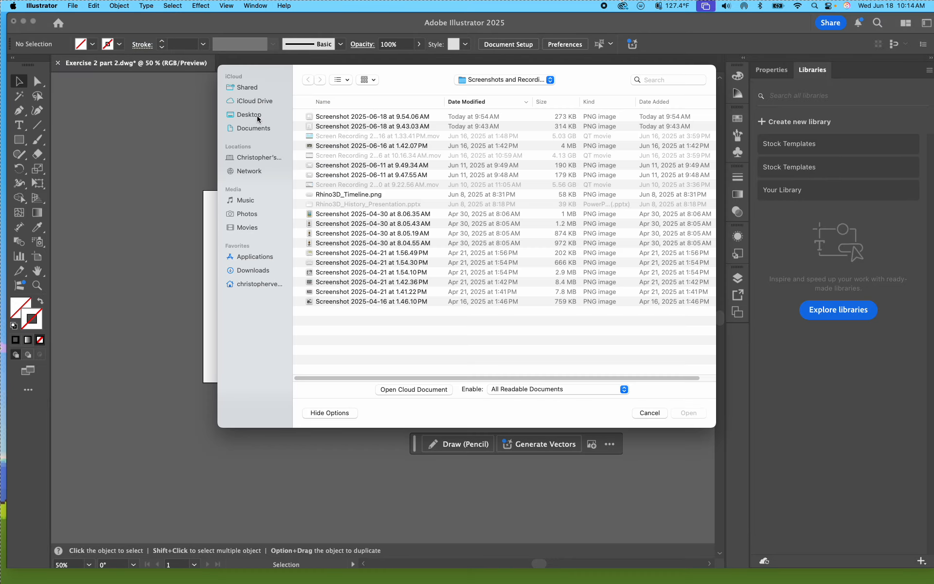
left_click(258, 117)
double_click(362, 117)
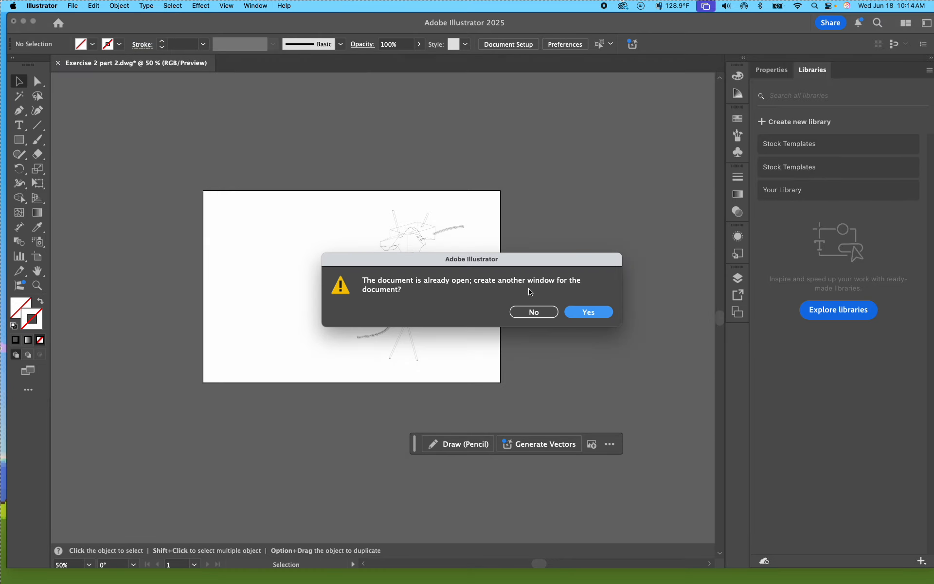
left_click(588, 314)
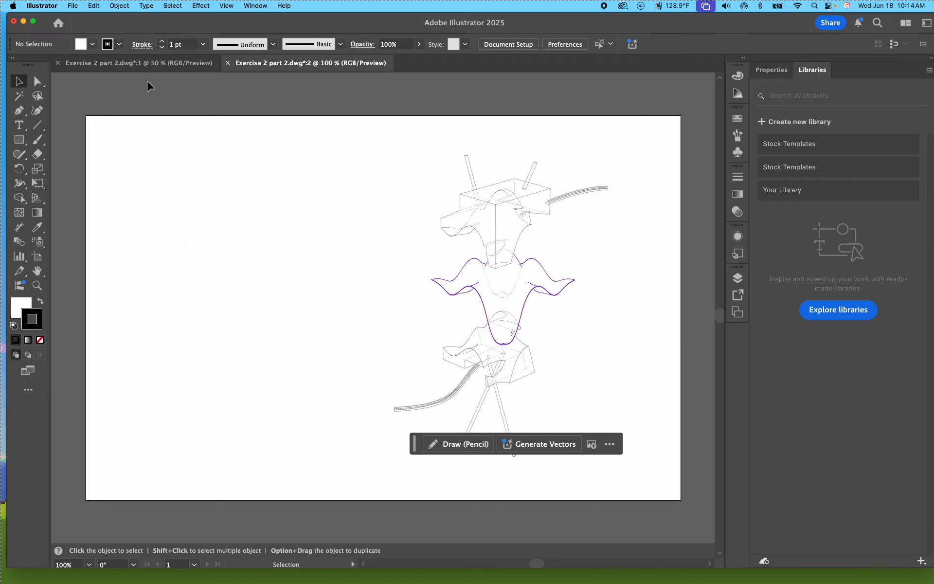
Step: Compare the two windows of Exercise 2 part 2.dwg and close the one zoomed to 50%
left_click(147, 63)
left_click(268, 65)
left_click(186, 65)
left_click(247, 63)
left_click(141, 62)
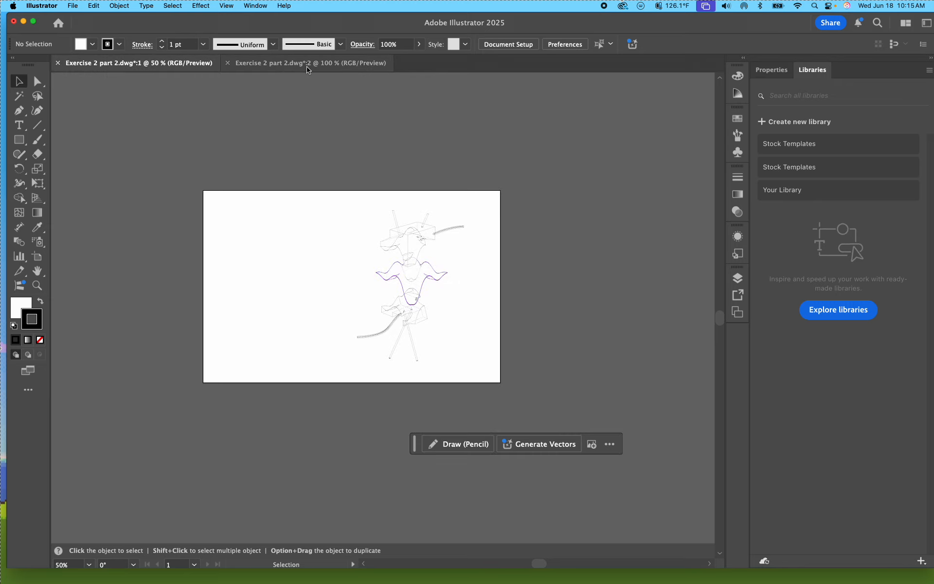
left_click(59, 64)
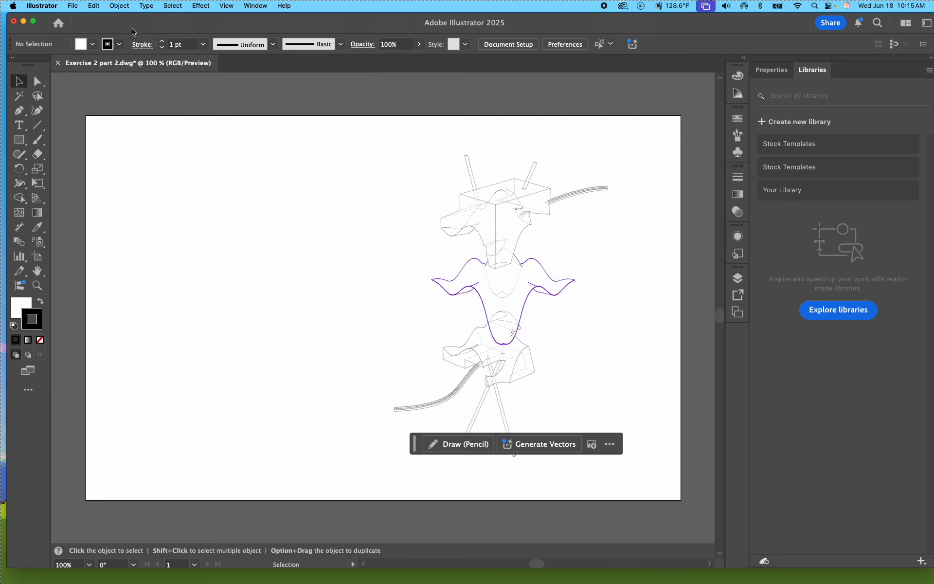
left_click_drag(136, 24, 135, 23)
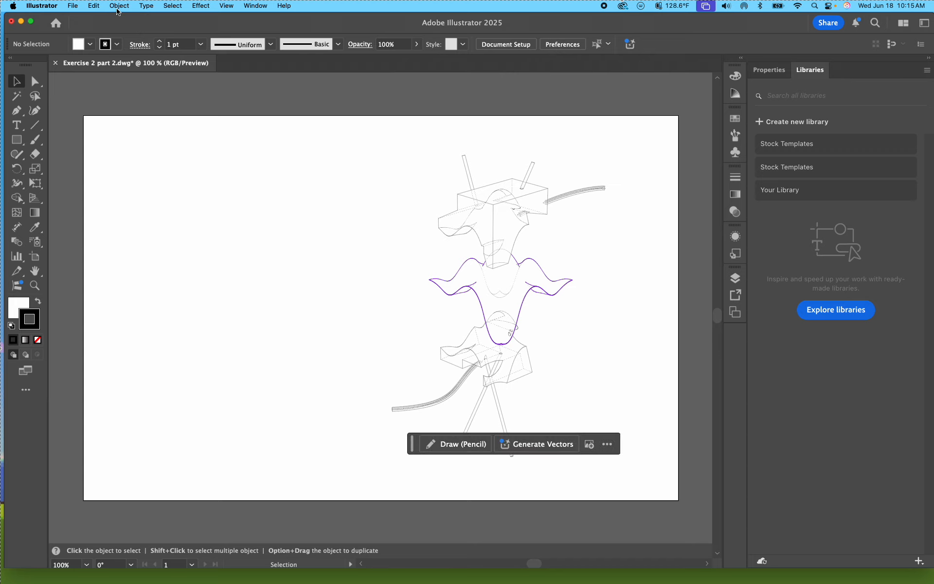
Step: Place the image Screenshot 2025-06-18 at 9.54.06 AM into the drawing
left_click(75, 7)
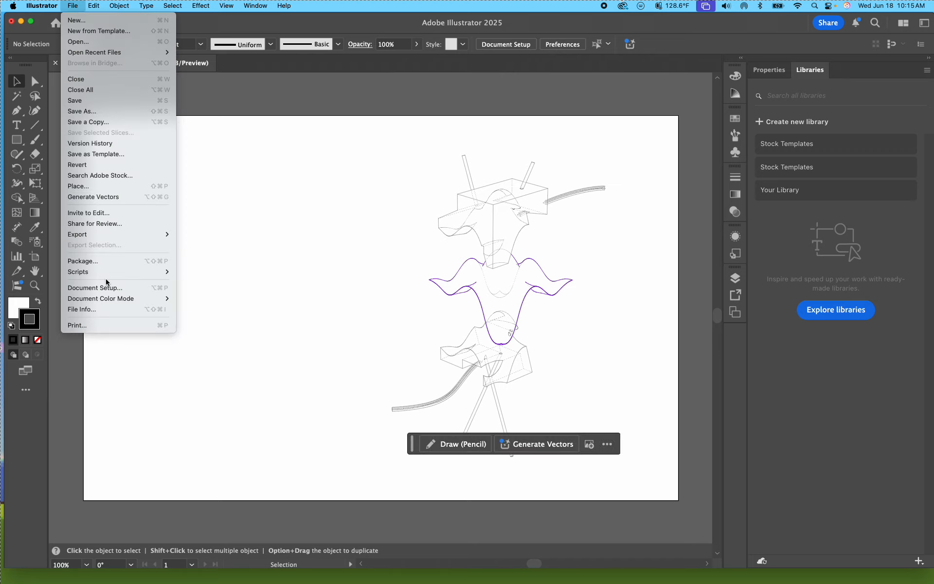
left_click(86, 185)
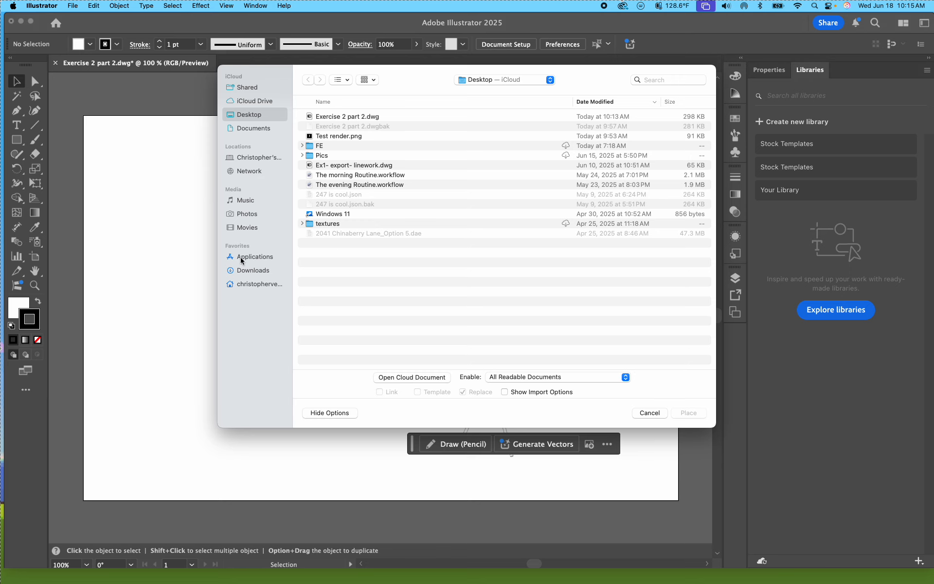
left_click(242, 269)
double_click(357, 118)
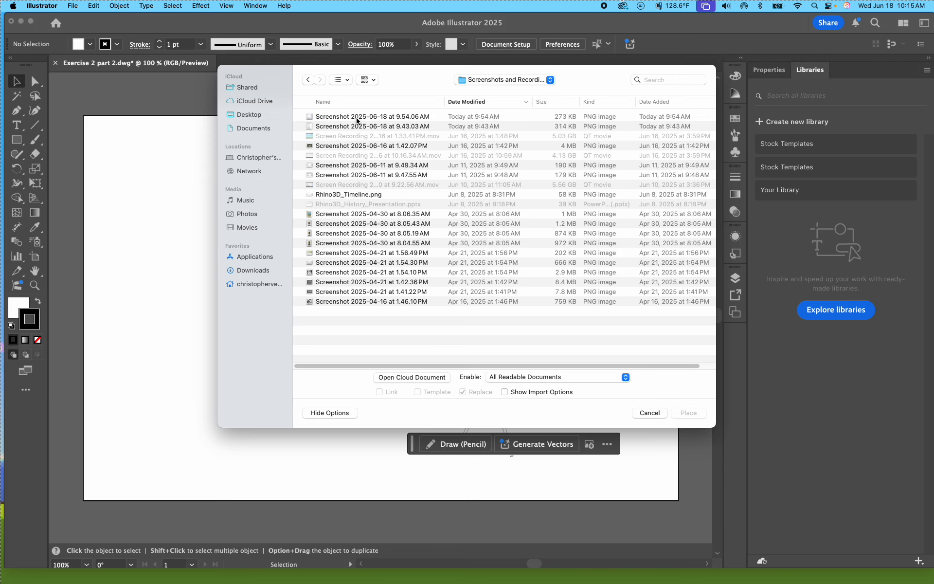
double_click(357, 116)
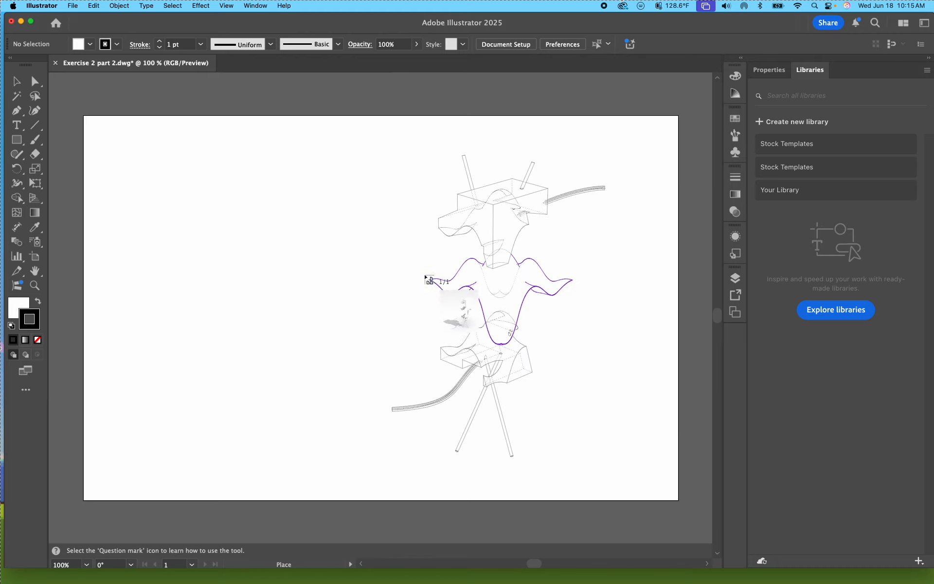
left_click(341, 190)
Step: Try to fit the placed render screenshot to the linework and delete it
mouse_move(627, 369)
left_mouse_down()
mouse_move(531, 317)
mouse_move(471, 305)
mouse_move(435, 273)
mouse_move(515, 271)
mouse_move(528, 283)
left_mouse_up()
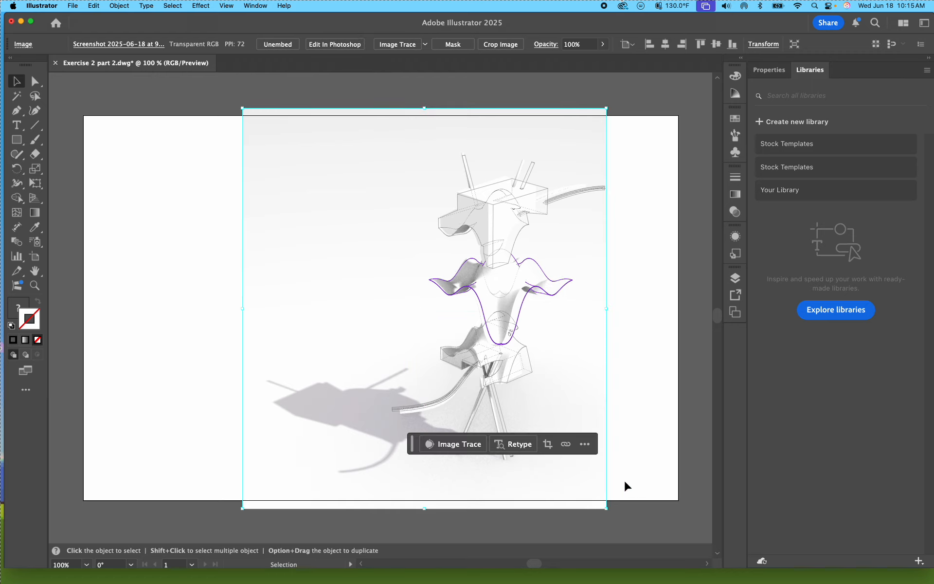
left_click_drag(606, 509, 631, 516)
key("Delete")
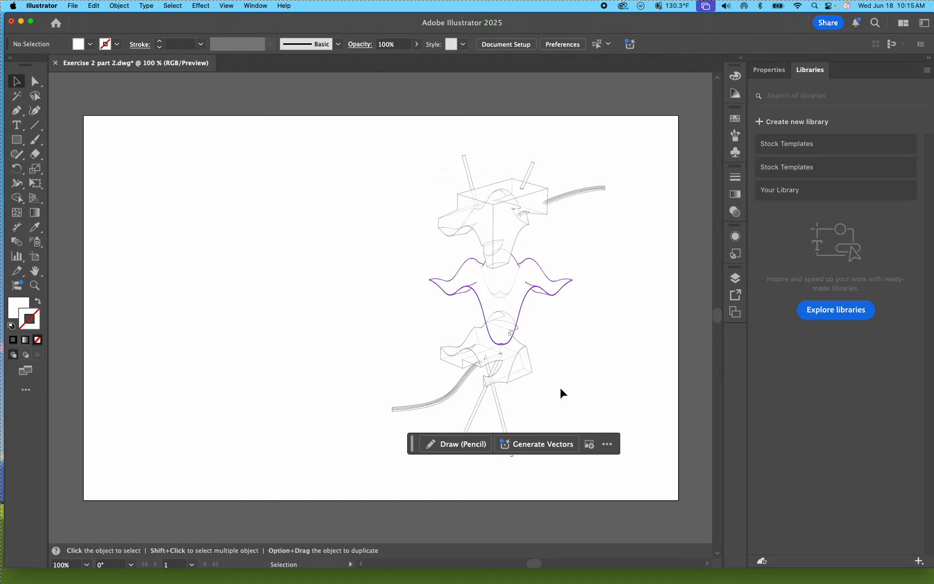
Step: Switch to Rhino and restore the four-viewport layout from the maximized Top view
mouse_move(335, 576)
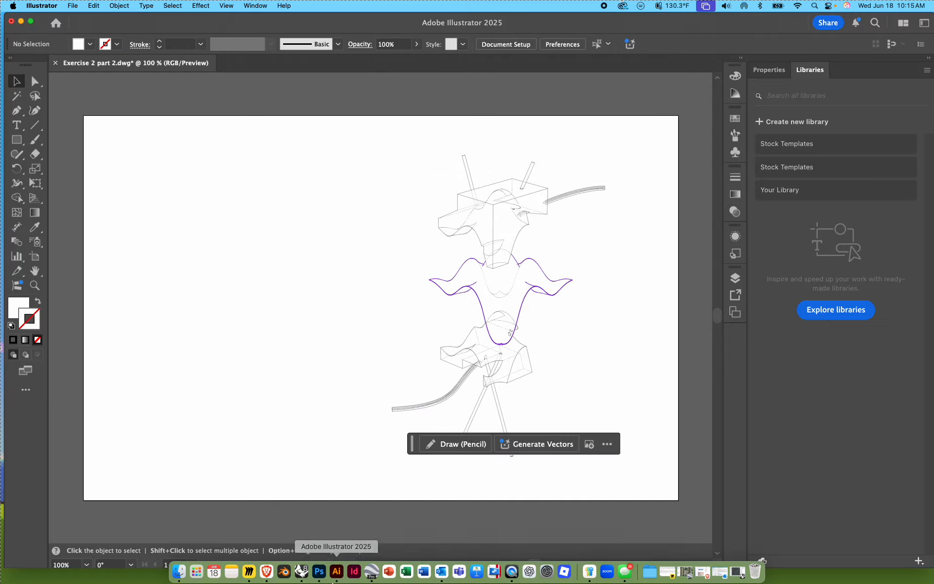
left_click(303, 571)
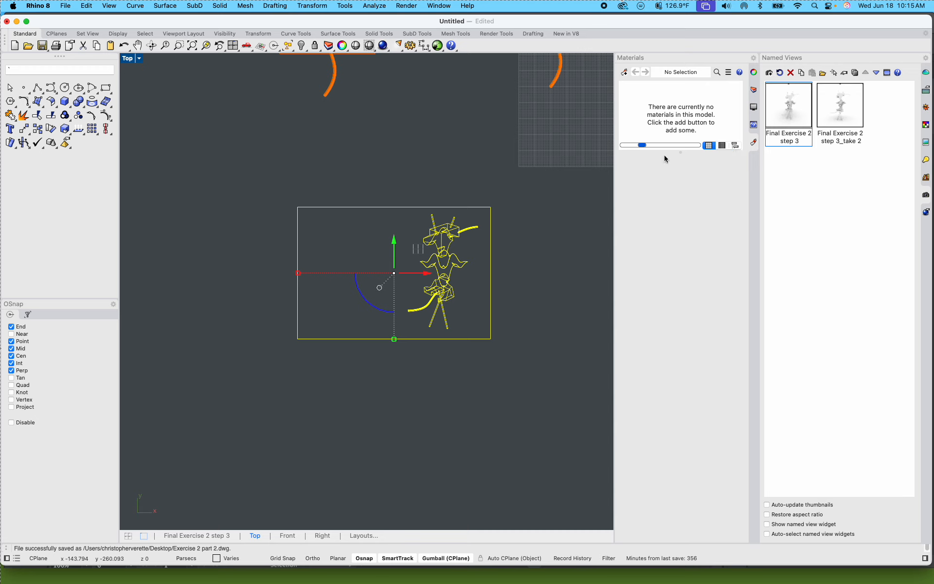
left_click(135, 60)
left_click(471, 190)
left_click(138, 60)
left_click(128, 58)
double_click(130, 60)
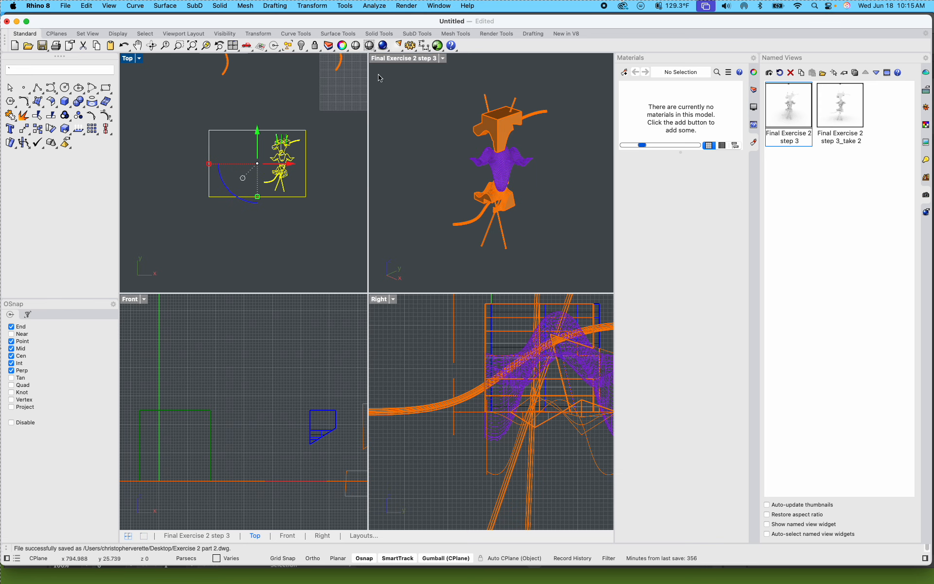
Step: Maximize the Final Exercise 2 step 3 viewport and set its display mode to Rendered
left_click(385, 63)
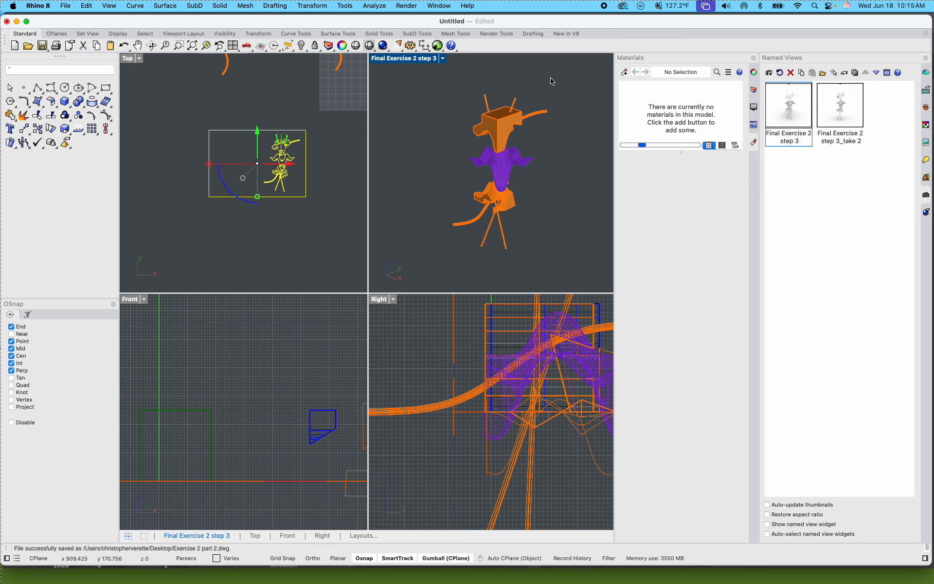
double_click(427, 59)
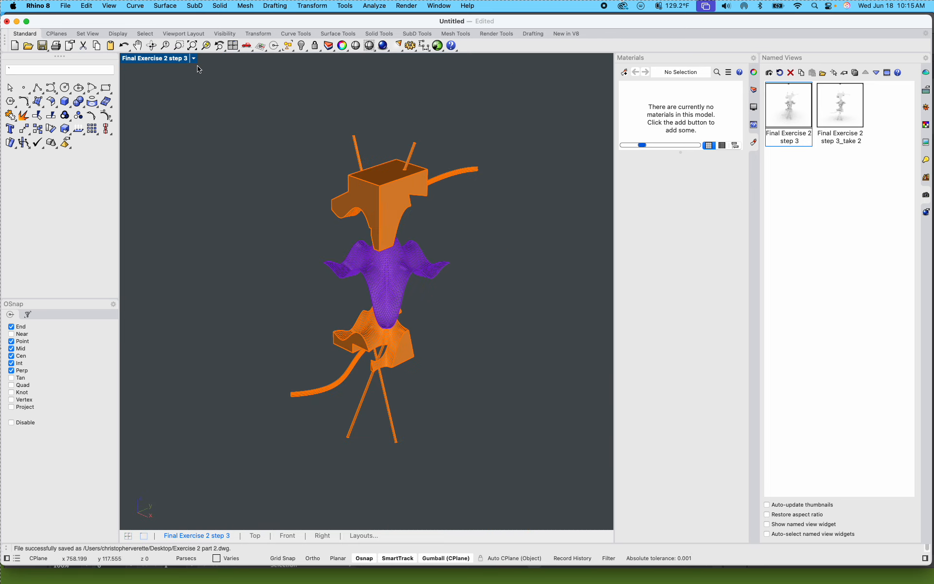
left_click(153, 59)
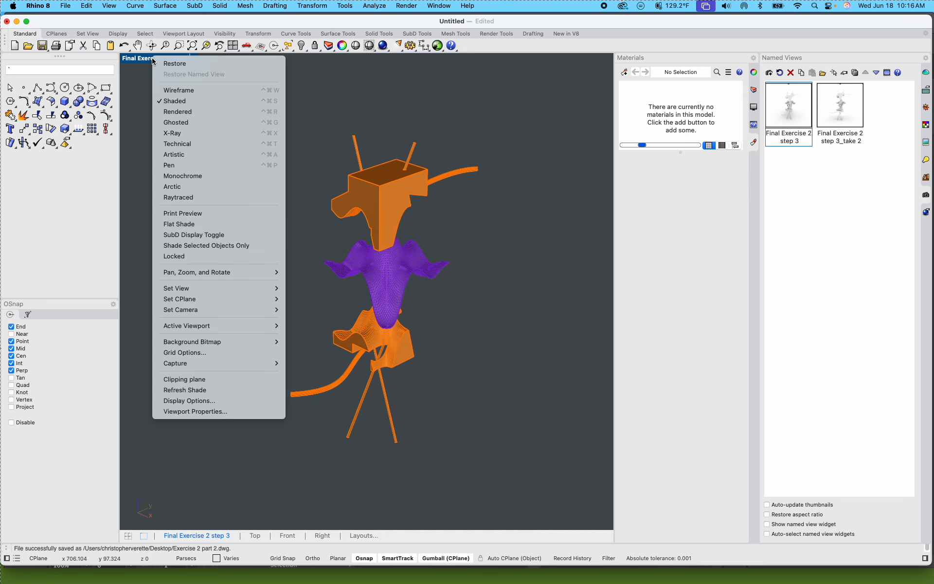
left_click(192, 111)
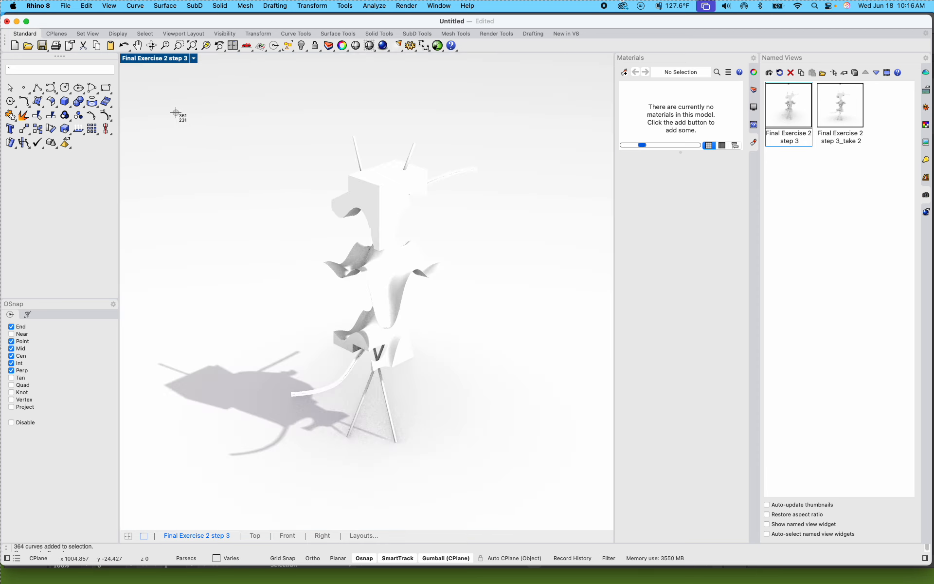
Step: Capture a screenshot of the rendered model with its shadow and bring it into the Illustrator drawing
left_click_drag(145, 89, 537, 485)
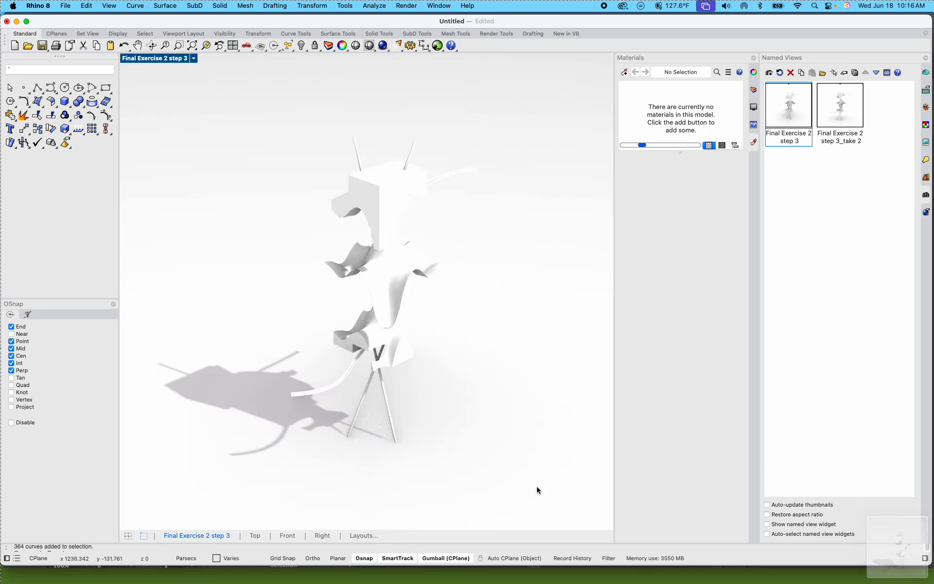
left_click(16, 21)
left_click_drag(897, 545, 592, 405)
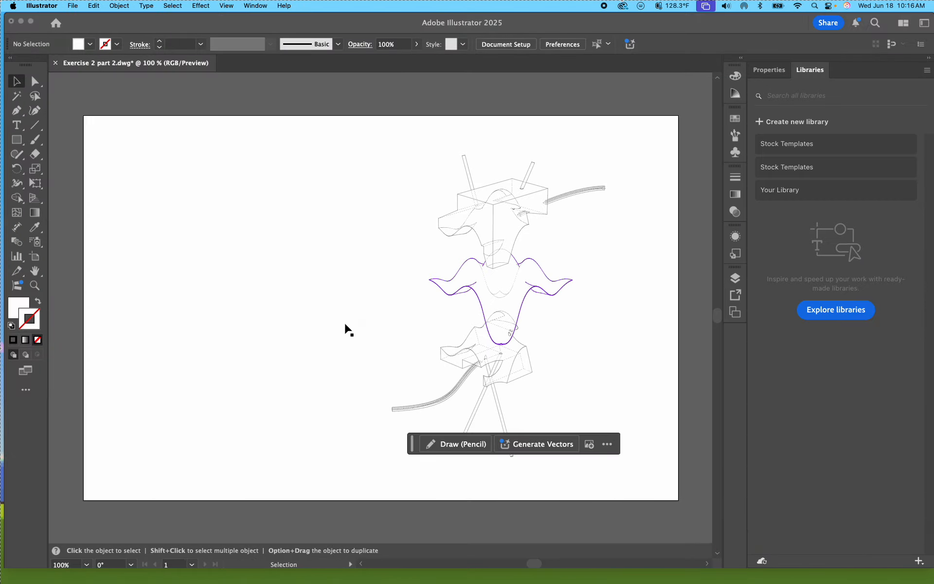
Step: Move the new render screenshot onto the linework and scale it down slightly
left_click_drag(325, 281, 436, 305)
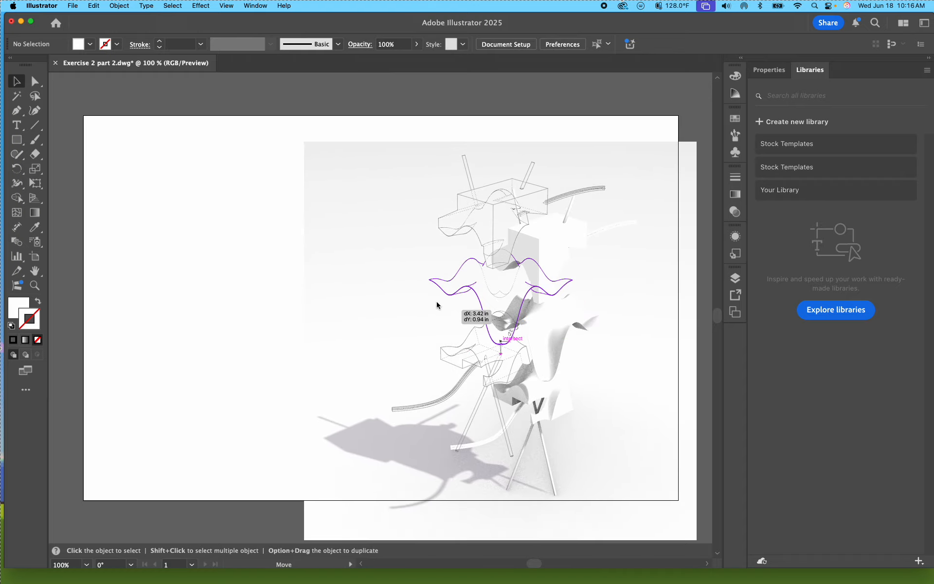
left_click_drag(345, 267, 478, 286)
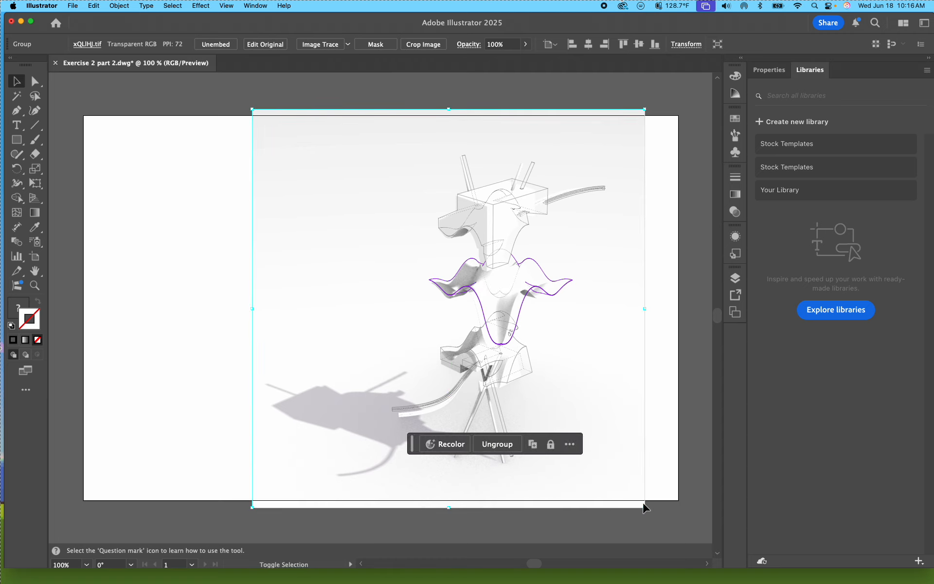
left_click_drag(647, 504, 641, 503)
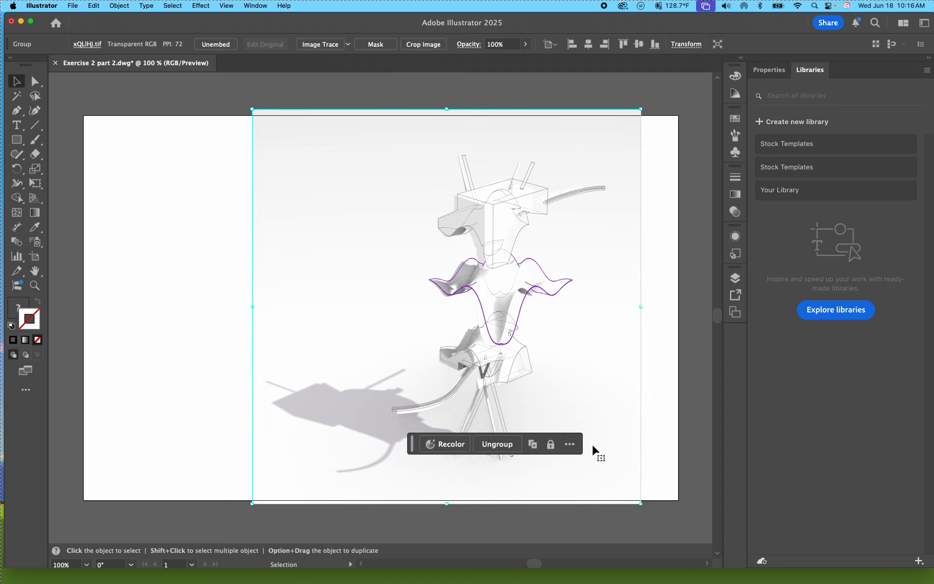
Step: Nudge the render screenshot six increments to the right to line up with the linework
key("Right")
key("Right")
key("Right")
key("Right")
key("Right")
key("Right")
key("Right")
key("Right")
key("Right")
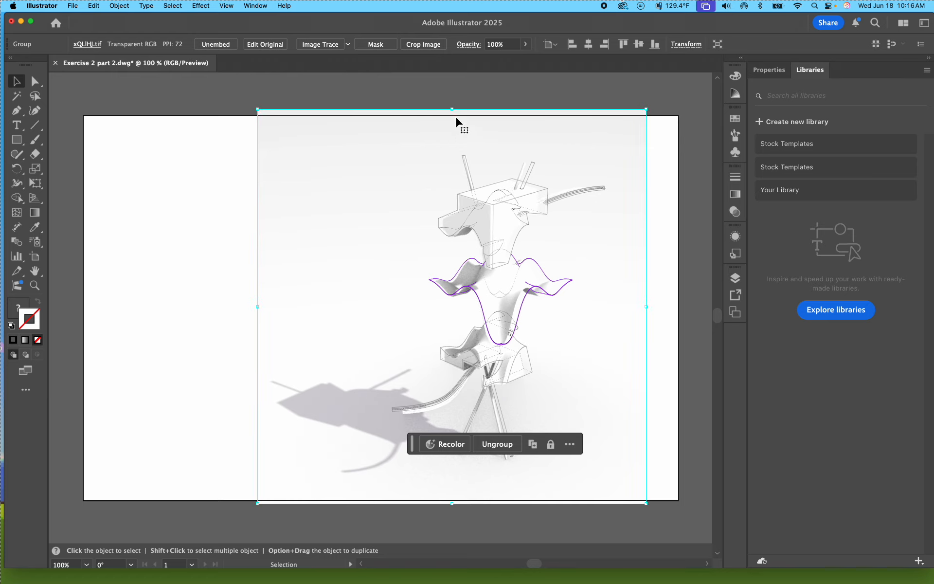
Step: Enlarge the render screenshot slightly from its top edge and nudge it sideways to match the linework
left_click_drag(454, 110, 454, 106)
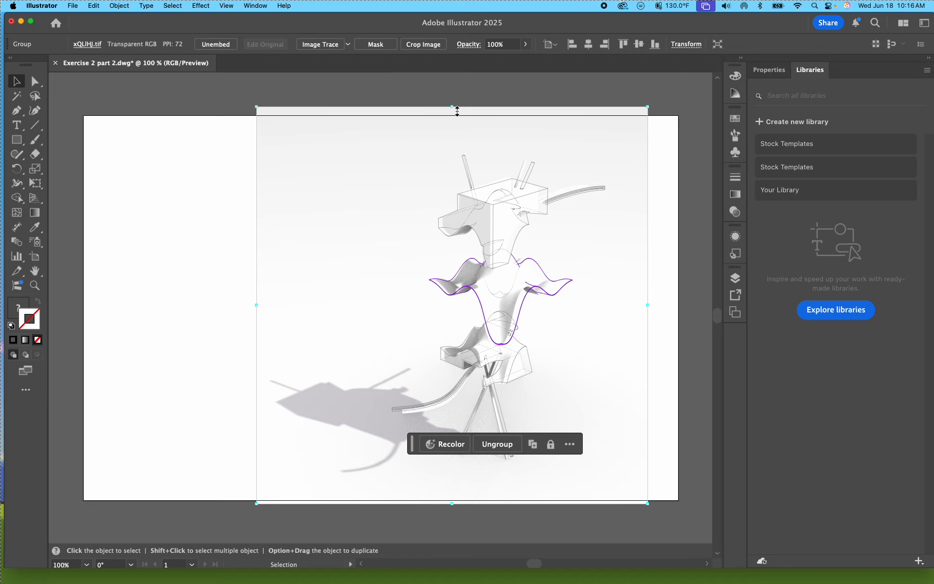
key("Left")
key("Left")
key("Left")
key("Left")
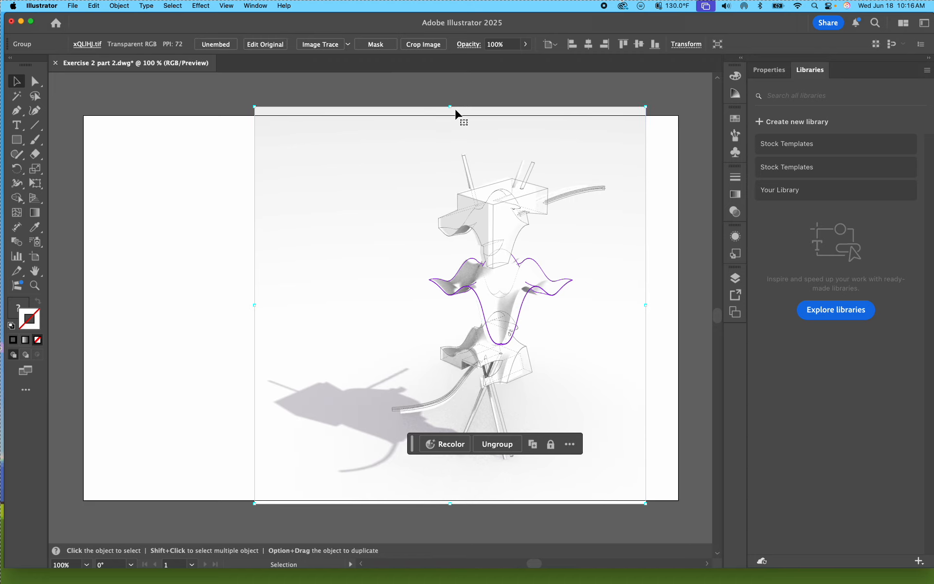
key("Right")
key("Right")
Step: Stretch the render screenshot wider on both sides and fine-tune its height to match the linework
mouse_move(647, 112)
left_mouse_down()
mouse_move(661, 103)
mouse_move(653, 108)
left_mouse_up()
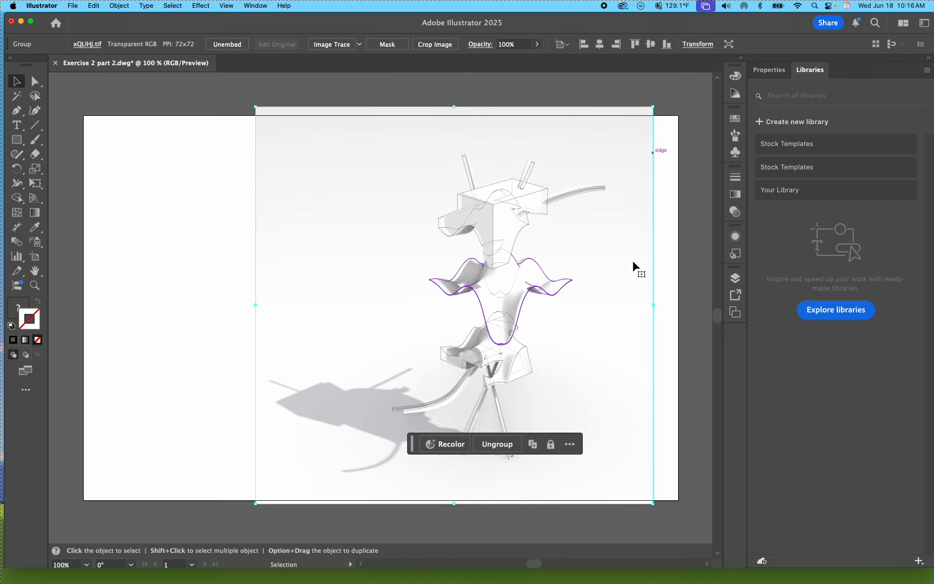
left_click_drag(262, 305, 253, 307)
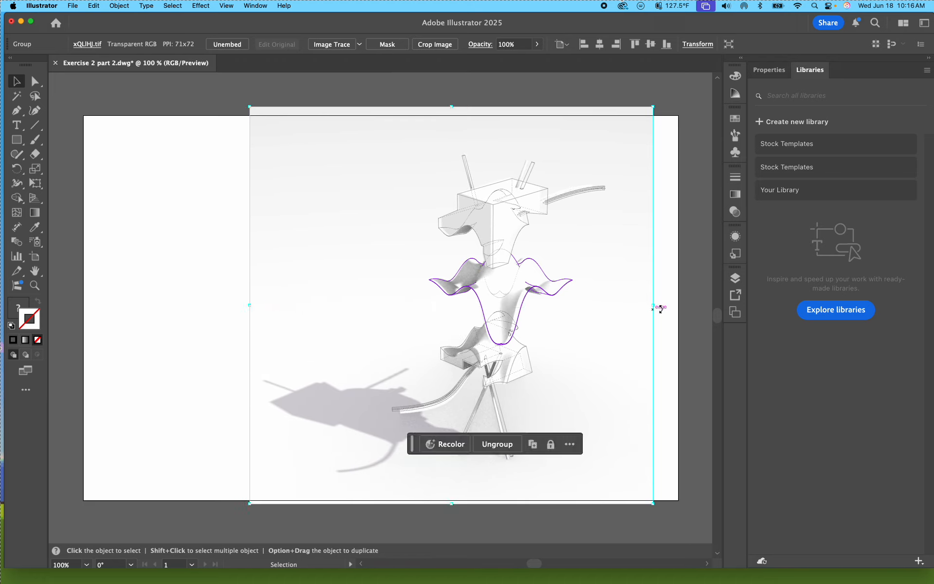
left_click_drag(653, 306, 656, 307)
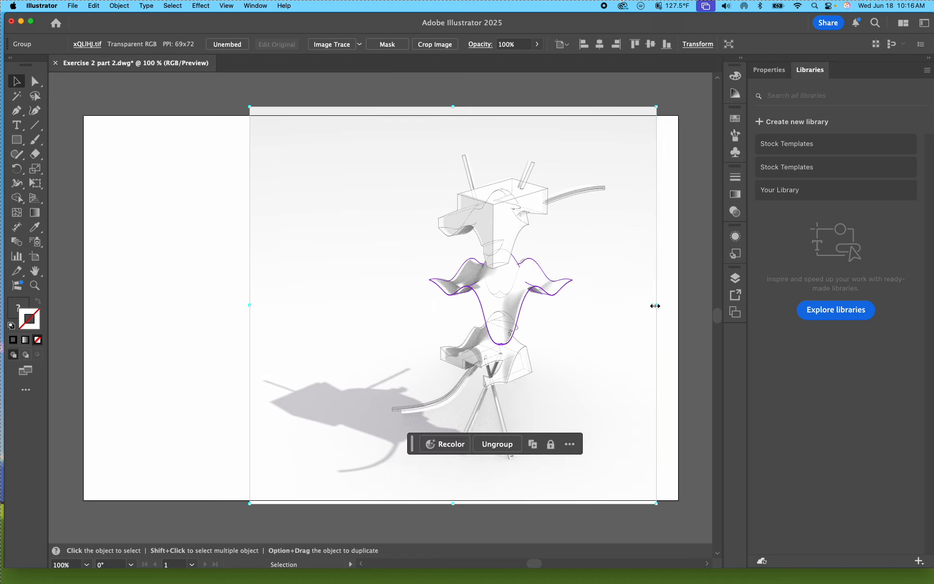
left_click_drag(454, 106, 452, 106)
left_click_drag(250, 306, 244, 307)
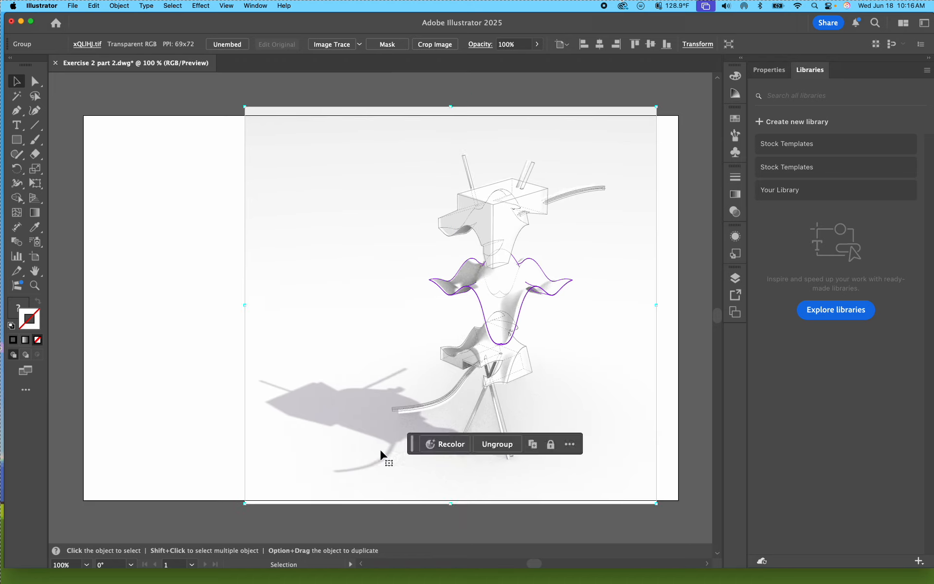
left_click_drag(451, 503, 451, 505)
Step: Shift the render screenshot slightly up and to the left, checking it against the lower part's linework at 600% zoom
key("super+=")
key("super+=")
key("super+=")
key("super+=")
key("super+=")
left_click_drag(472, 400, 288, 85)
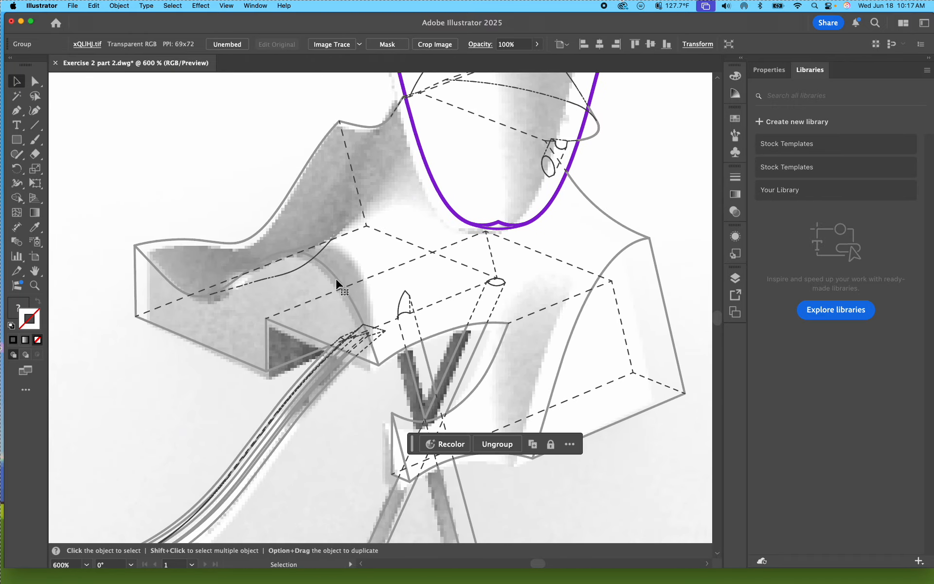
left_click_drag(335, 278, 324, 273)
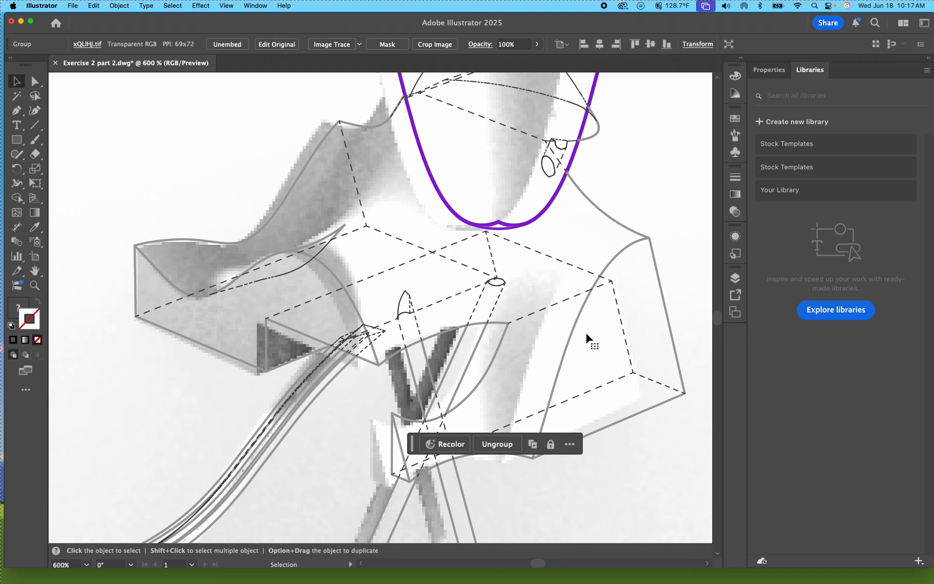
Step: Enlarge the render screenshot slightly and proportionally from its right edge, and shift it a little left and down against the linework
key("super+minus")
key("super+minus")
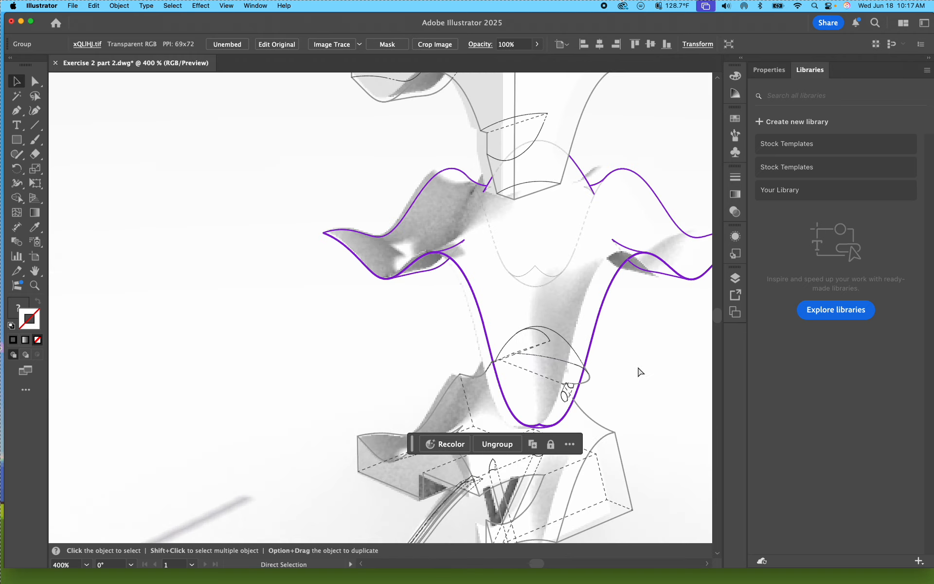
left_click_drag(638, 367, 467, 274)
key("super+minus")
key("super+minus")
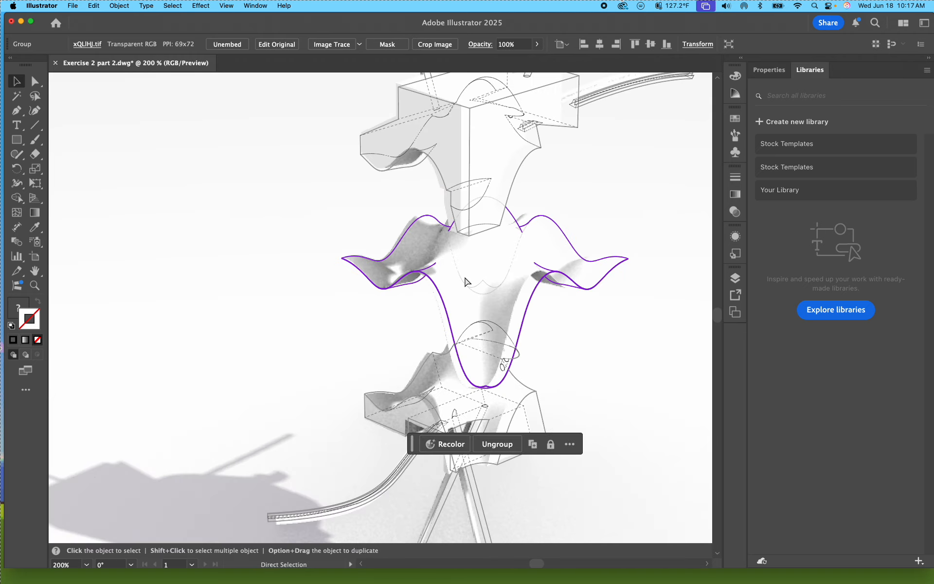
left_click_drag(604, 324, 549, 390)
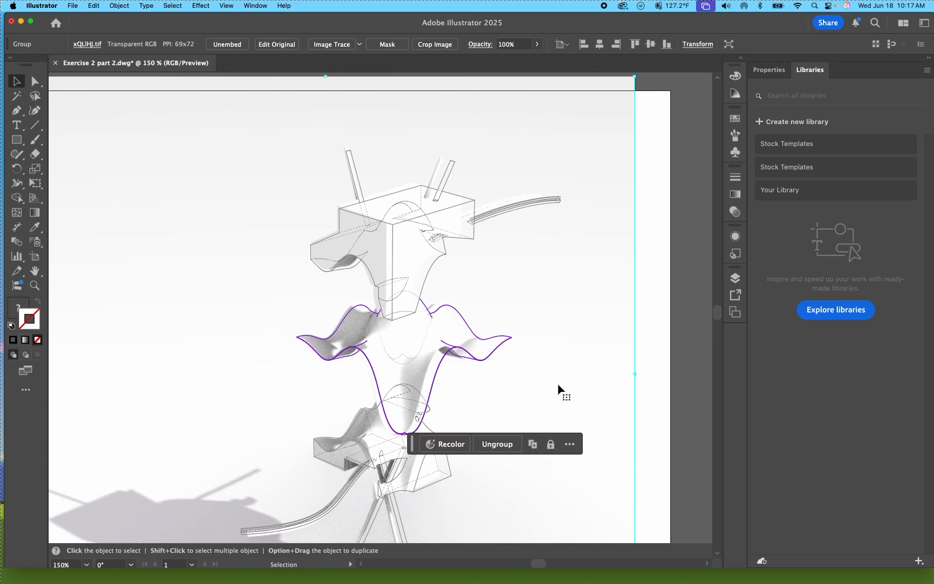
scroll(561, 383, "down", 4)
scroll(561, 383, "down", 1)
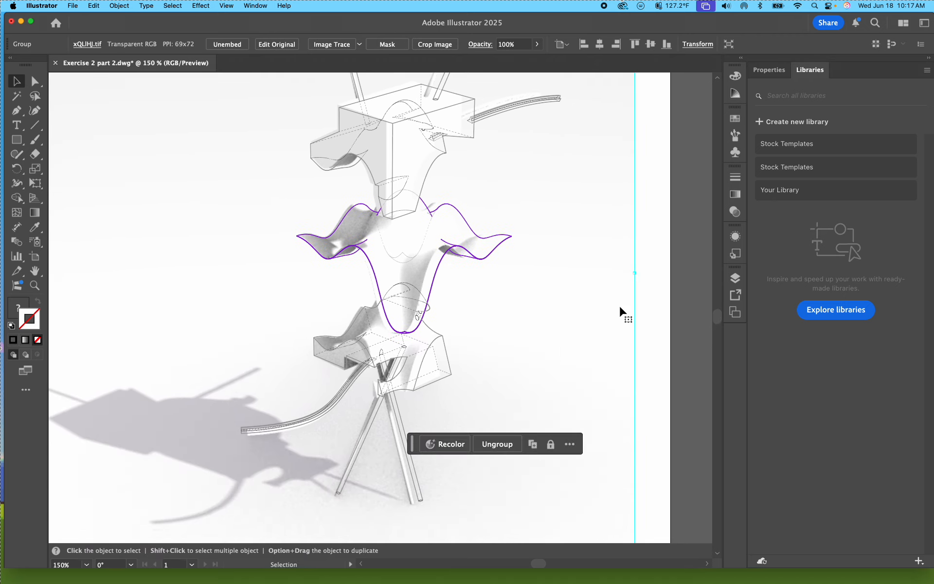
left_click_drag(636, 273, 649, 274, "shift")
left_click_drag(532, 279, 529, 284)
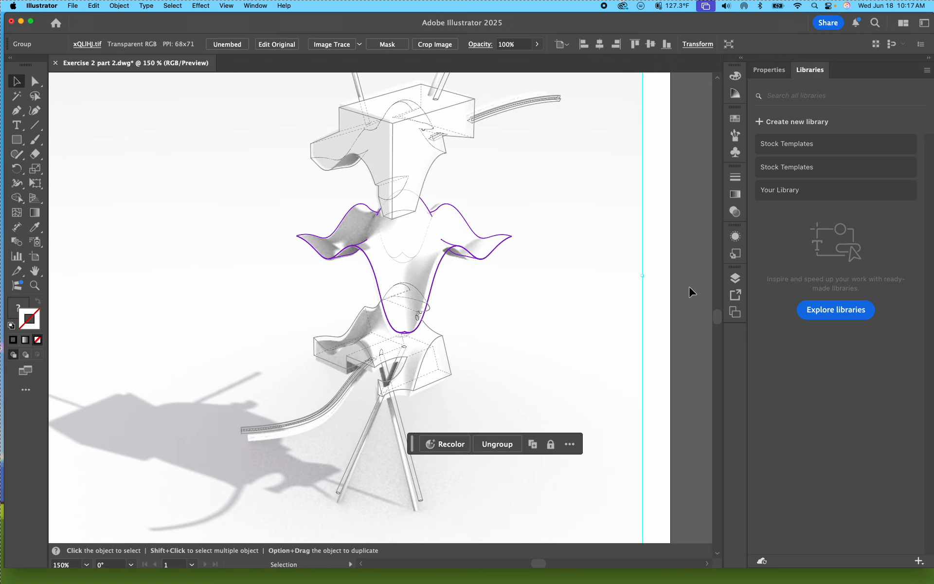
Step: Examine the render's alignment with the purple middle piece's linework at 600% and in the whole drawing at 100%, and deselect the render
scroll(417, 402, "up", 3)
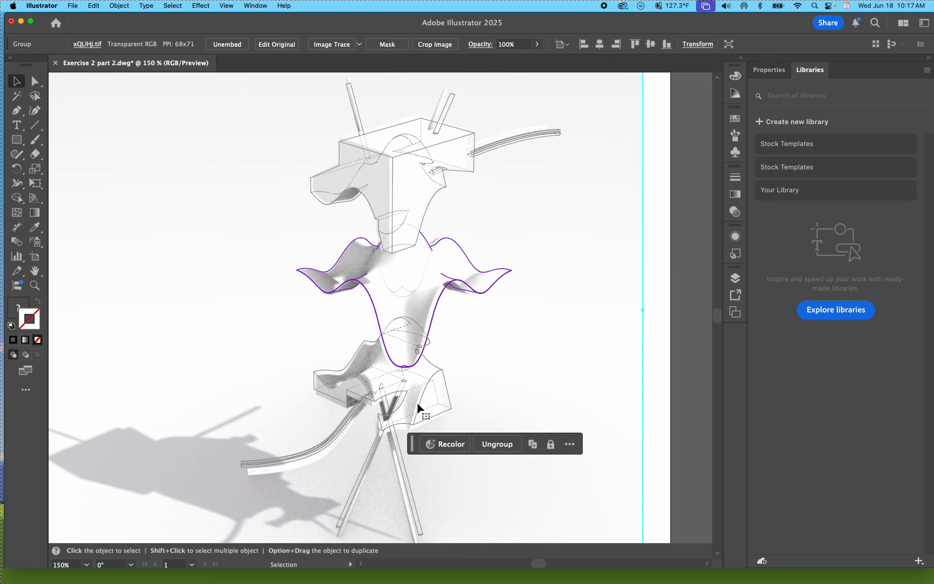
scroll(418, 395, "up", 8, "alt")
left_click_drag(346, 405, 293, 438)
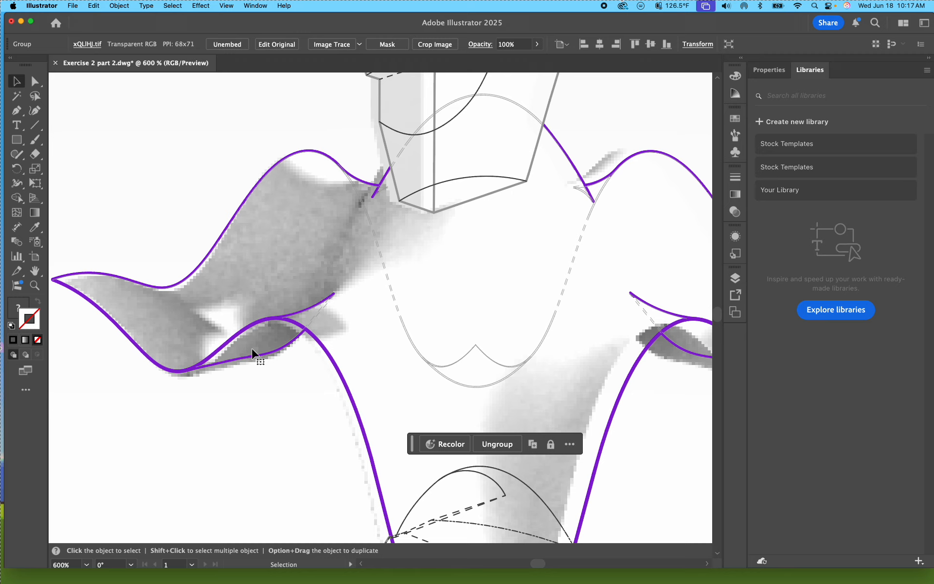
key("super+1")
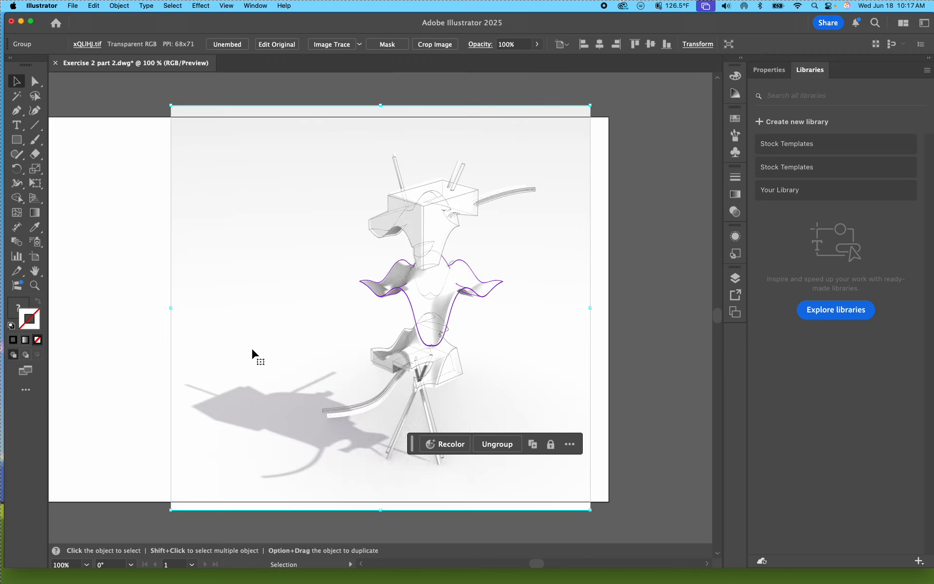
left_click(639, 357)
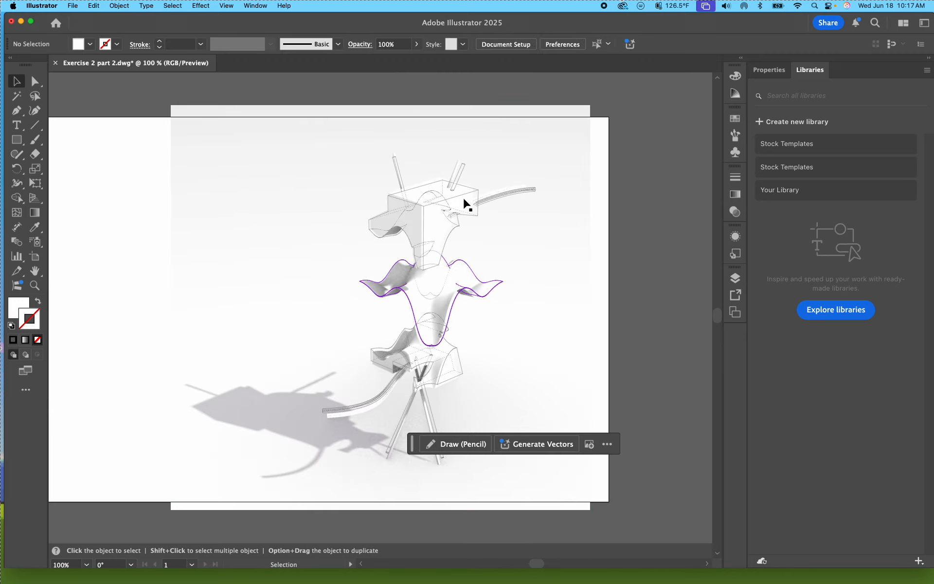